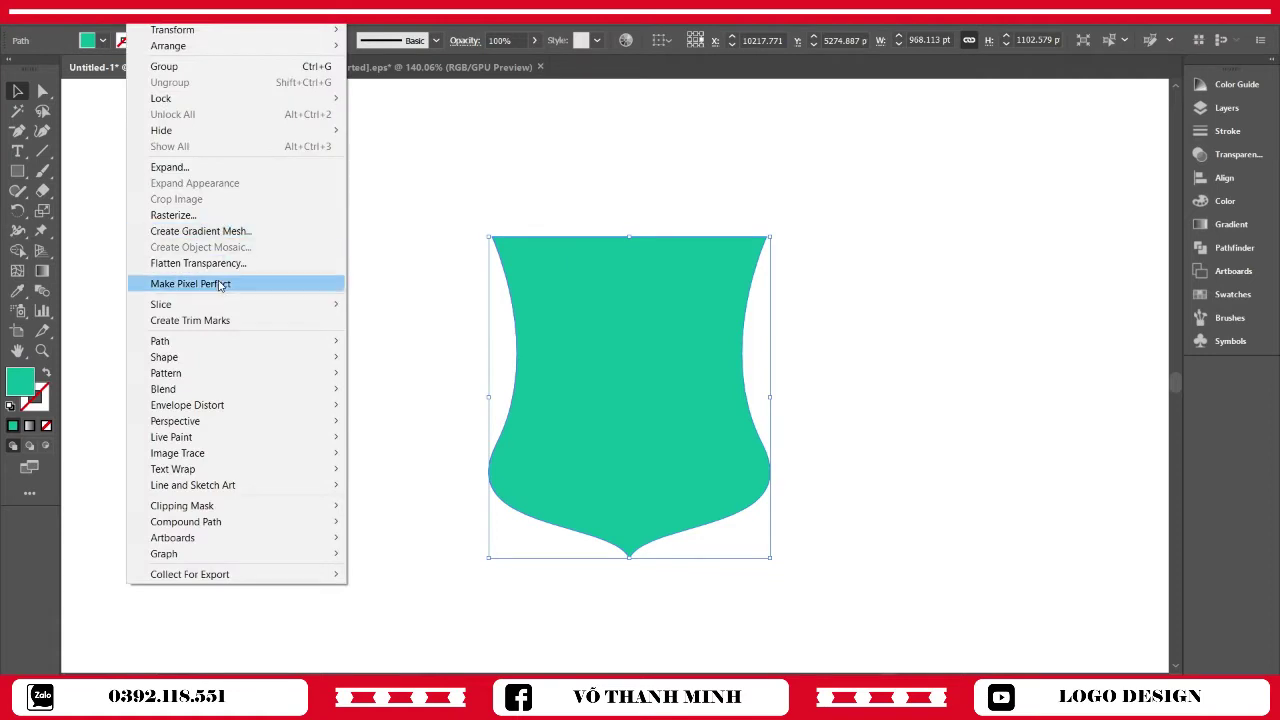
Offset the green shield's path by -37 pt with mitered joins
{"action": "mouse_move", "coordinate": [232, 341]}
{"action": "left_click", "coordinate": [392, 394]}
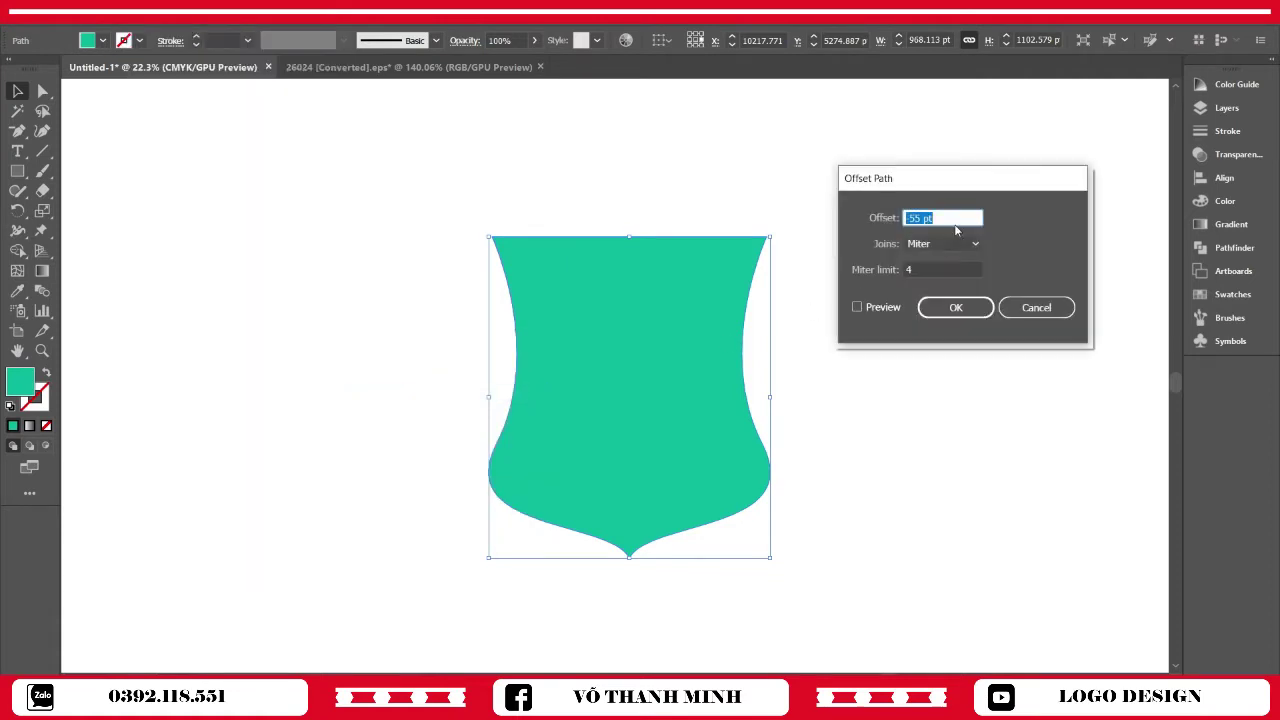
{"action": "left_click", "coordinate": [856, 307]}
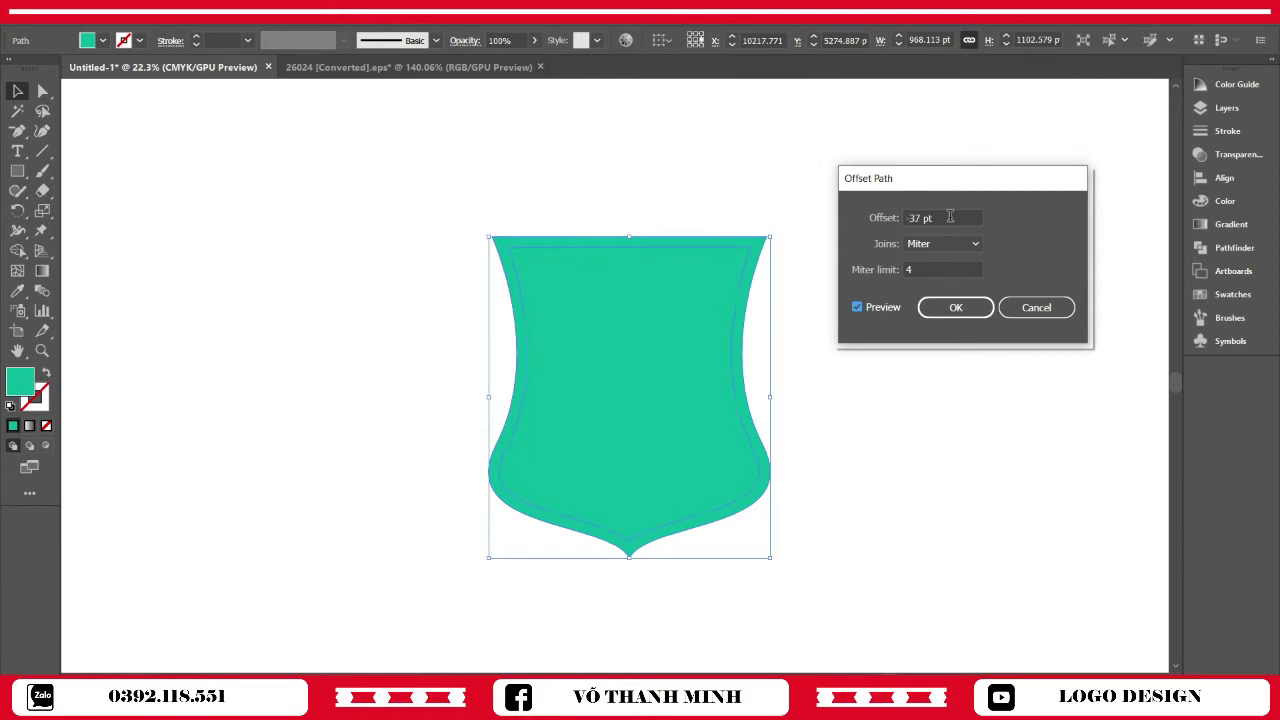
{"action": "left_click", "coordinate": [960, 307]}
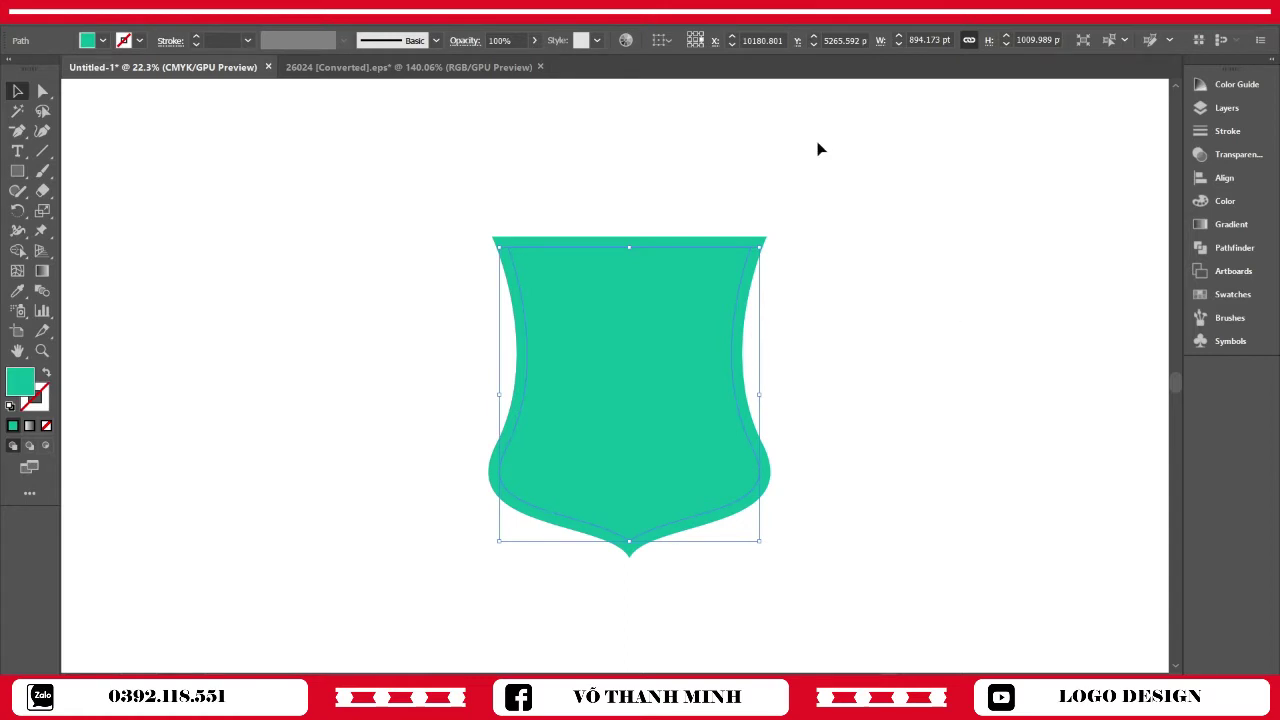
Offset the new inner shield path by another -37 pt to create a third, smaller outline
{"action": "left_click", "coordinate": [862, 232]}
{"action": "left_click", "coordinate": [643, 400]}
{"action": "left_click", "coordinate": [142, 11]}
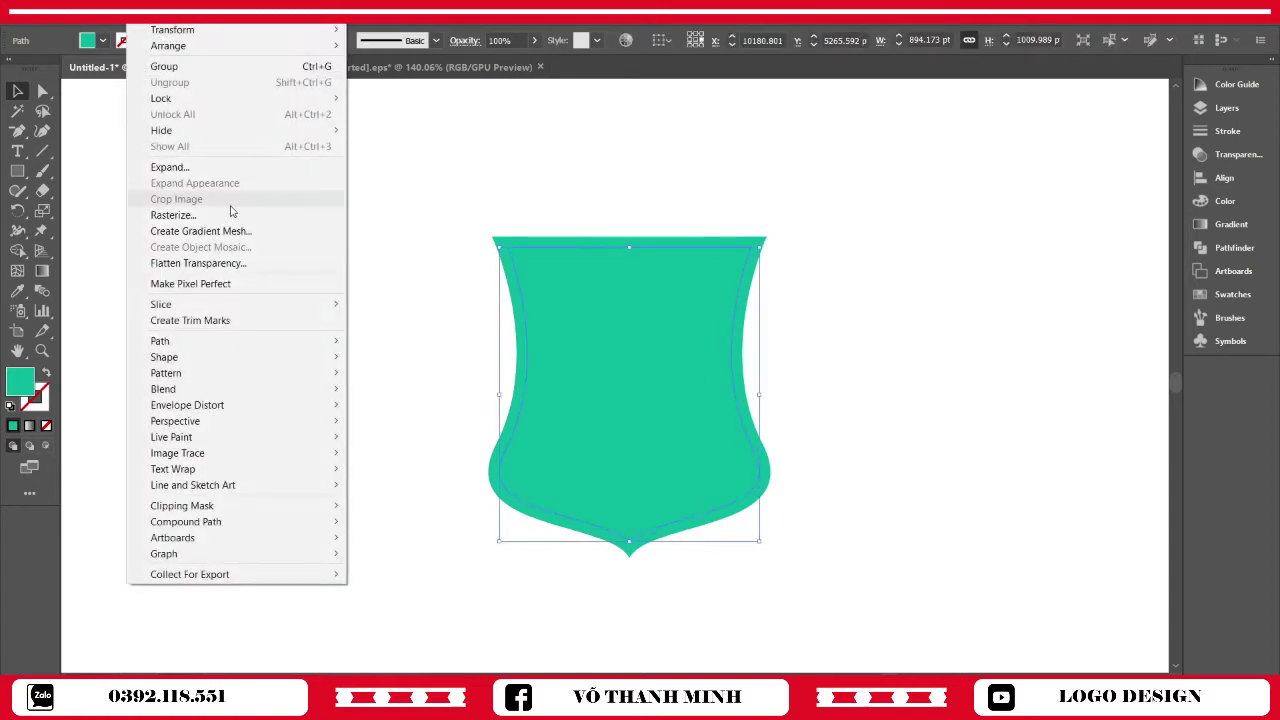
{"action": "mouse_move", "coordinate": [223, 351]}
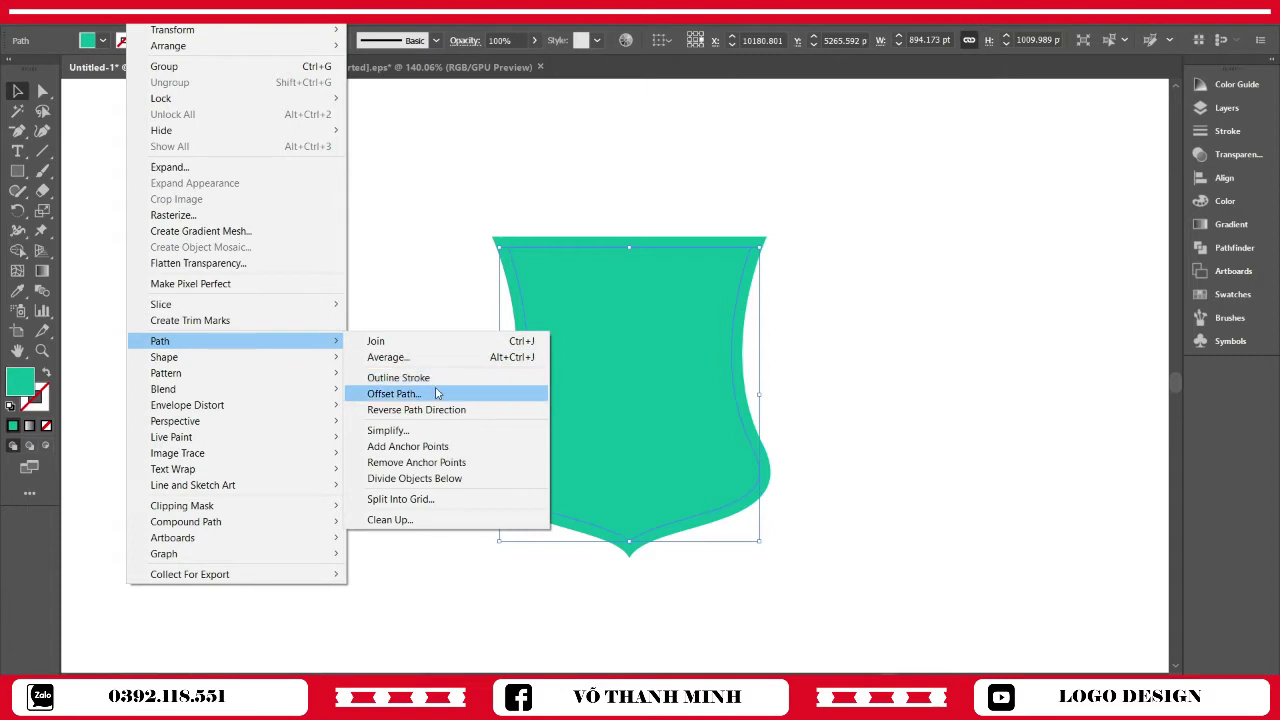
{"action": "left_click", "coordinate": [437, 394]}
{"action": "left_click", "coordinate": [857, 307]}
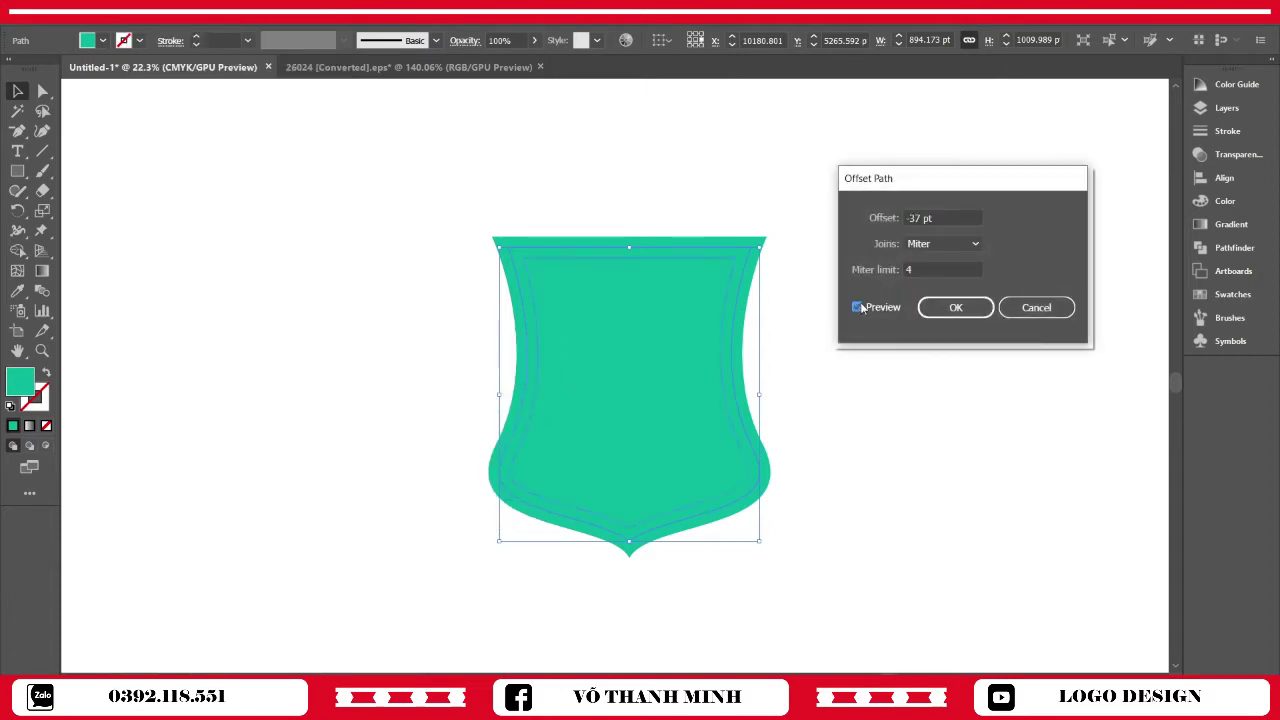
{"action": "left_click", "coordinate": [957, 309]}
{"action": "left_click", "coordinate": [931, 347]}
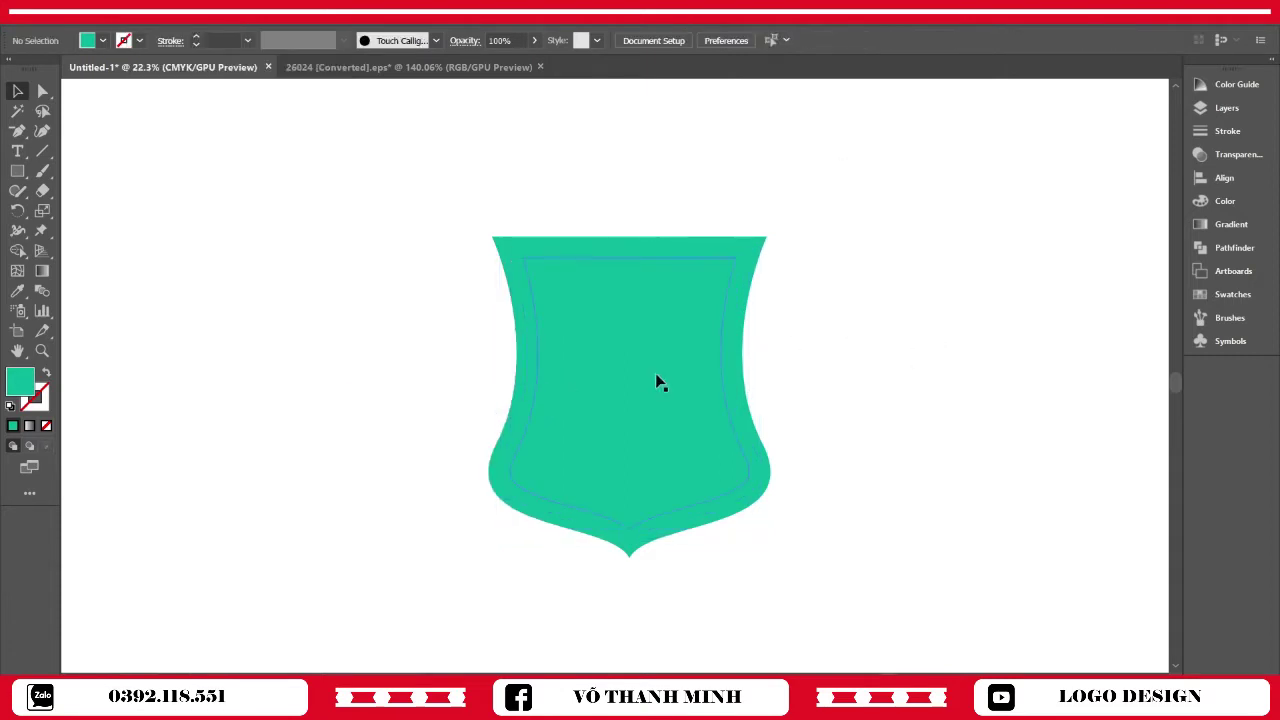
Remove the band between the two inner shield outlines with the Shape Builder tool
{"action": "left_click_drag", "start_coordinate": [376, 229], "coordinate": [790, 568]}
{"action": "key", "text": "shift+m"}
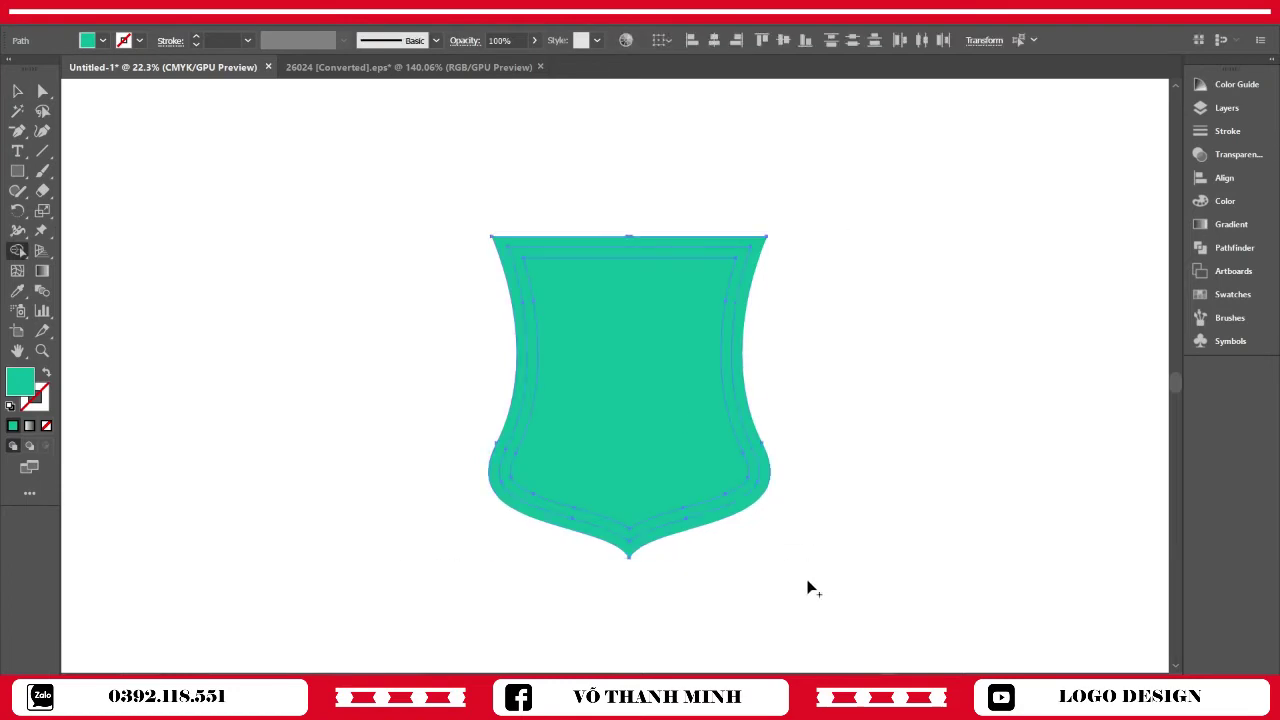
{"action": "left_click_drag", "start_coordinate": [756, 463], "coordinate": [754, 471]}
{"action": "left_click", "coordinate": [754, 471], "text": "alt"}
{"action": "key", "text": "v"}
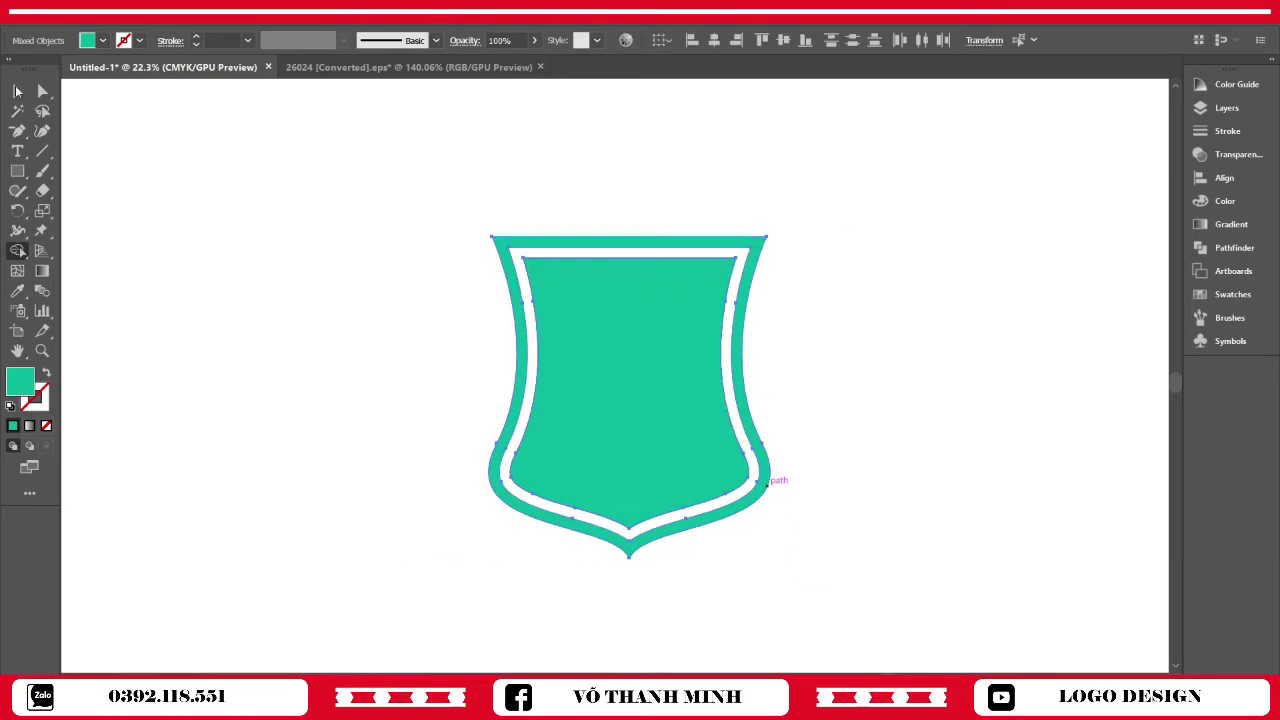
Group the shield's outer border and inner panel
{"action": "left_click", "coordinate": [366, 229]}
{"action": "left_click", "coordinate": [537, 316]}
{"action": "left_click_drag", "start_coordinate": [407, 212], "coordinate": [866, 517]}
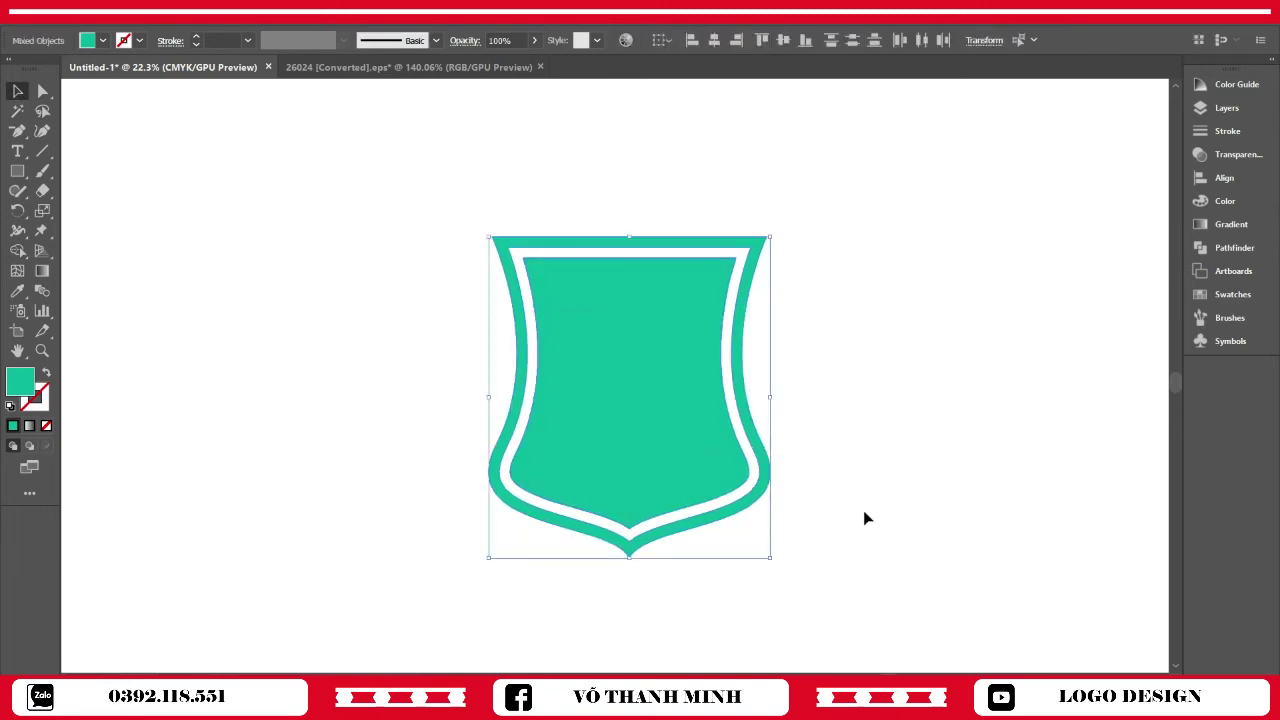
{"action": "key", "text": "ctrl+g"}
{"action": "left_click", "coordinate": [911, 419]}
Place the kisspng-football soccer ball image from the Desktop beside the shield, about 978 pt wide
{"action": "key", "text": "z"}
{"action": "mouse_move", "coordinate": [672, 416]}
{"action": "left_mouse_down"}
{"action": "mouse_move", "coordinate": [728, 442]}
{"action": "mouse_move", "coordinate": [662, 408]}
{"action": "mouse_move", "coordinate": [672, 433]}
{"action": "left_mouse_up"}
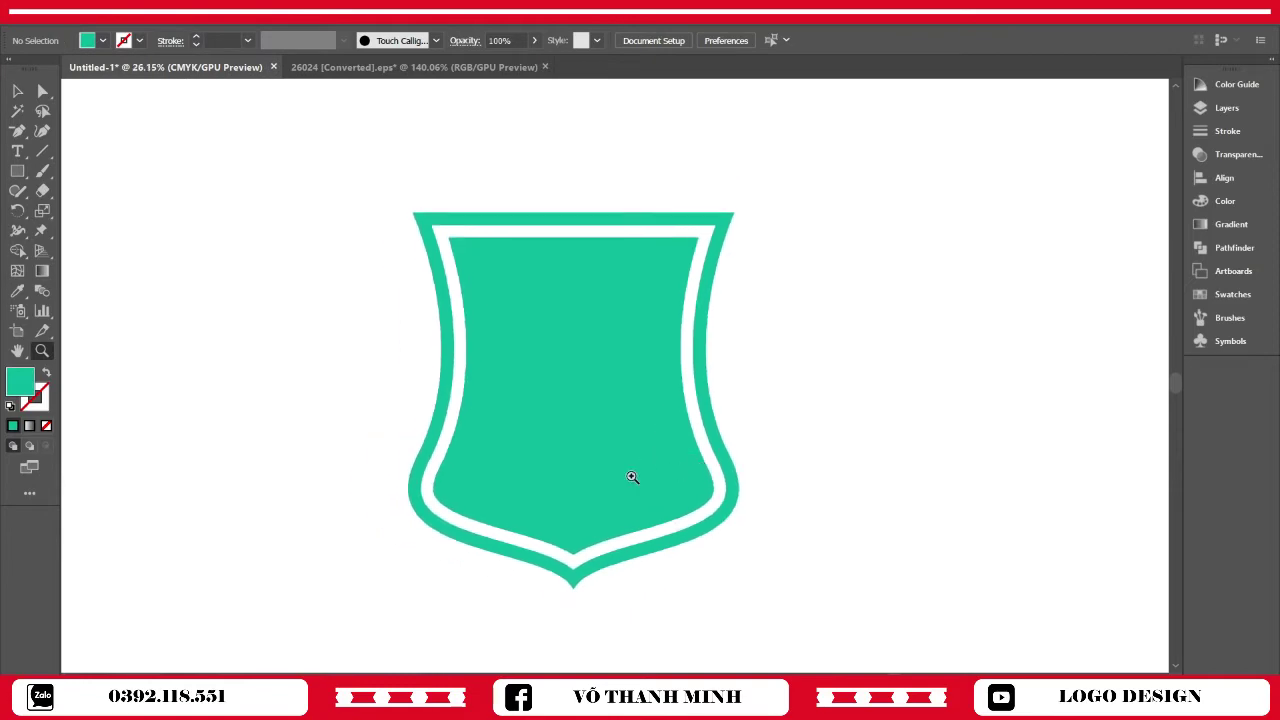
{"action": "left_click", "coordinate": [85, 11]}
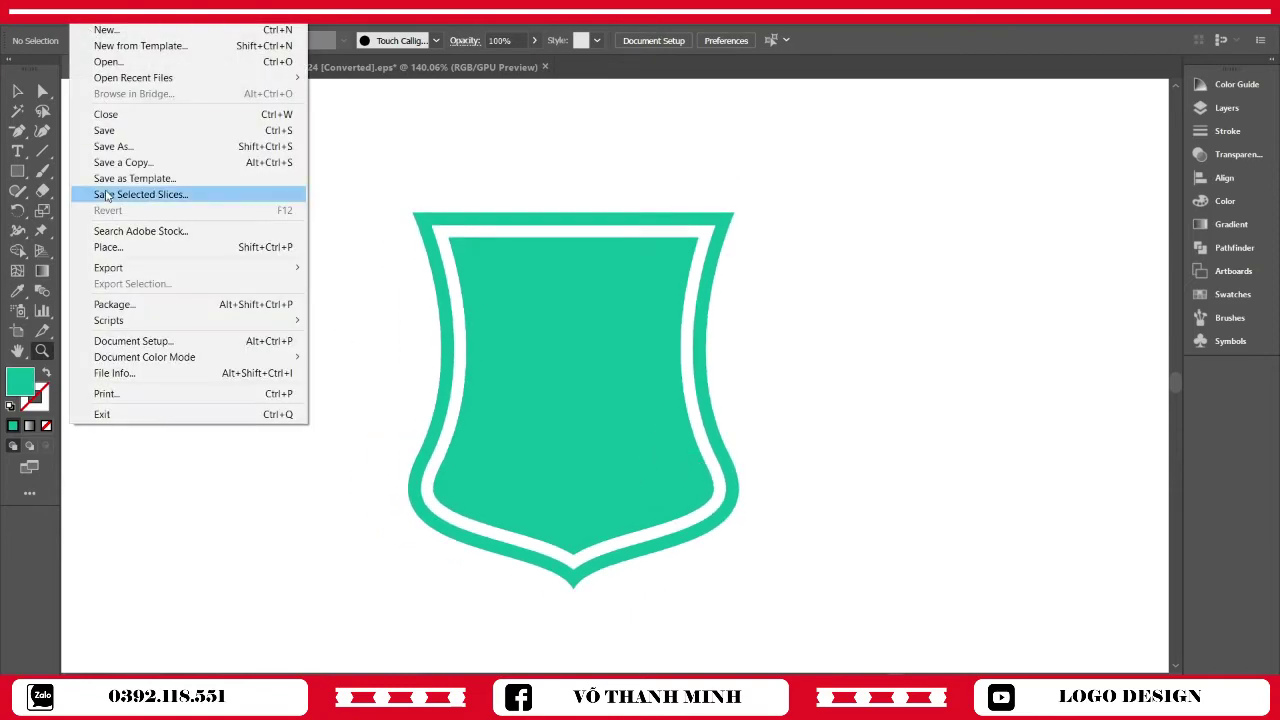
{"action": "left_click", "coordinate": [160, 248]}
{"action": "left_click", "coordinate": [47, 199]}
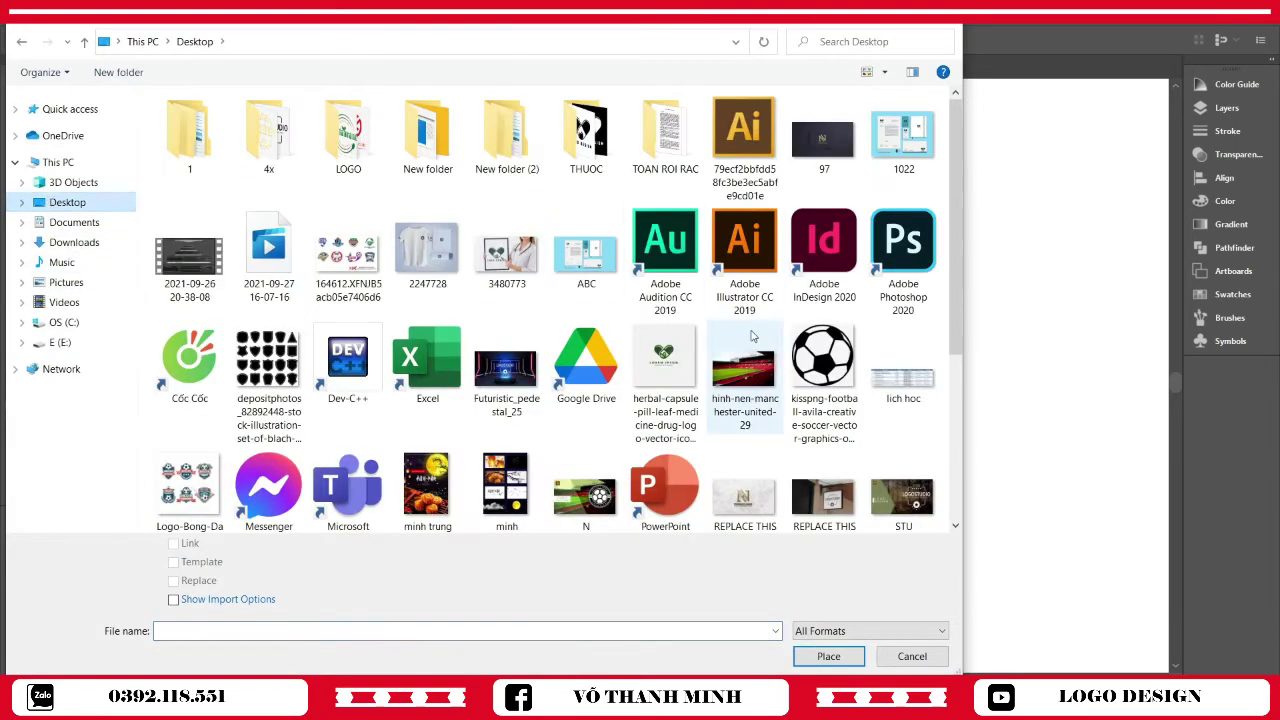
{"action": "scroll", "coordinate": [600, 380], "scroll_direction": "down", "scroll_amount": 3}
{"action": "scroll", "coordinate": [653, 400], "scroll_direction": "up", "scroll_amount": 3}
{"action": "left_click", "coordinate": [824, 370]}
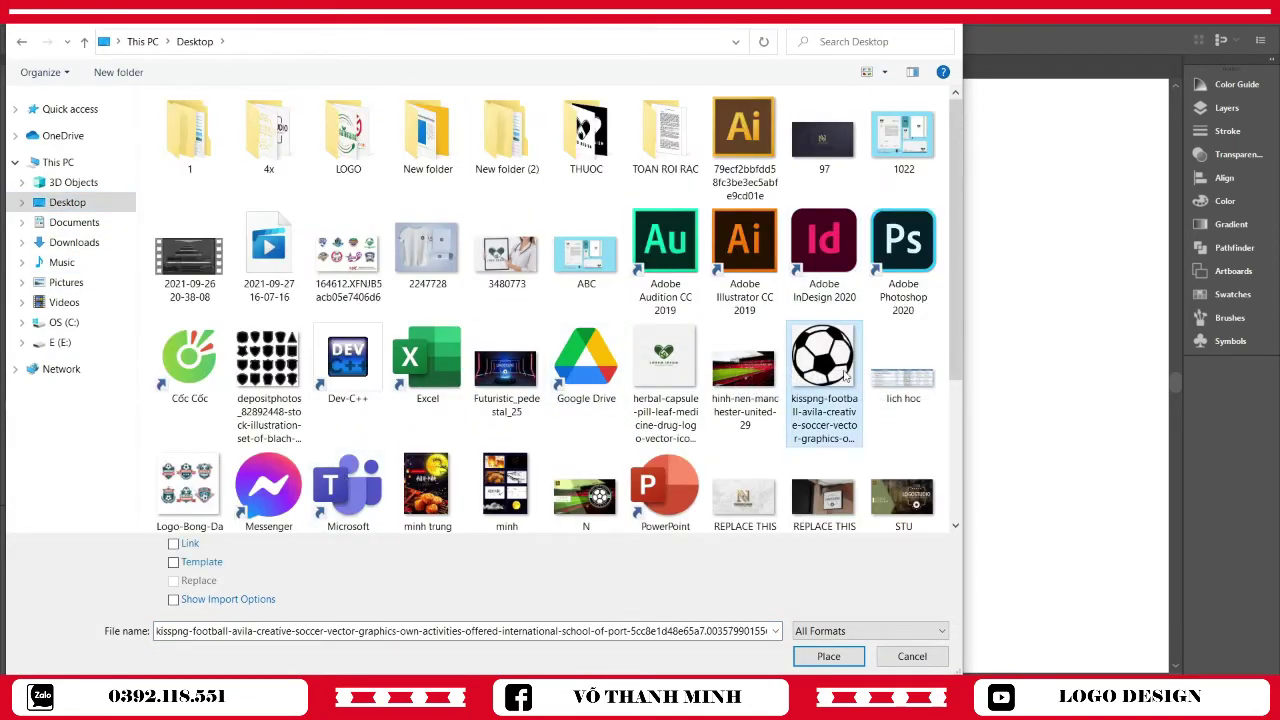
{"action": "left_click", "coordinate": [828, 656]}
{"action": "left_click_drag", "start_coordinate": [722, 173], "coordinate": [1056, 507]}
Image-trace the placed soccer ball and expand the result into vector paths
{"action": "key", "text": "z"}
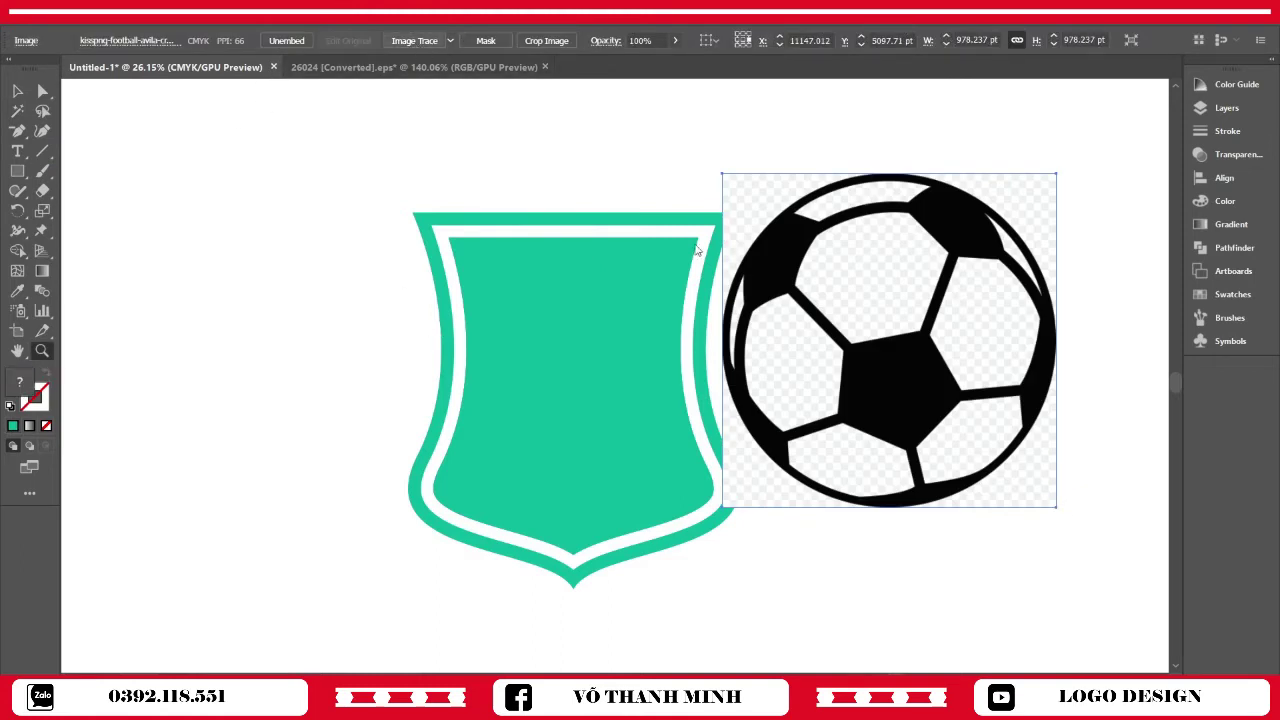
{"action": "left_click", "coordinate": [414, 40]}
{"action": "left_click", "coordinate": [401, 42]}
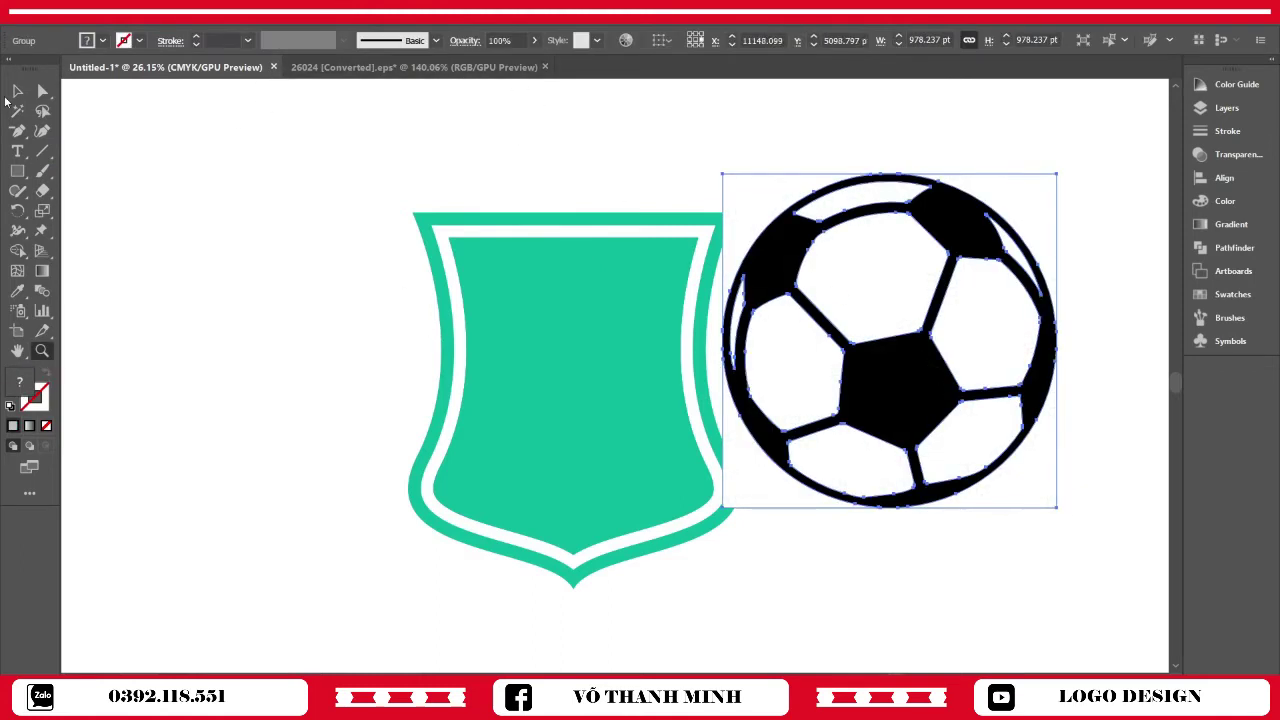
Move the traced ball clear of the shield and ungroup it
{"action": "left_click", "coordinate": [17, 92]}
{"action": "left_click", "coordinate": [392, 200]}
{"action": "left_click_drag", "start_coordinate": [918, 322], "coordinate": [773, 346]}
{"action": "left_click_drag", "start_coordinate": [769, 228], "coordinate": [866, 232]}
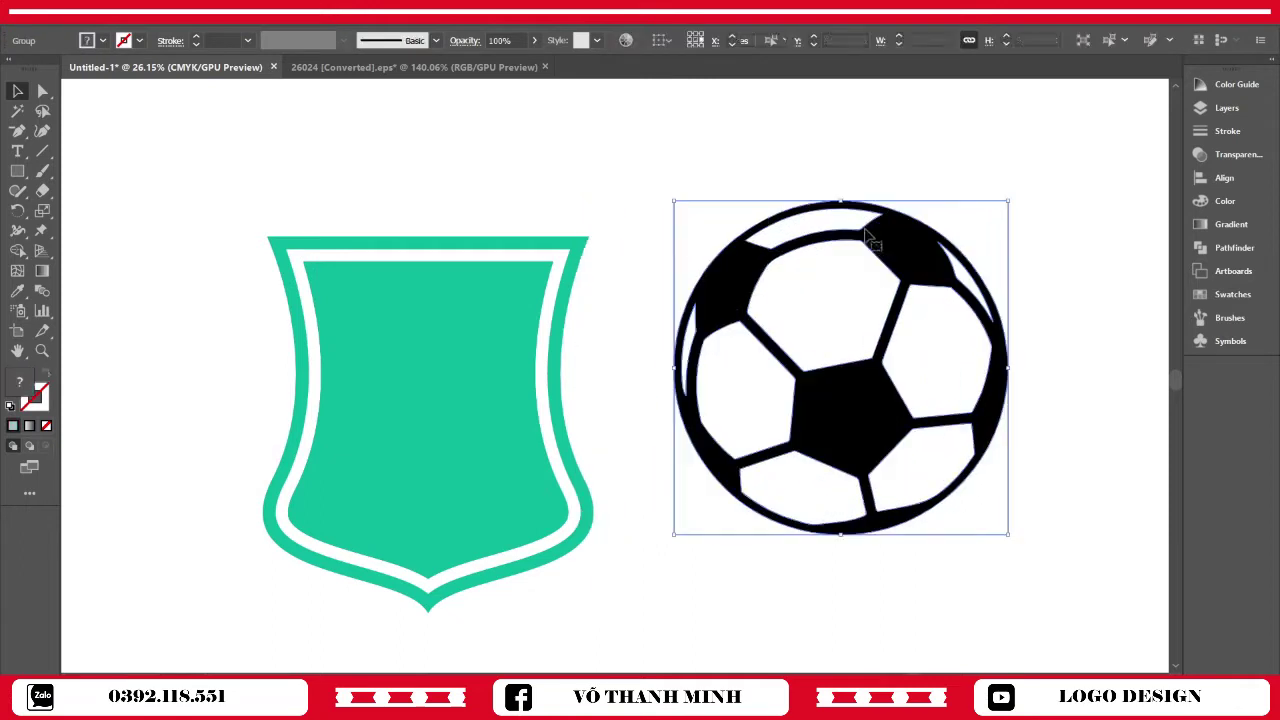
{"action": "right_click", "coordinate": [898, 262]}
{"action": "left_click", "coordinate": [905, 377]}
{"action": "left_click", "coordinate": [920, 592]}
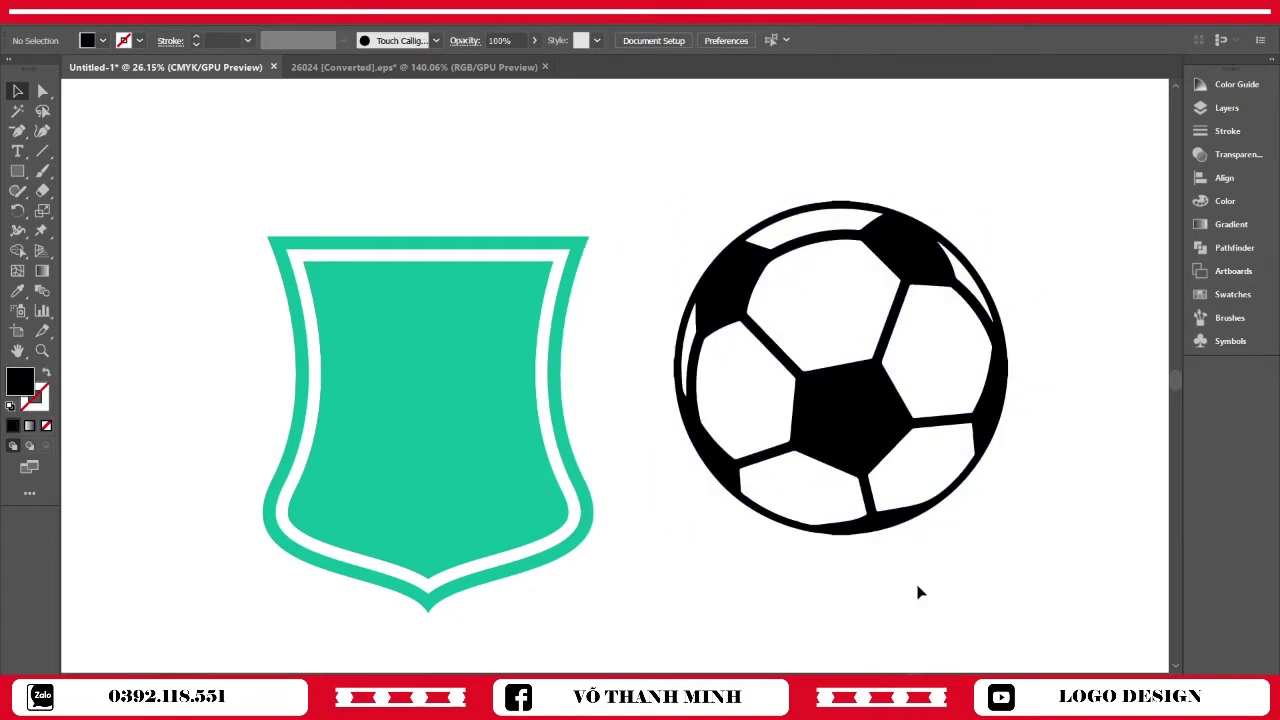
Delete the white background corners around the traced ball and group the remaining ball pieces
{"action": "left_click", "coordinate": [703, 235]}
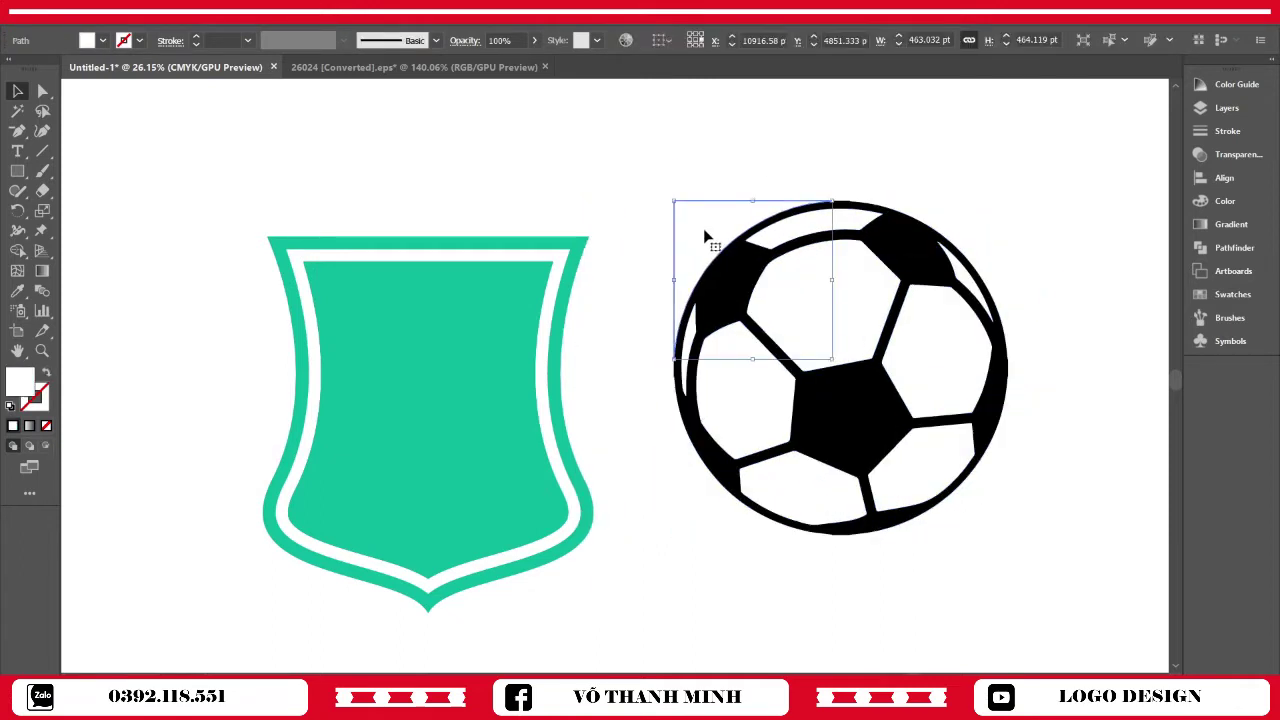
{"action": "left_click", "coordinate": [1034, 230]}
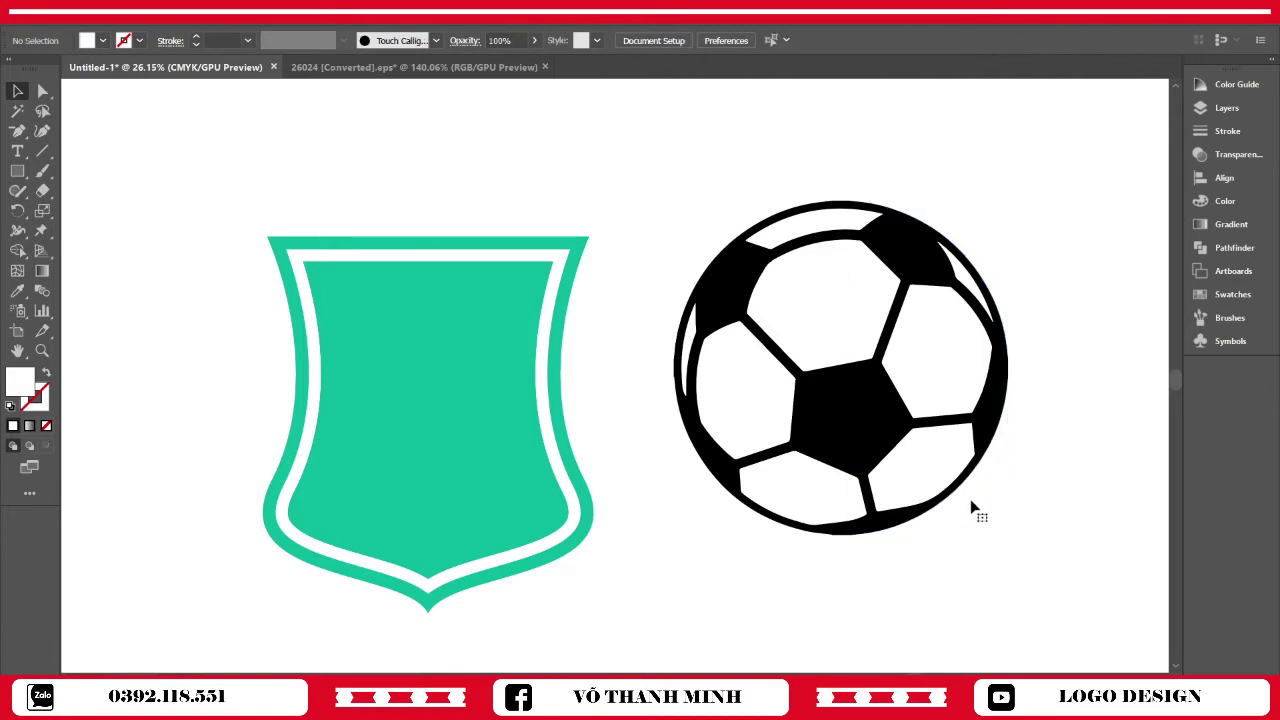
{"action": "left_click_drag", "start_coordinate": [648, 174], "coordinate": [685, 452]}
{"action": "left_click", "coordinate": [1080, 534]}
{"action": "key", "text": "v"}
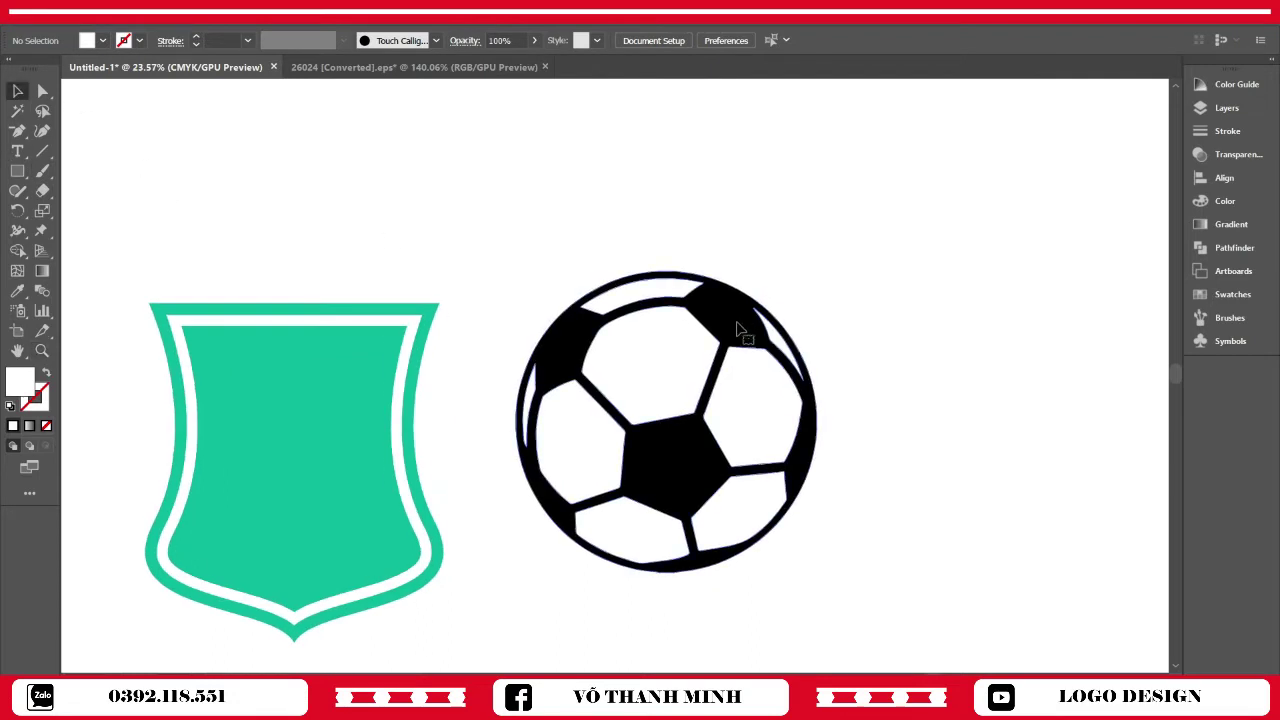
Draw a circle 1003.237 pt in diameter overlapping the ball, with no fill and a black stroke
{"action": "left_click", "coordinate": [790, 326]}
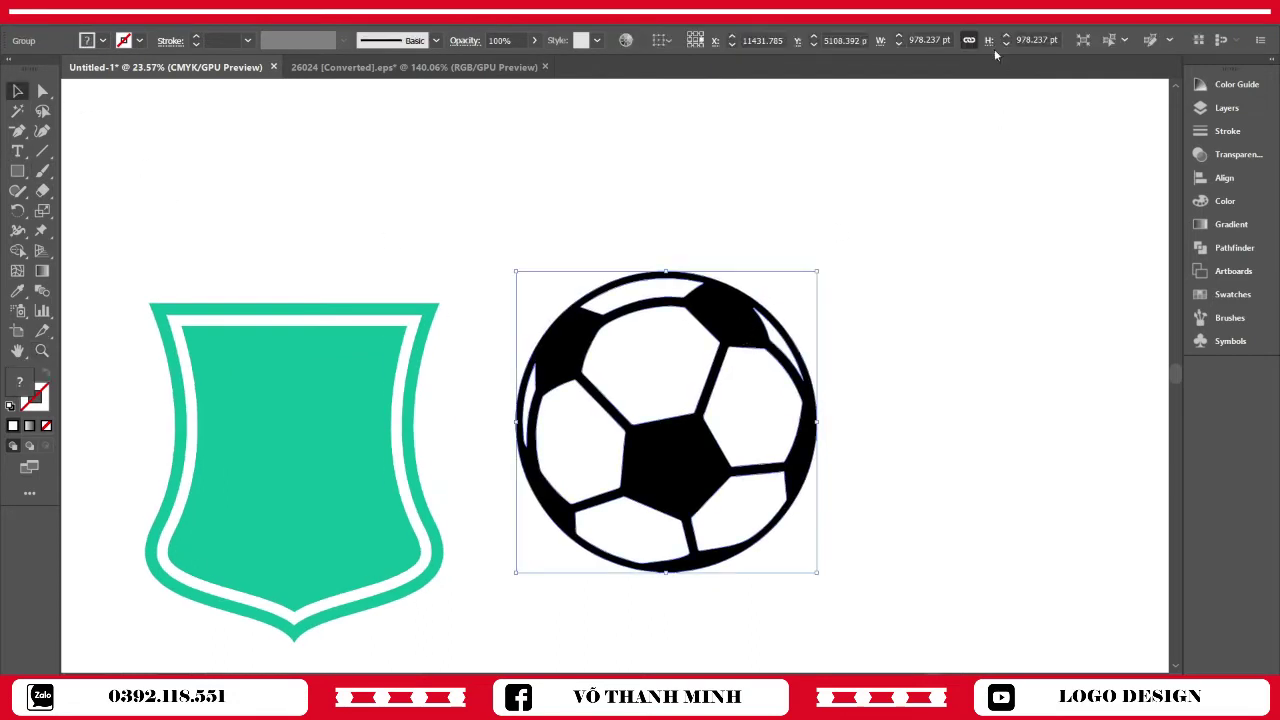
{"action": "left_click", "coordinate": [943, 37]}
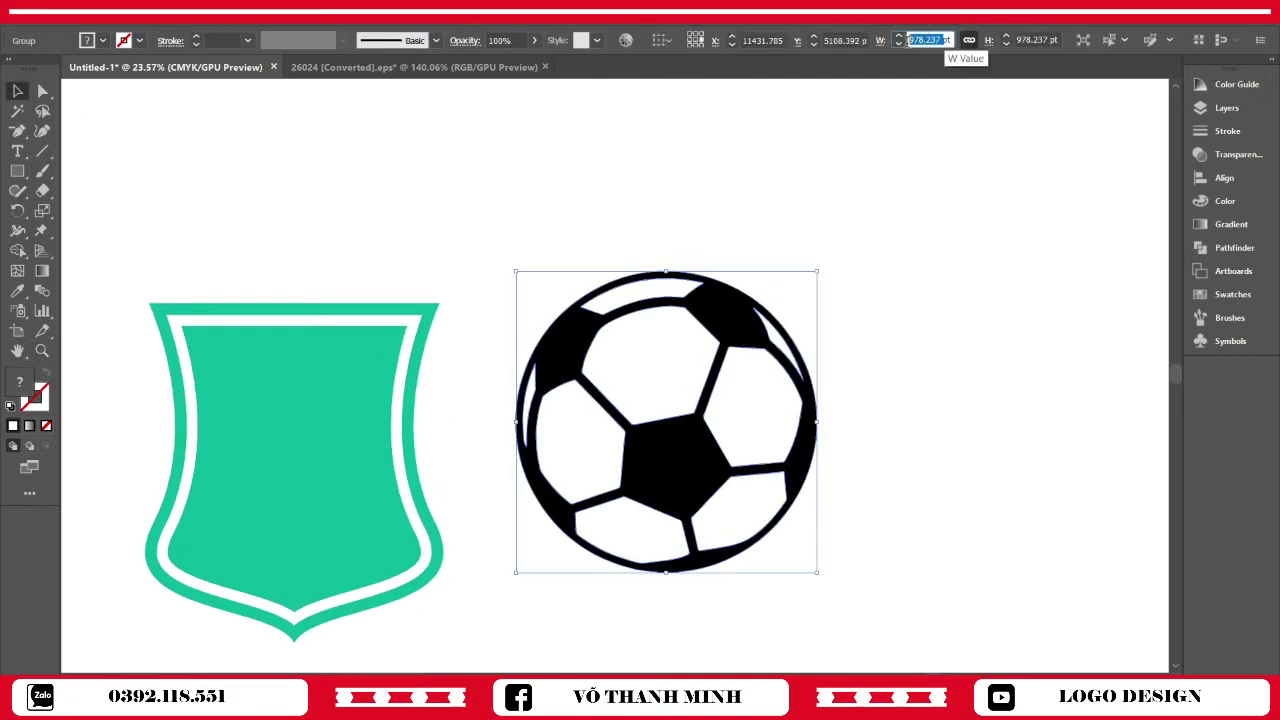
{"action": "left_click", "coordinate": [910, 301]}
{"action": "left_click_drag", "start_coordinate": [17, 171], "coordinate": [95, 209]}
{"action": "left_click", "coordinate": [634, 312]}
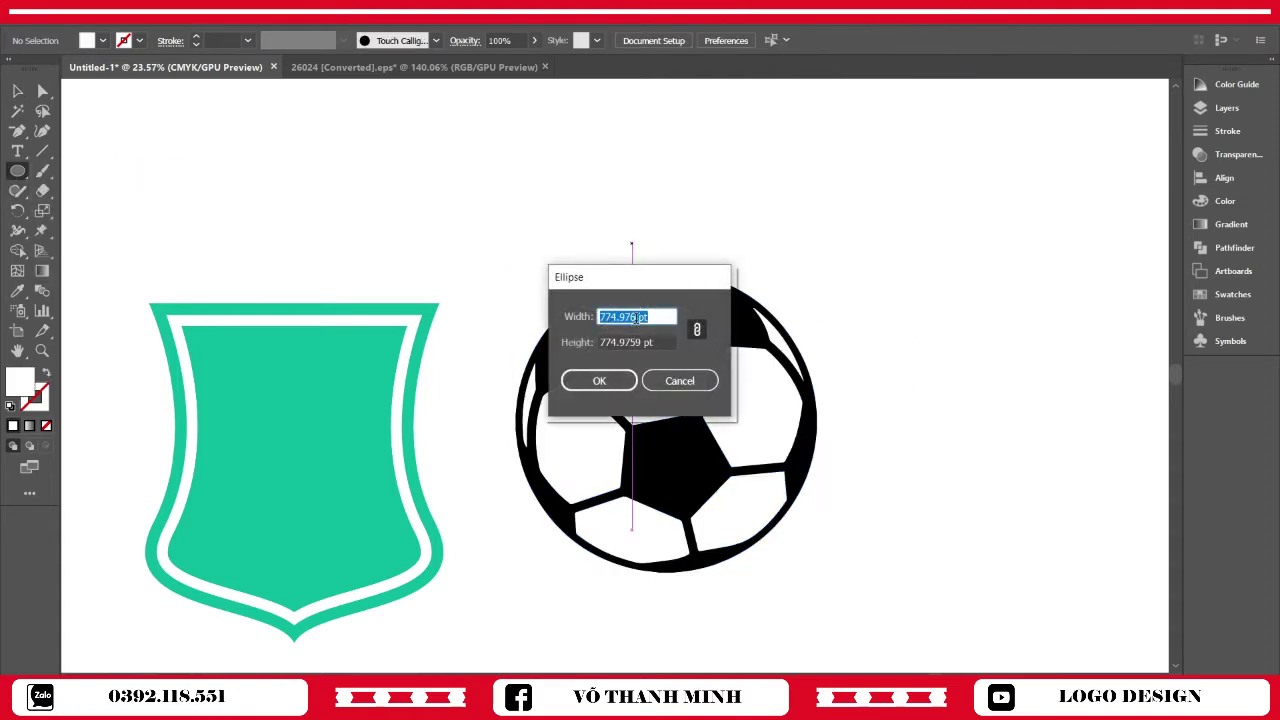
{"action": "left_click", "coordinate": [638, 318]}
{"action": "key", "text": "ctrl+a"}
{"action": "type", "text": "978.237"}
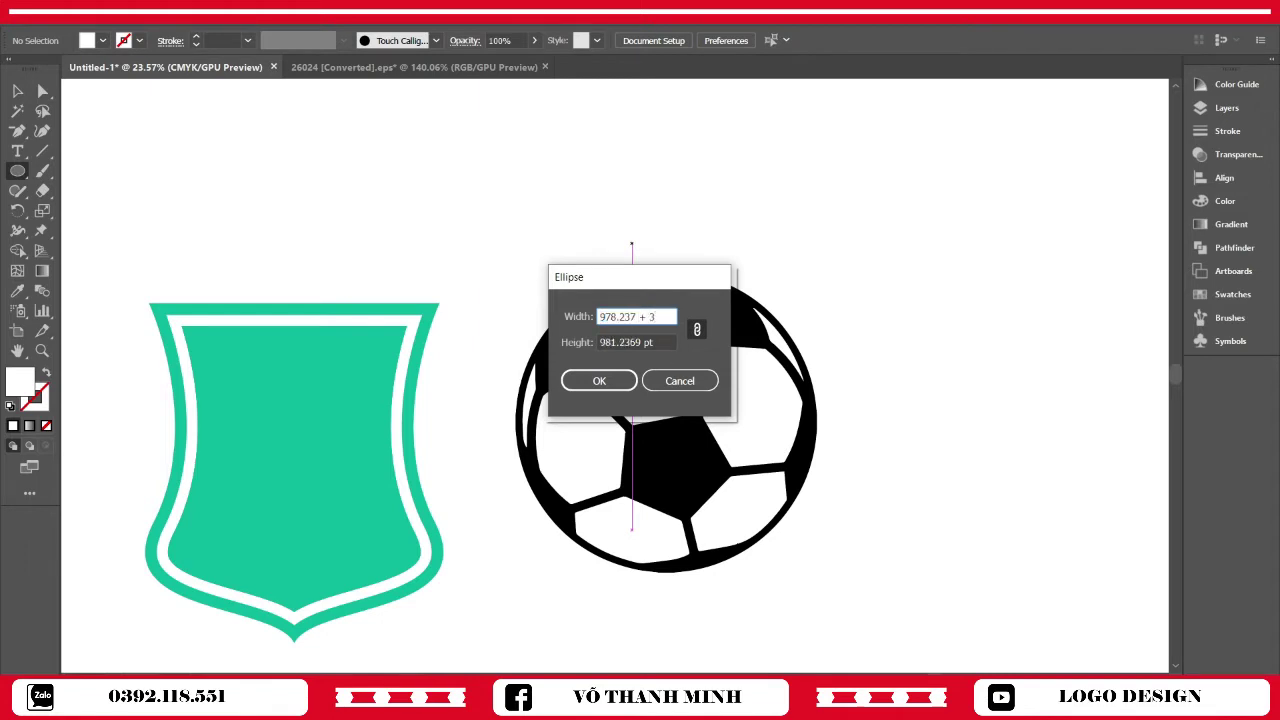
{"action": "key", "text": "Return"}
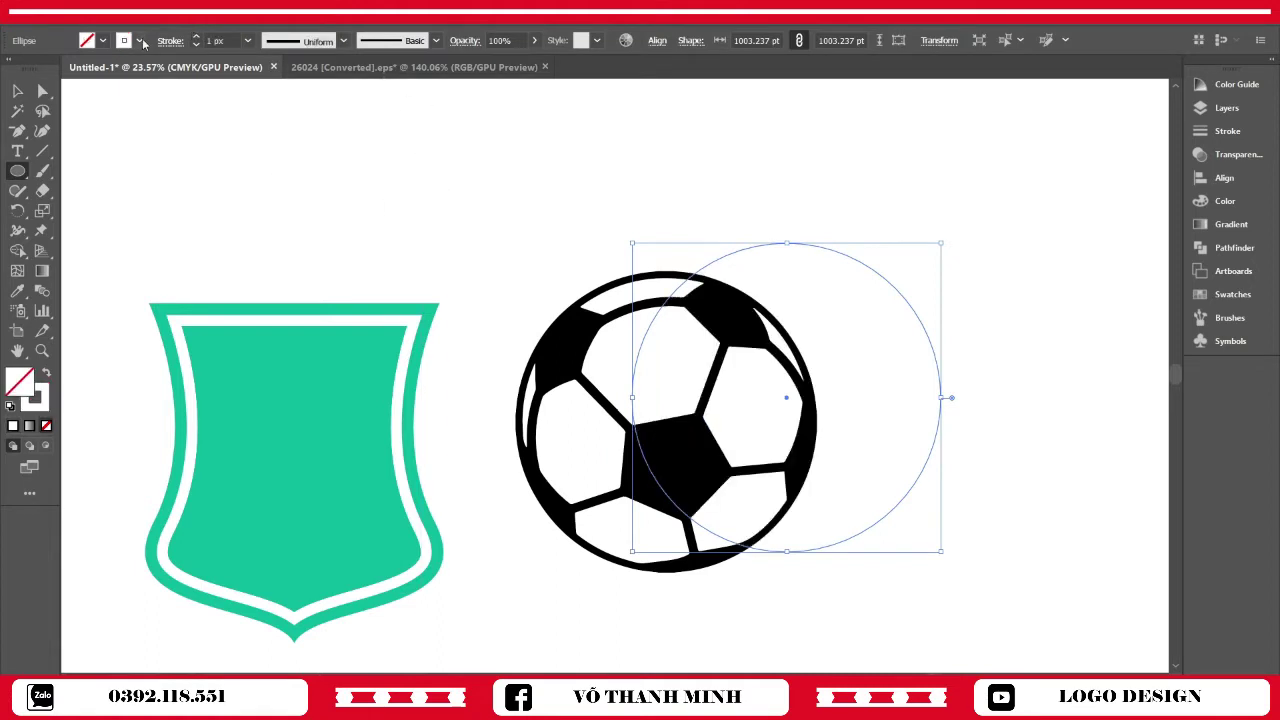
{"action": "left_click", "coordinate": [141, 41]}
{"action": "left_click", "coordinate": [52, 78]}
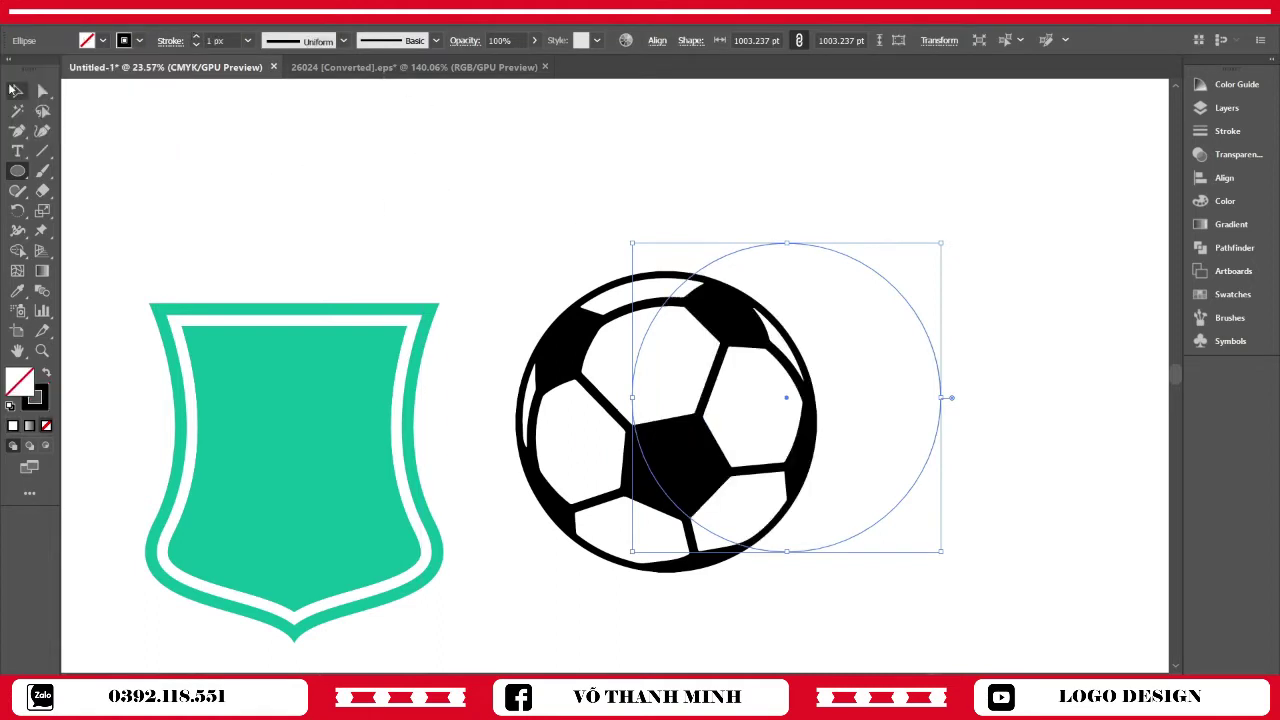
Center the circle on the soccer ball both horizontally and vertically
{"action": "left_click", "coordinate": [15, 90]}
{"action": "left_click", "coordinate": [700, 230]}
{"action": "left_click_drag", "start_coordinate": [747, 340], "coordinate": [748, 342]}
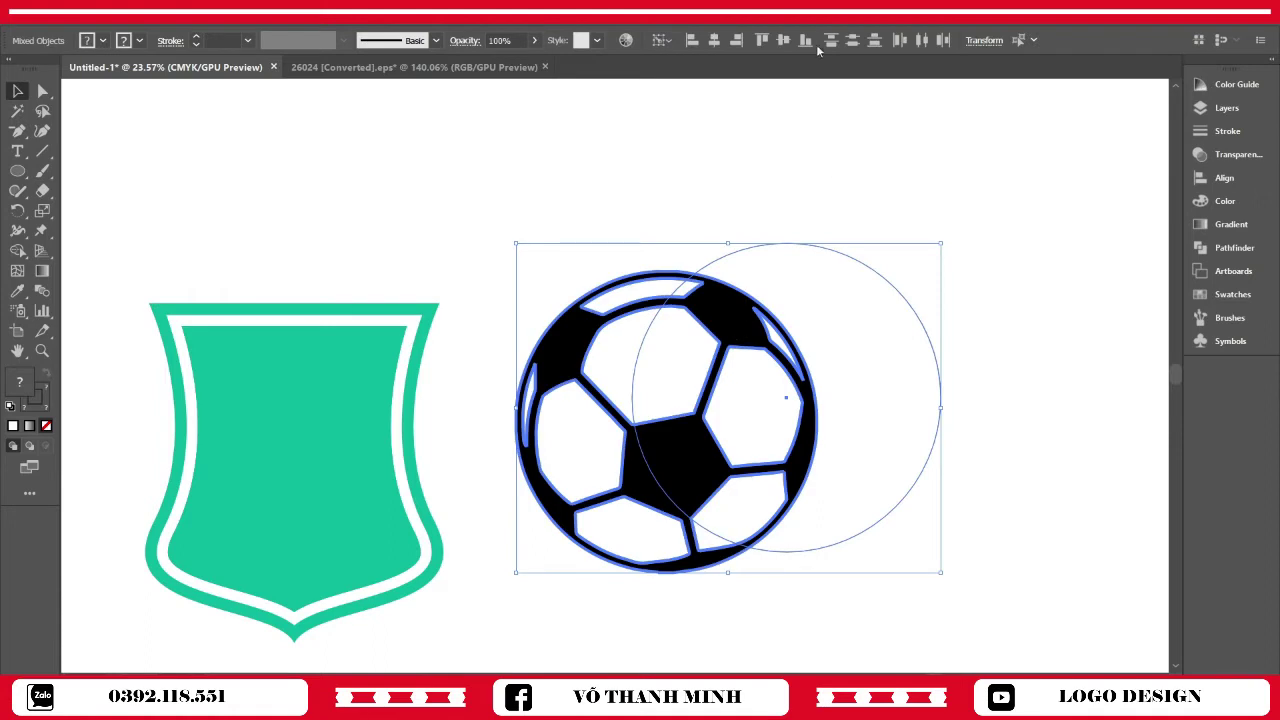
{"action": "left_click", "coordinate": [714, 40]}
{"action": "left_click", "coordinate": [949, 250]}
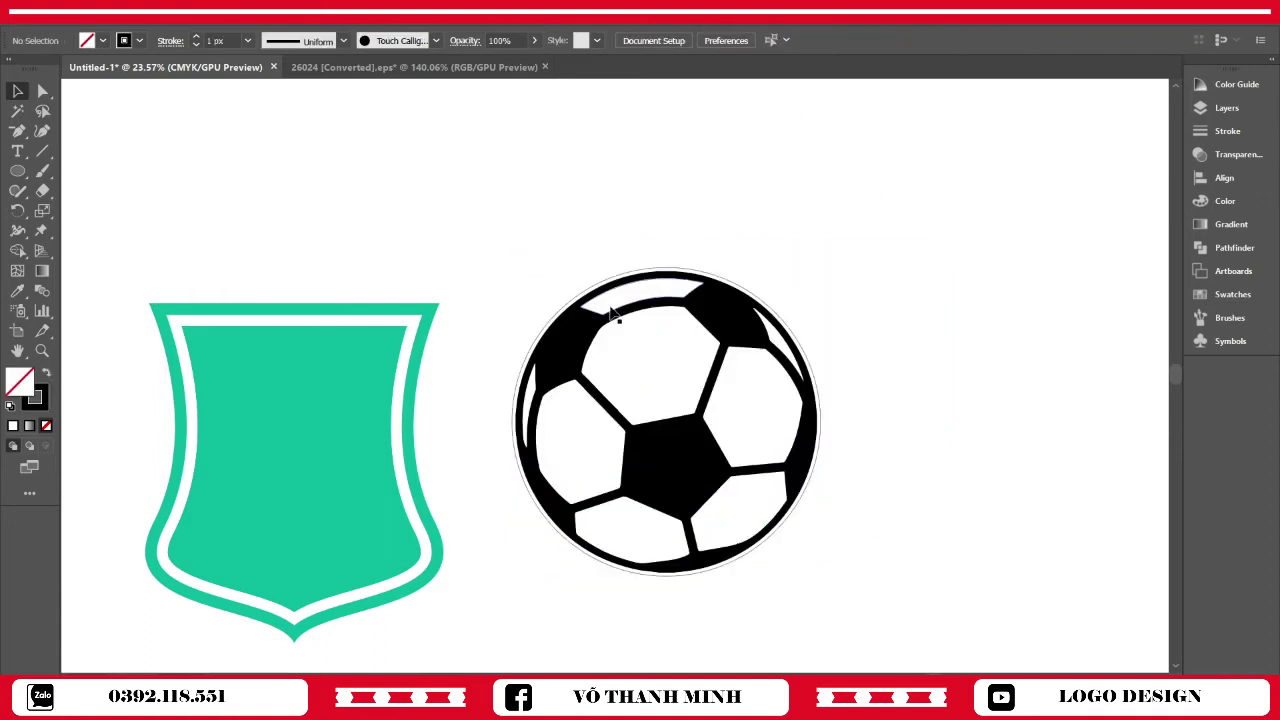
Merge the ring between the circle and the ball with the ball's dark areas using Shape Builder, filled black
{"action": "scroll", "coordinate": [537, 260], "scroll_direction": "down", "scroll_amount": 1}
{"action": "left_click_drag", "start_coordinate": [628, 368], "coordinate": [830, 560]}
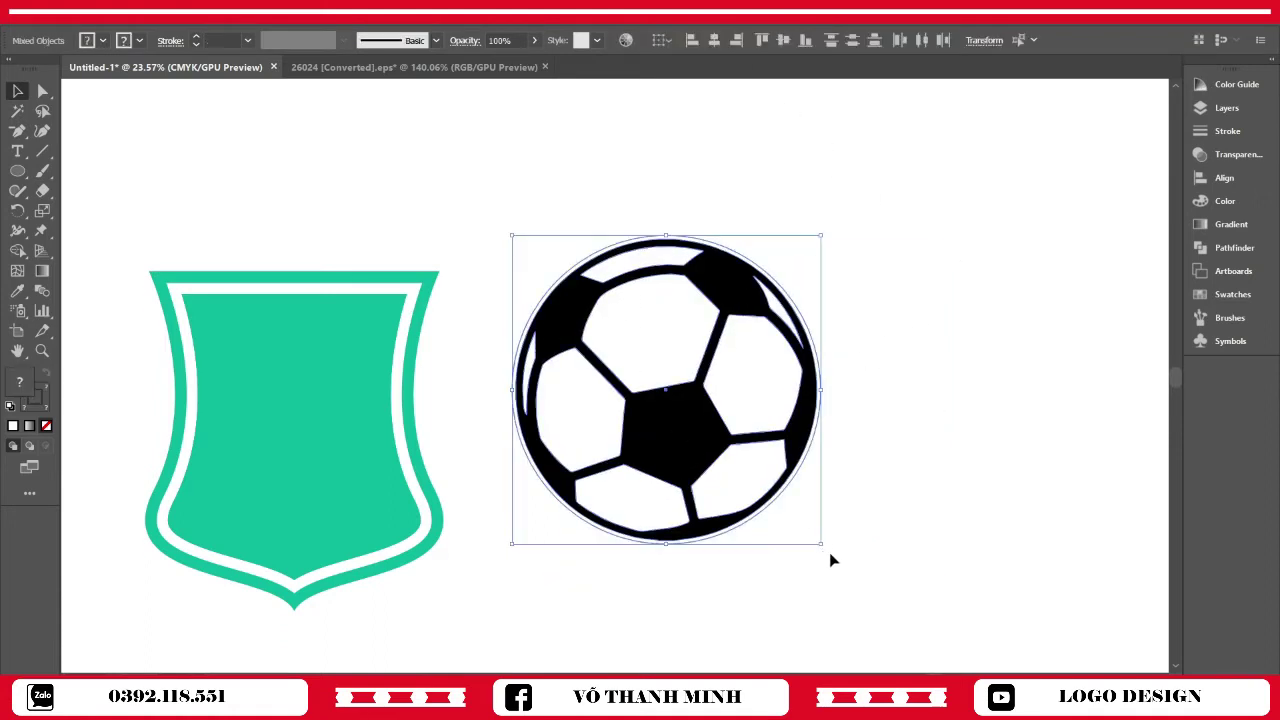
{"action": "key", "text": "shift+m"}
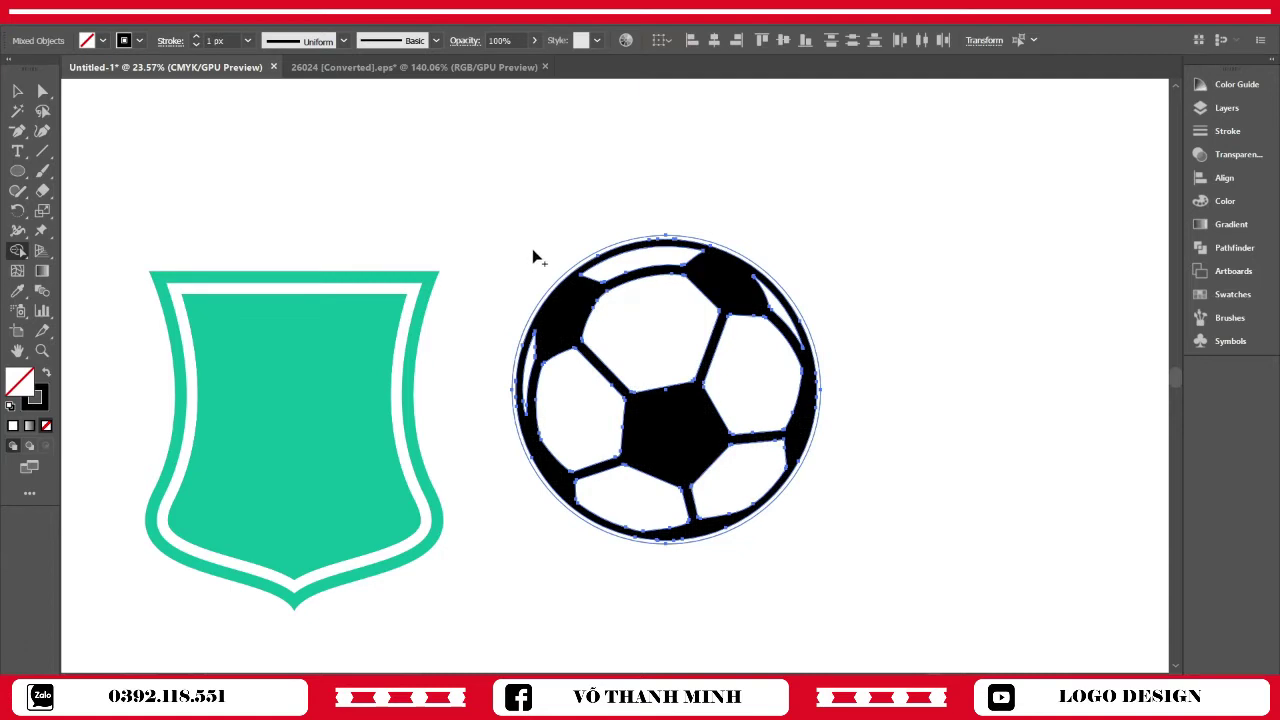
{"action": "left_click", "coordinate": [575, 283]}
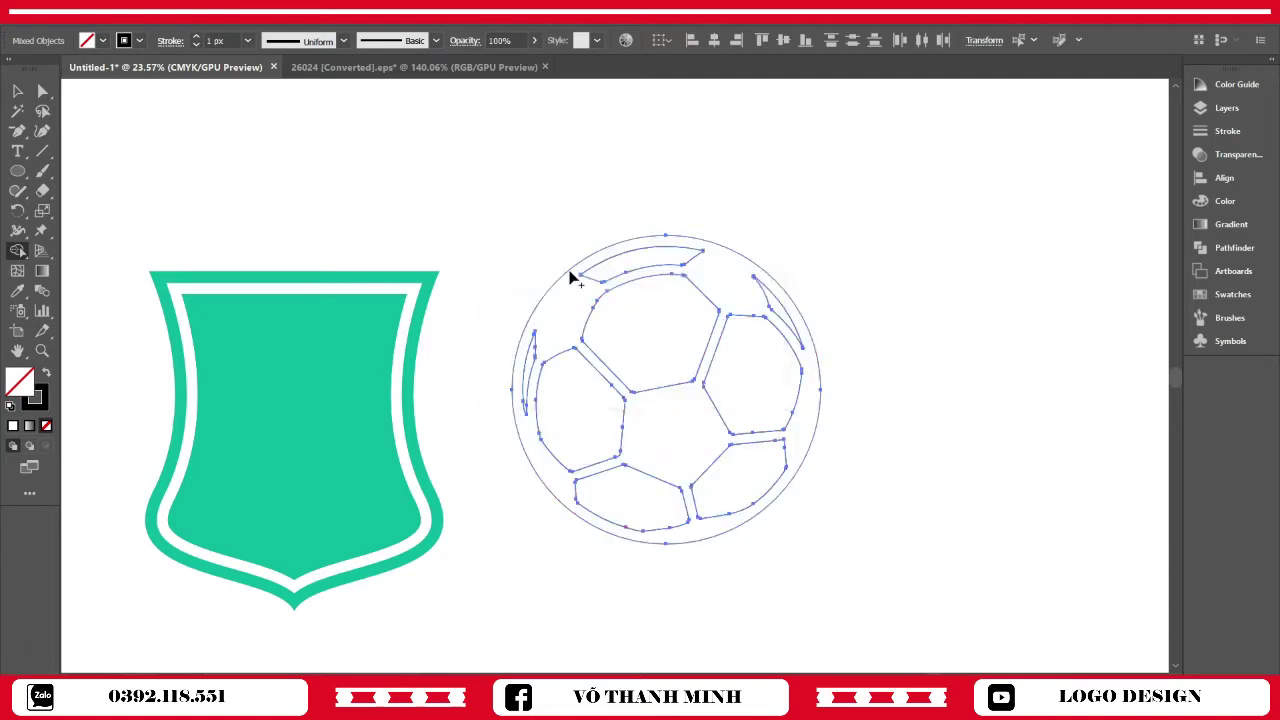
{"action": "left_click", "coordinate": [22, 95]}
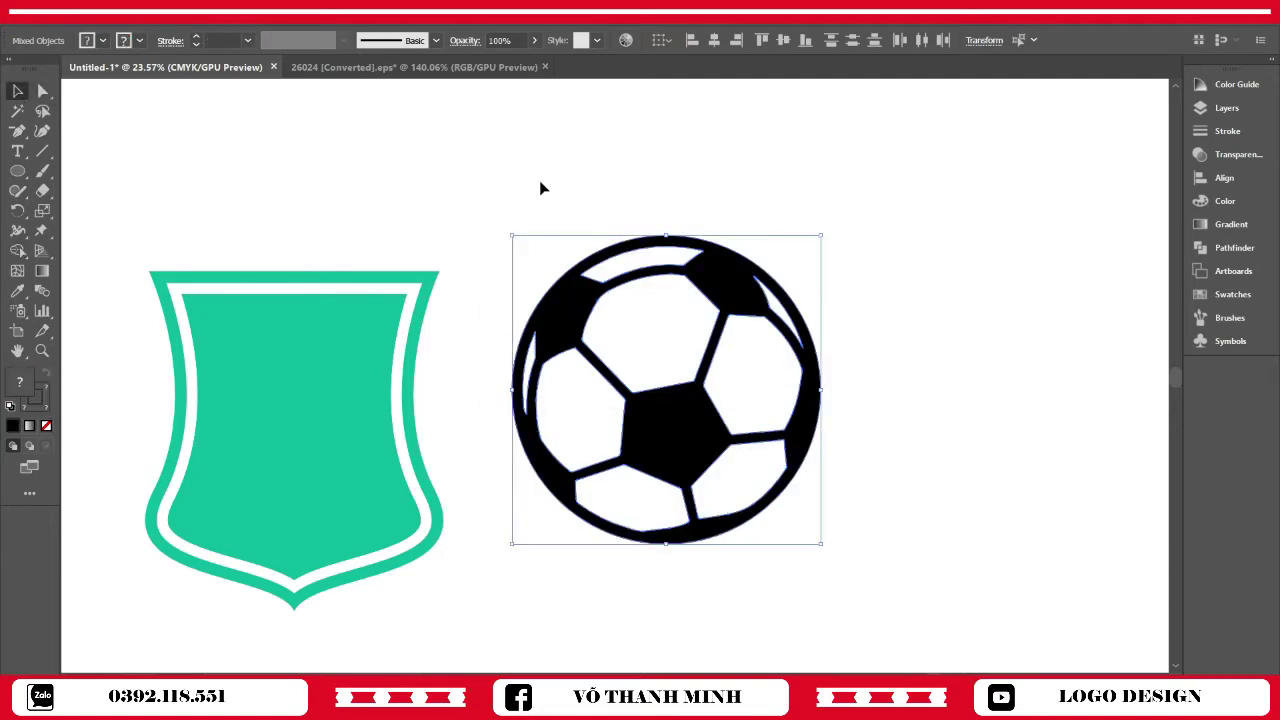
{"action": "left_click", "coordinate": [540, 182]}
Group the ball's pieces and move the ball over the upper part of the green shield
{"action": "scroll", "coordinate": [704, 320], "scroll_direction": "down", "scroll_amount": 2}
{"action": "key", "text": "z"}
{"action": "left_click_drag", "start_coordinate": [716, 412], "coordinate": [648, 412]}
{"action": "left_click_drag", "start_coordinate": [664, 420], "coordinate": [717, 437]}
{"action": "key", "text": "v"}
{"action": "left_click_drag", "start_coordinate": [755, 273], "coordinate": [454, 175]}
{"action": "left_click_drag", "start_coordinate": [640, 222], "coordinate": [889, 452]}
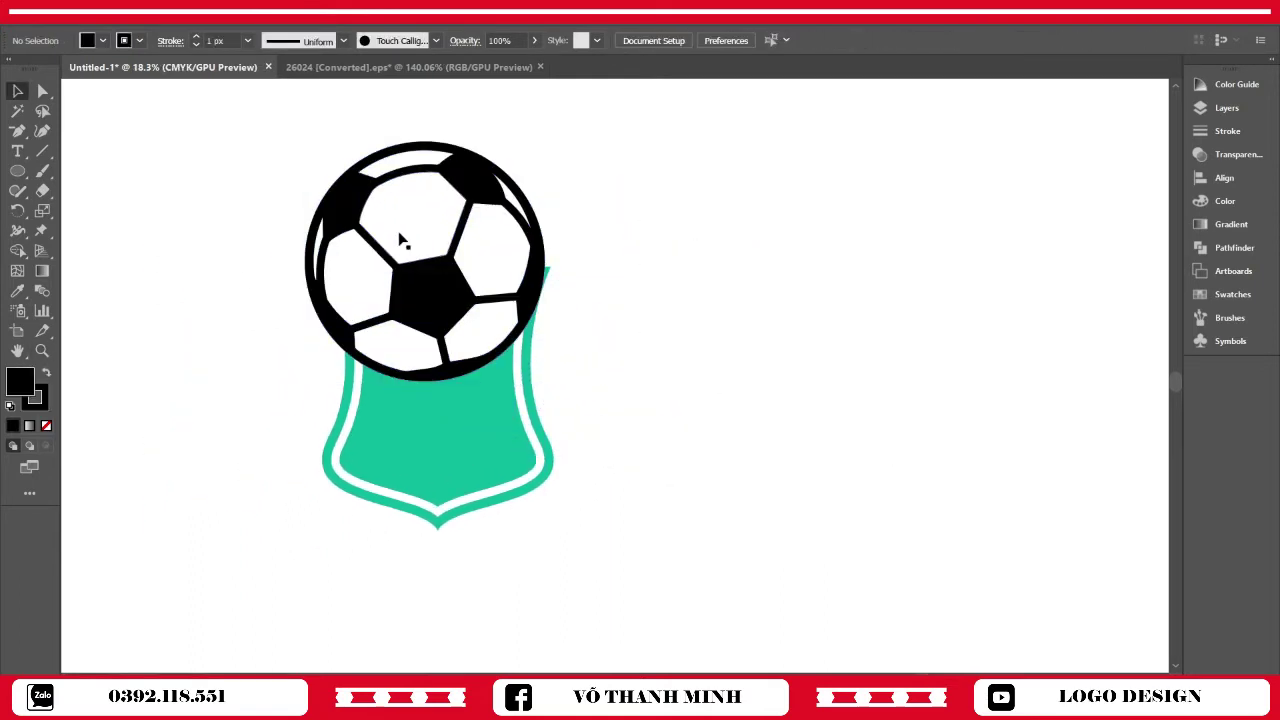
{"action": "left_click", "coordinate": [487, 217]}
{"action": "key", "text": "z"}
{"action": "left_click_drag", "start_coordinate": [470, 370], "coordinate": [524, 397]}
{"action": "left_click_drag", "start_coordinate": [514, 412], "coordinate": [617, 462]}
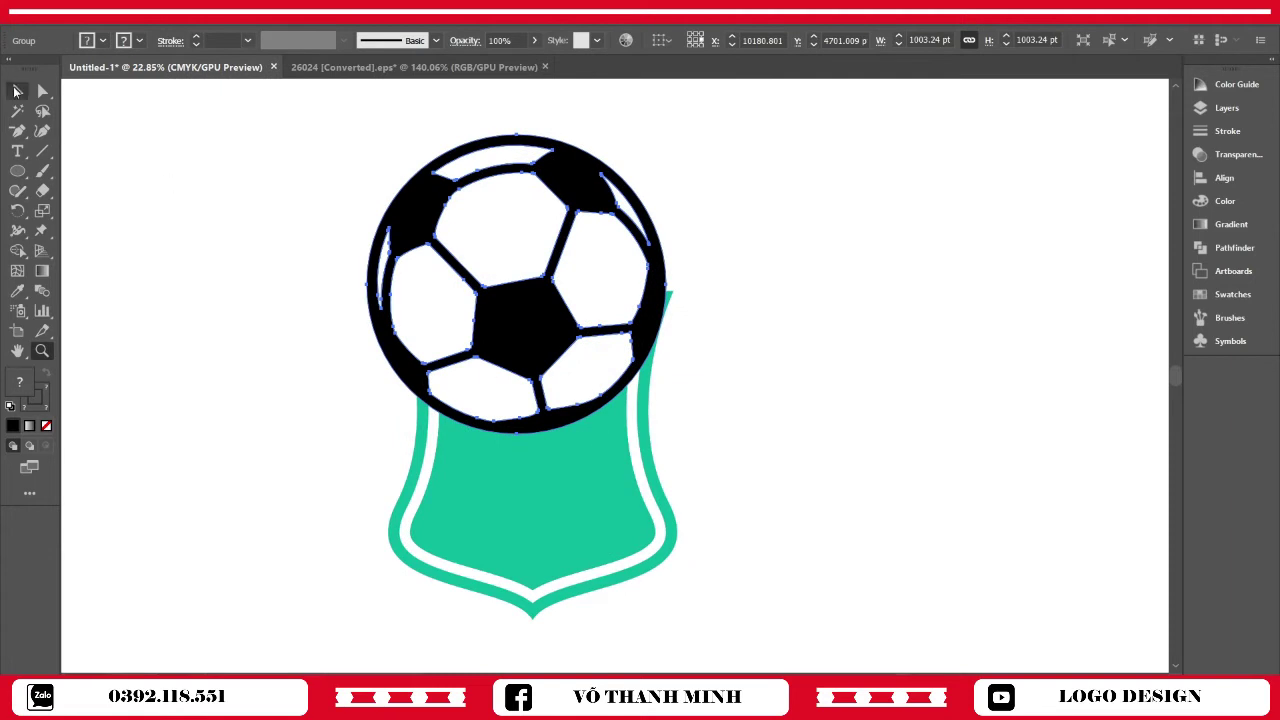
Scale the soccer ball down to about 507 pt in diameter and place it across the shield's top edge
{"action": "left_click", "coordinate": [15, 91]}
{"action": "left_click_drag", "start_coordinate": [366, 134], "coordinate": [514, 284]}
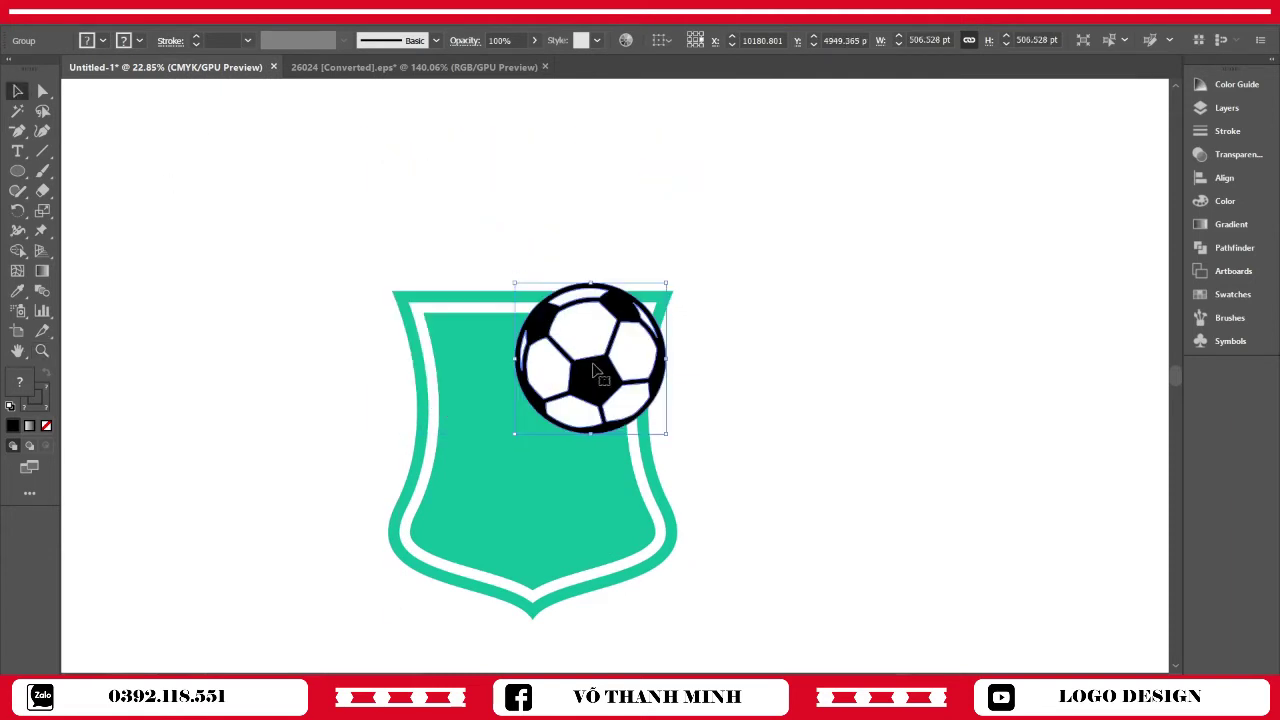
{"action": "left_click_drag", "start_coordinate": [594, 372], "coordinate": [531, 304]}
{"action": "left_click", "coordinate": [754, 286]}
{"action": "left_click", "coordinate": [470, 240]}
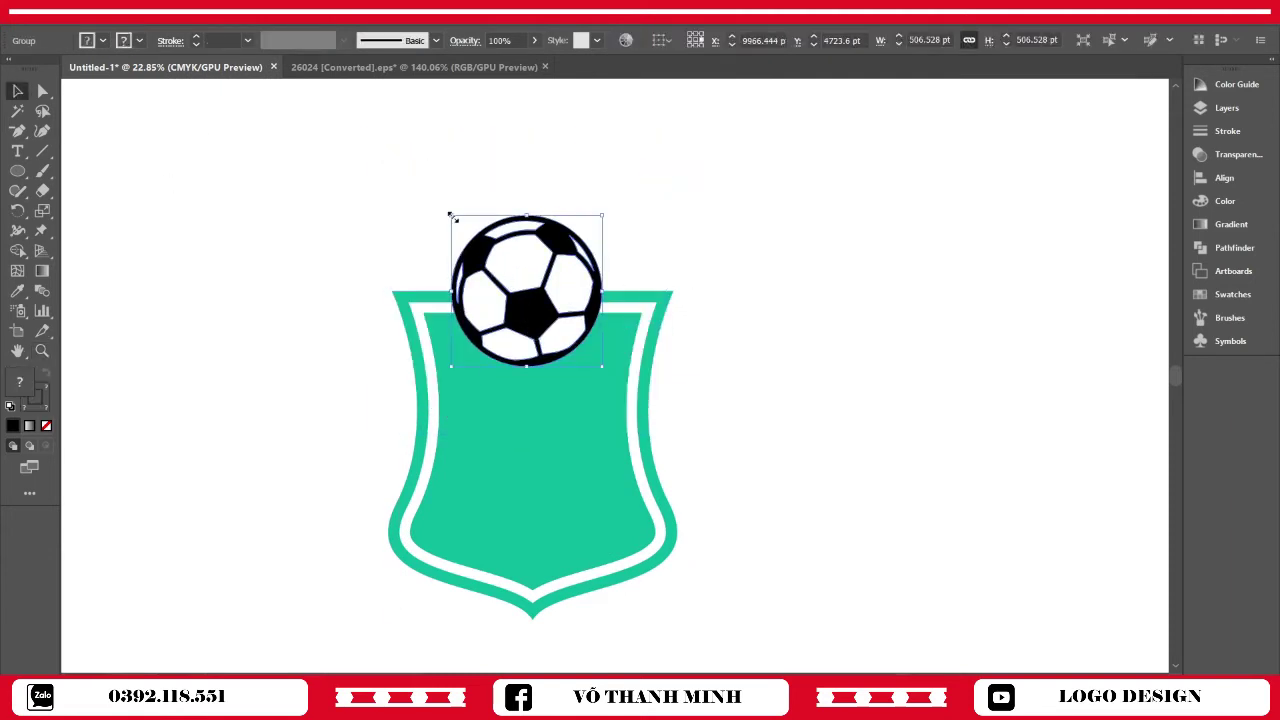
Reduce the soccer ball to about 421 pt in diameter, straddling the middle of the shield's top edge
{"action": "left_click_drag", "start_coordinate": [450, 215], "coordinate": [486, 249]}
{"action": "left_click", "coordinate": [727, 368]}
{"action": "key", "text": "z"}
{"action": "left_click_drag", "start_coordinate": [588, 365], "coordinate": [661, 395]}
{"action": "key", "text": "v"}
{"action": "left_click_drag", "start_coordinate": [585, 326], "coordinate": [577, 321]}
{"action": "left_click_drag", "start_coordinate": [635, 229], "coordinate": [646, 220]}
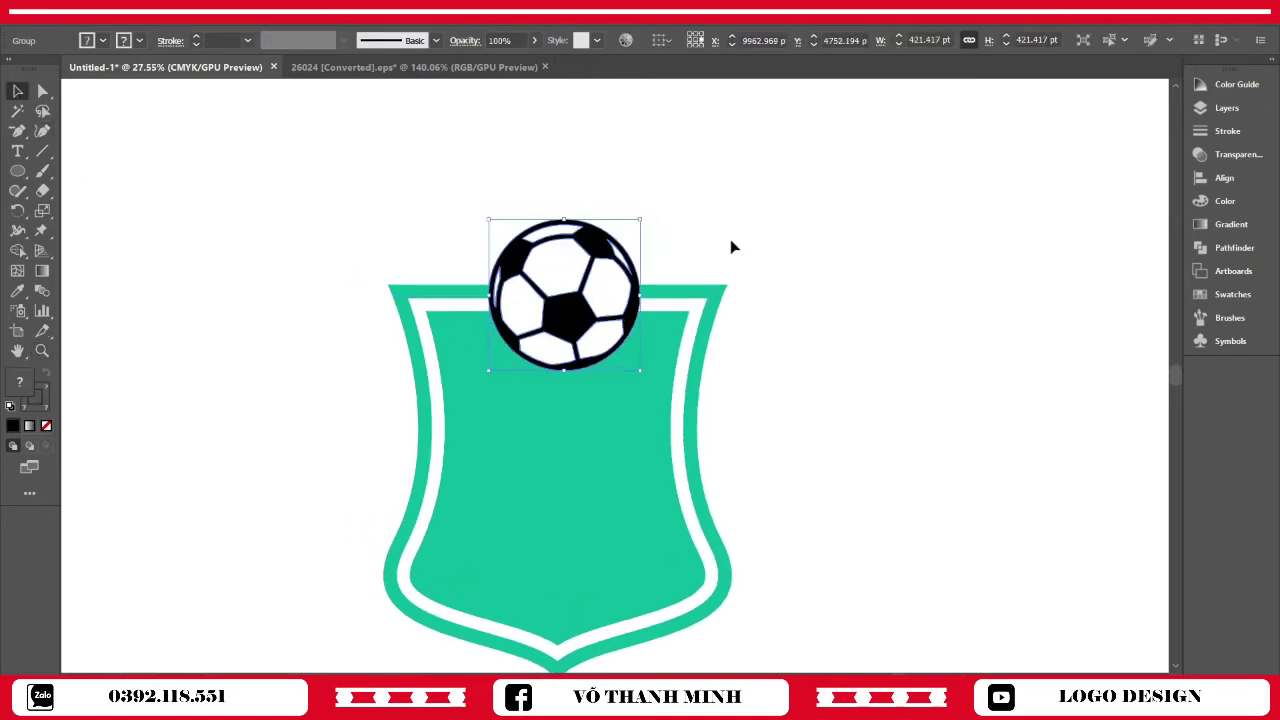
Move the soccer ball off the shield to the empty area at its right
{"action": "left_click", "coordinate": [731, 241]}
{"action": "left_click_drag", "start_coordinate": [594, 309], "coordinate": [893, 258]}
{"action": "left_click", "coordinate": [637, 252]}
{"action": "scroll", "coordinate": [623, 326], "scroll_direction": "up", "scroll_amount": 1}
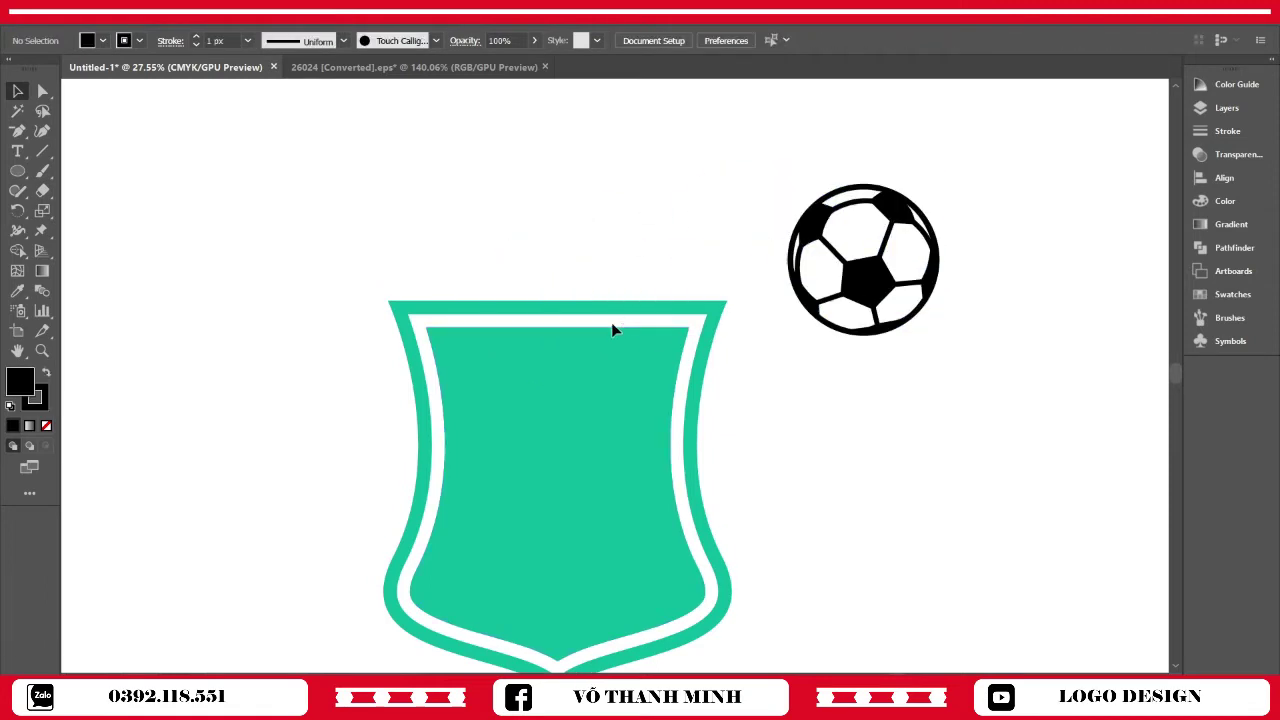
Draw a horizontal line from the shield's upper-left corner along its top edge, extending past the upper-right corner
{"action": "key", "text": "backslash"}
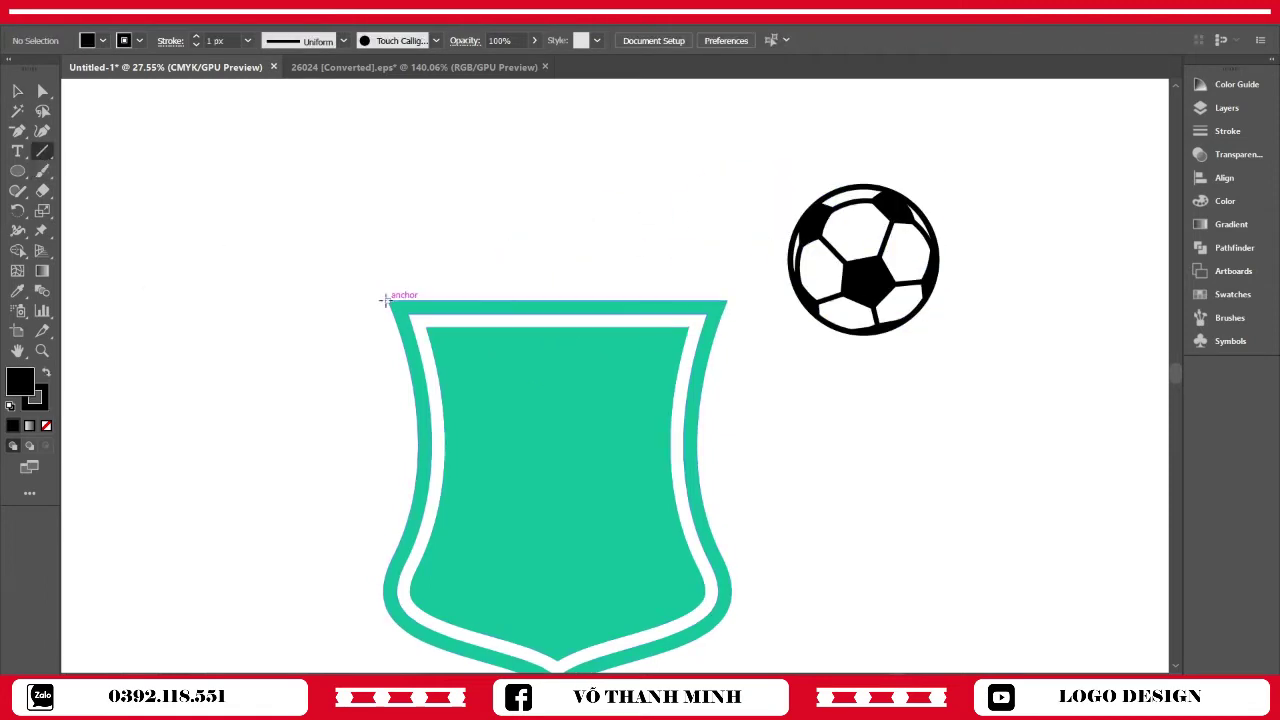
{"action": "left_click_drag", "start_coordinate": [385, 300], "coordinate": [772, 312]}
{"action": "key", "text": "ctrl+shift+a"}
{"action": "key", "text": "v"}
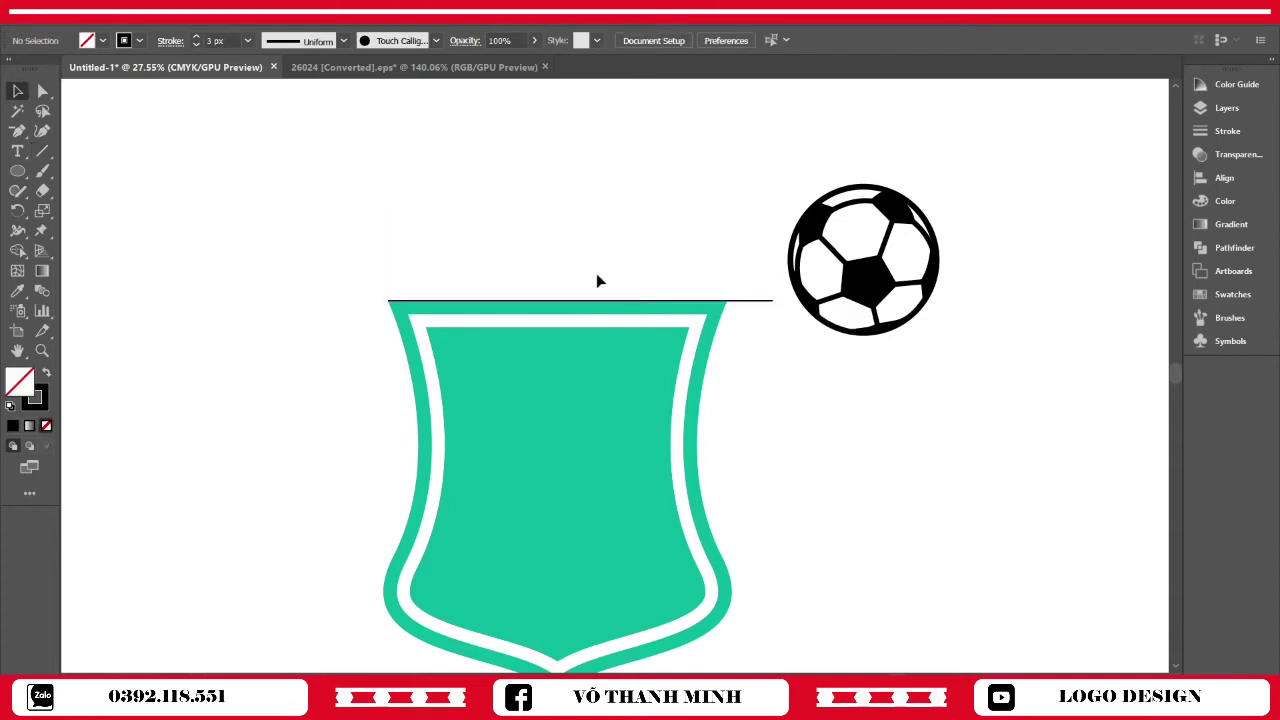
Align the ball's vertical center with the line along the shield's top edge, and delete the line
{"action": "left_click", "coordinate": [818, 230]}
{"action": "left_click", "coordinate": [761, 302], "text": "shift"}
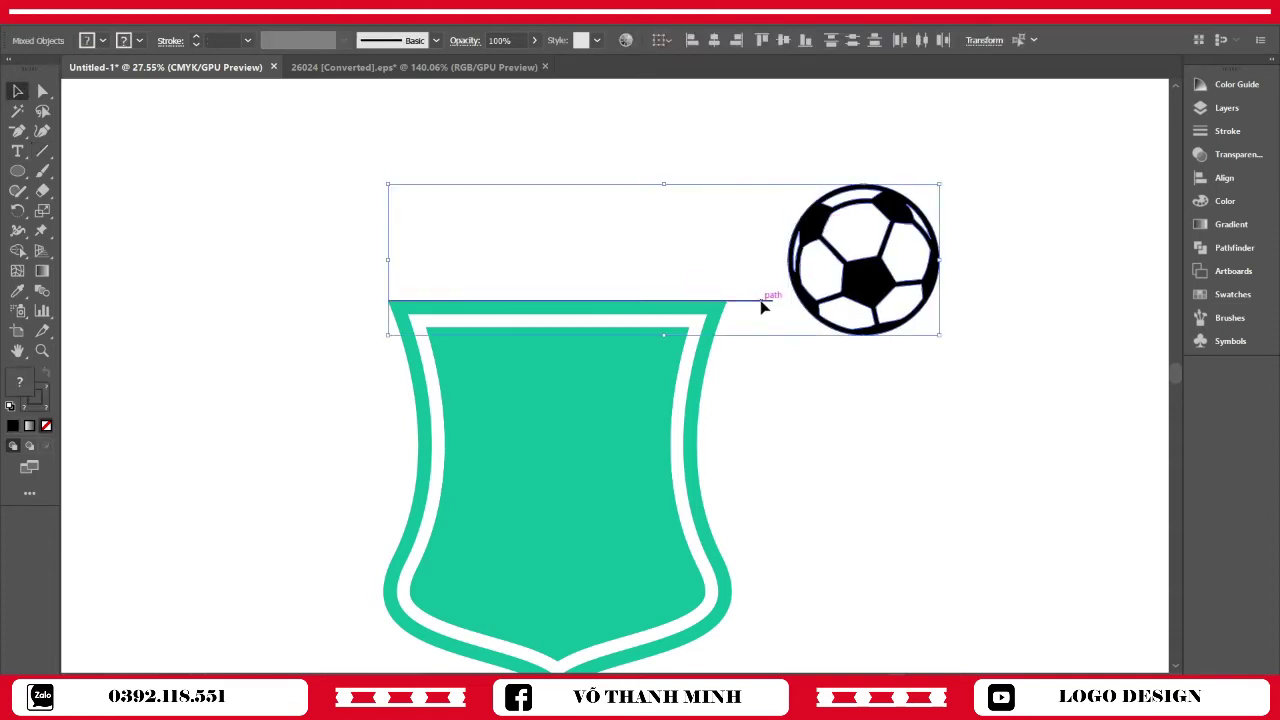
{"action": "left_click", "coordinate": [784, 40]}
{"action": "left_click", "coordinate": [757, 236]}
{"action": "left_click_drag", "start_coordinate": [764, 303], "coordinate": [767, 312]}
{"action": "key", "text": "Delete"}
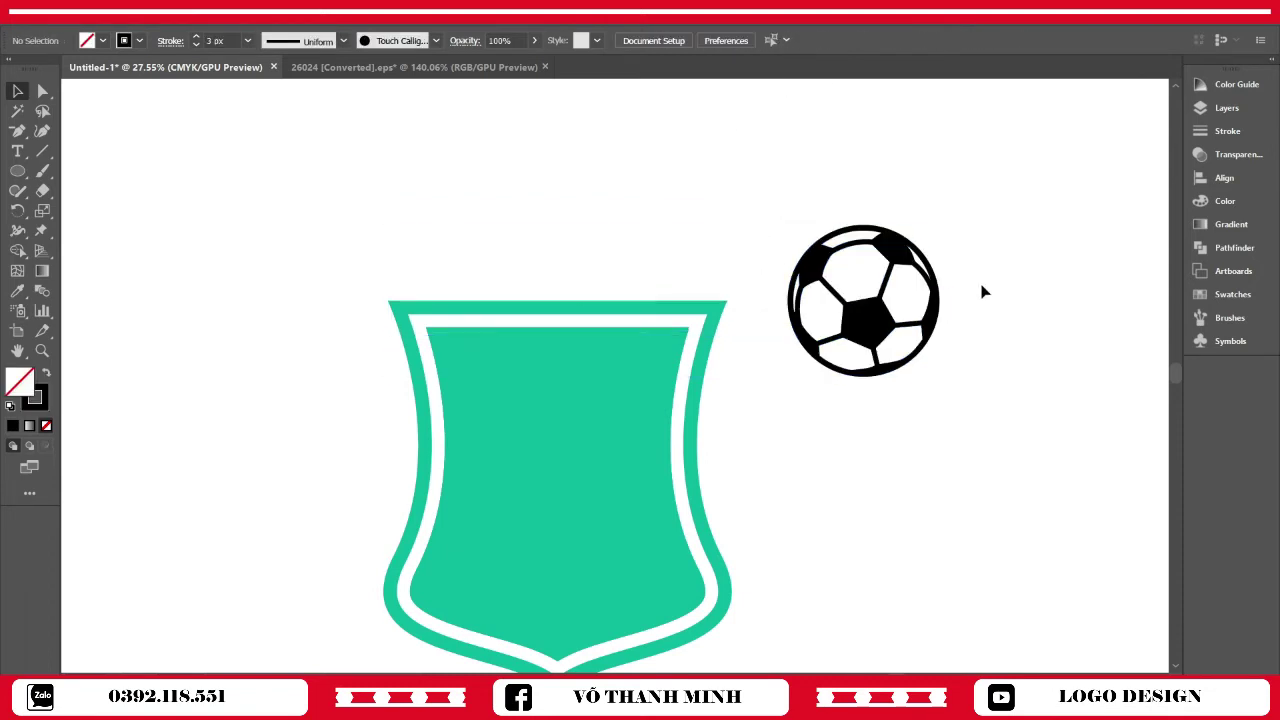
Center the soccer ball horizontally on the shield
{"action": "left_click_drag", "start_coordinate": [468, 220], "coordinate": [849, 348]}
{"action": "left_click", "coordinate": [616, 403]}
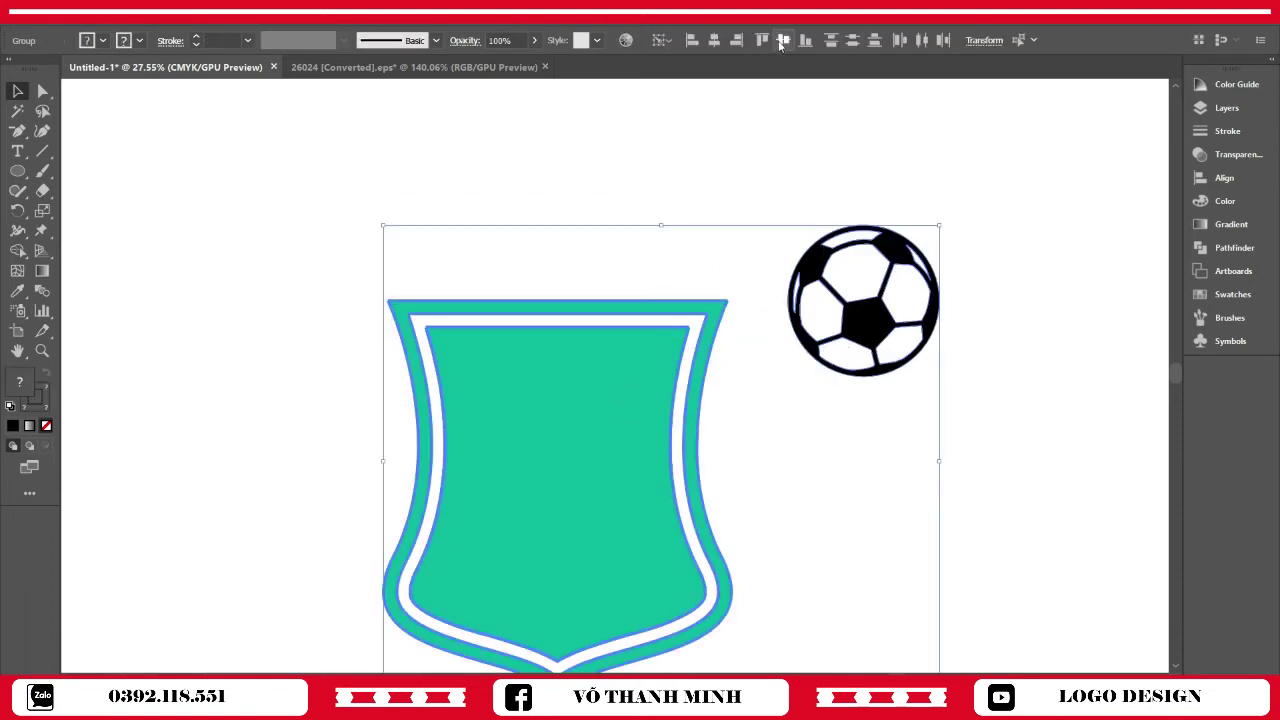
{"action": "left_click", "coordinate": [714, 40]}
{"action": "left_click", "coordinate": [880, 317]}
{"action": "scroll", "coordinate": [840, 310], "scroll_direction": "down", "scroll_amount": 1}
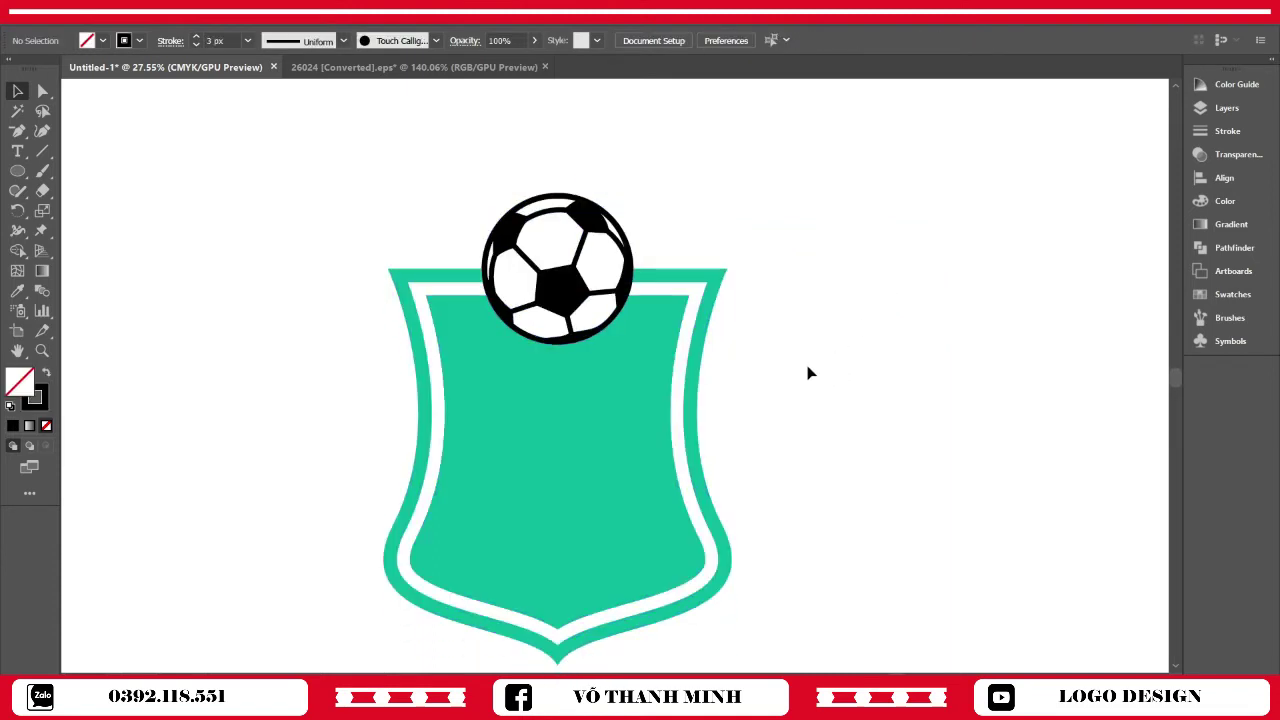
Draw an unfilled circle 37 pt wider than the soccer ball, 458.417 pt in diameter
{"action": "left_click", "coordinate": [628, 245]}
{"action": "left_click", "coordinate": [929, 40]}
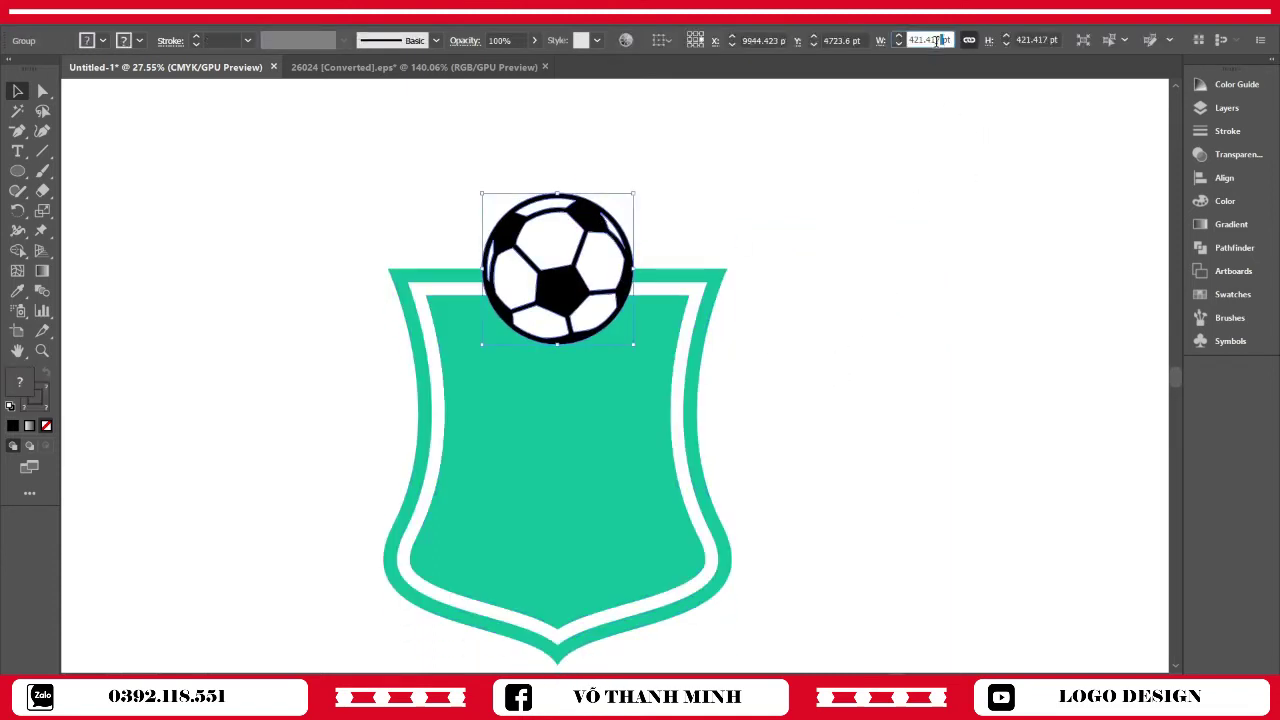
{"action": "left_click", "coordinate": [930, 247]}
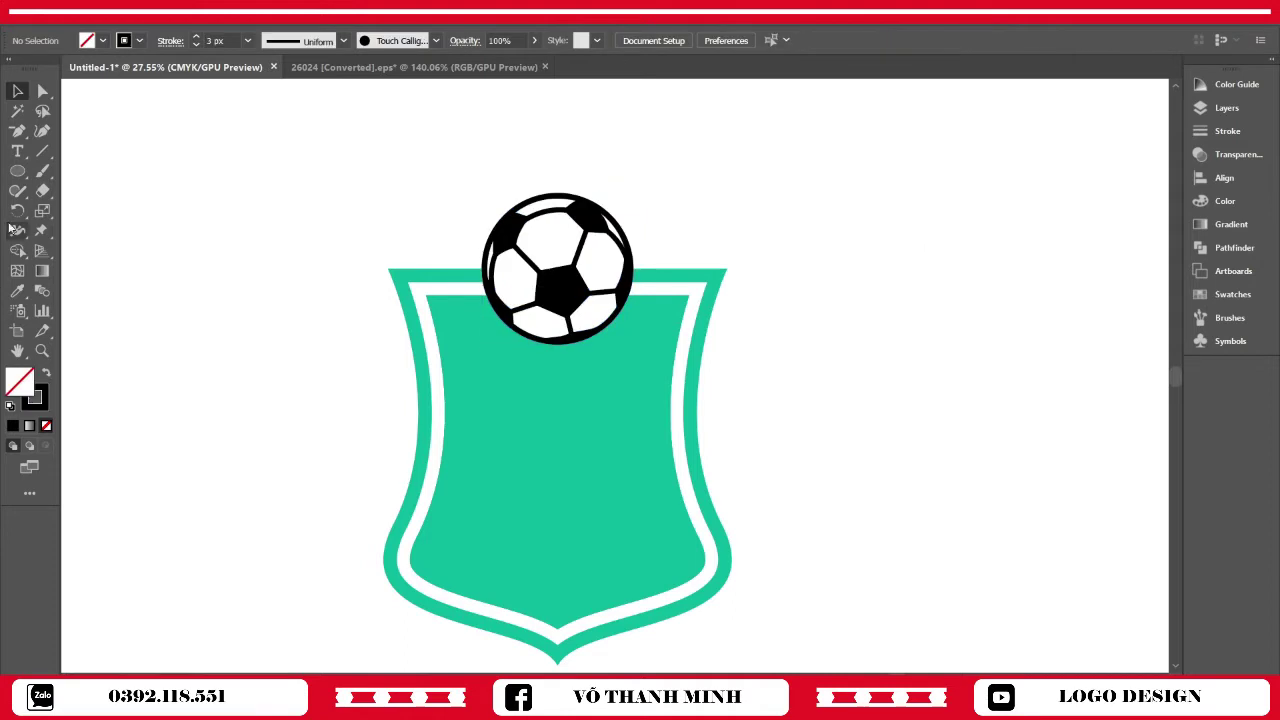
{"action": "left_click", "coordinate": [18, 172]}
{"action": "left_click", "coordinate": [261, 362]}
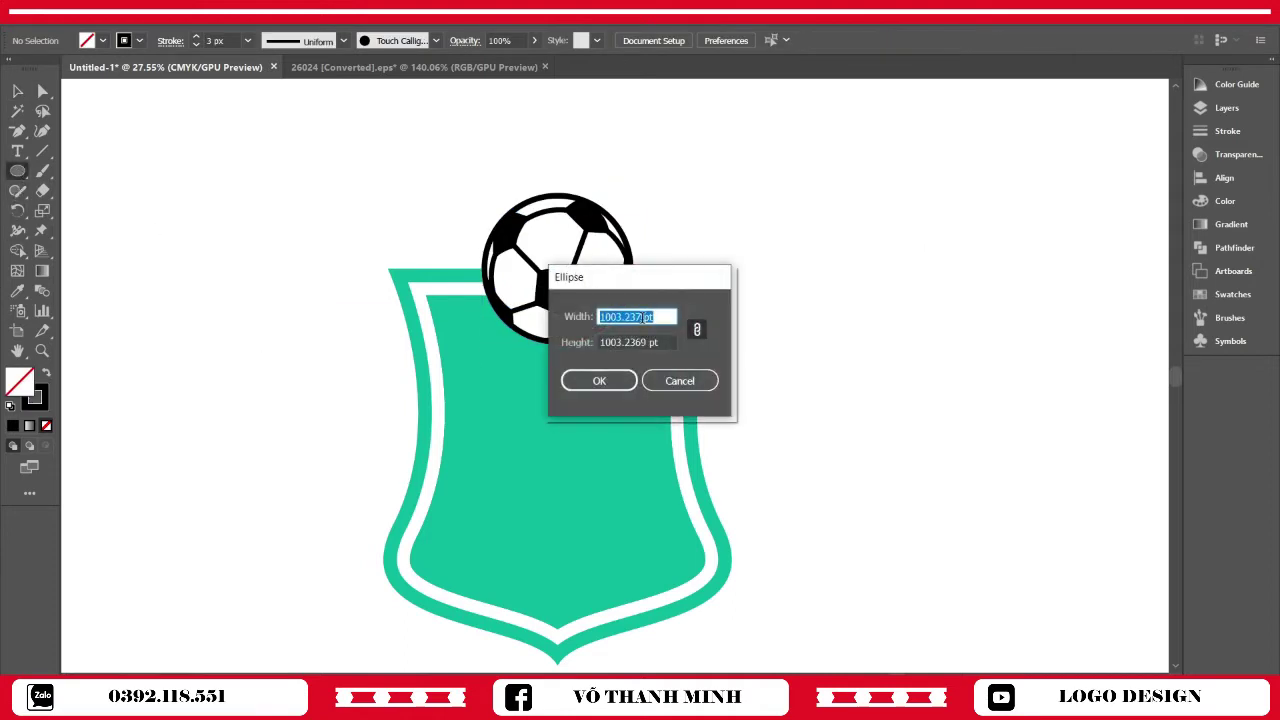
{"action": "type", "text": "+ 37"}
{"action": "key", "text": "Return"}
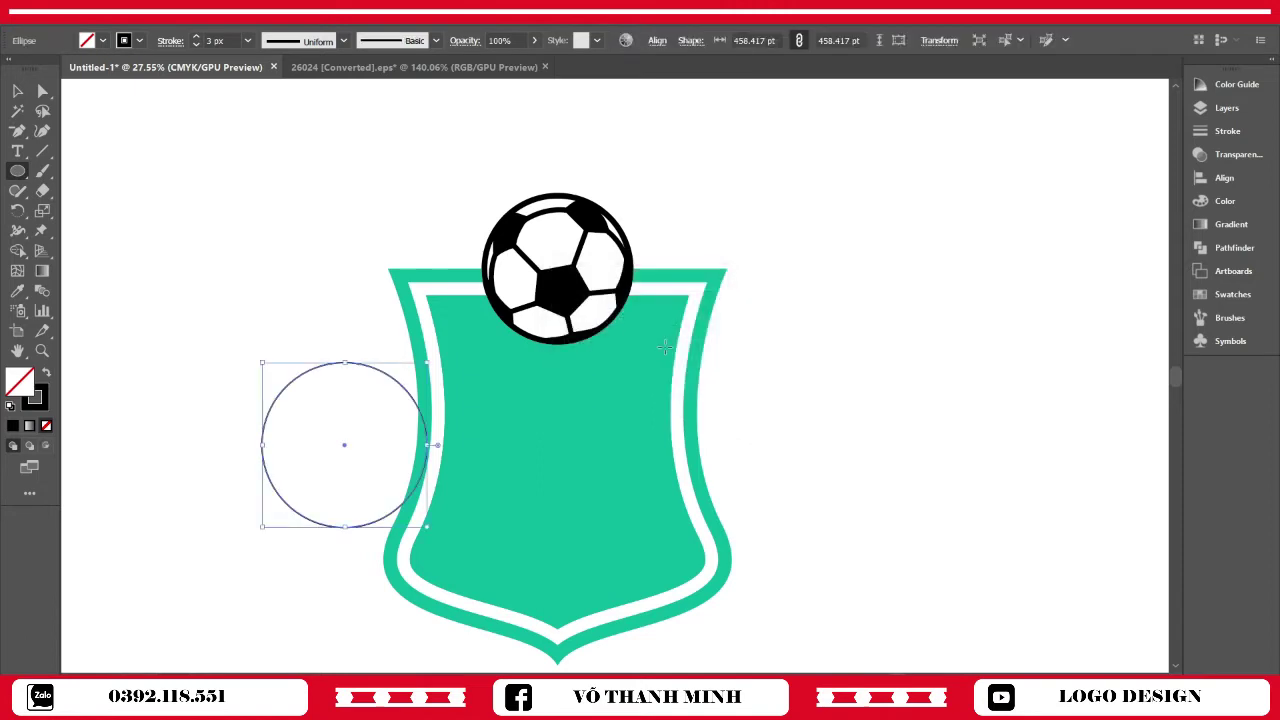
Center the 458.417 pt circle on the soccer ball both horizontally and vertically
{"action": "left_click", "coordinate": [17, 90]}
{"action": "left_click", "coordinate": [193, 185]}
{"action": "left_click", "coordinate": [290, 380]}
{"action": "left_click", "coordinate": [590, 220], "text": "shift"}
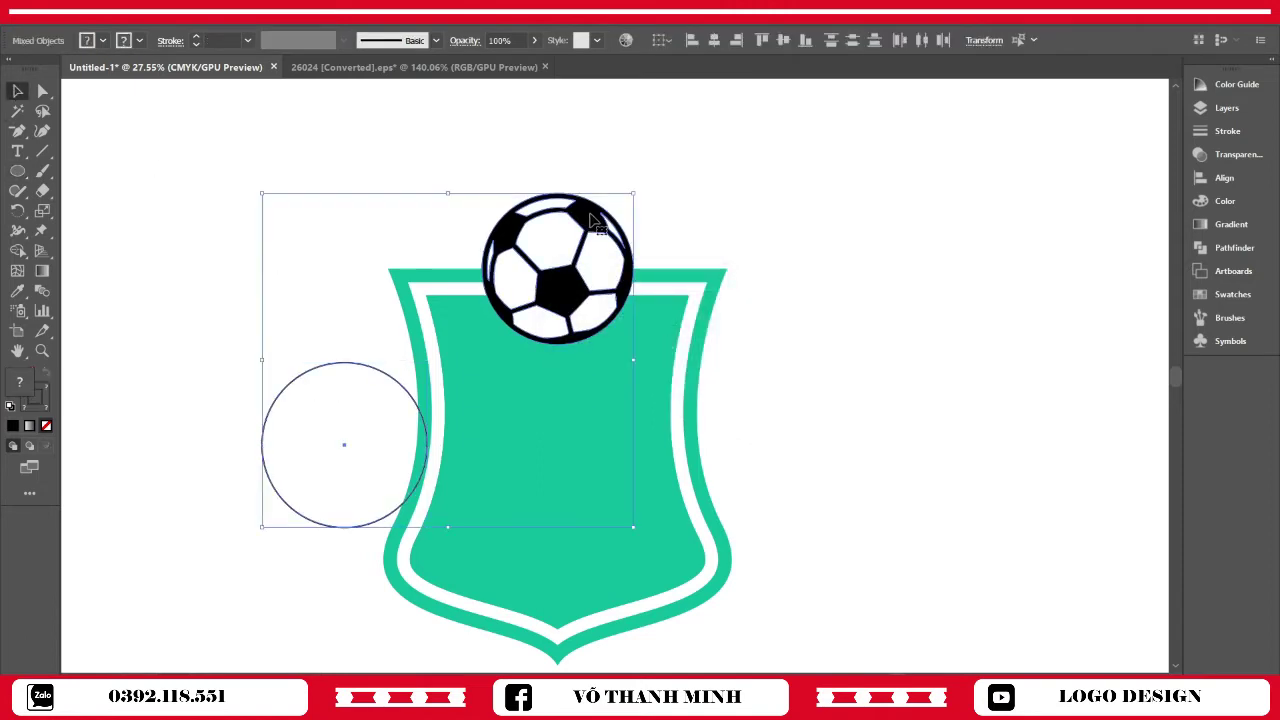
{"action": "left_click", "coordinate": [590, 220]}
{"action": "left_click", "coordinate": [713, 40]}
{"action": "left_click", "coordinate": [783, 40]}
{"action": "left_click", "coordinate": [723, 385]}
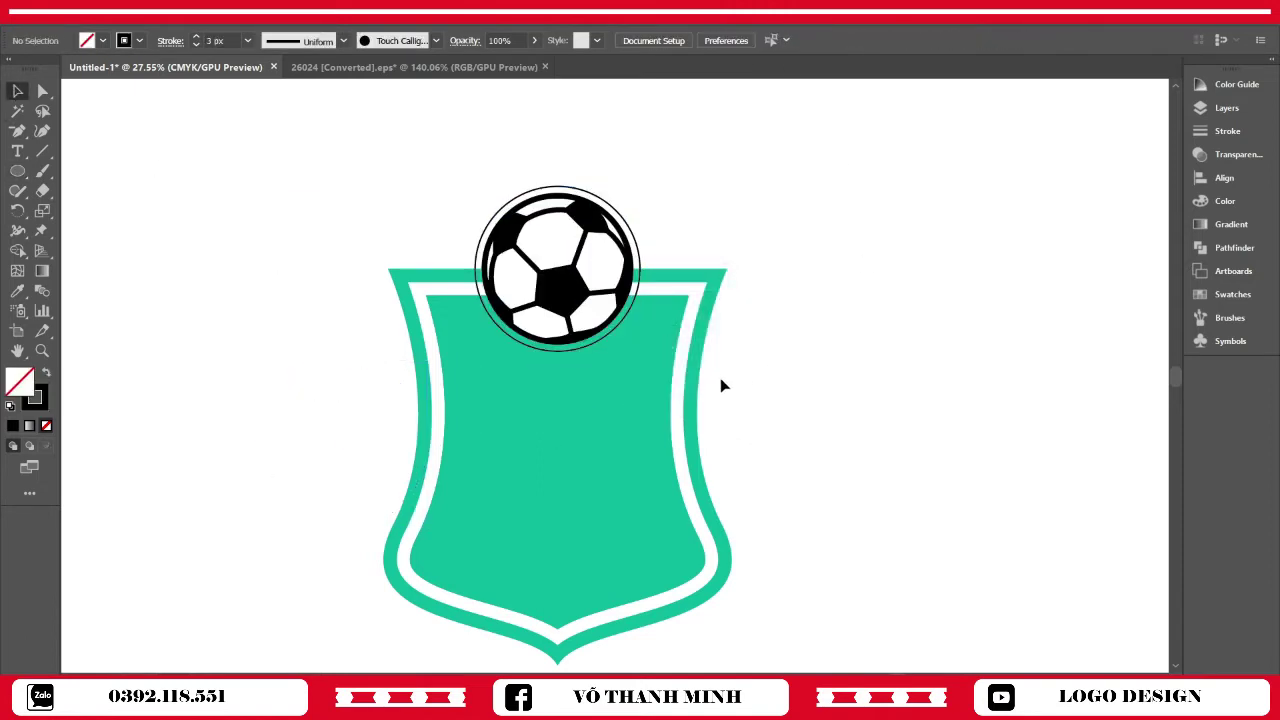
Duplicate the circle around the ball in place and enlarge the copy to 526 pt in diameter
{"action": "left_click", "coordinate": [638, 243]}
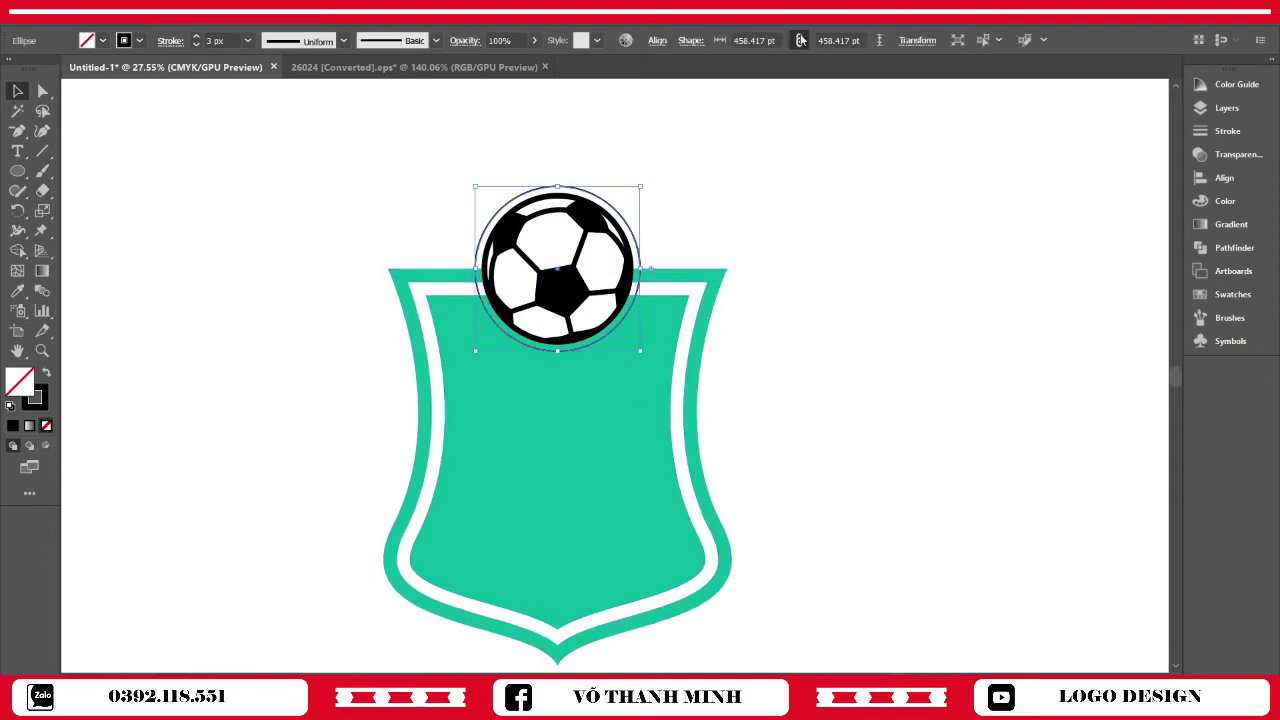
{"action": "left_click", "coordinate": [768, 40]}
{"action": "type", "text": "+ 37"}
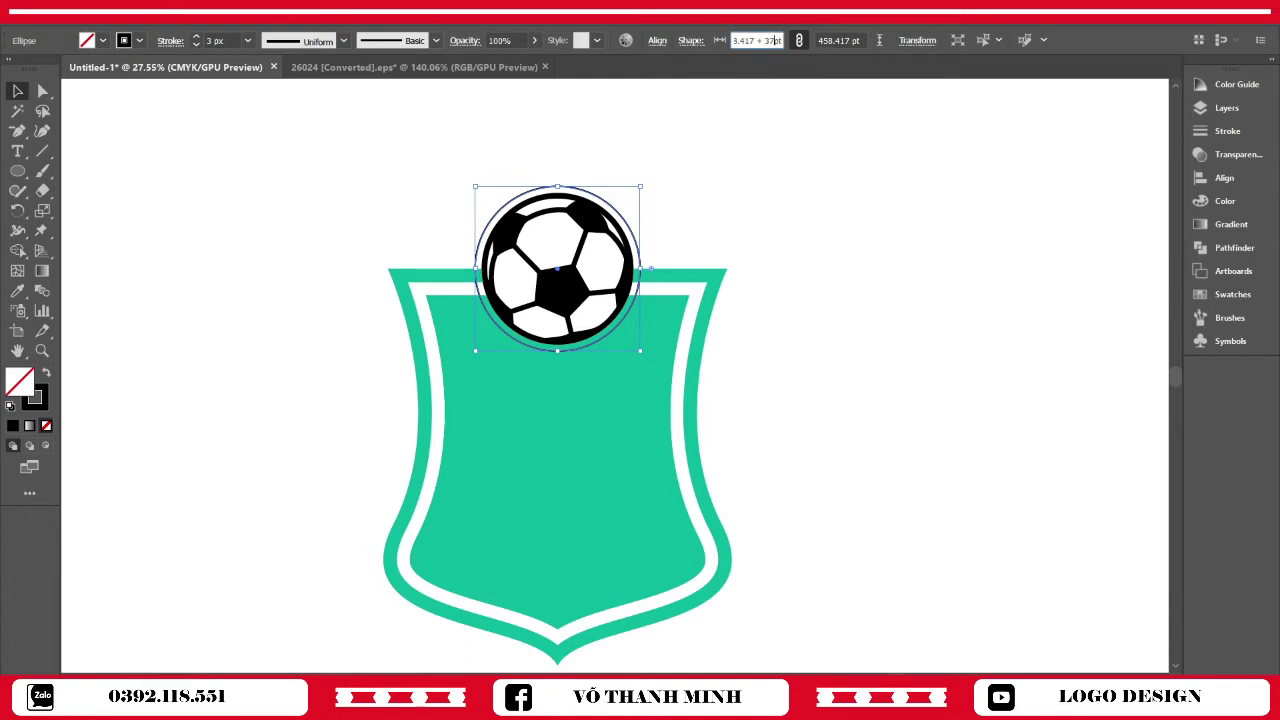
{"action": "key", "text": "Return"}
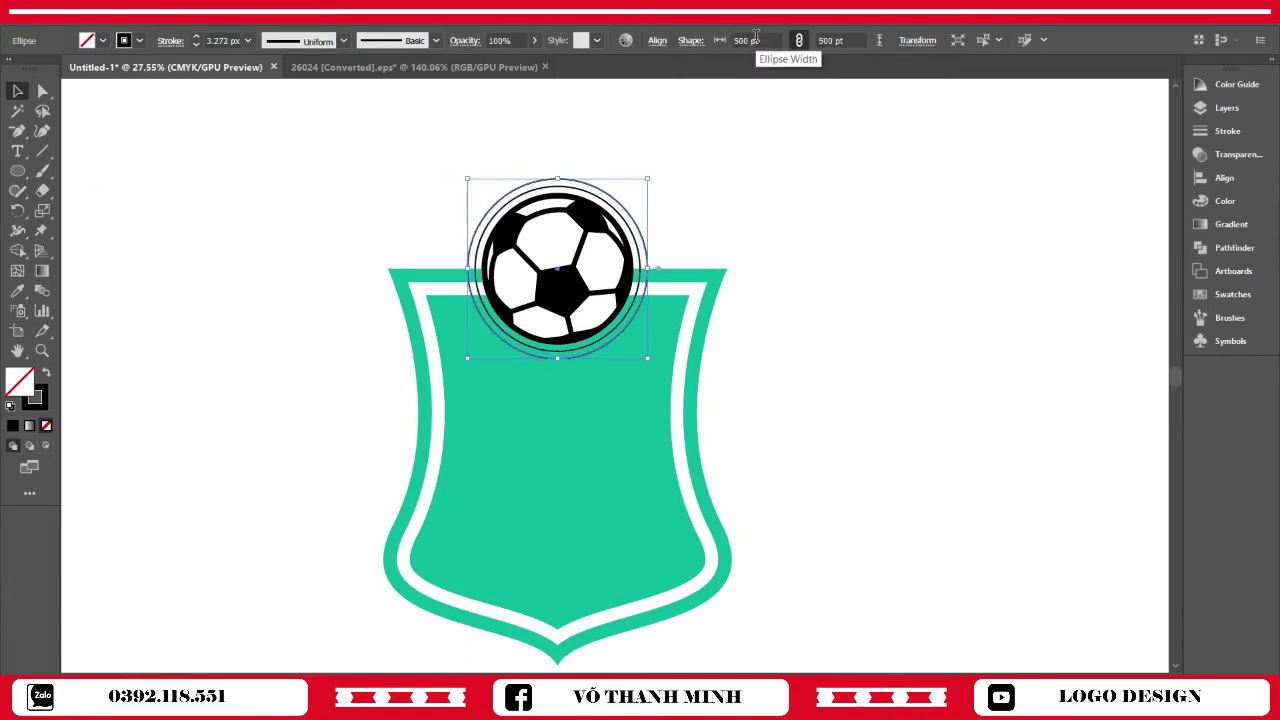
{"action": "left_click", "coordinate": [769, 157]}
{"action": "scroll", "coordinate": [768, 157], "scroll_direction": "down", "scroll_amount": 1}
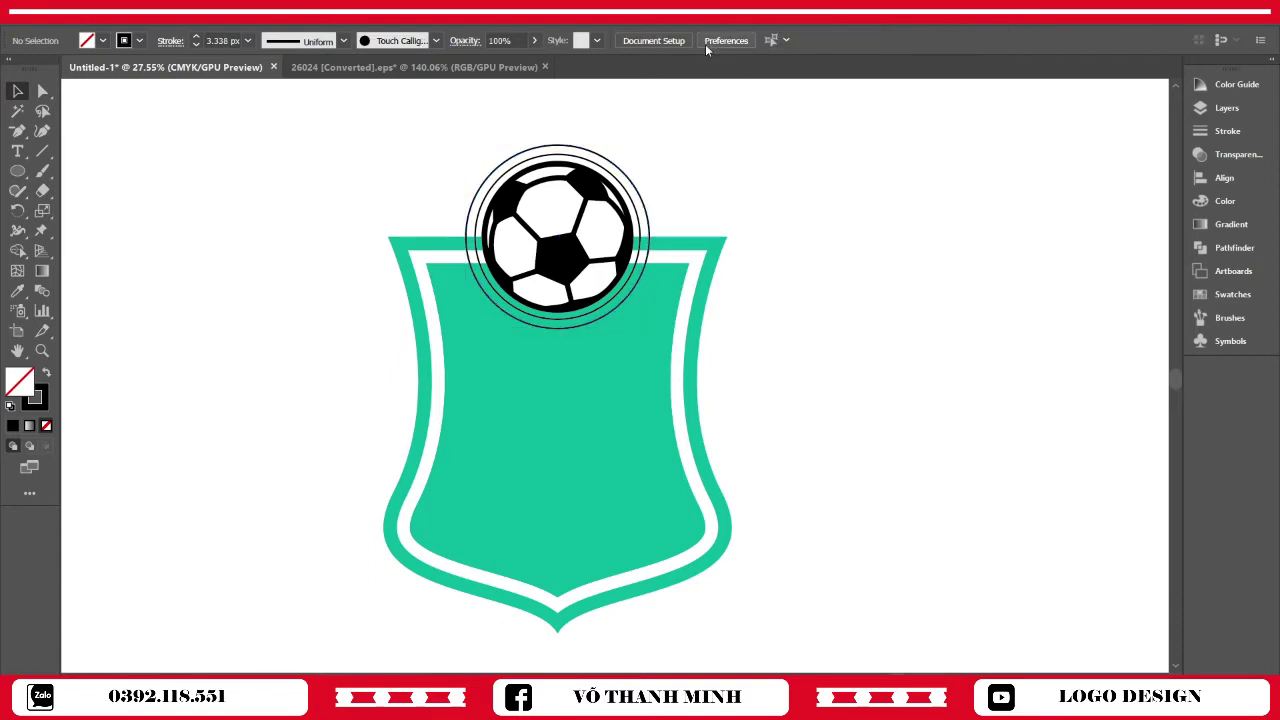
{"action": "left_click", "coordinate": [640, 195]}
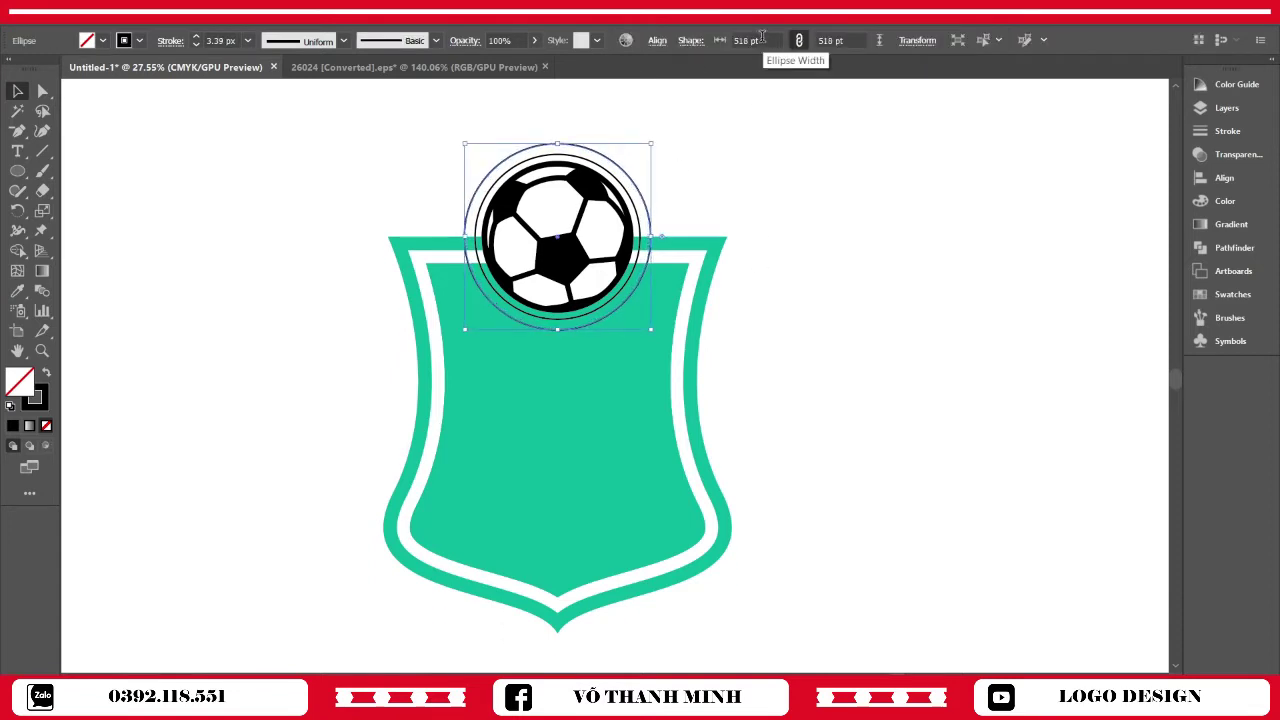
{"action": "scroll", "coordinate": [762, 36], "scroll_direction": "up", "scroll_amount": 8}
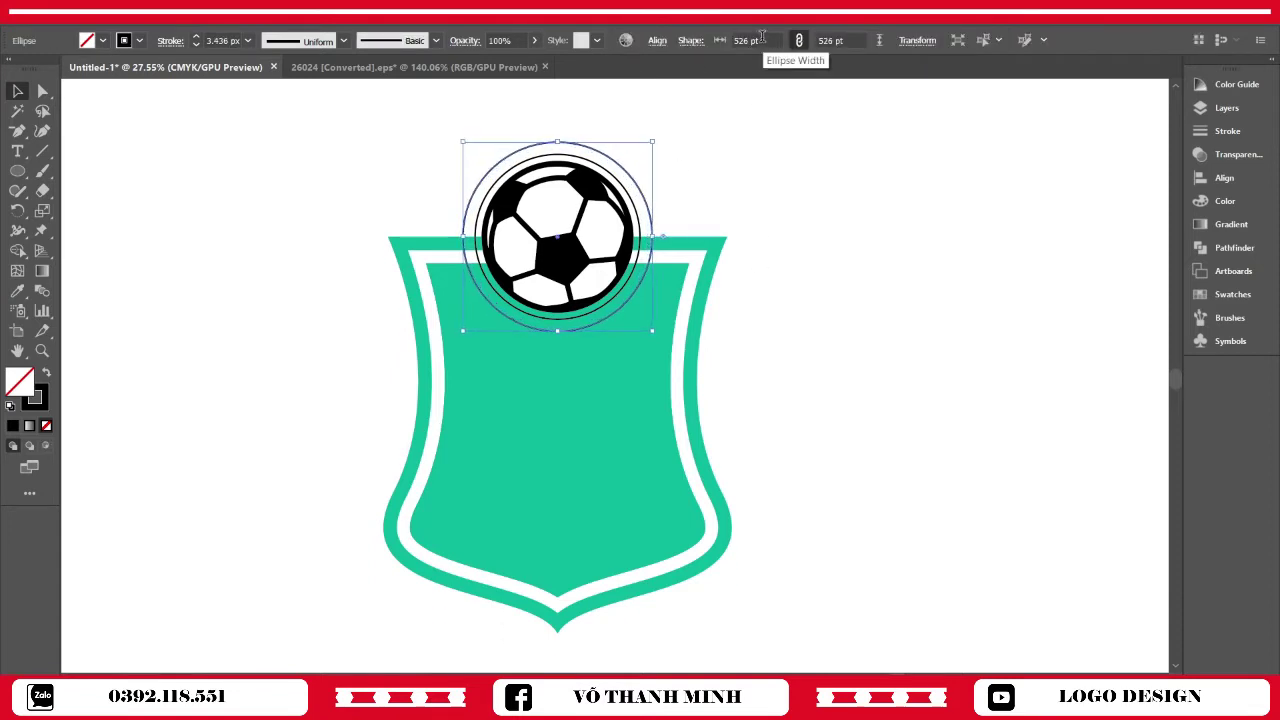
{"action": "left_click", "coordinate": [762, 178]}
{"action": "scroll", "coordinate": [766, 238], "scroll_direction": "down", "scroll_amount": 1}
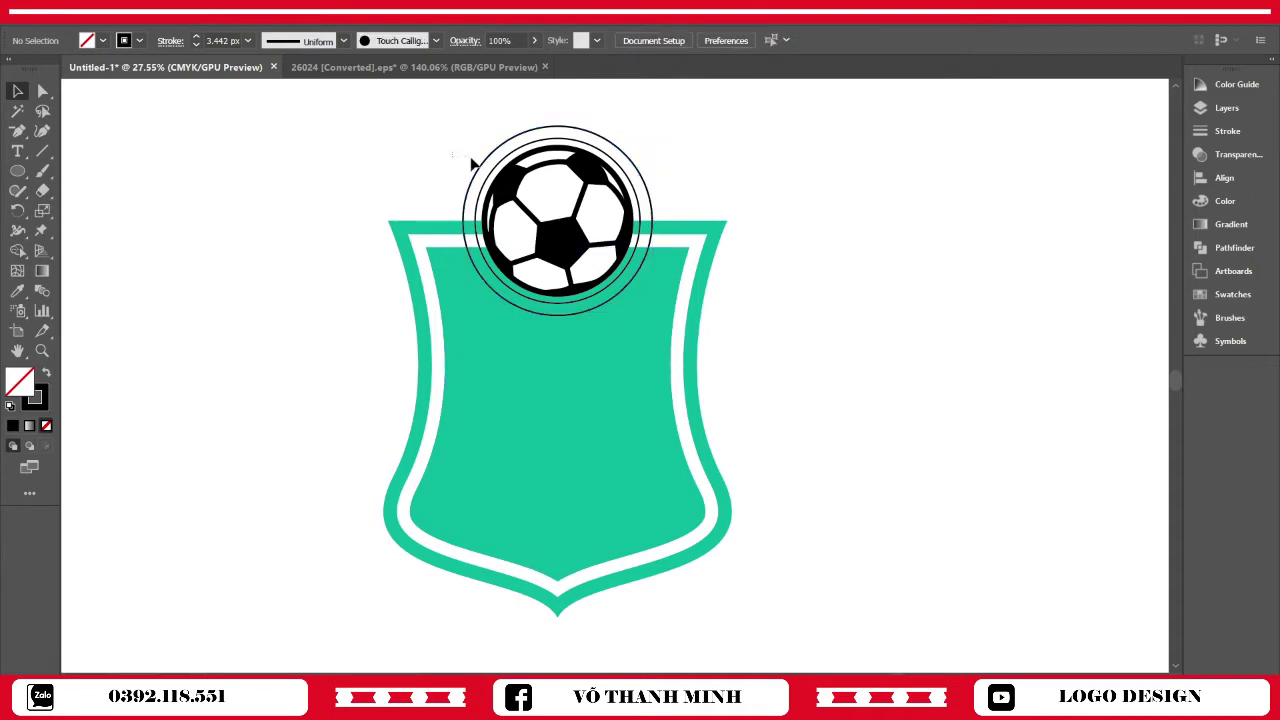
Fill the ring between the two circles with black using Shape Builder and make it a compound path
{"action": "left_click_drag", "start_coordinate": [493, 183], "coordinate": [496, 188]}
{"action": "key", "text": "shift+m"}
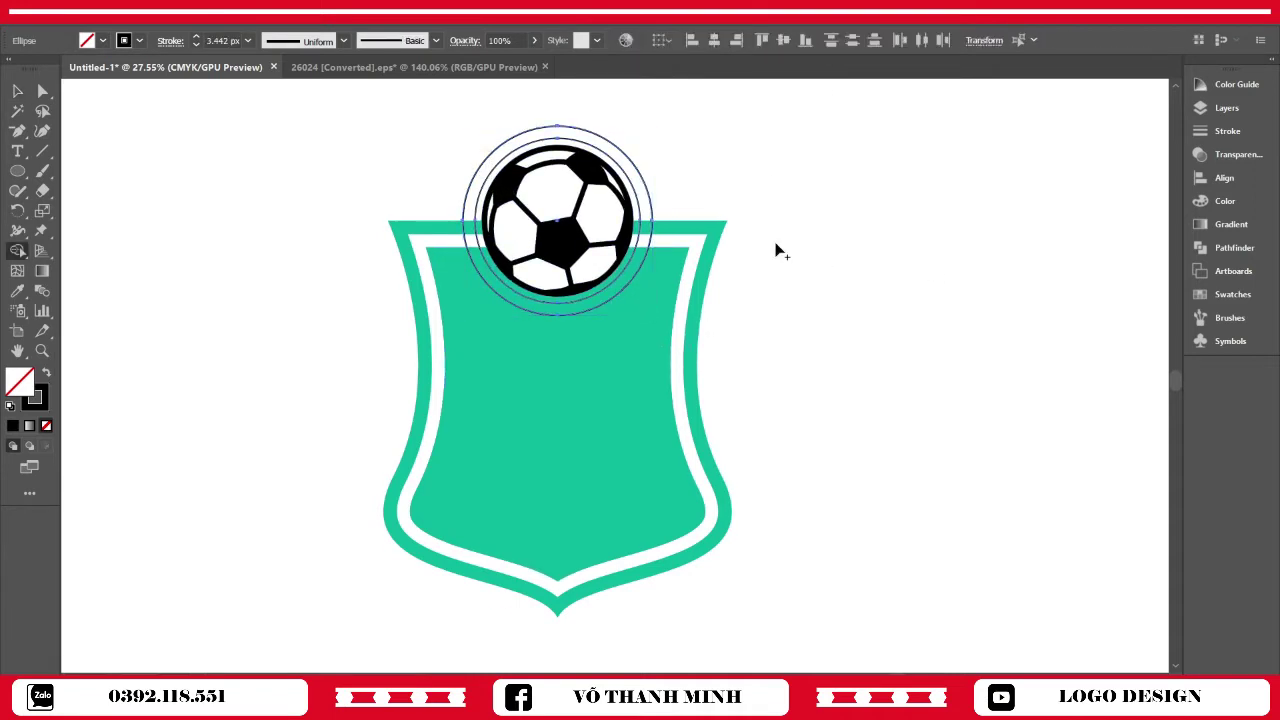
{"action": "key", "text": "shift+x"}
{"action": "left_click", "coordinate": [470, 215]}
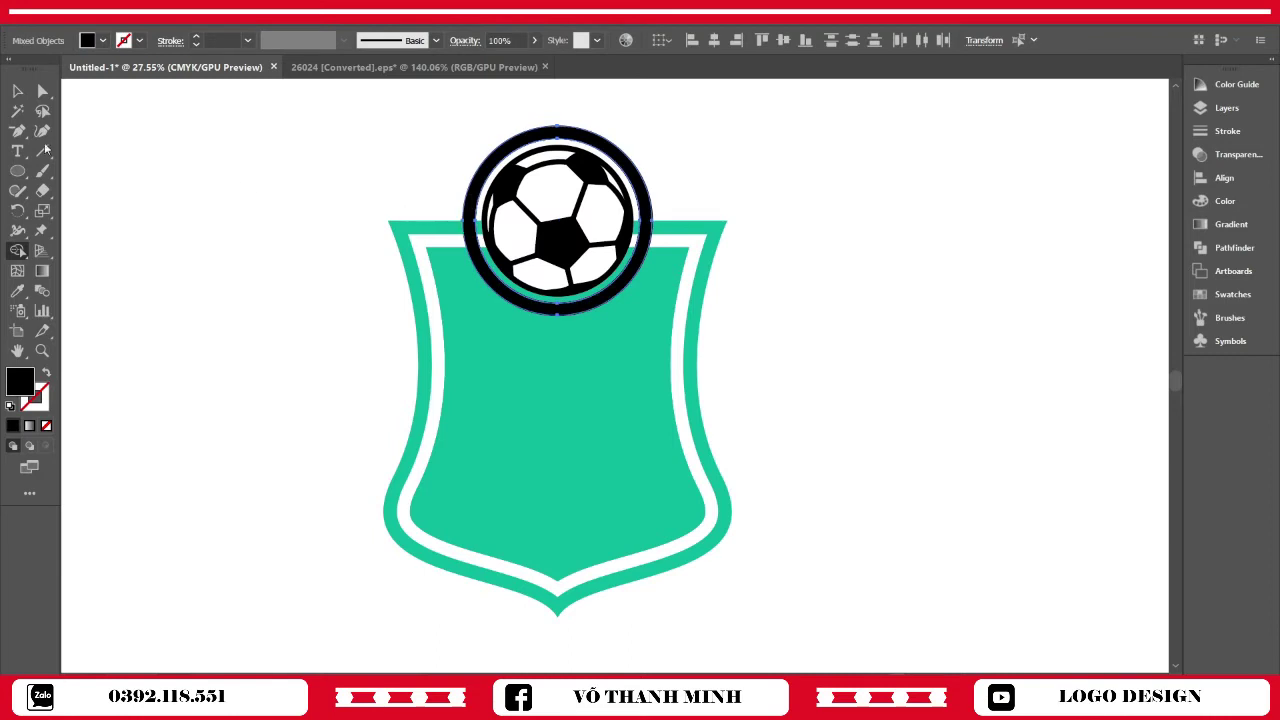
{"action": "key", "text": "v"}
{"action": "key", "text": "ctrl+8"}
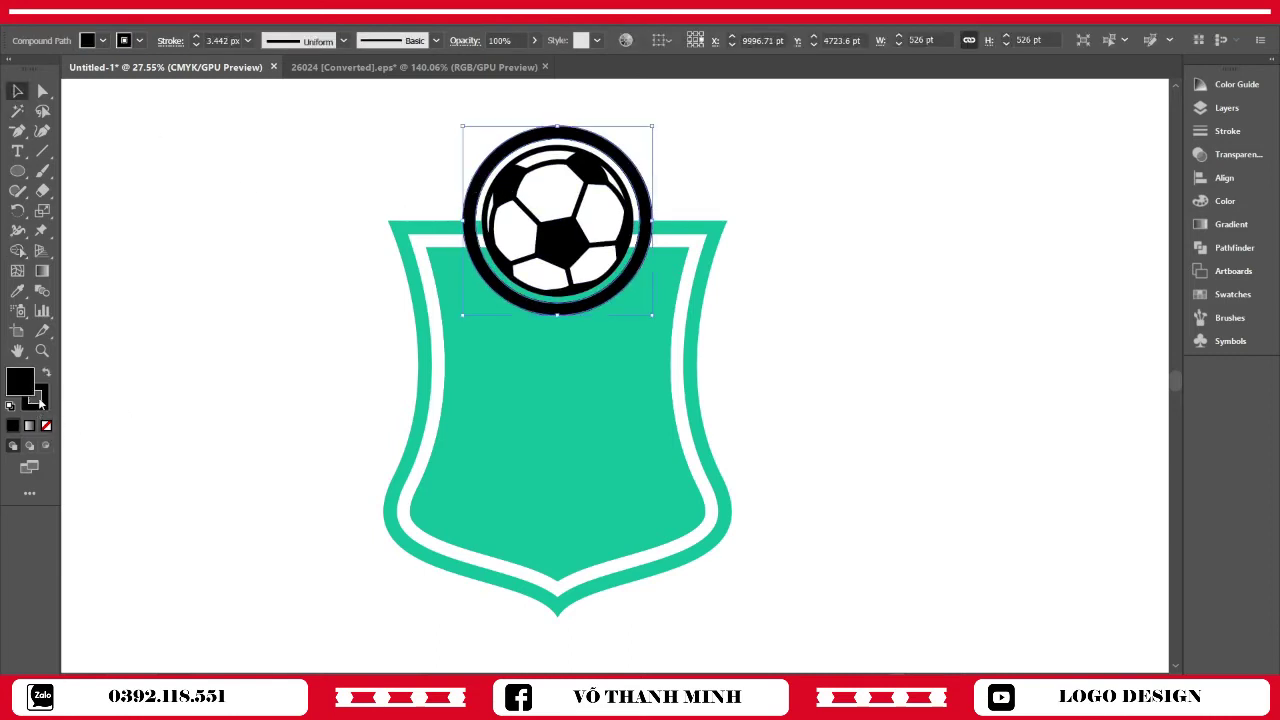
Remove the stroke from the black ring and from the soccer ball group
{"action": "left_click", "coordinate": [40, 403]}
{"action": "left_click", "coordinate": [47, 425]}
{"action": "left_click", "coordinate": [153, 383]}
{"action": "left_click", "coordinate": [508, 194]}
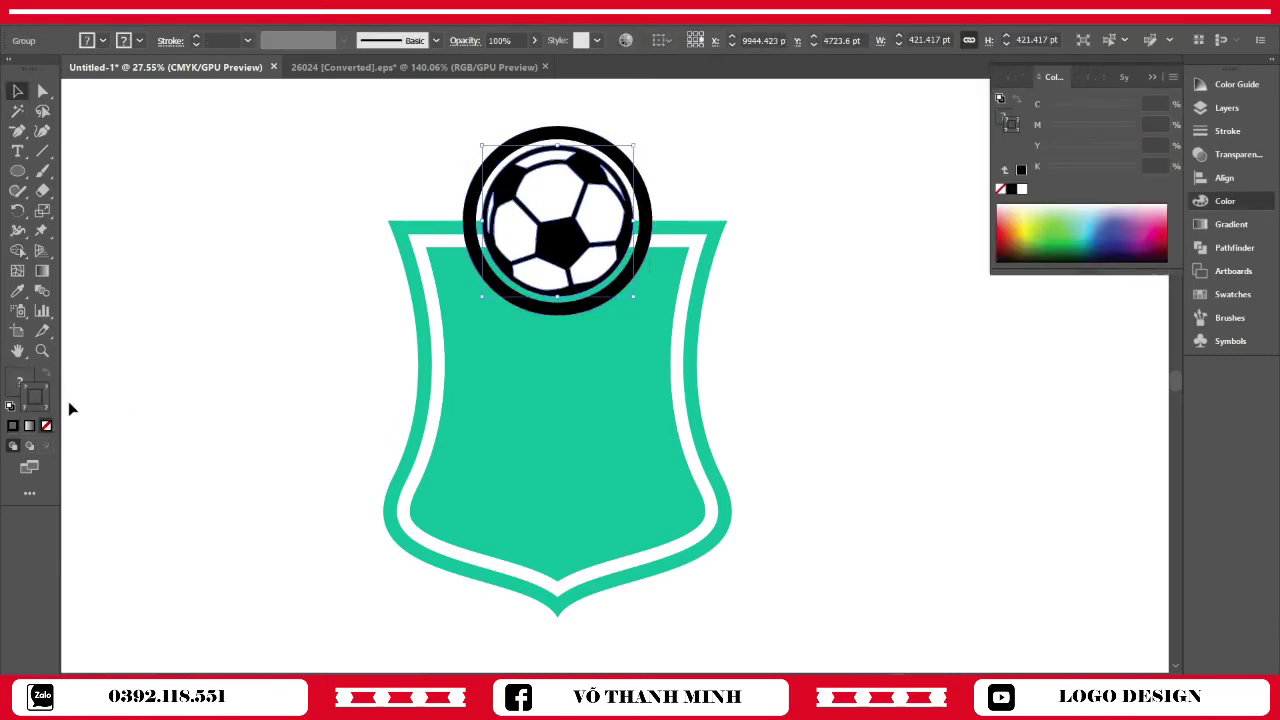
{"action": "left_click", "coordinate": [139, 40]}
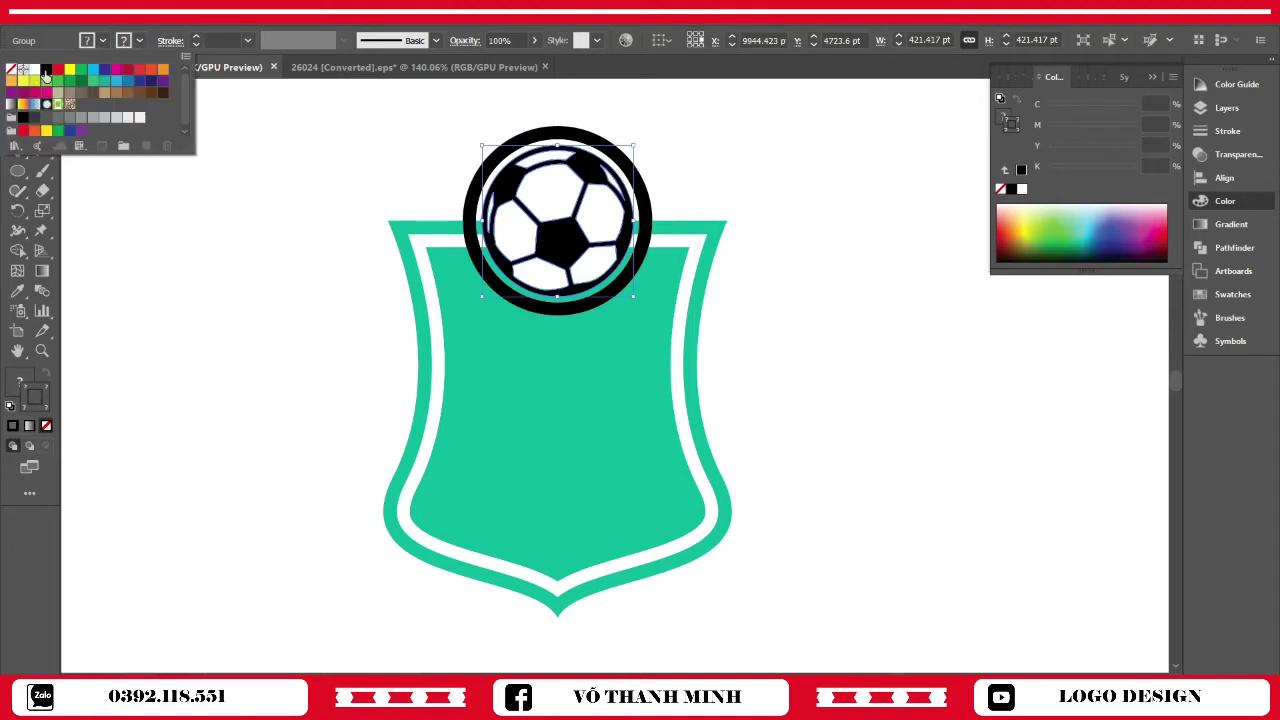
{"action": "left_click", "coordinate": [11, 69]}
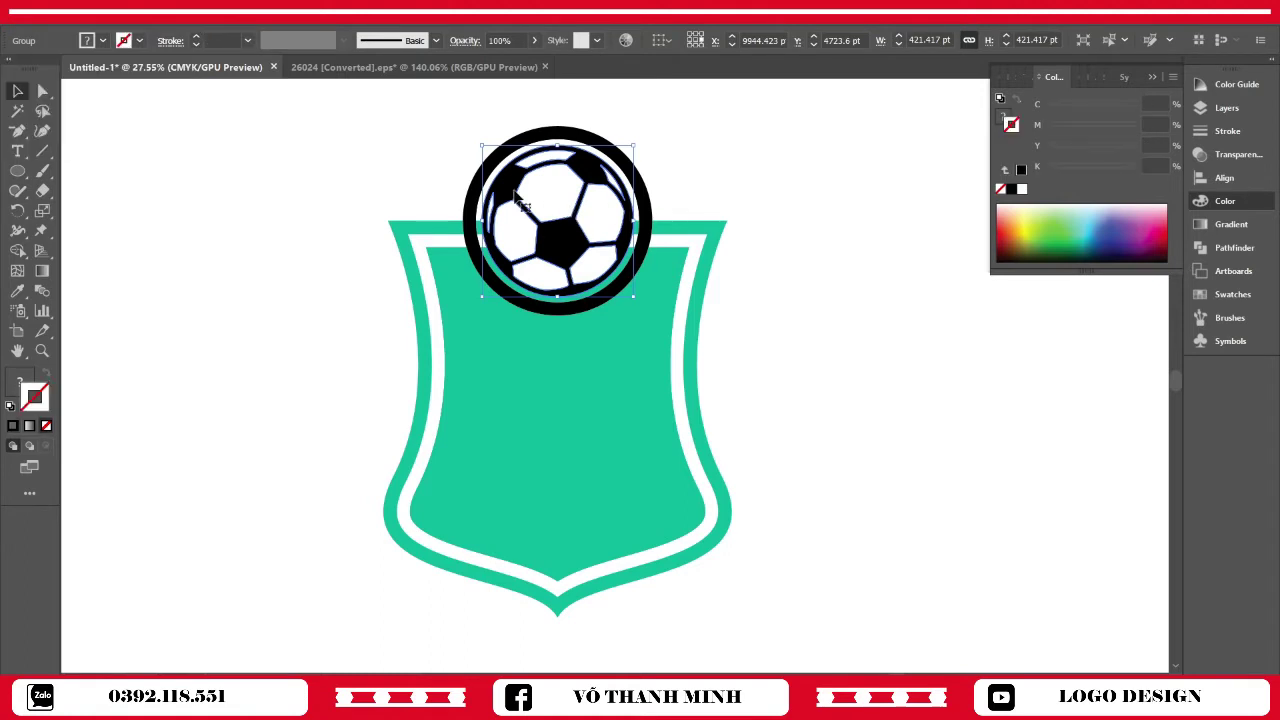
{"action": "left_click", "coordinate": [700, 208]}
{"action": "scroll", "coordinate": [835, 437], "scroll_direction": "down", "scroll_amount": 2}
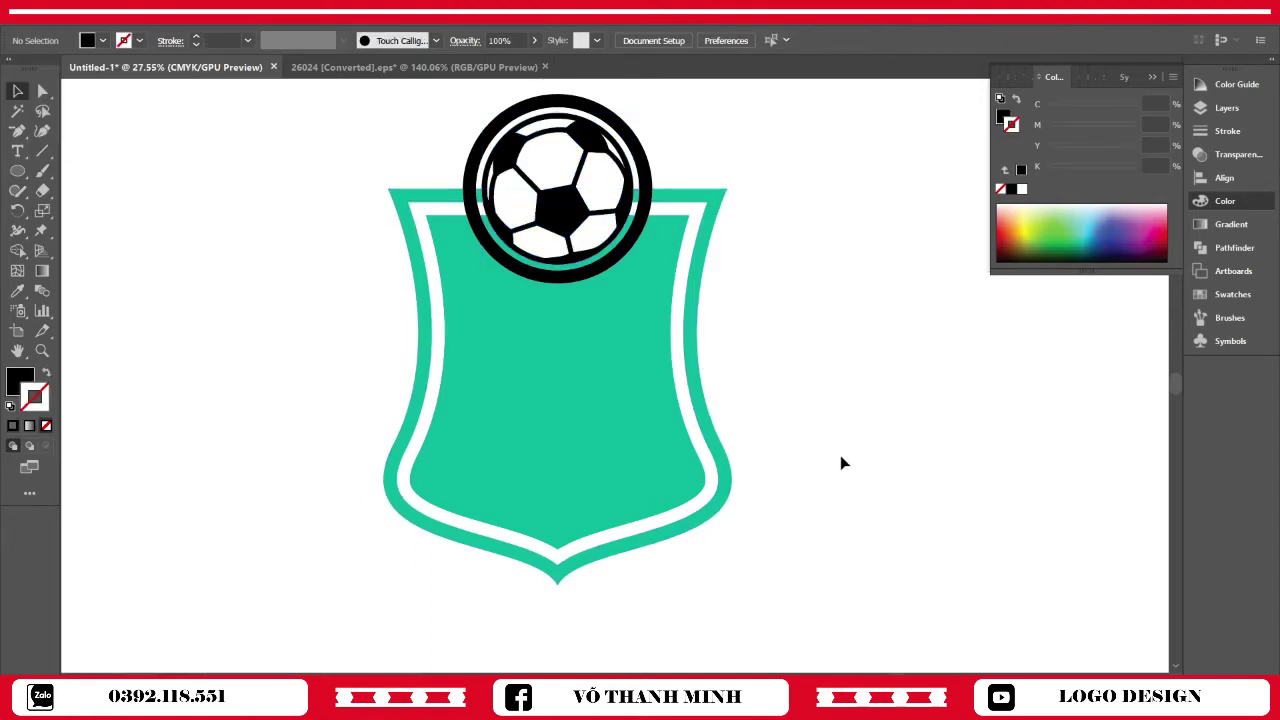
Move the soccer ball out of the ring to the empty area right of the shield
{"action": "scroll", "coordinate": [838, 458], "scroll_direction": "up", "scroll_amount": 2}
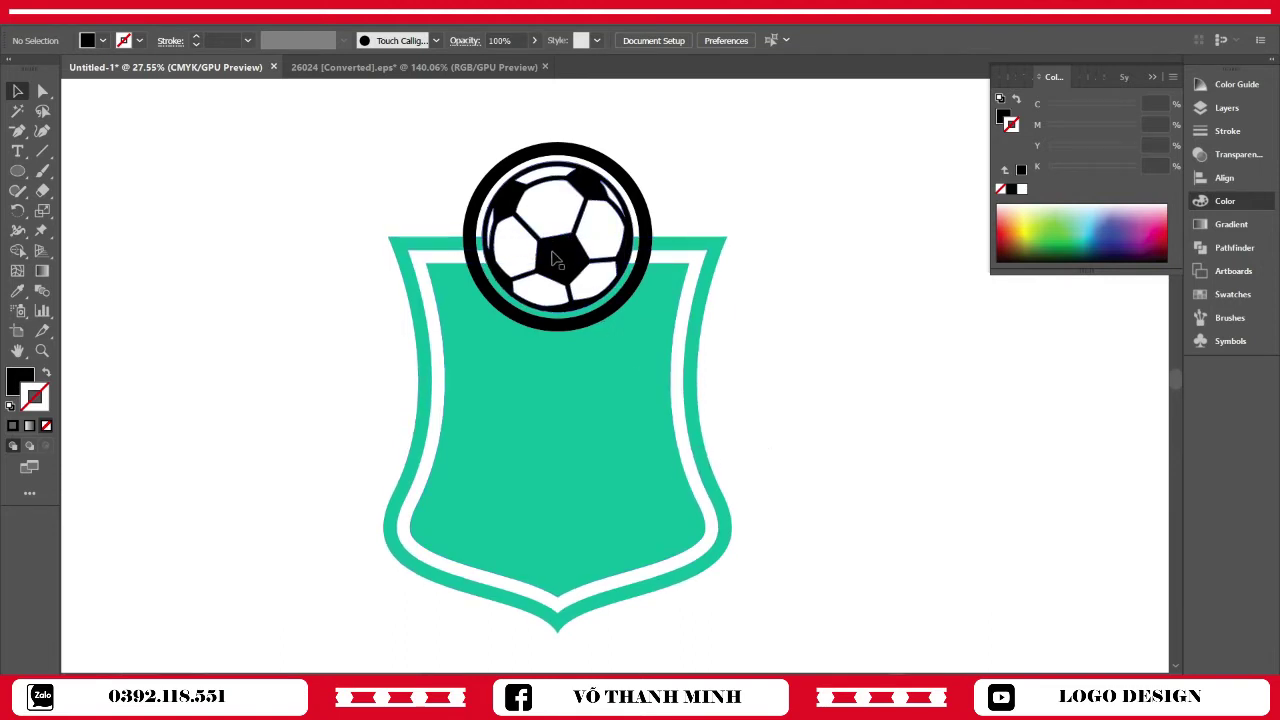
{"action": "left_click_drag", "start_coordinate": [556, 259], "coordinate": [834, 259]}
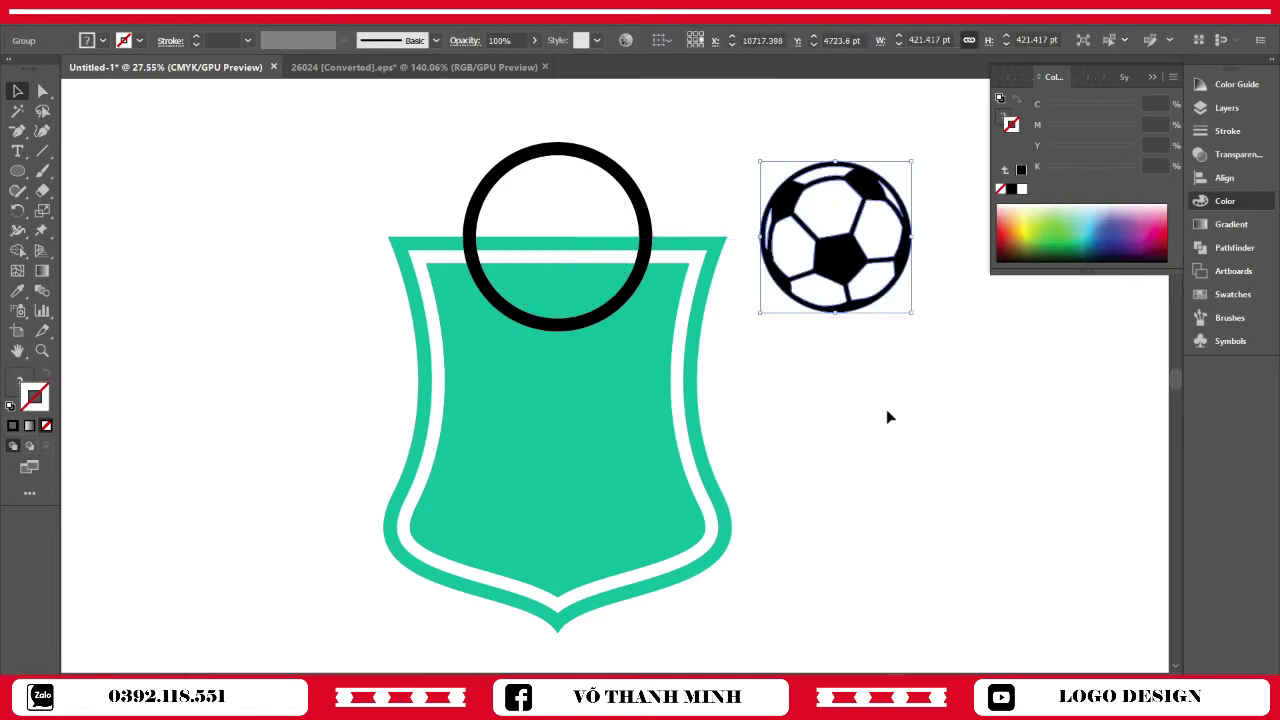
{"action": "left_click", "coordinate": [887, 413]}
Cut away the shield areas inside the ring and the ring sections crossing the white border using Shape Builder
{"action": "left_click_drag", "start_coordinate": [400, 156], "coordinate": [668, 385]}
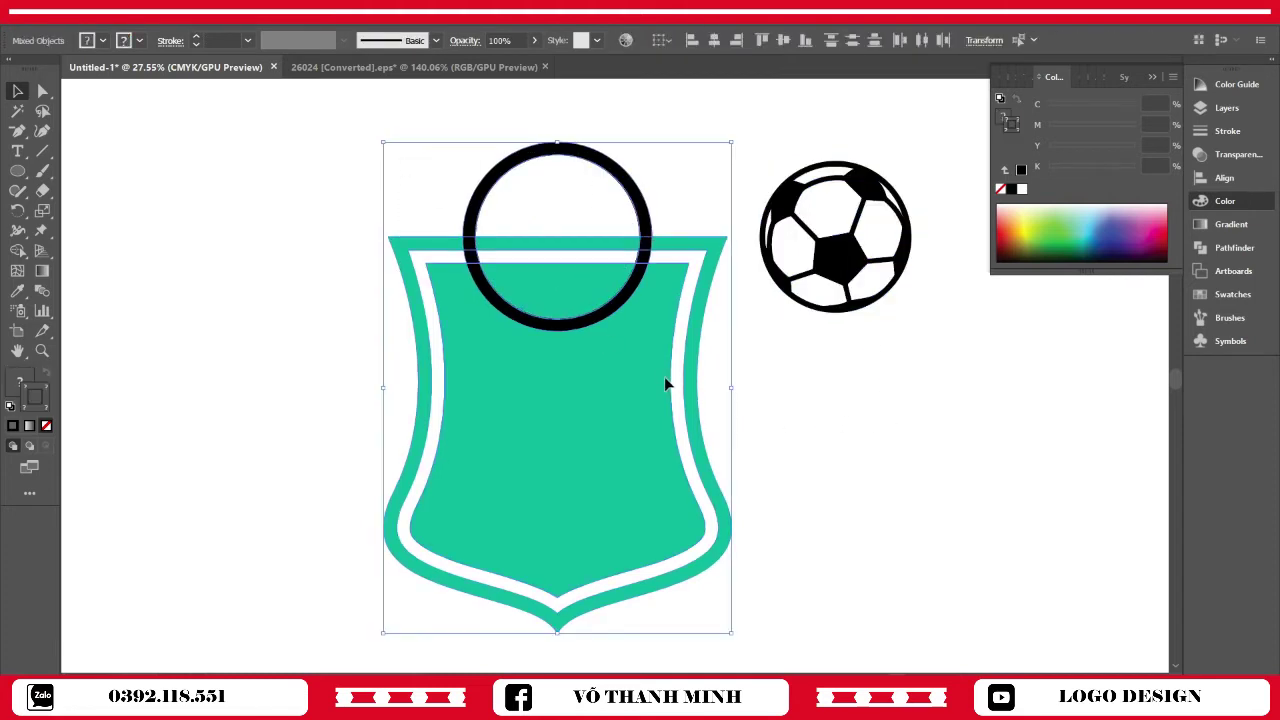
{"action": "key", "text": "shift+m"}
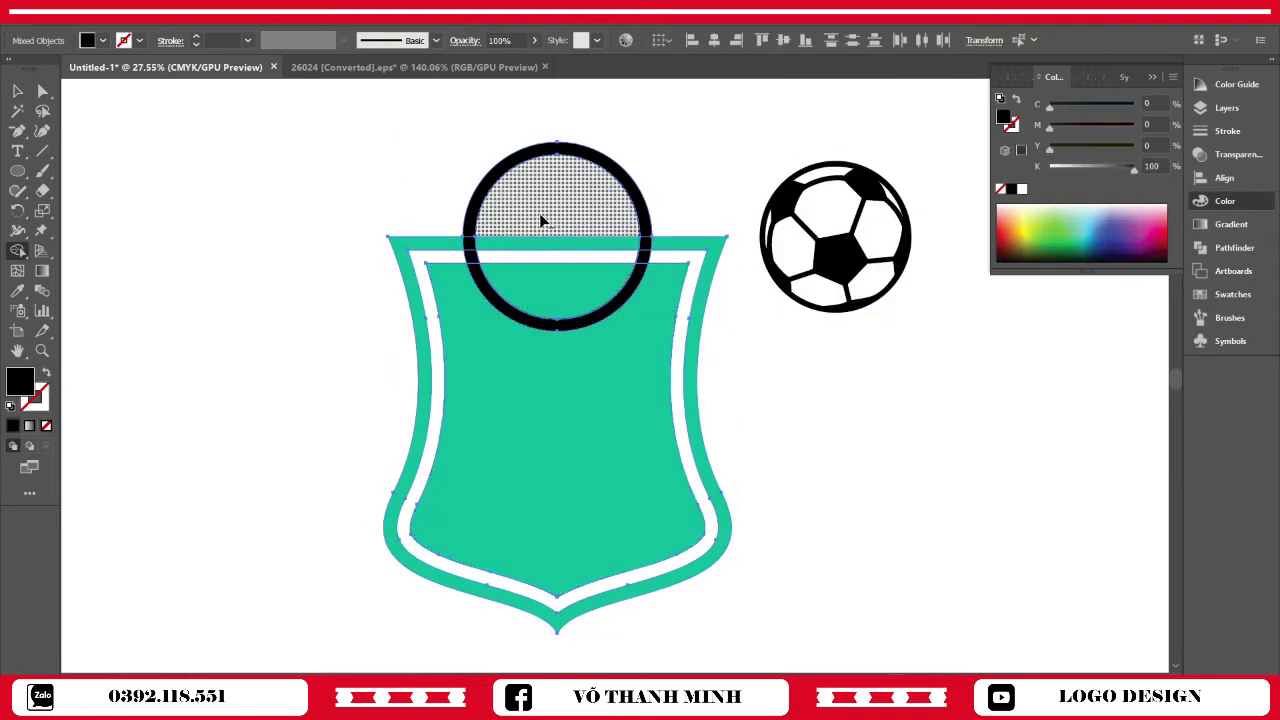
{"action": "left_click_drag", "start_coordinate": [540, 220], "coordinate": [556, 295]}
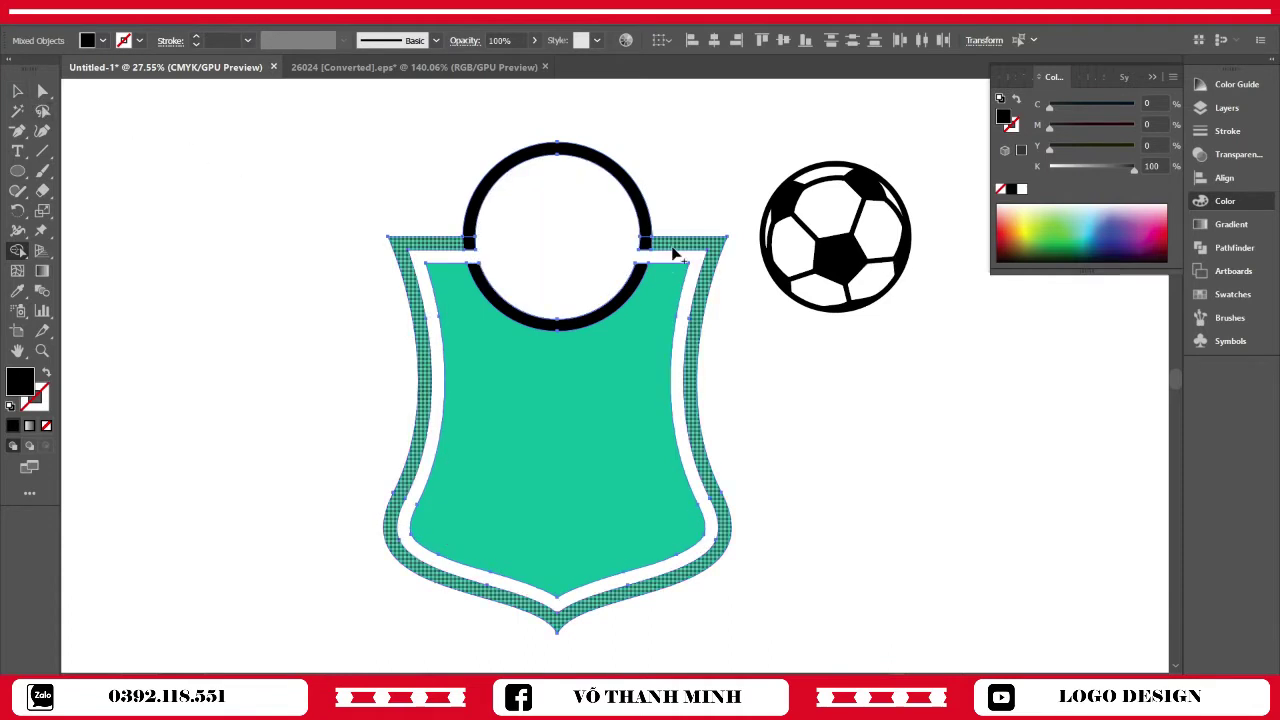
Merge the ring with the shield's outer border using Shape Builder, fill the inner shield black, and group the pieces
{"action": "left_click", "coordinate": [650, 244]}
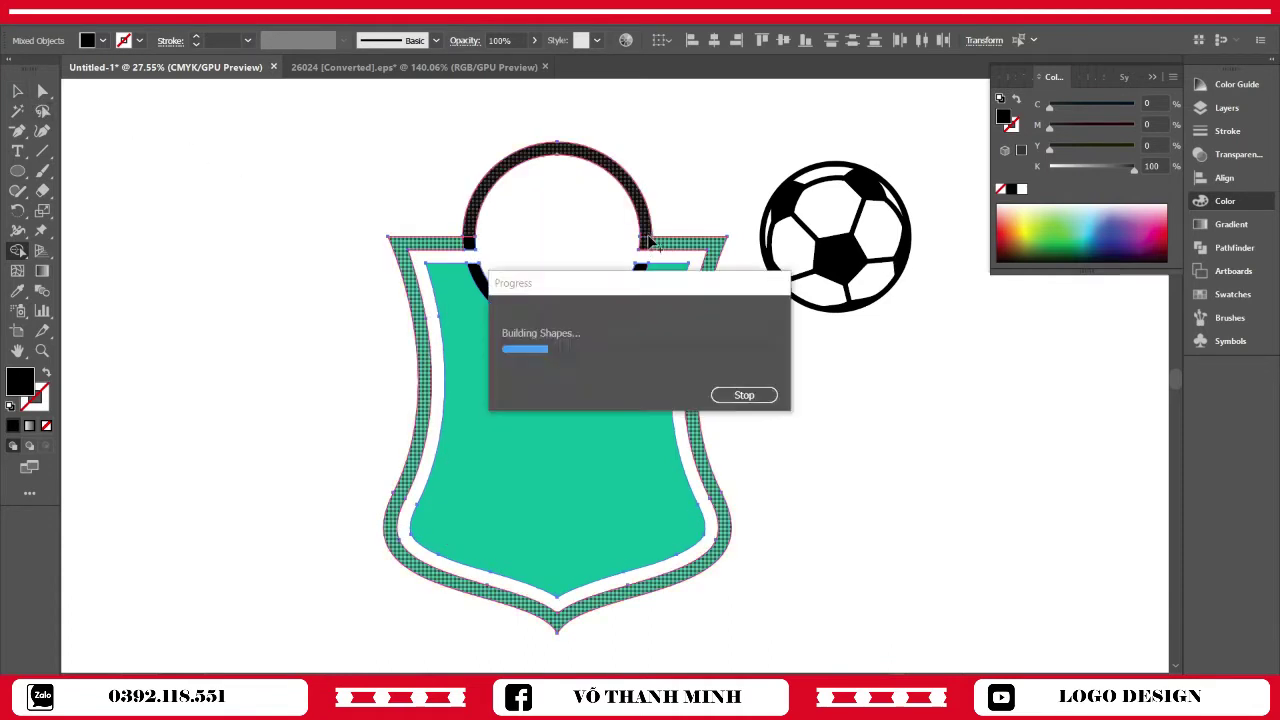
{"action": "left_click", "coordinate": [631, 290]}
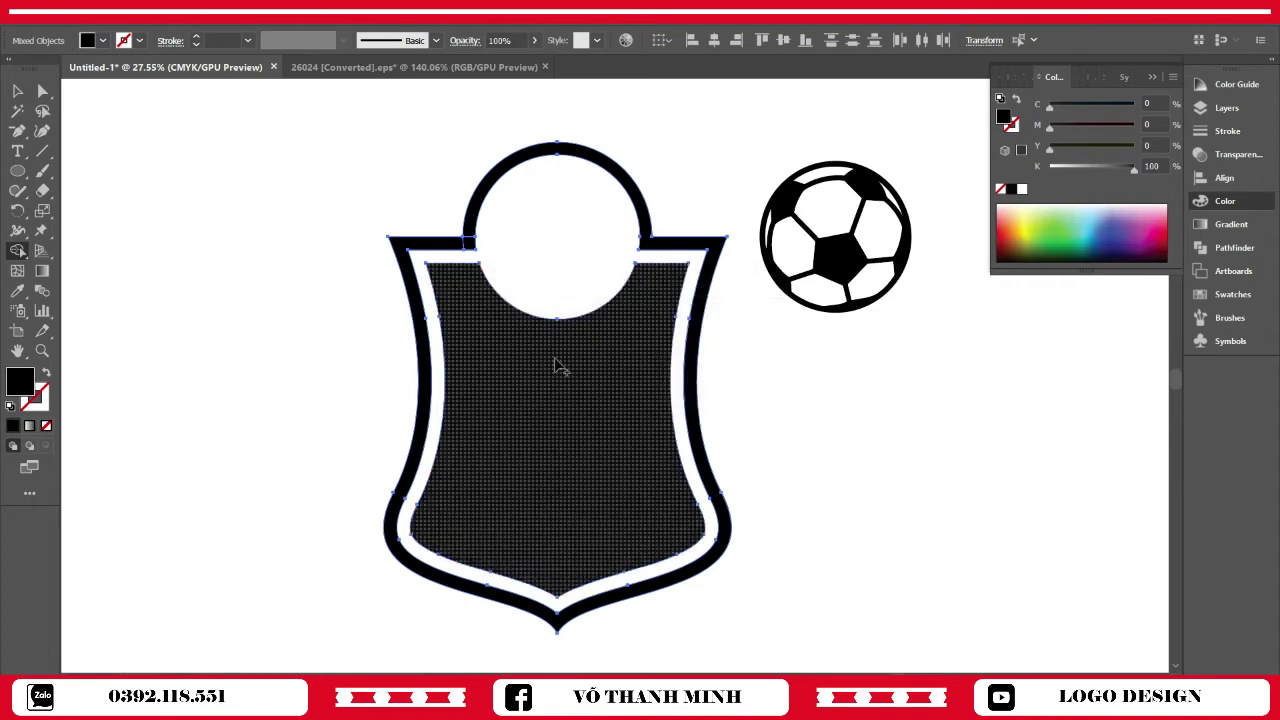
{"action": "key", "text": "ctrl+g"}
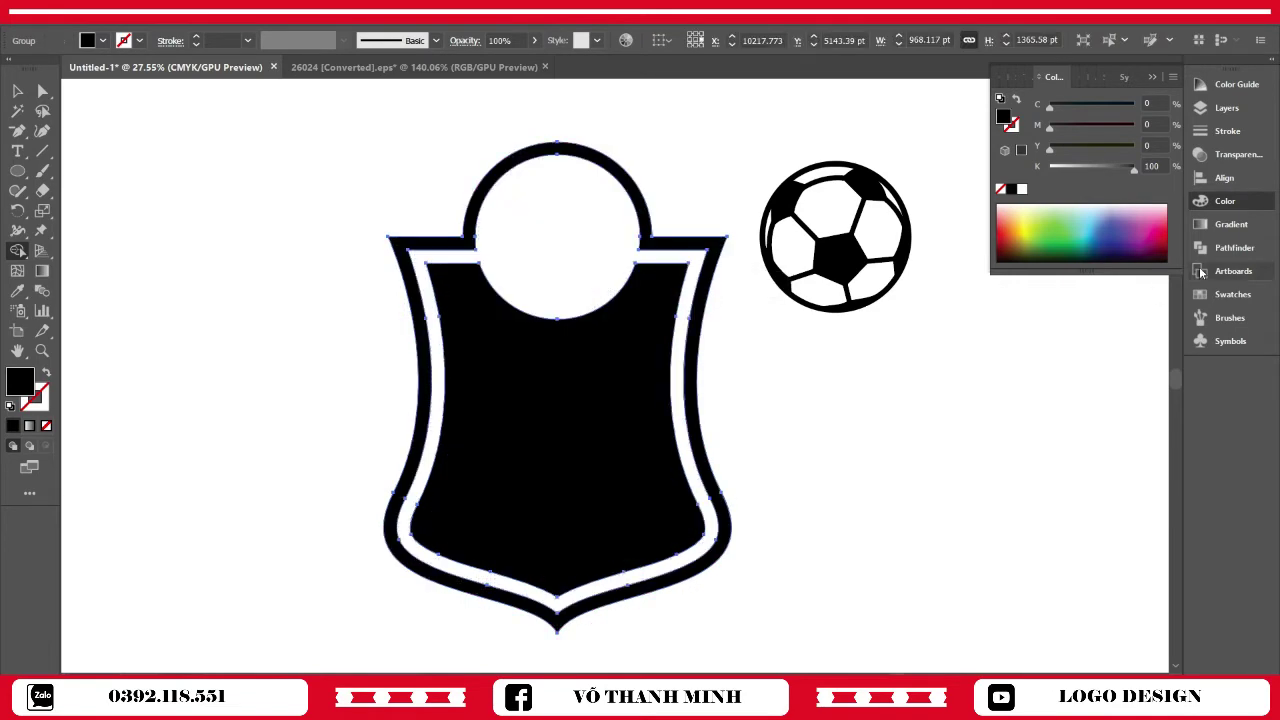
Fill the grouped shield and ring with blue 0000CC
{"action": "left_click", "coordinate": [1232, 294]}
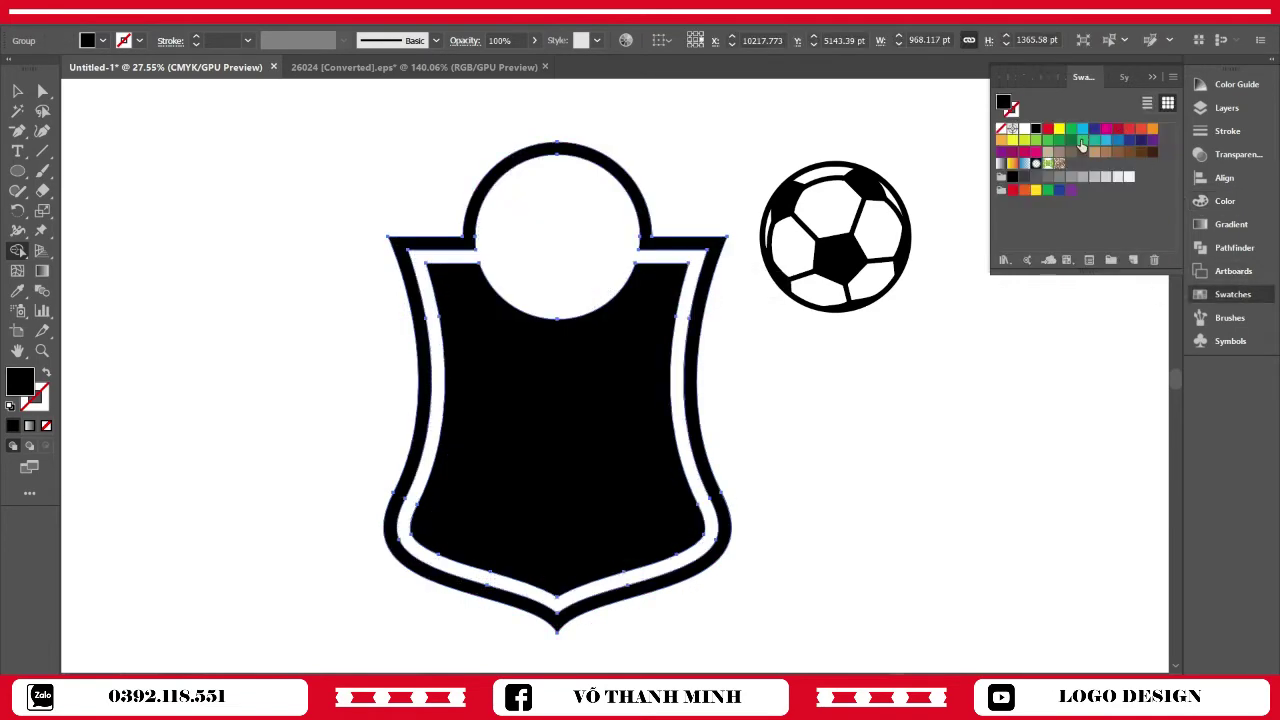
{"action": "left_click", "coordinate": [1071, 129]}
{"action": "left_click", "coordinate": [16, 91]}
{"action": "left_click", "coordinate": [317, 137]}
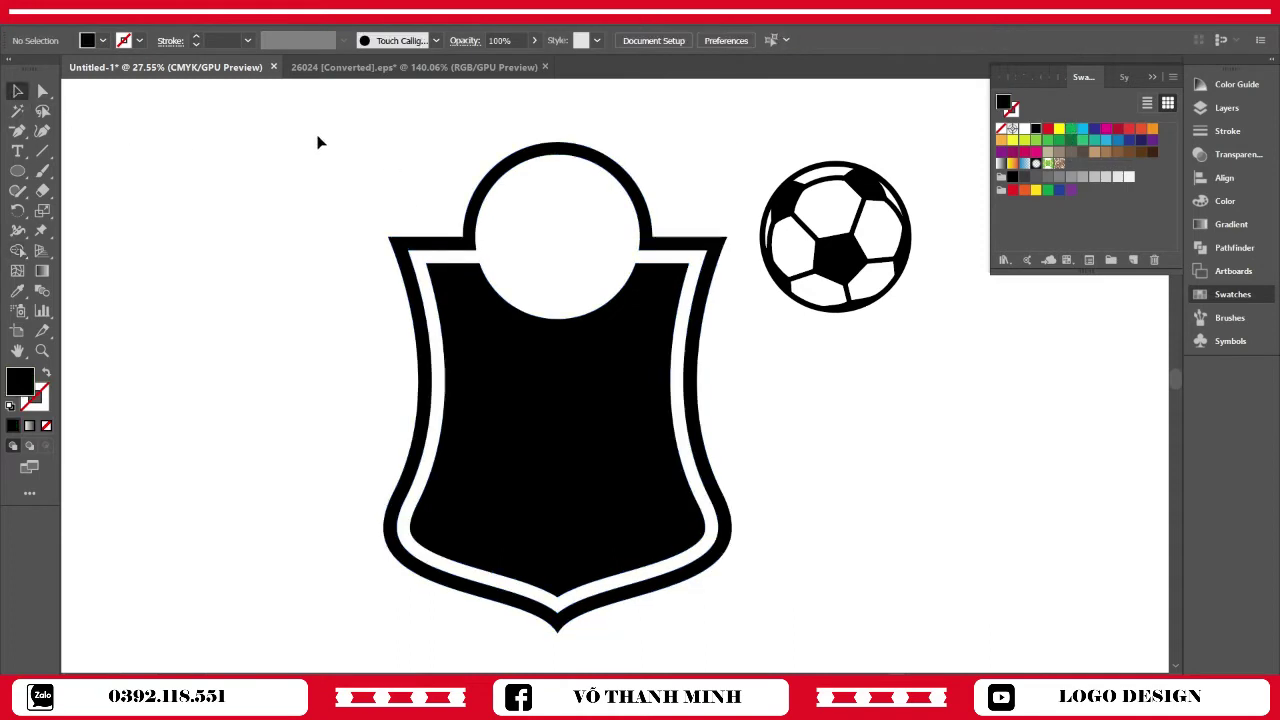
{"action": "left_click", "coordinate": [666, 471]}
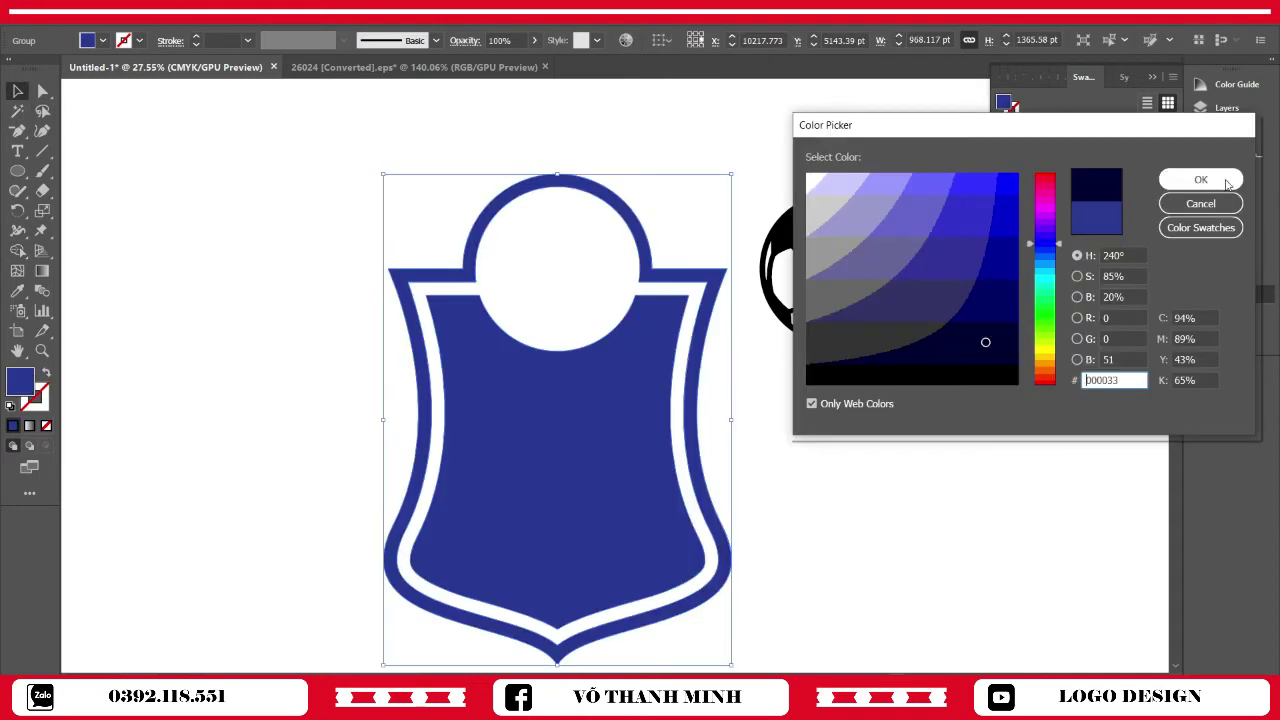
{"action": "left_click", "coordinate": [1002, 220]}
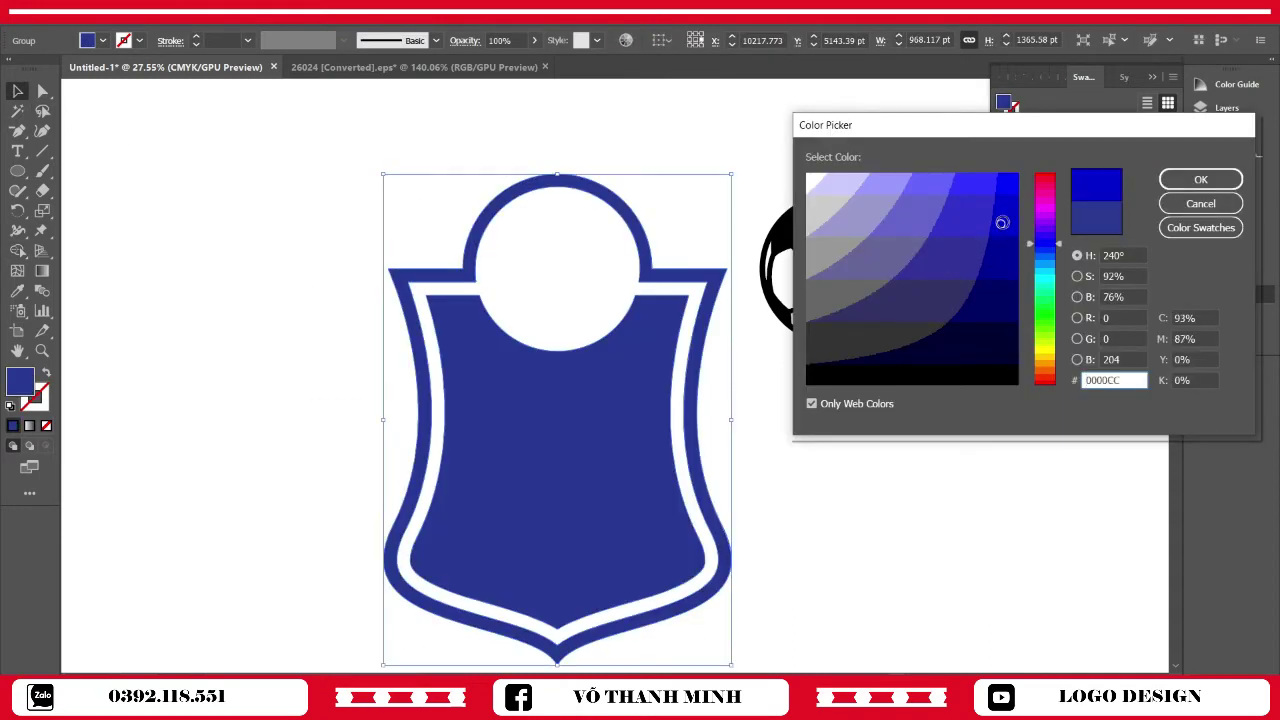
{"action": "left_click", "coordinate": [1201, 180]}
{"action": "left_click", "coordinate": [977, 463]}
{"action": "scroll", "coordinate": [960, 465], "scroll_direction": "down", "scroll_amount": 1}
{"action": "scroll", "coordinate": [983, 406], "scroll_direction": "up", "scroll_amount": 3}
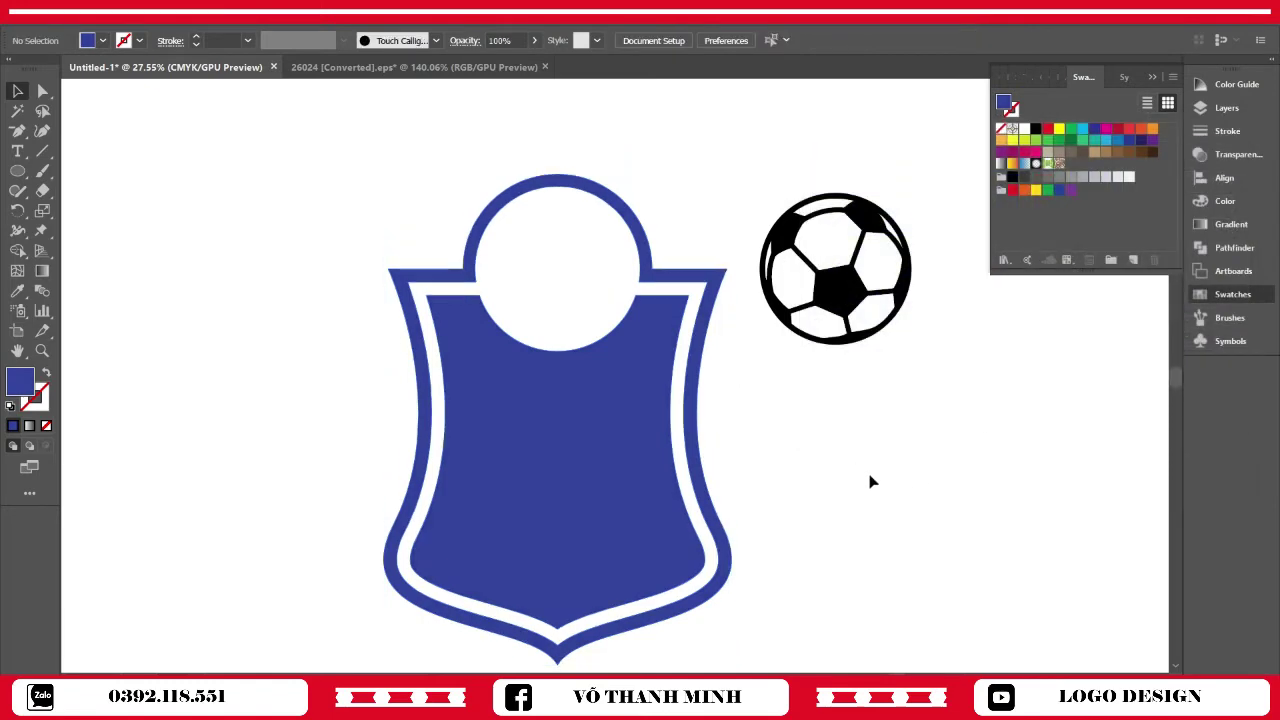
Recolor the shield and ring group to a very dark navy blue
{"action": "left_click_drag", "start_coordinate": [334, 247], "coordinate": [672, 445]}
{"action": "double_click", "coordinate": [17, 385]}
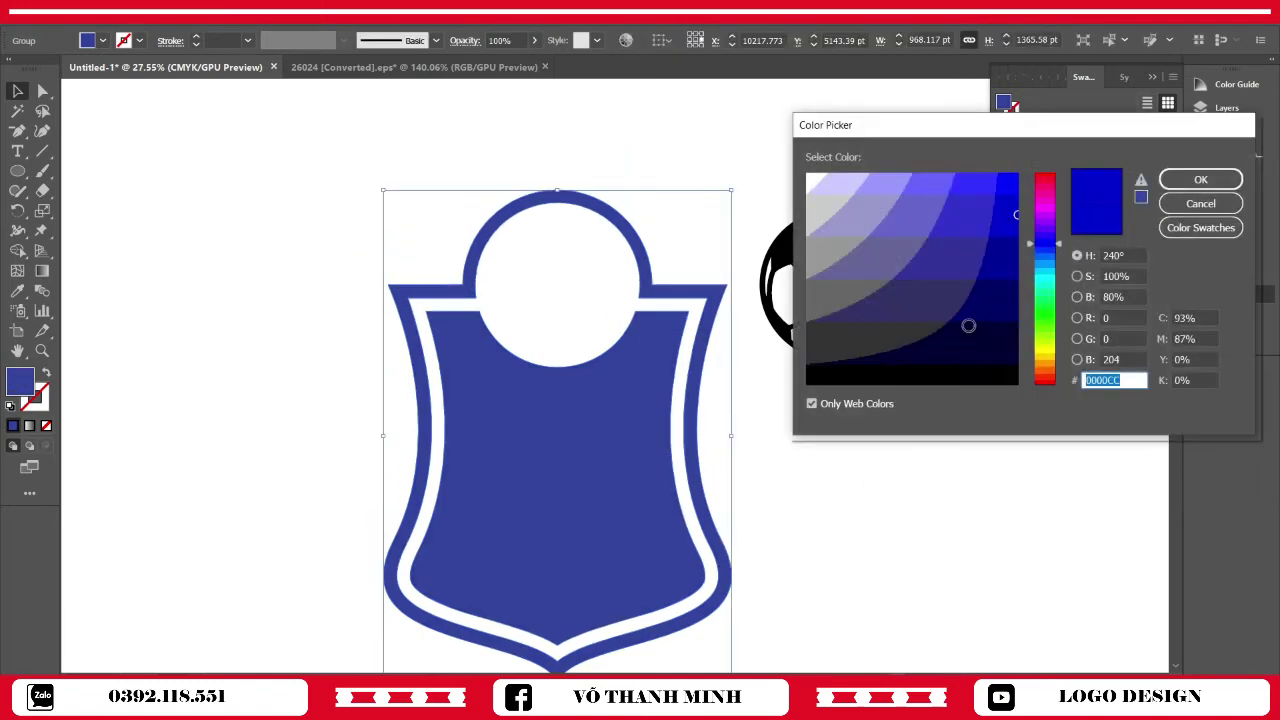
{"action": "left_click", "coordinate": [998, 310]}
{"action": "left_click", "coordinate": [1201, 180]}
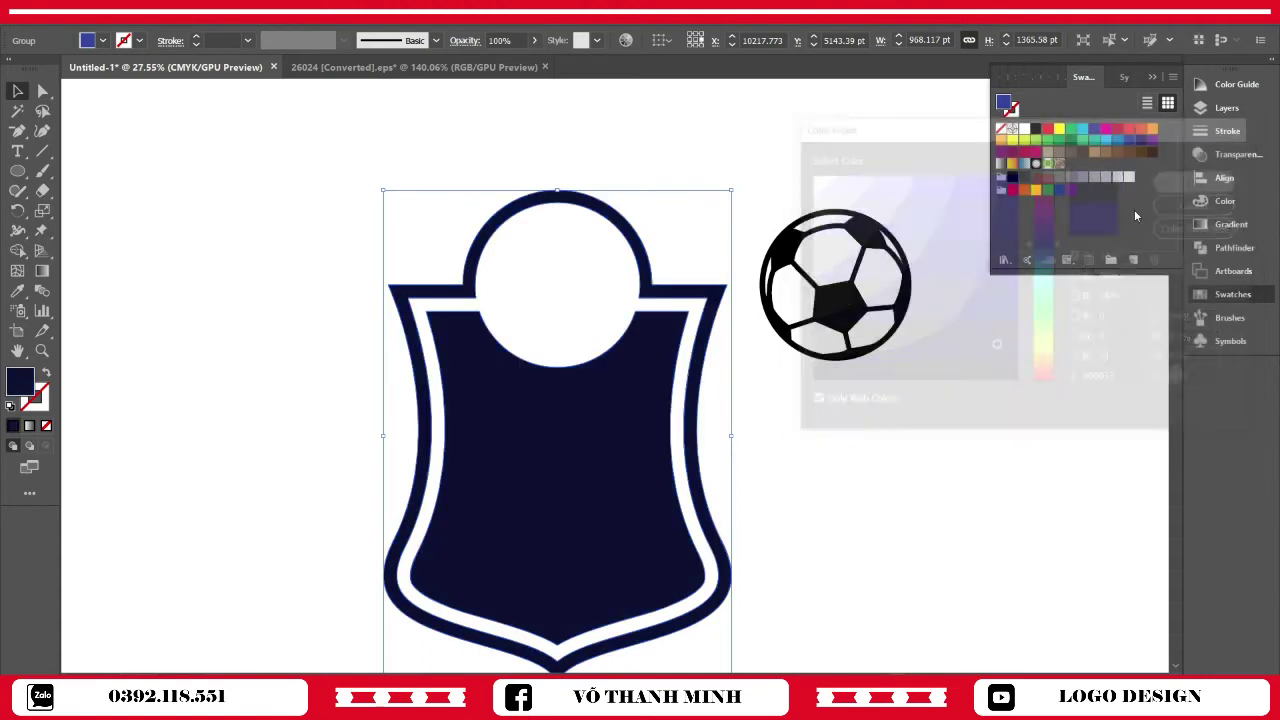
{"action": "left_click", "coordinate": [940, 457]}
{"action": "scroll", "coordinate": [940, 460], "scroll_direction": "down", "scroll_amount": 1}
{"action": "scroll", "coordinate": [932, 489], "scroll_direction": "up", "scroll_amount": 2}
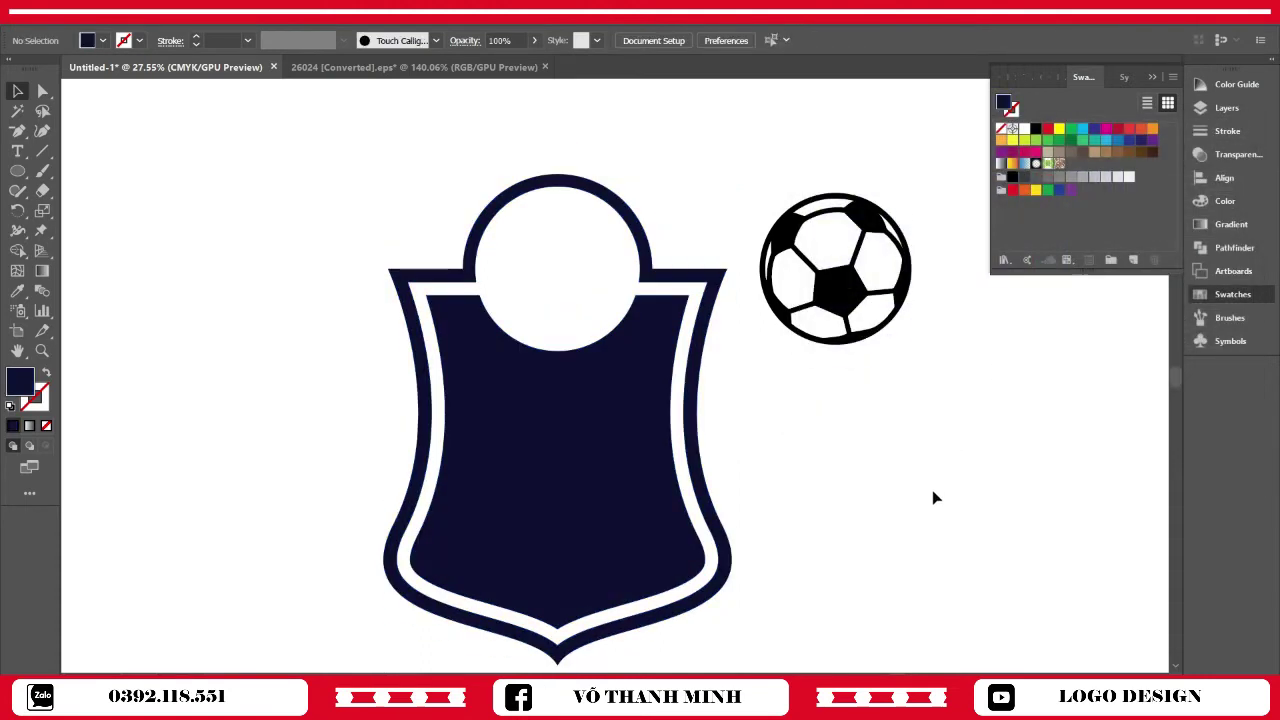
{"action": "scroll", "coordinate": [811, 460], "scroll_direction": "down", "scroll_amount": 1}
Move the soccer ball back into the center of the white circle at the shield's top
{"action": "left_click", "coordinate": [848, 297]}
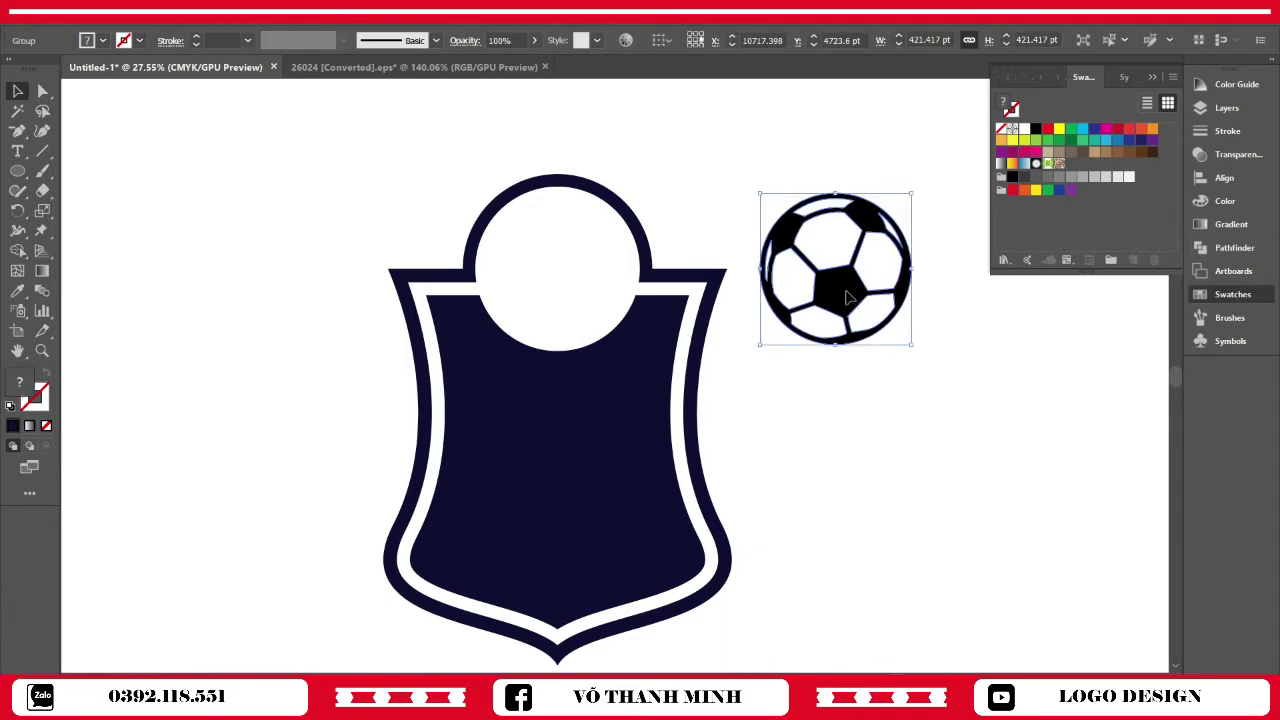
{"action": "left_click", "coordinate": [754, 286]}
{"action": "left_click", "coordinate": [845, 288]}
{"action": "left_click_drag", "start_coordinate": [845, 288], "coordinate": [568, 278]}
{"action": "left_click", "coordinate": [737, 233]}
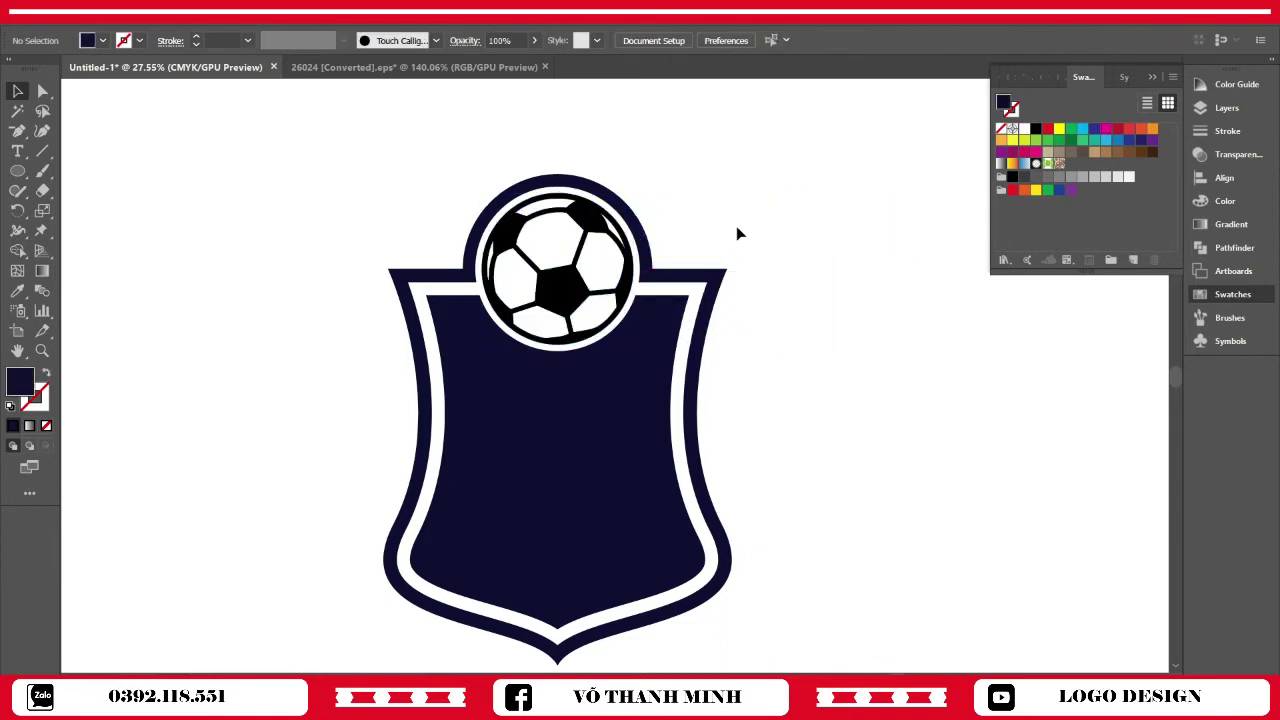
Draw a vertical line from the inner shield's upper-left corner to the level of its lowest tip and give it a 1 px stroke
{"action": "left_click_drag", "start_coordinate": [750, 473], "coordinate": [796, 465]}
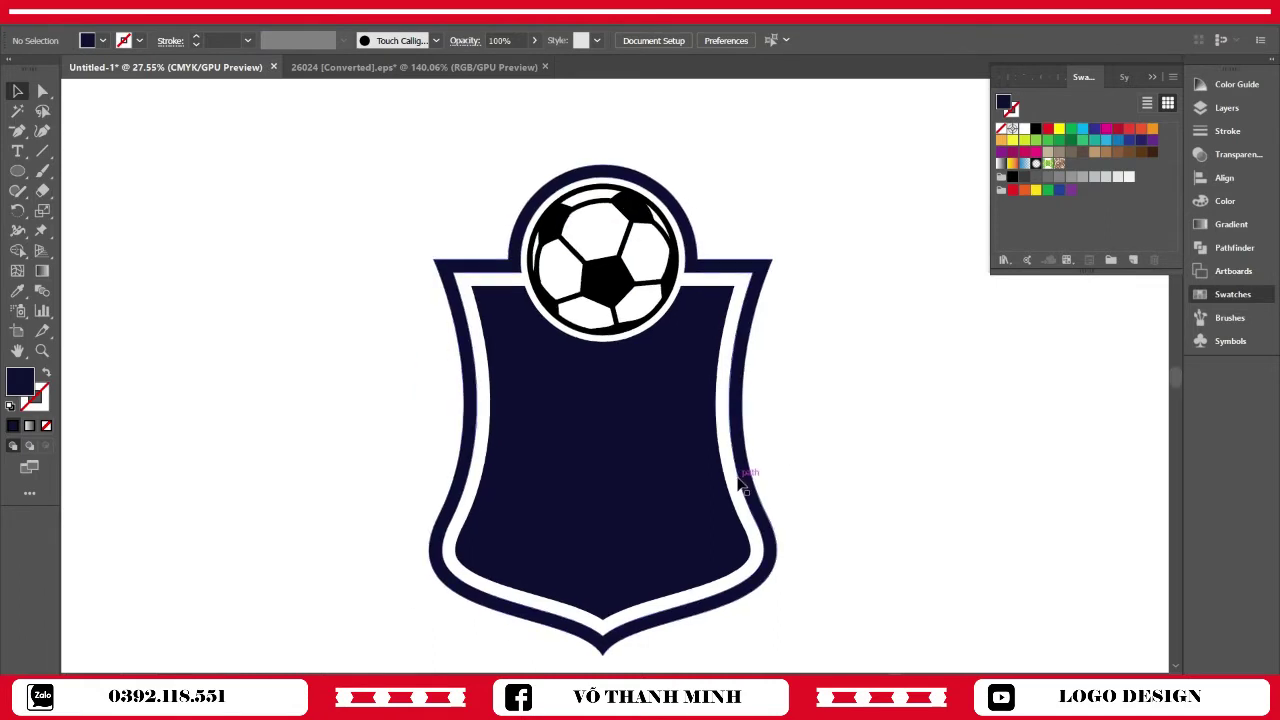
{"action": "key", "text": "z"}
{"action": "left_click_drag", "start_coordinate": [689, 449], "coordinate": [684, 496]}
{"action": "key", "text": "v"}
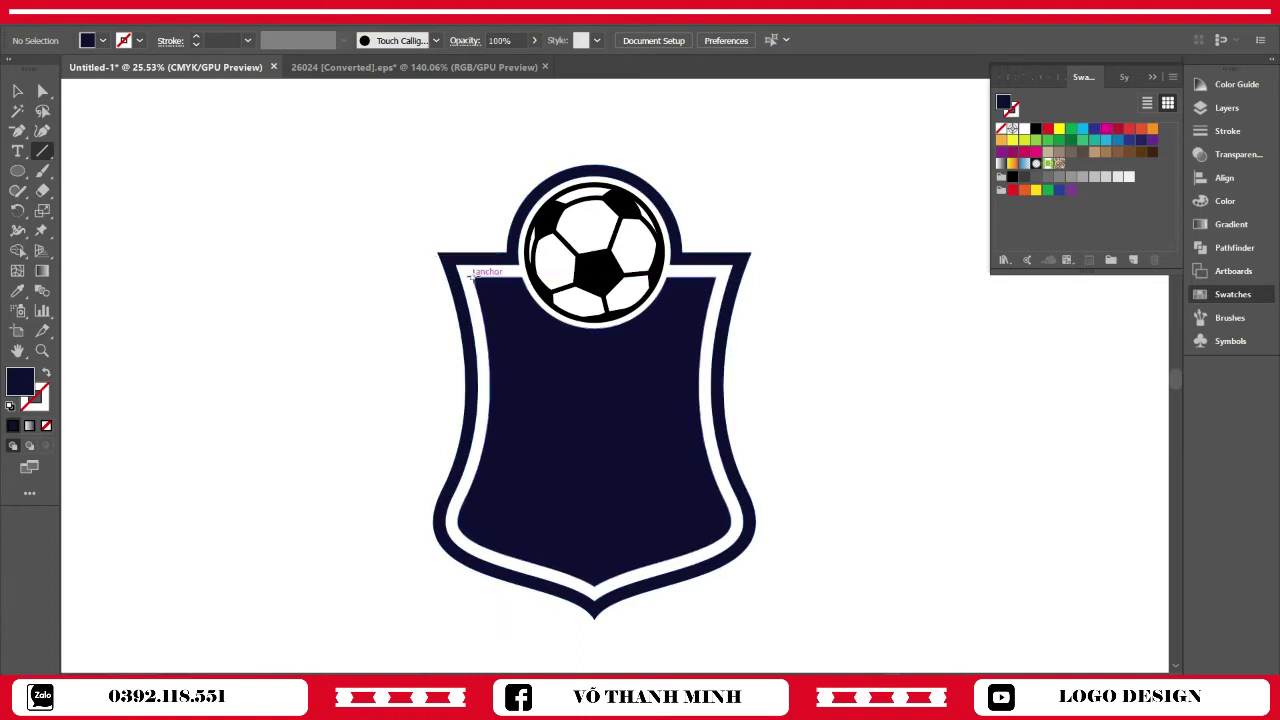
{"action": "left_click_drag", "start_coordinate": [471, 276], "coordinate": [472, 618]}
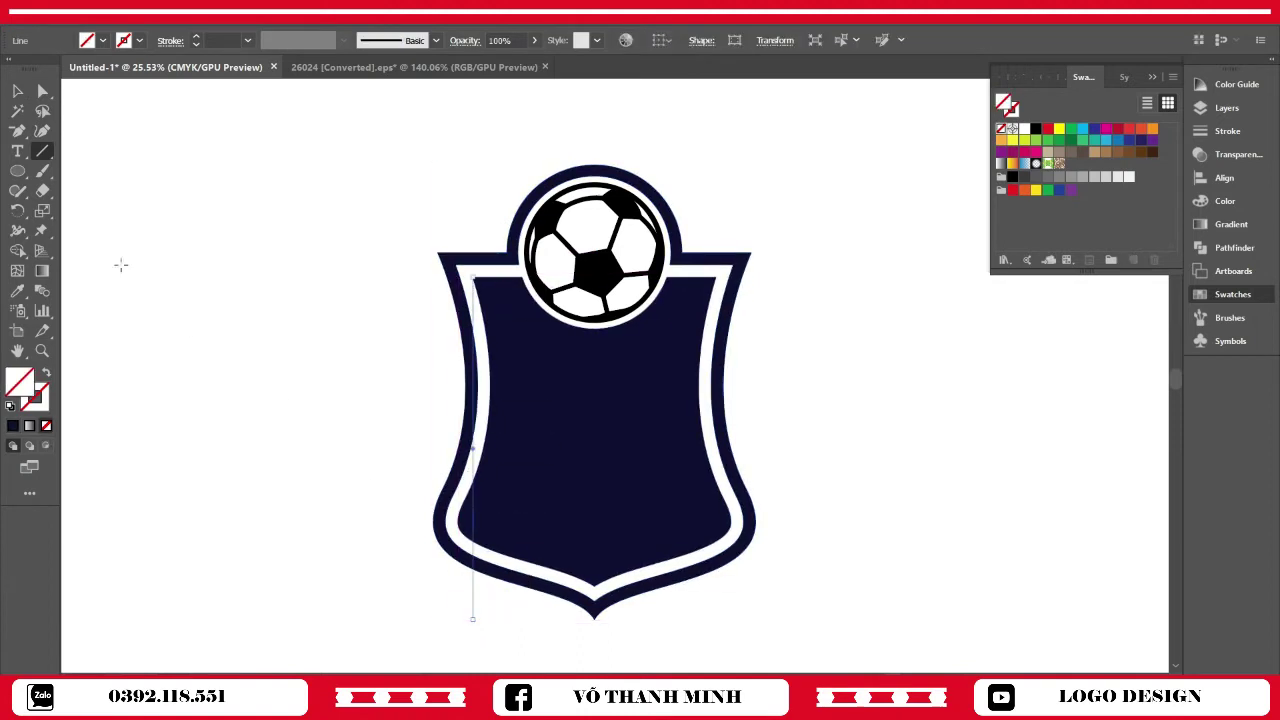
{"action": "left_click", "coordinate": [247, 40]}
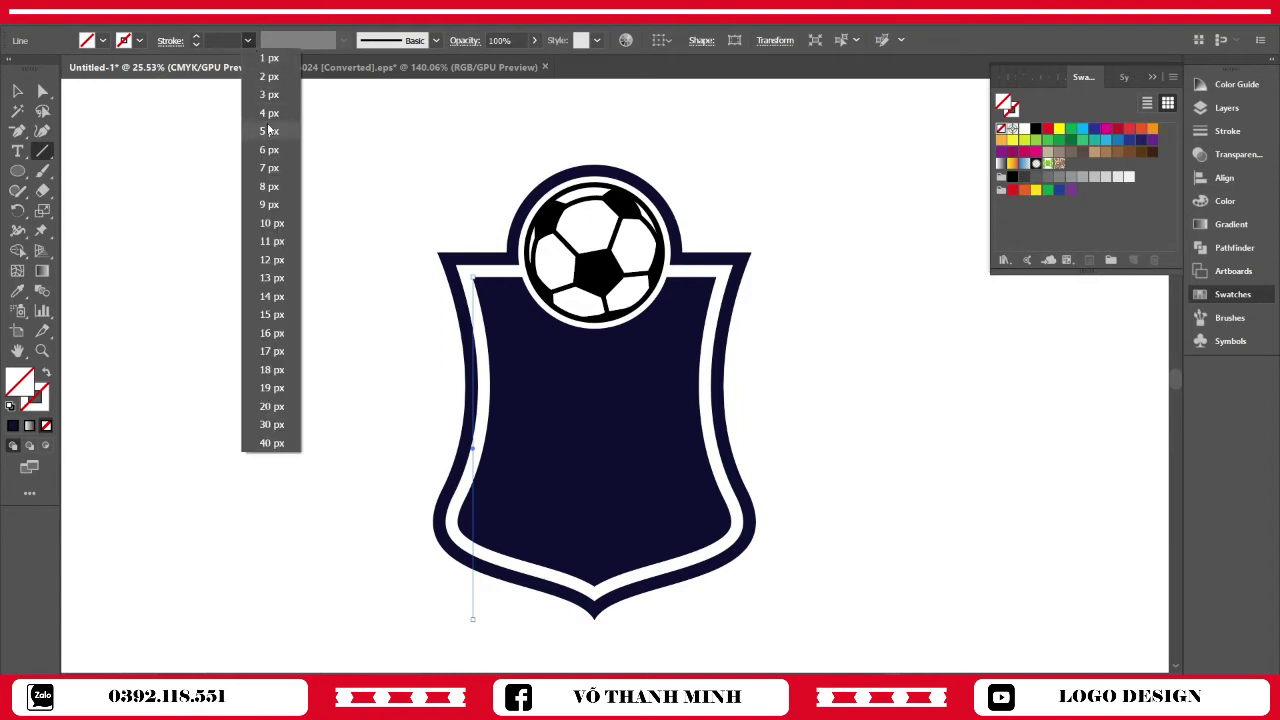
{"action": "left_click", "coordinate": [272, 71]}
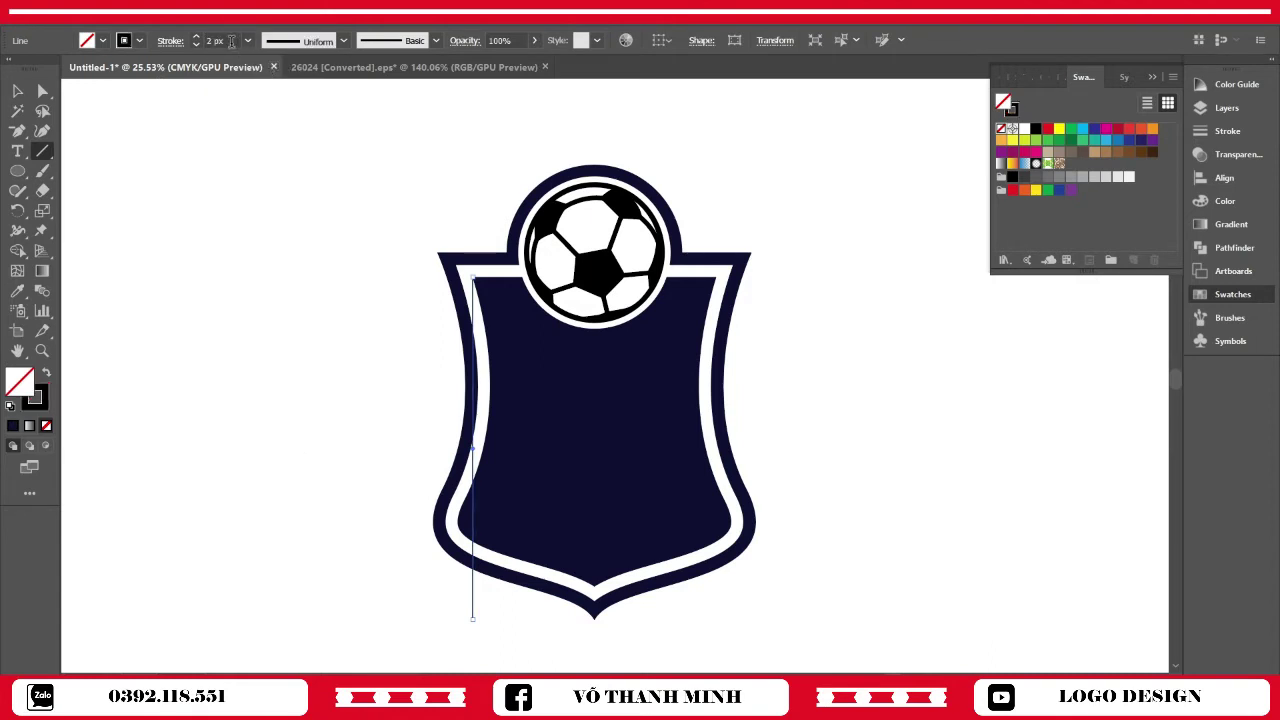
{"action": "scroll", "coordinate": [231, 41], "scroll_direction": "down", "scroll_amount": 1}
Color the vertical line's stroke yellow and copy the line horizontally to the inner shield's upper-right corner
{"action": "left_click", "coordinate": [141, 41]}
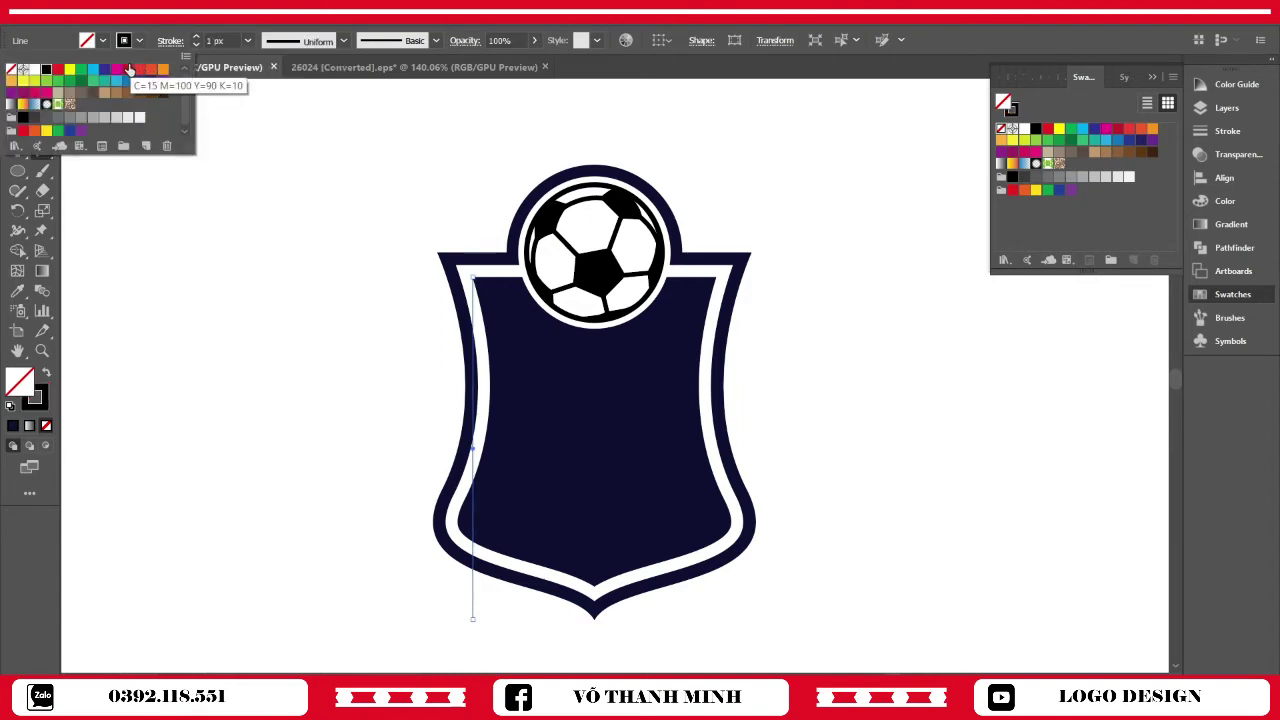
{"action": "left_click", "coordinate": [126, 72]}
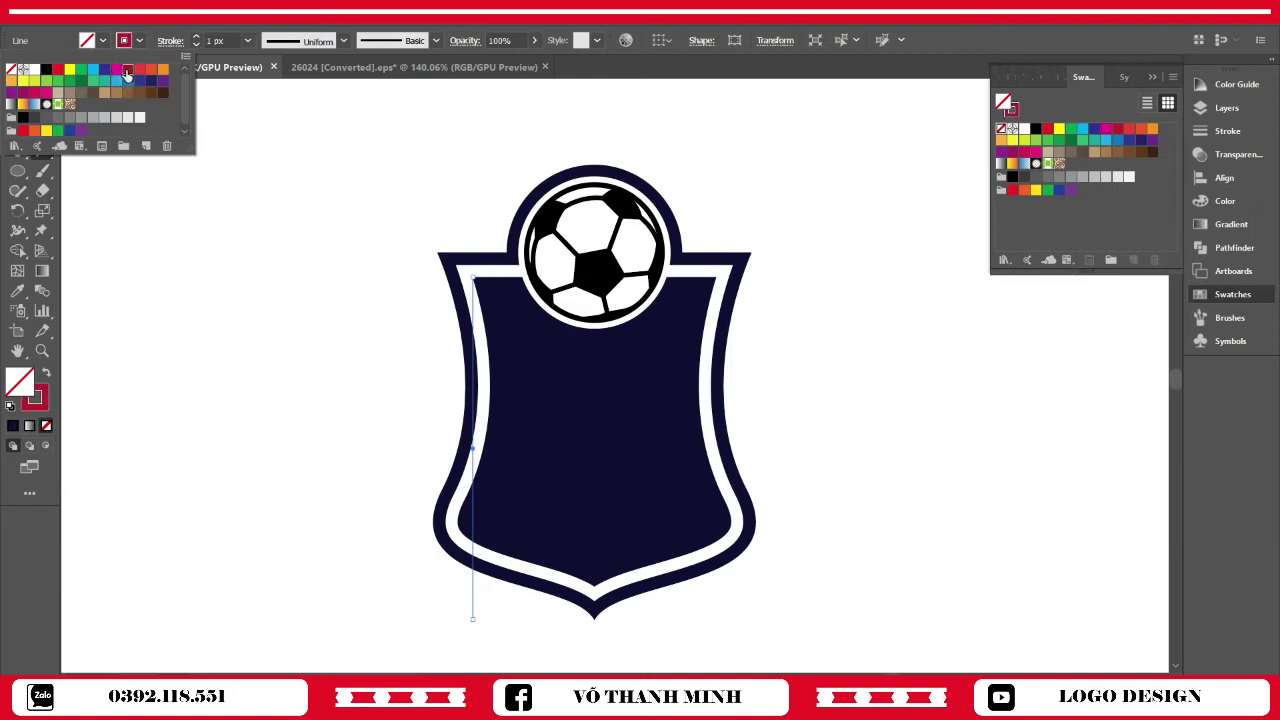
{"action": "left_click", "coordinate": [74, 78]}
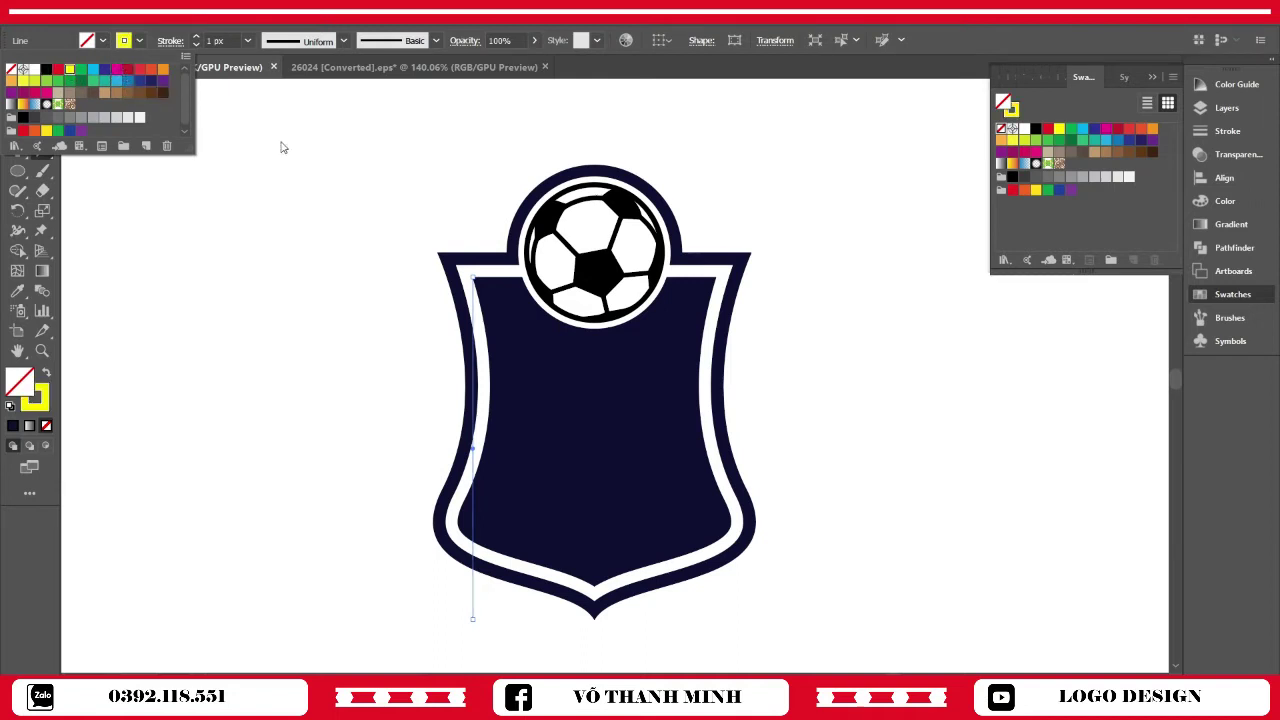
{"action": "left_click", "coordinate": [193, 180]}
{"action": "left_click", "coordinate": [680, 397]}
{"action": "key", "text": "v"}
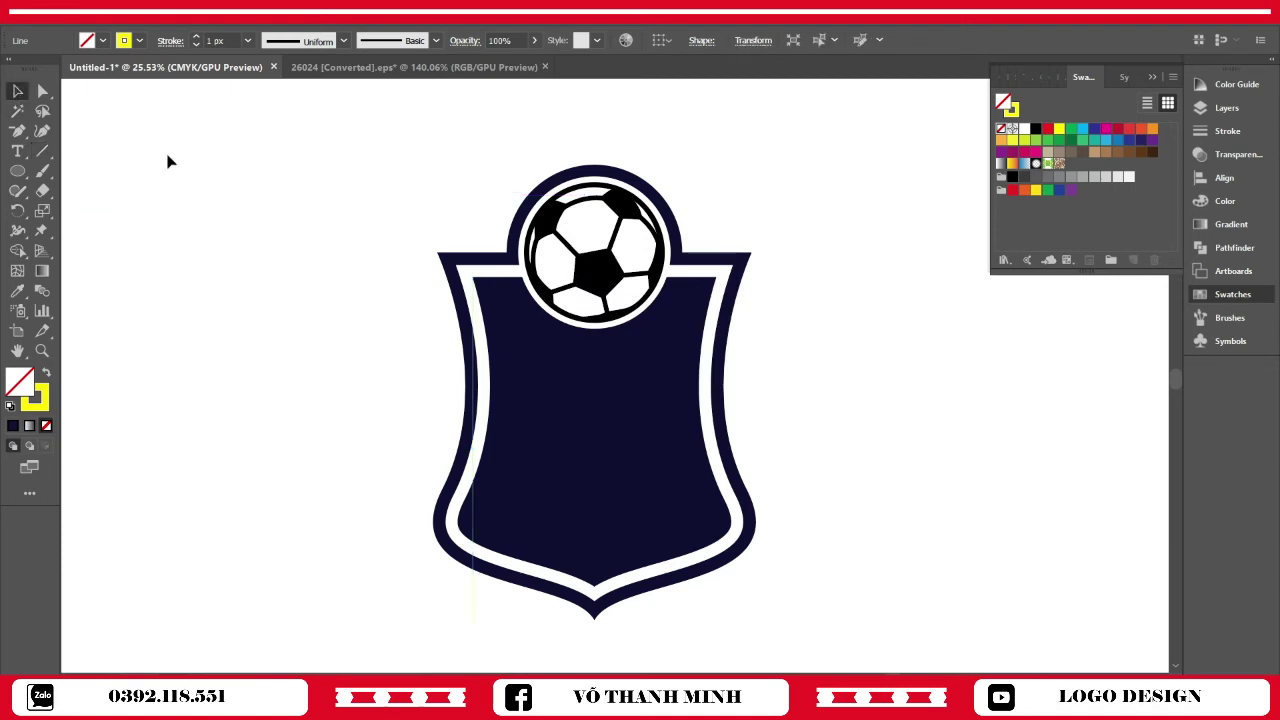
{"action": "left_click_drag", "start_coordinate": [476, 474], "coordinate": [720, 459]}
{"action": "left_click", "coordinate": [880, 466]}
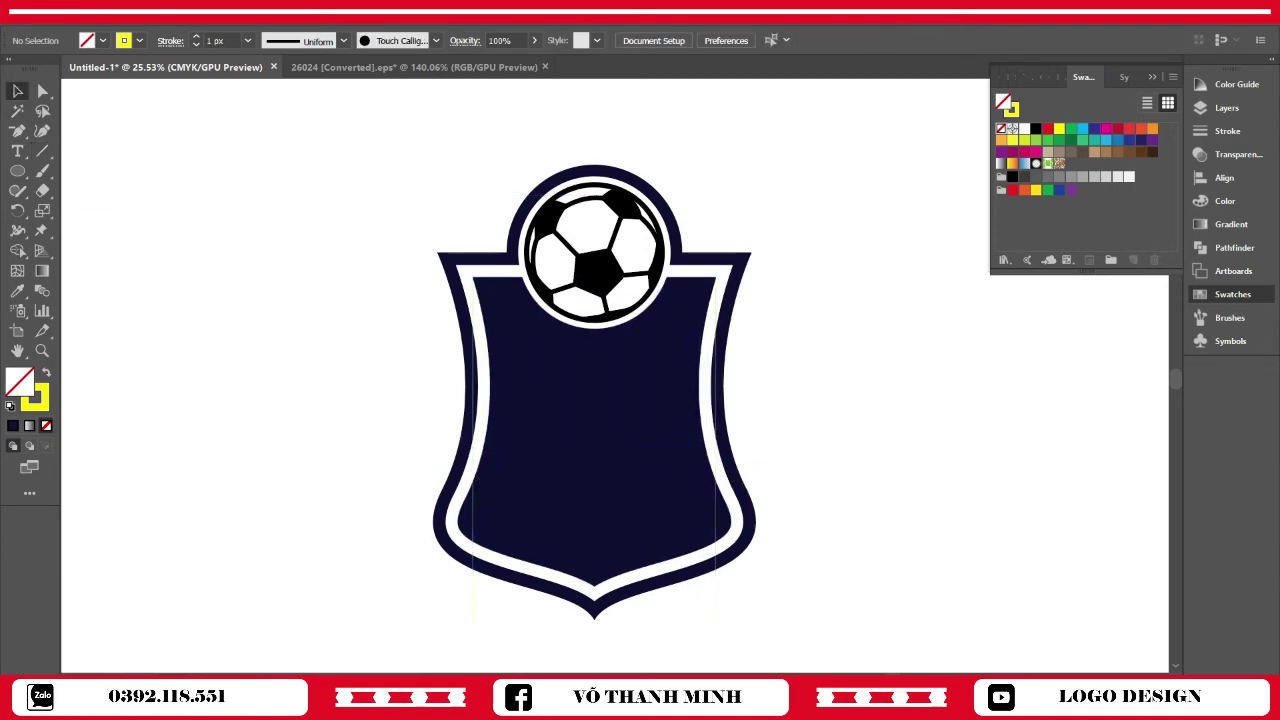
Copy the left vertical line a short distance to the right and repeat the copy across the shield to make twelve copies
{"action": "left_click", "coordinate": [476, 600]}
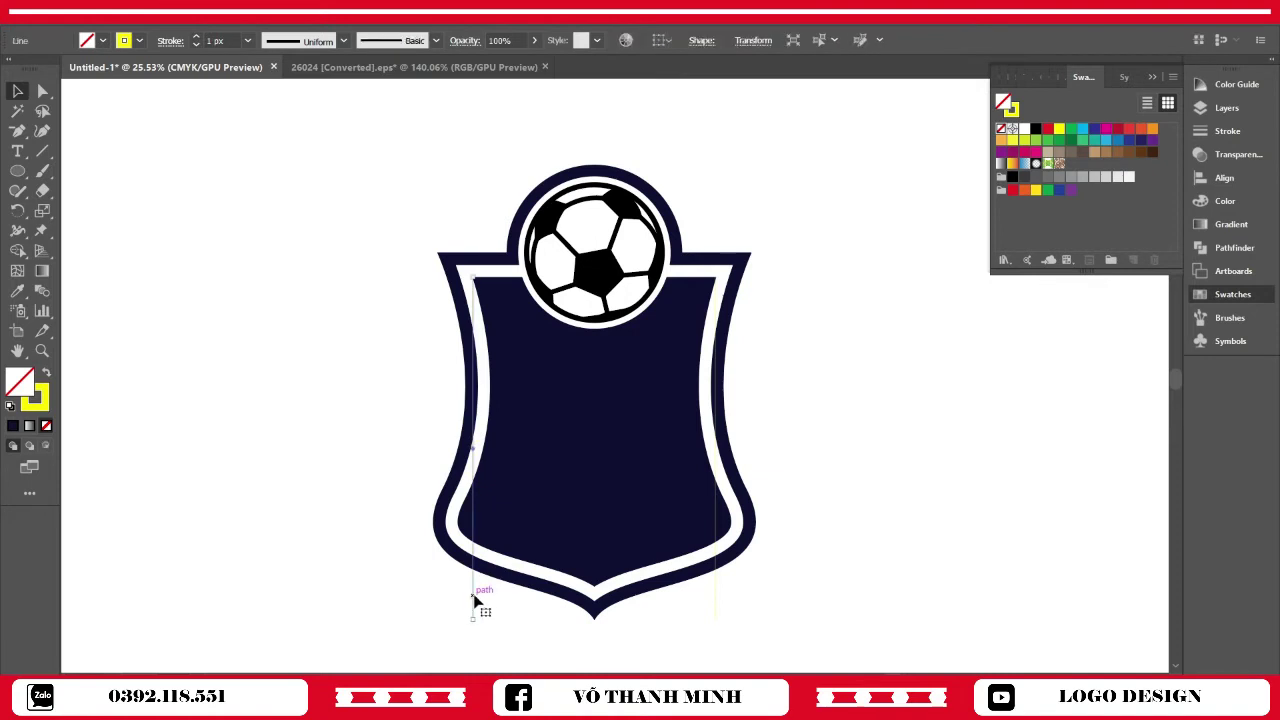
{"action": "left_click_drag", "start_coordinate": [476, 600], "coordinate": [504, 601]}
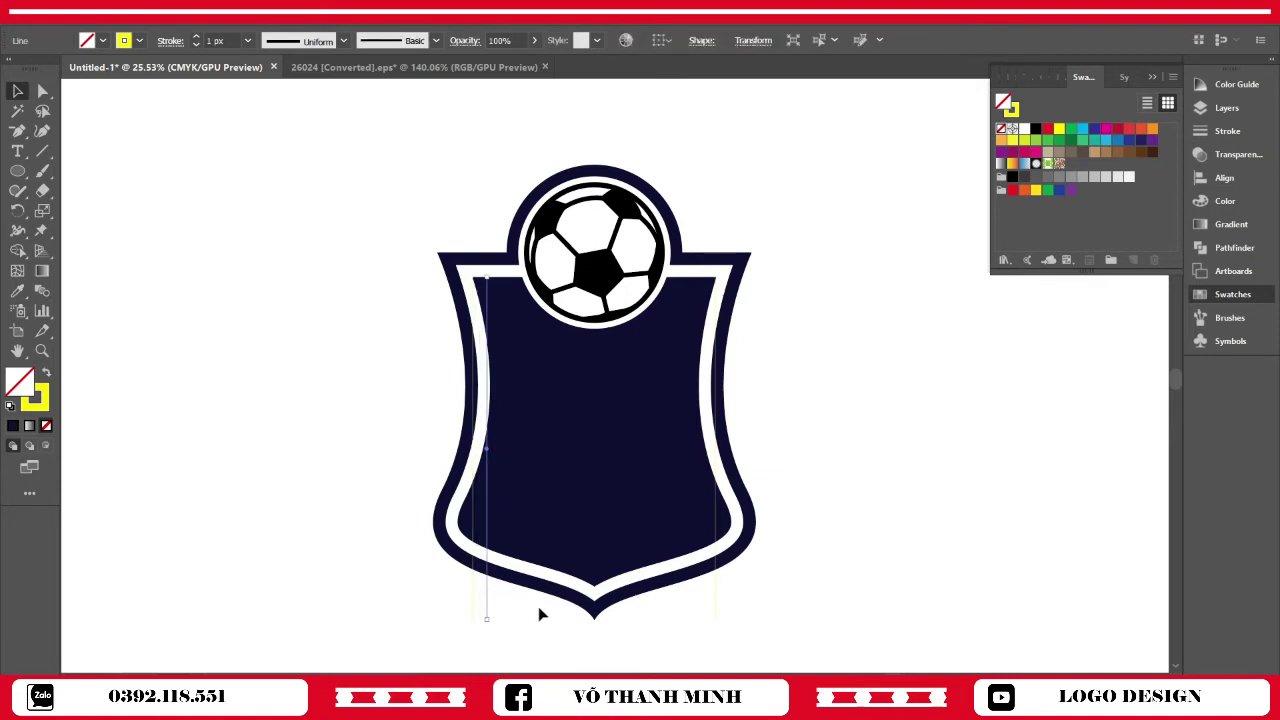
{"action": "key", "text": "ctrl+d"}
{"action": "key", "text": "ctrl+d"}
{"action": "key", "text": "ctrl+d"}
{"action": "key", "text": "ctrl+d"}
{"action": "key", "text": "ctrl+d"}
{"action": "key", "text": "ctrl+d"}
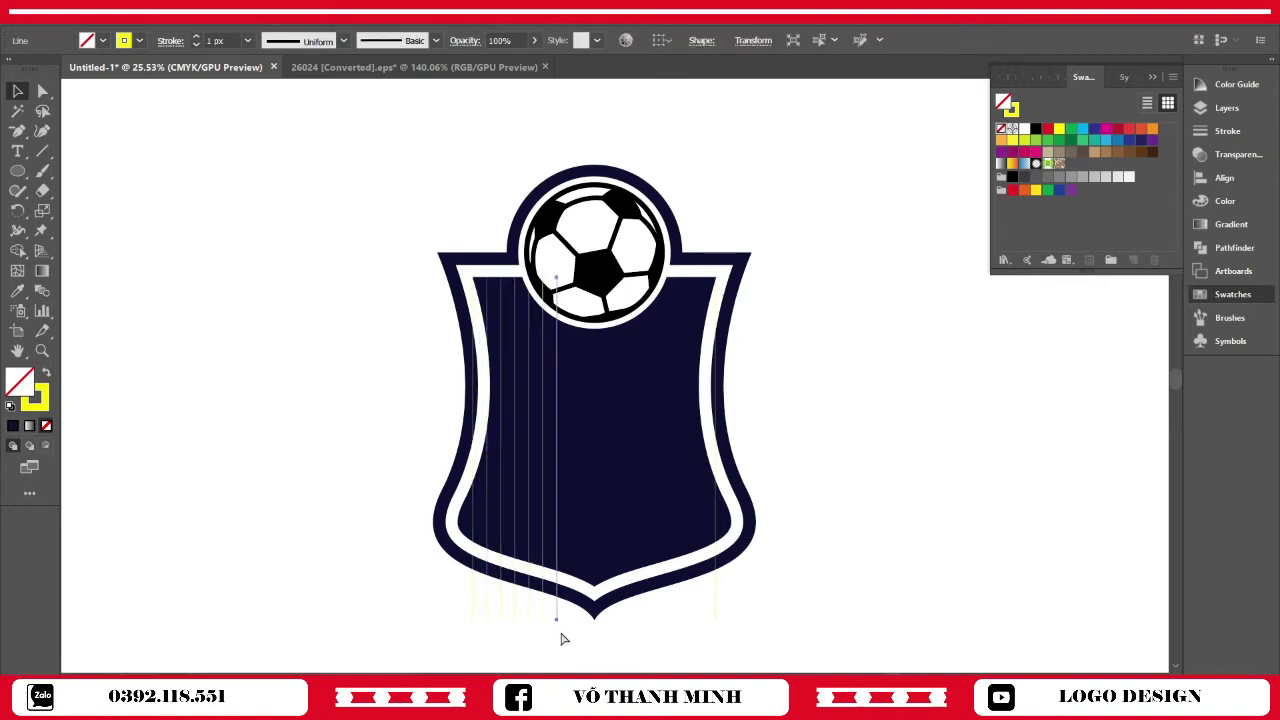
{"action": "key", "text": "ctrl+d"}
{"action": "key", "text": "ctrl+d"}
{"action": "key", "text": "ctrl+d"}
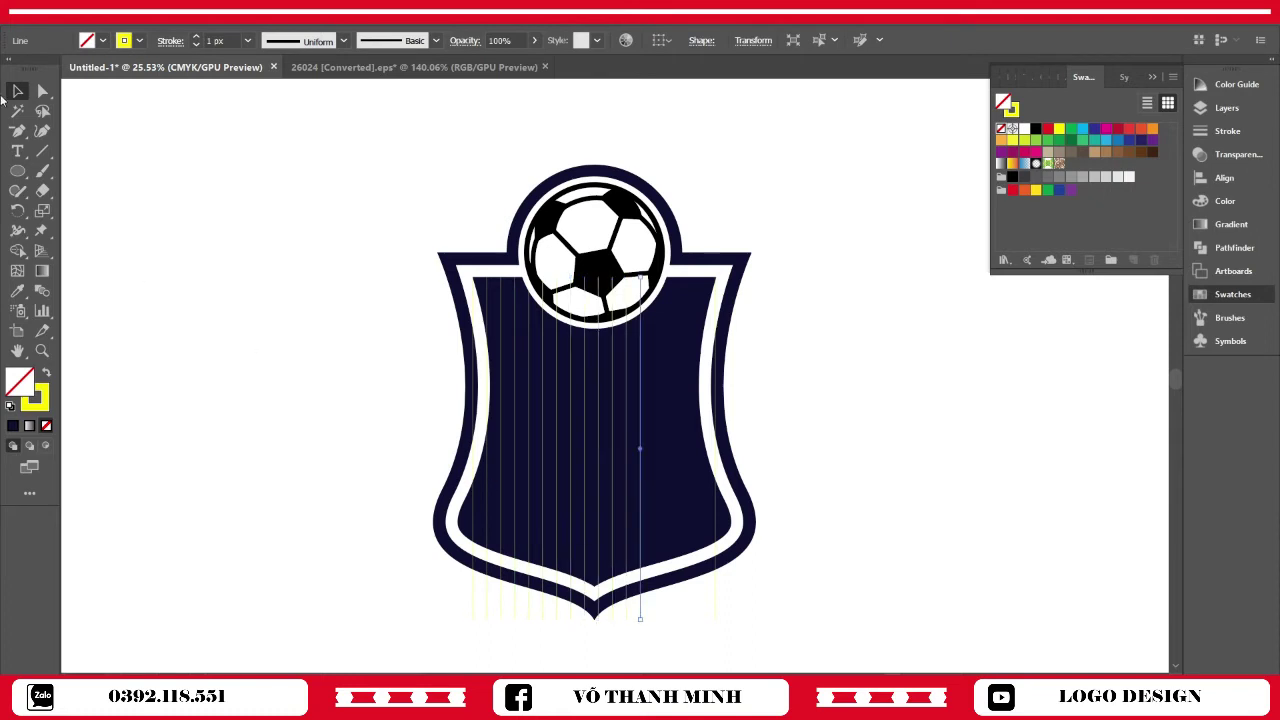
Select all the vertical lines without the shield and distribute them evenly by their horizontal centers
{"action": "left_click_drag", "start_coordinate": [322, 452], "coordinate": [800, 572]}
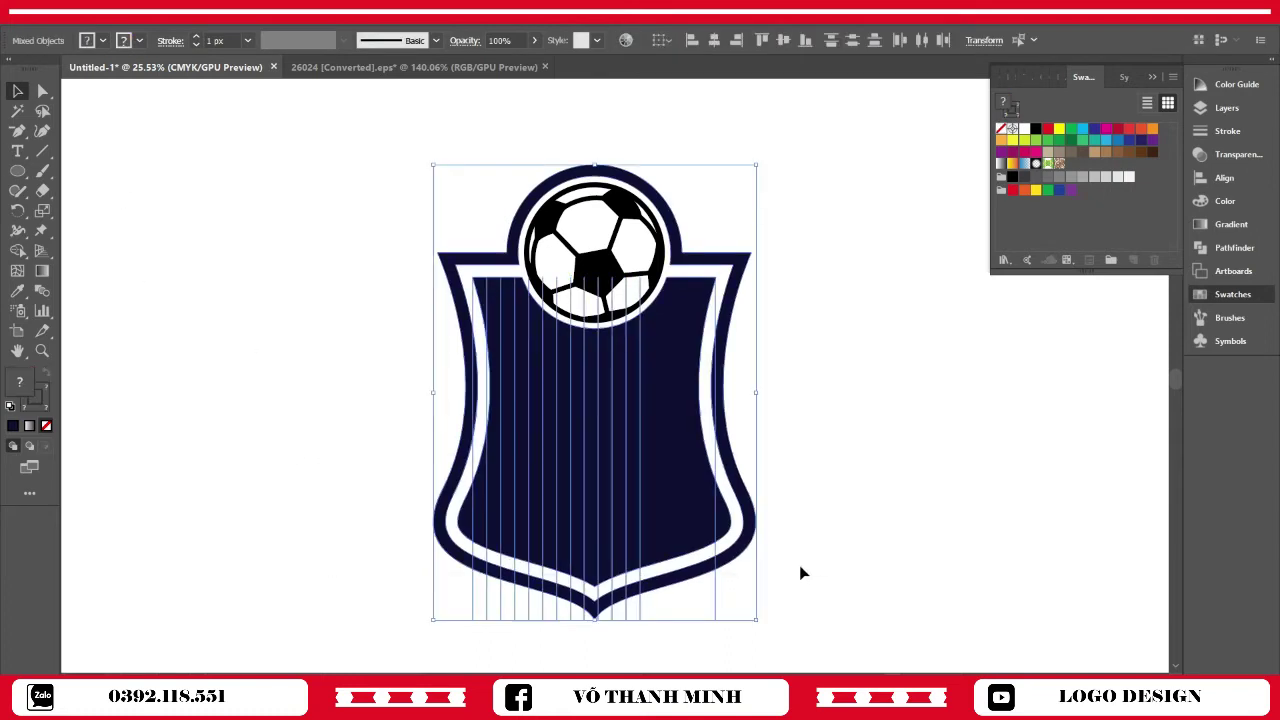
{"action": "left_click", "coordinate": [696, 512], "text": "shift"}
{"action": "left_click", "coordinate": [1238, 251]}
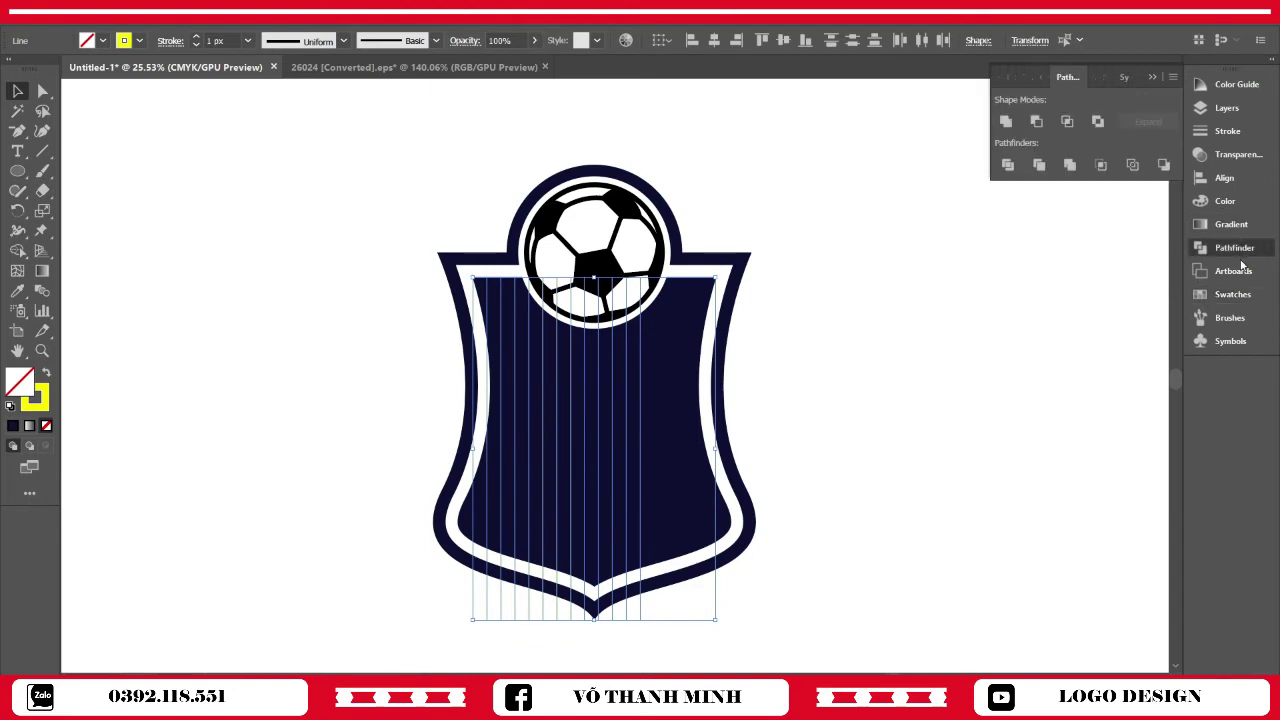
{"action": "left_click", "coordinate": [1224, 177]}
{"action": "left_click", "coordinate": [1134, 172]}
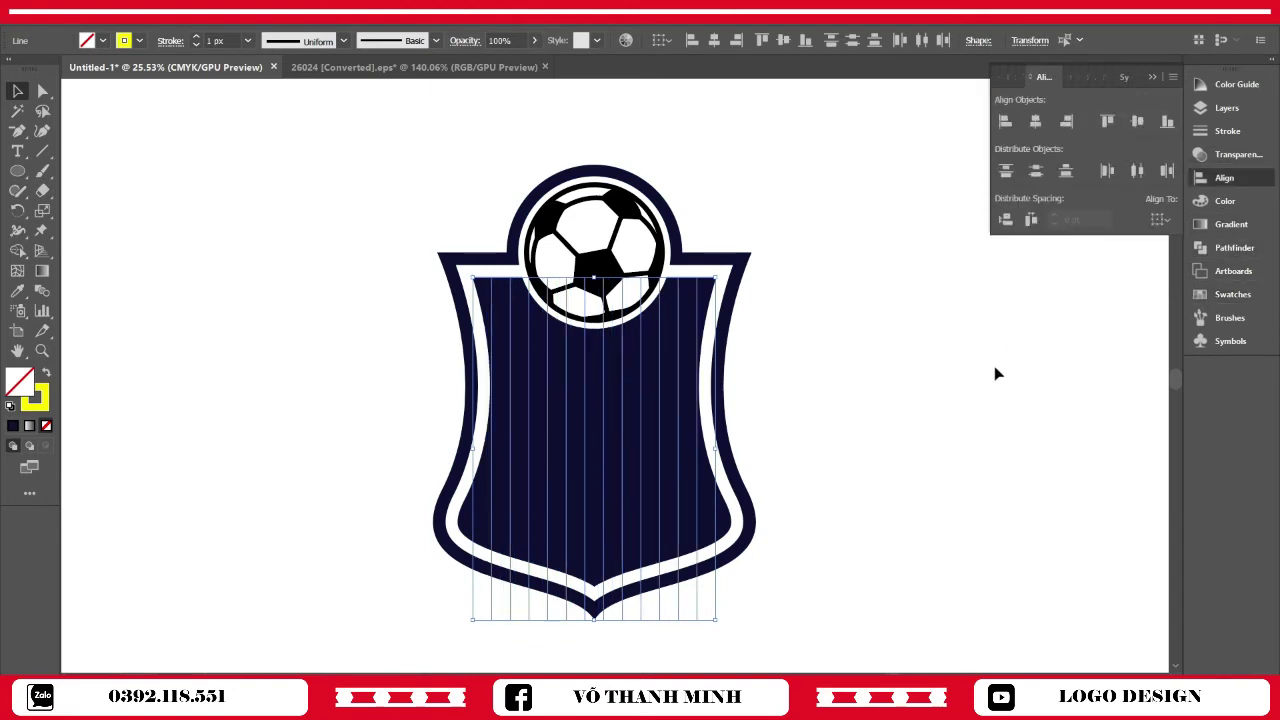
{"action": "left_click", "coordinate": [995, 372]}
Select the shield with the vertical lines and fill every other stripe with blue using the Shape Builder tool
{"action": "scroll", "coordinate": [997, 372], "scroll_direction": "down", "scroll_amount": 2}
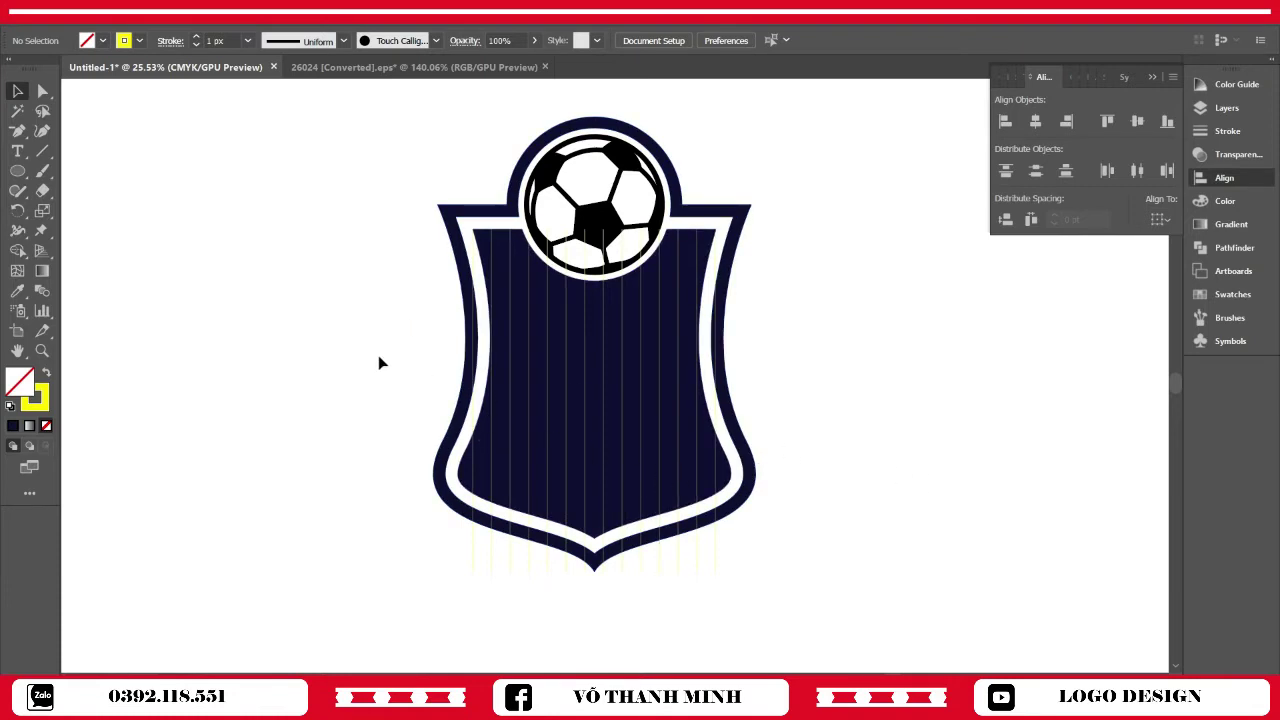
{"action": "left_click_drag", "start_coordinate": [820, 486], "coordinate": [834, 548]}
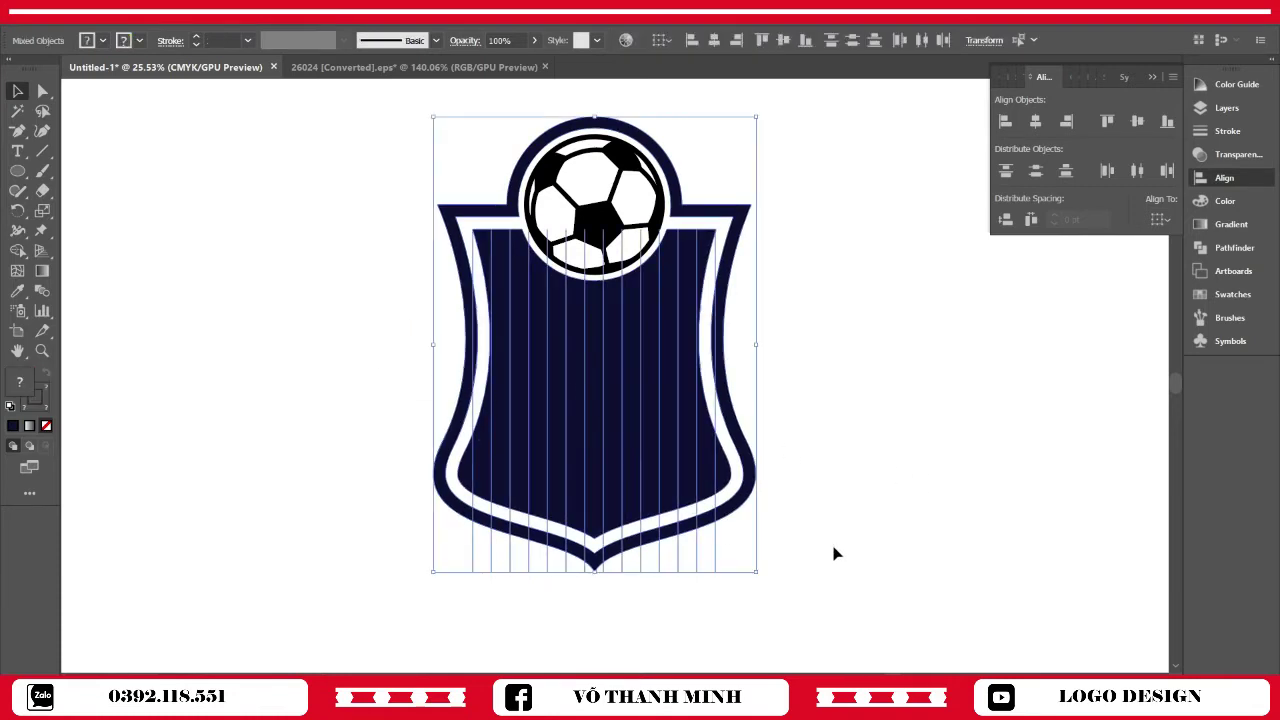
{"action": "key", "text": "shift+m"}
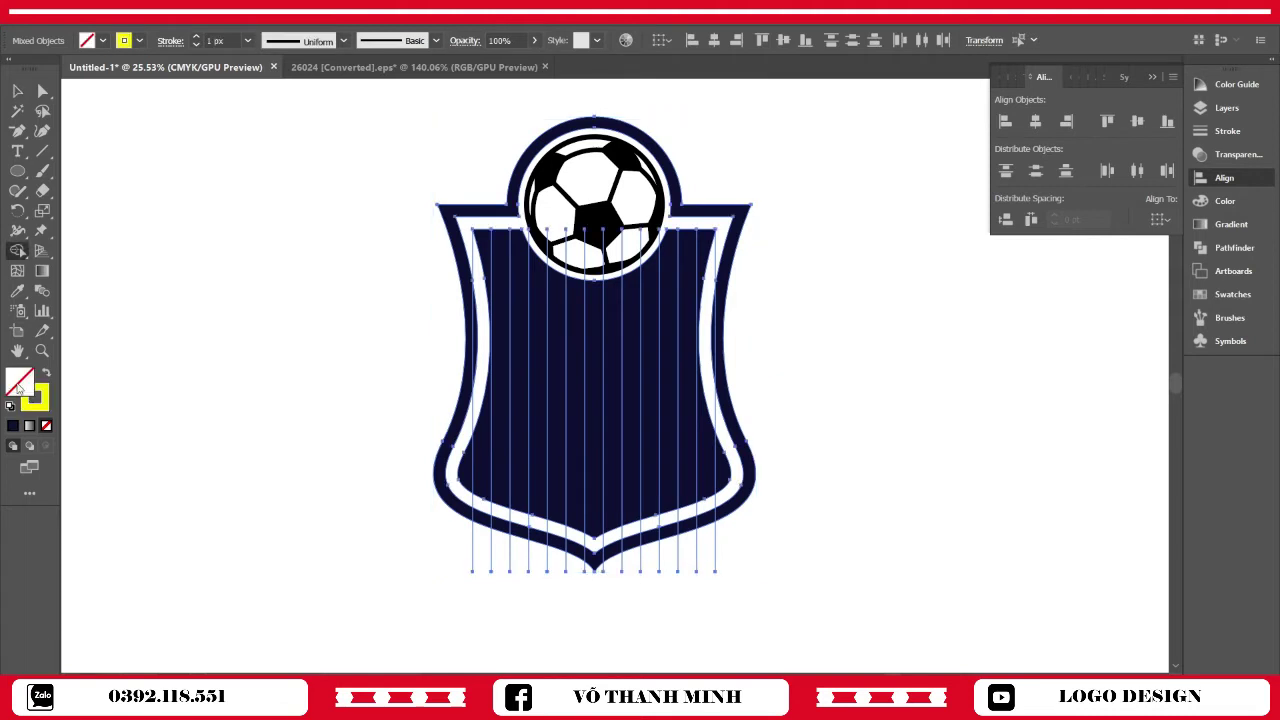
{"action": "key", "text": "shift+x"}
{"action": "double_click", "coordinate": [19, 385]}
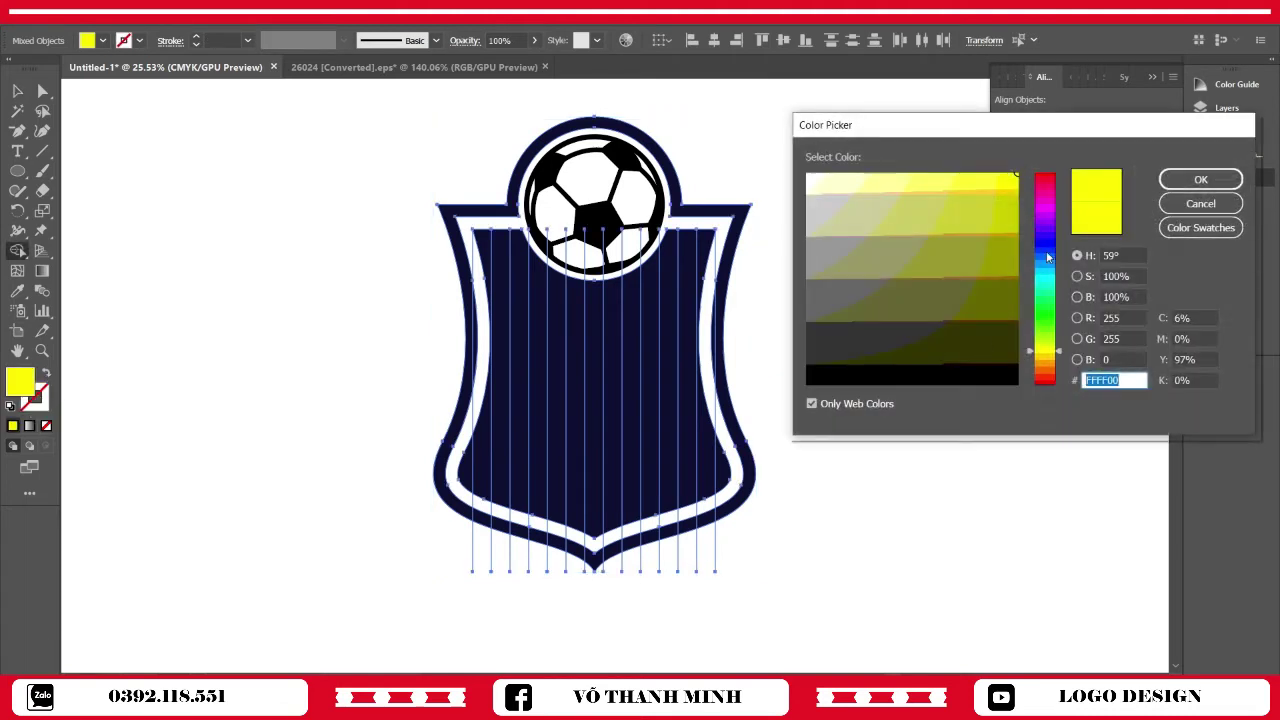
{"action": "left_click", "coordinate": [1046, 244]}
{"action": "left_click", "coordinate": [1200, 179]}
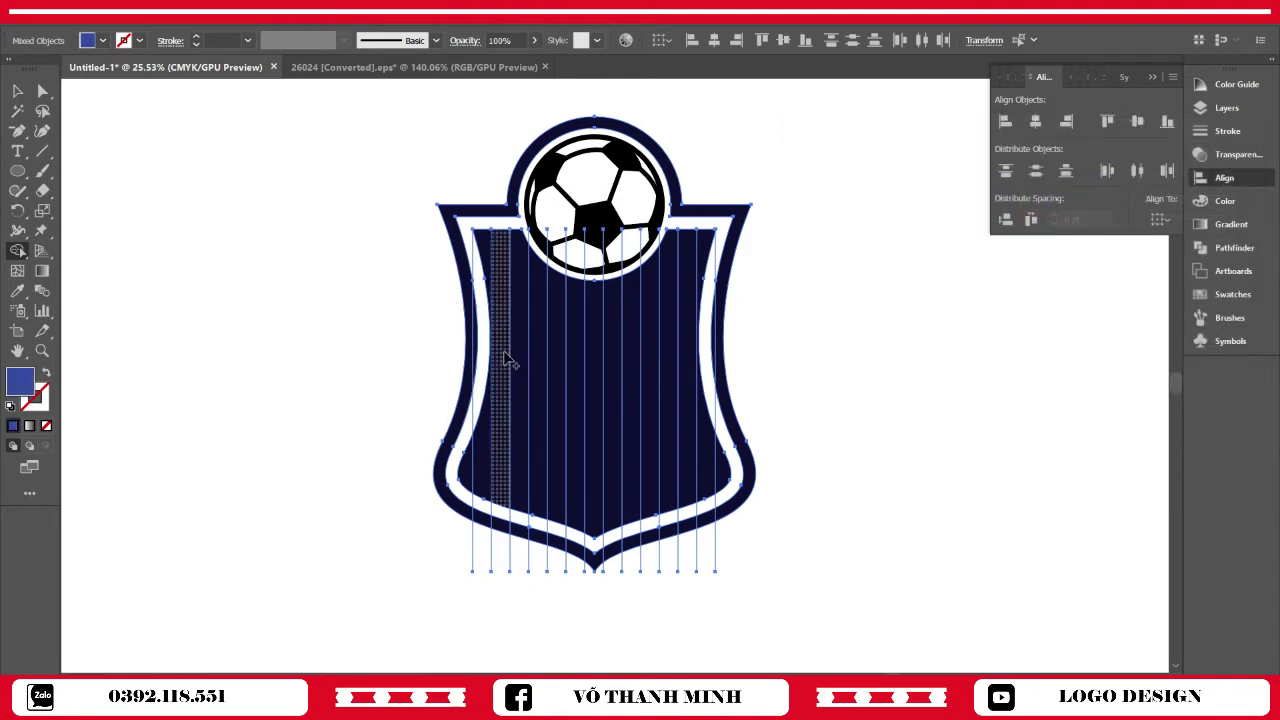
{"action": "left_click", "coordinate": [483, 432]}
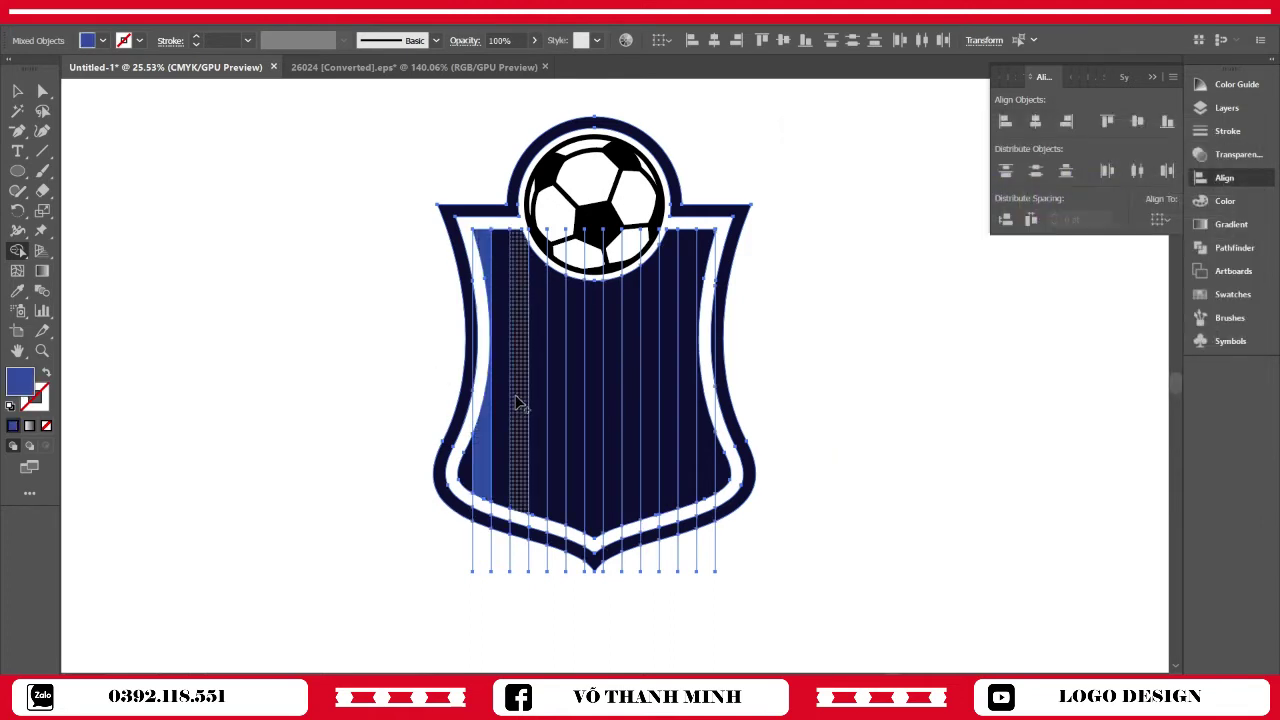
{"action": "left_click", "coordinate": [518, 402]}
{"action": "left_click", "coordinate": [560, 390]}
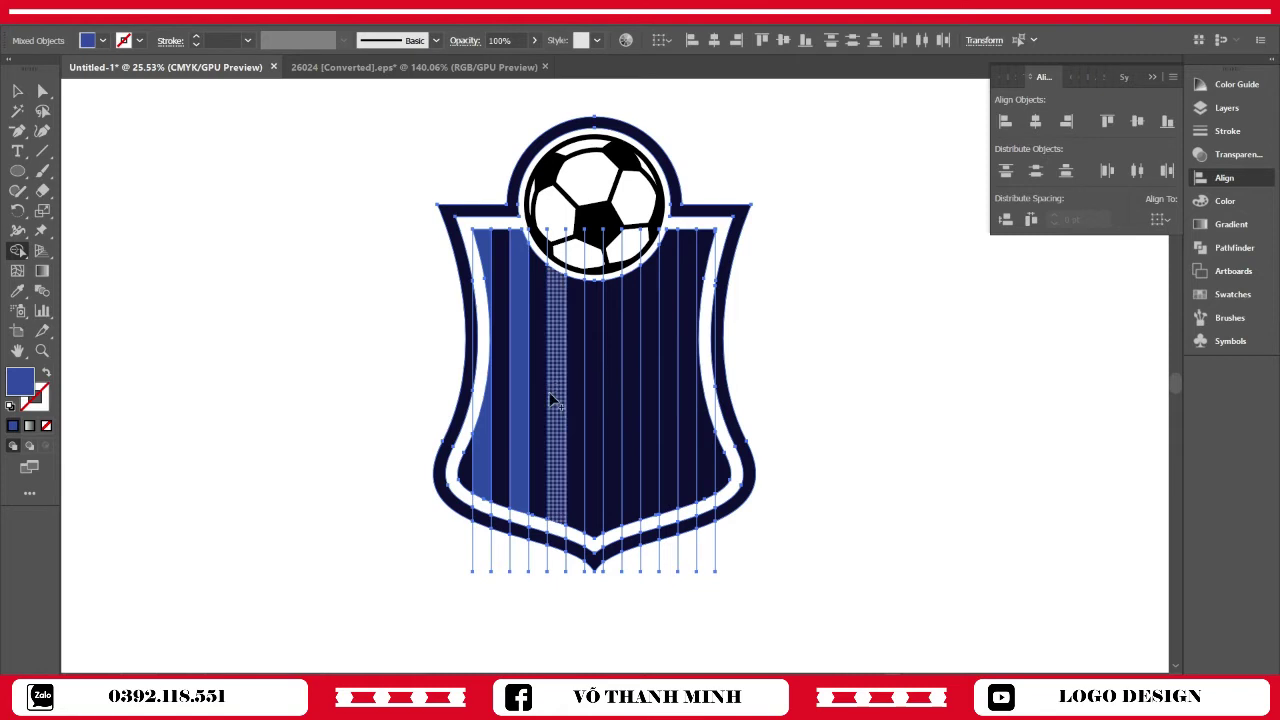
{"action": "left_click", "coordinate": [600, 465]}
{"action": "left_click", "coordinate": [635, 445]}
{"action": "left_click", "coordinate": [668, 452]}
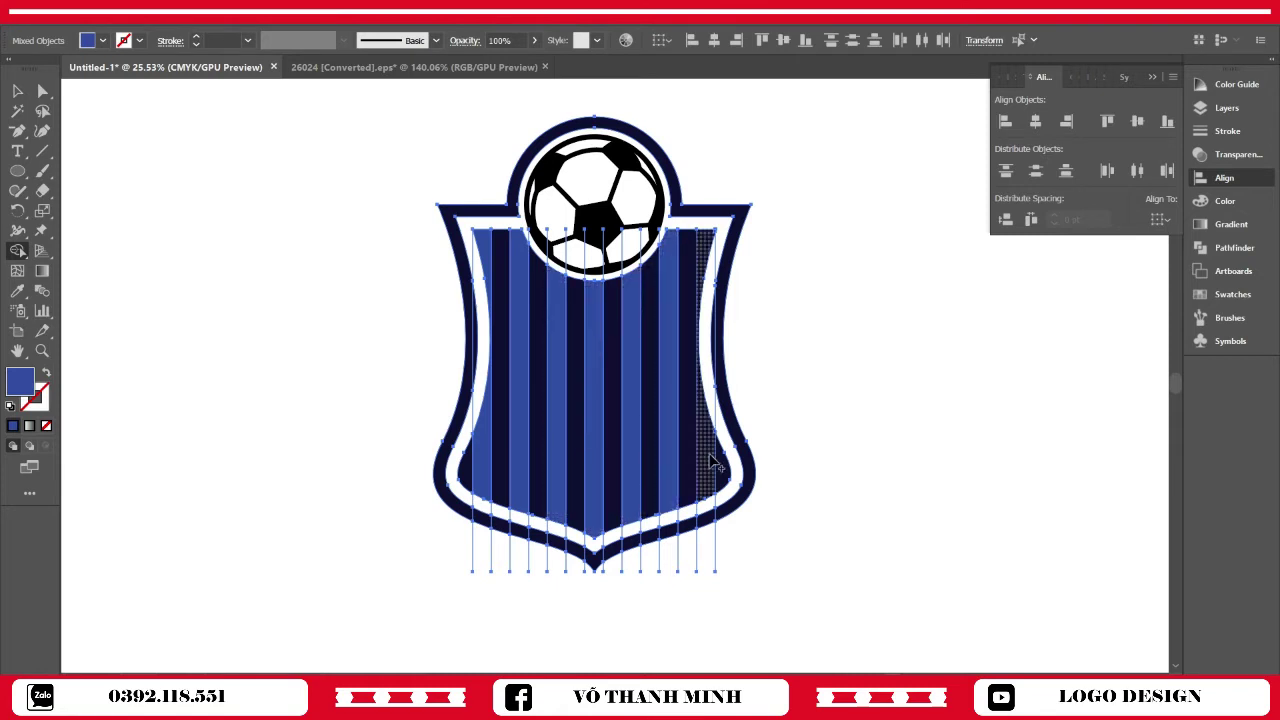
{"action": "left_click", "coordinate": [711, 461]}
Delete all the yellow vertical lines from the badge
{"action": "left_click", "coordinate": [17, 91]}
{"action": "left_click", "coordinate": [286, 286]}
{"action": "scroll", "coordinate": [873, 556], "scroll_direction": "down", "scroll_amount": 1}
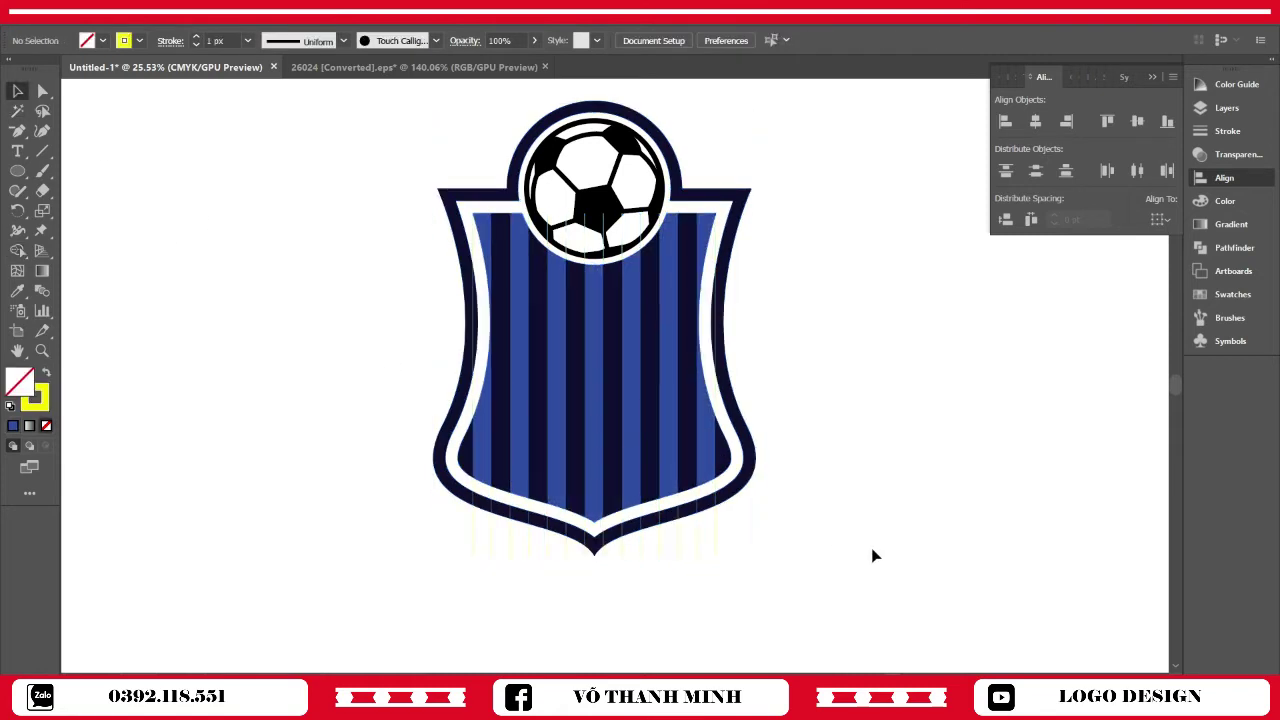
{"action": "scroll", "coordinate": [871, 552], "scroll_direction": "up", "scroll_amount": 2}
{"action": "scroll", "coordinate": [867, 558], "scroll_direction": "down", "scroll_amount": 3}
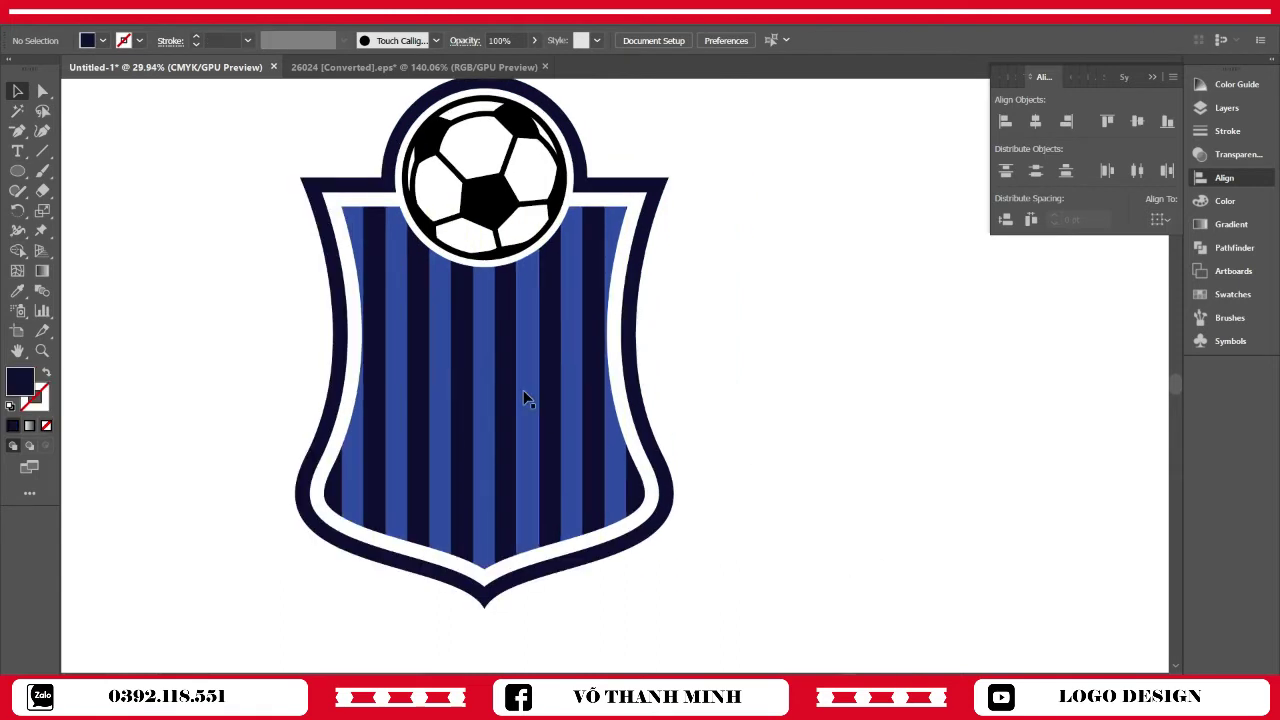
Ungroup the striped shield repeatedly until its stripes can be selected individually
{"action": "left_click", "coordinate": [524, 392]}
{"action": "right_click", "coordinate": [529, 389]}
{"action": "left_click", "coordinate": [600, 513]}
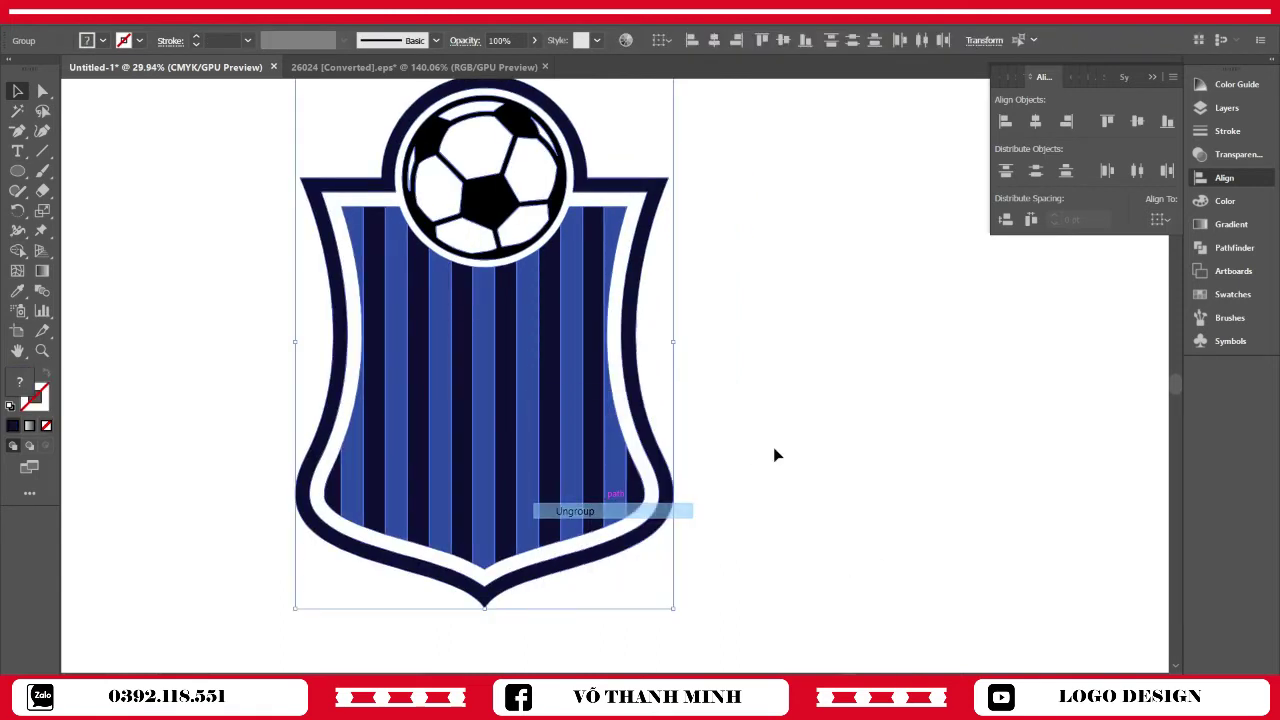
{"action": "left_click", "coordinate": [773, 449]}
{"action": "left_click", "coordinate": [533, 343]}
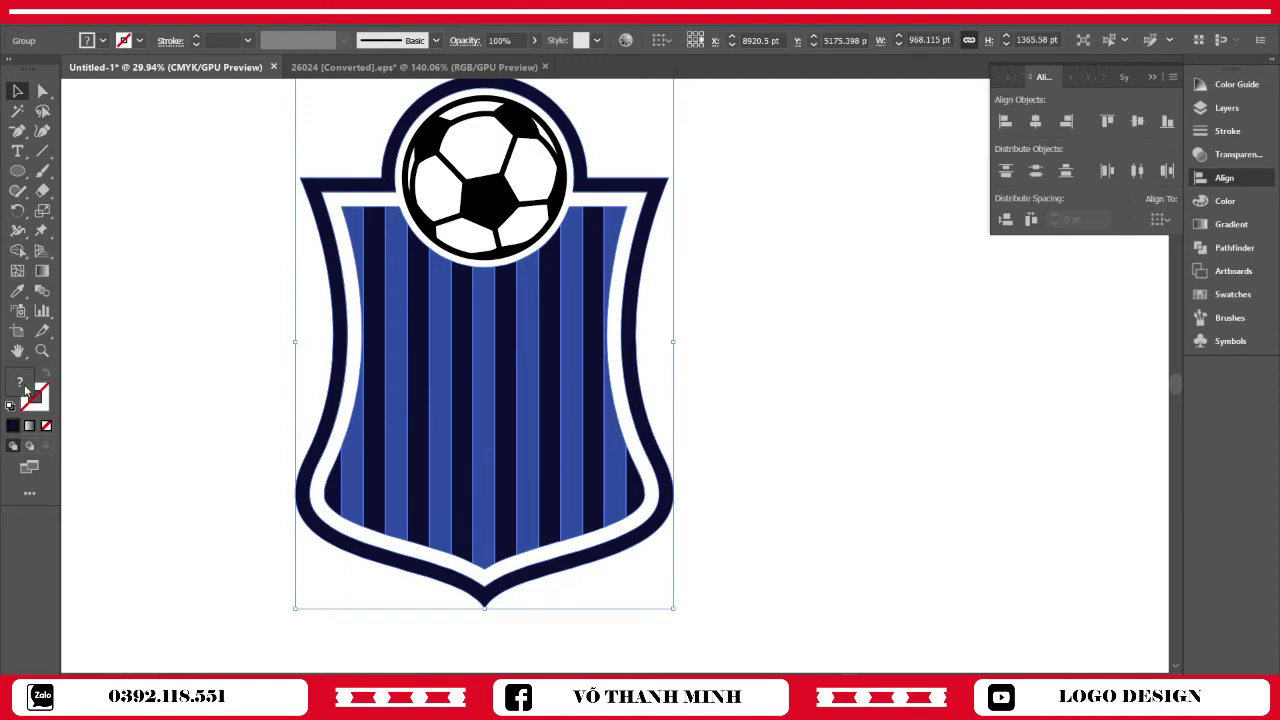
{"action": "right_click", "coordinate": [560, 400]}
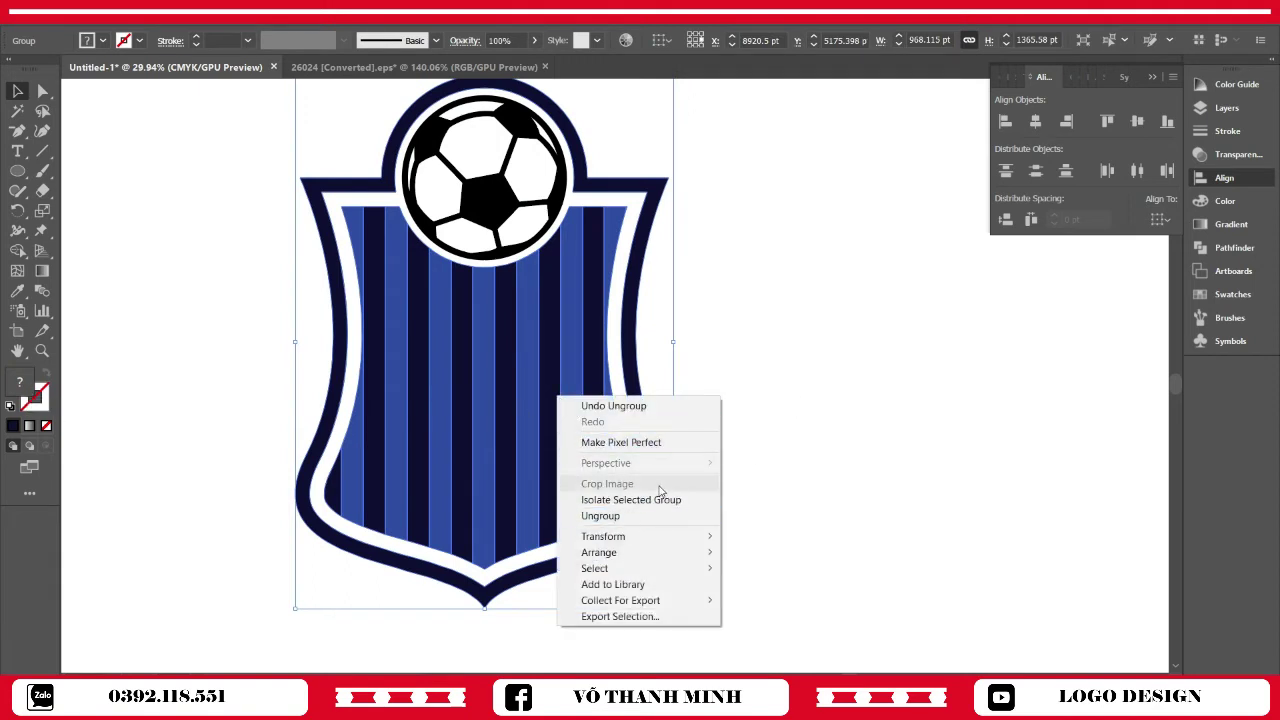
{"action": "left_click", "coordinate": [630, 514]}
{"action": "left_click", "coordinate": [757, 477]}
{"action": "left_click", "coordinate": [528, 353]}
{"action": "left_click", "coordinate": [264, 262]}
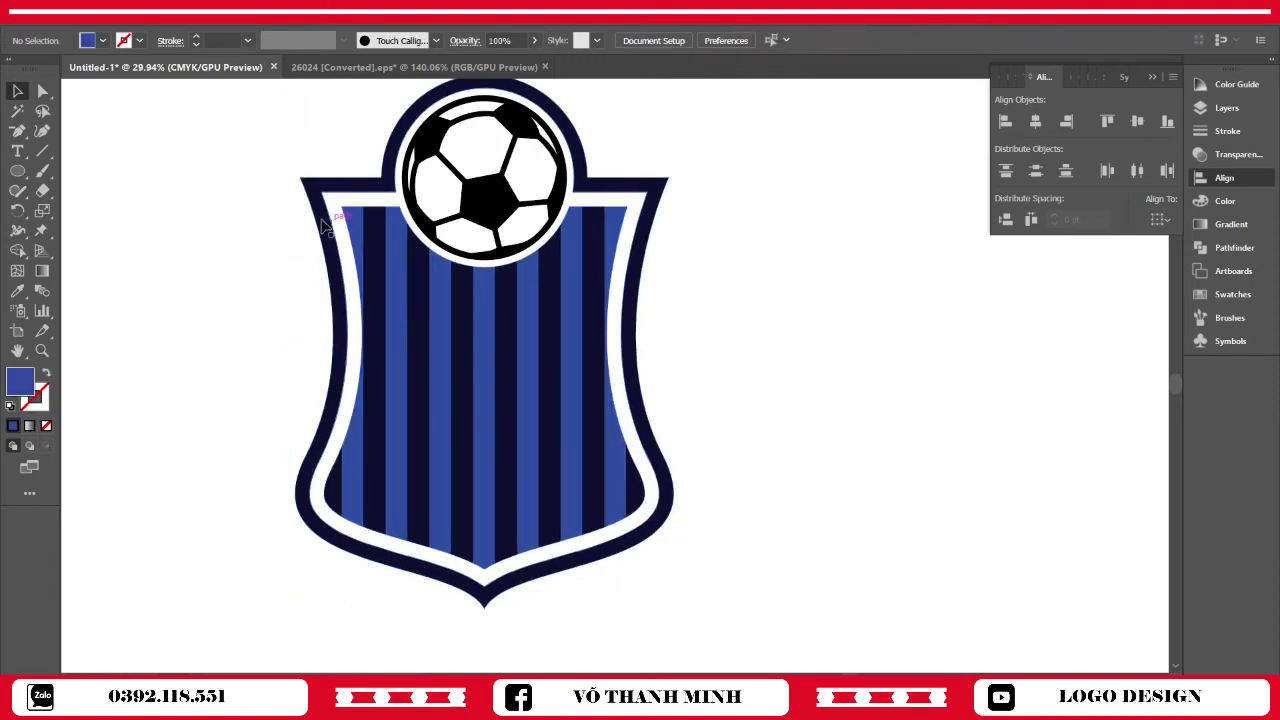
Select the seven lighter blue stripes and change their fill to dark blue #003366
{"action": "left_click", "coordinate": [353, 224]}
{"action": "left_click", "coordinate": [394, 240], "text": "shift"}
{"action": "left_click", "coordinate": [438, 275], "text": "shift"}
{"action": "left_click", "coordinate": [480, 290], "text": "shift"}
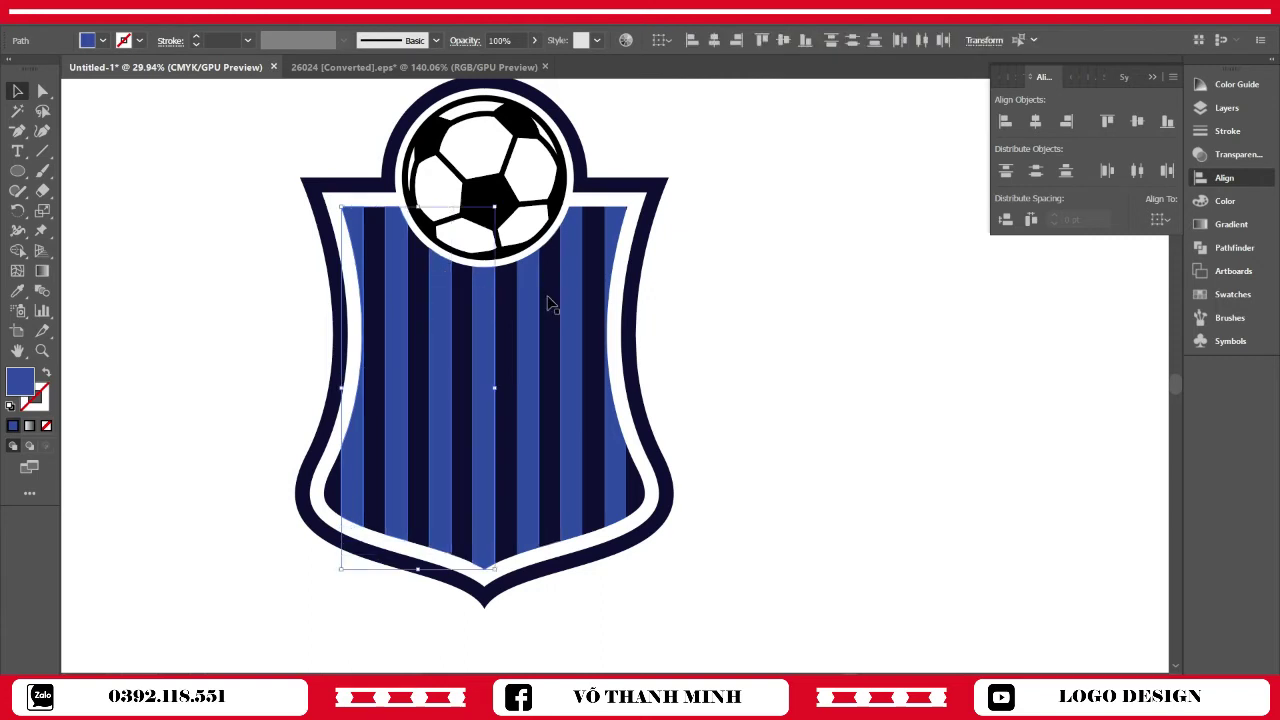
{"action": "left_click", "coordinate": [529, 297], "text": "shift"}
{"action": "left_click", "coordinate": [566, 290], "text": "shift"}
{"action": "left_click", "coordinate": [615, 245], "text": "shift"}
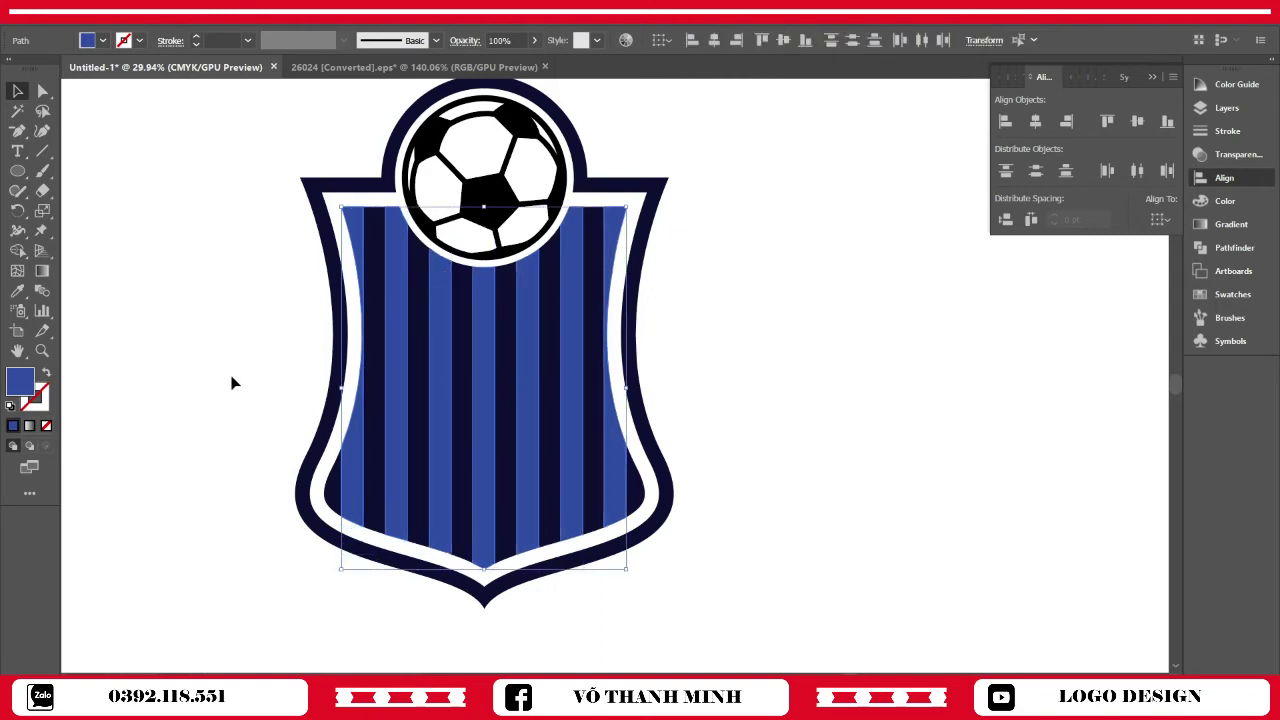
{"action": "double_click", "coordinate": [22, 381]}
{"action": "left_click", "coordinate": [999, 231]}
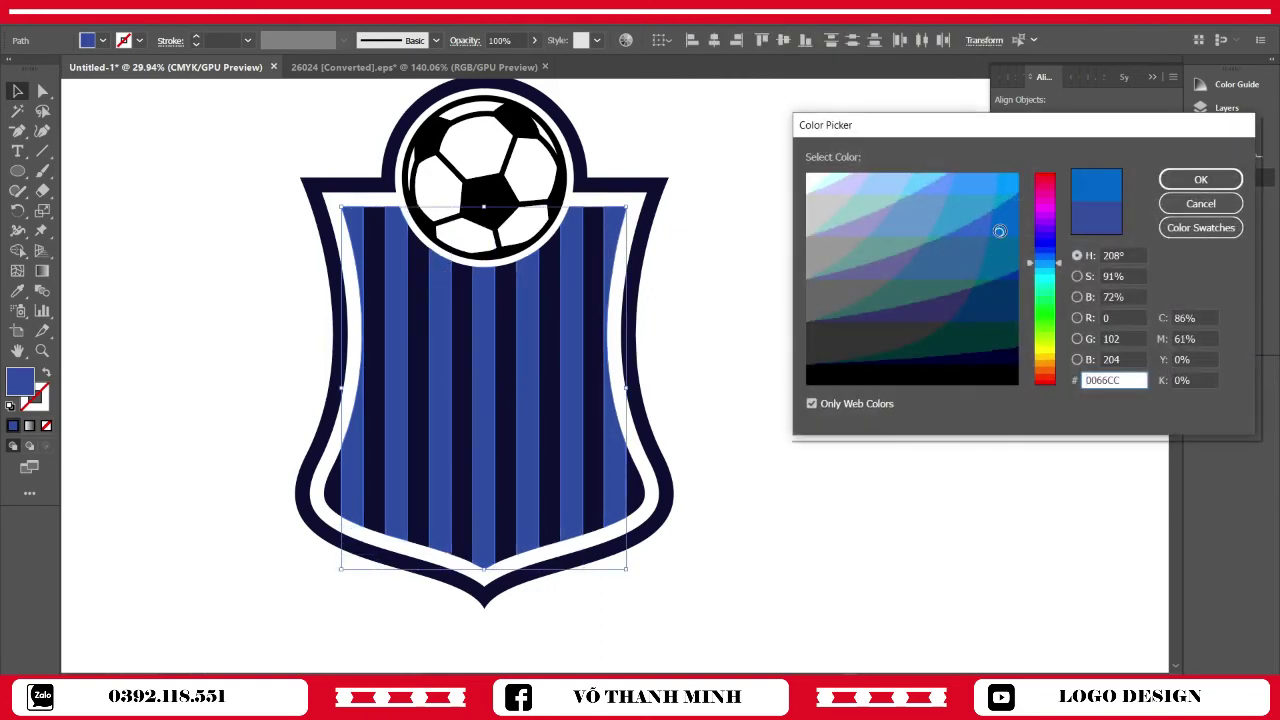
{"action": "left_click", "coordinate": [995, 288]}
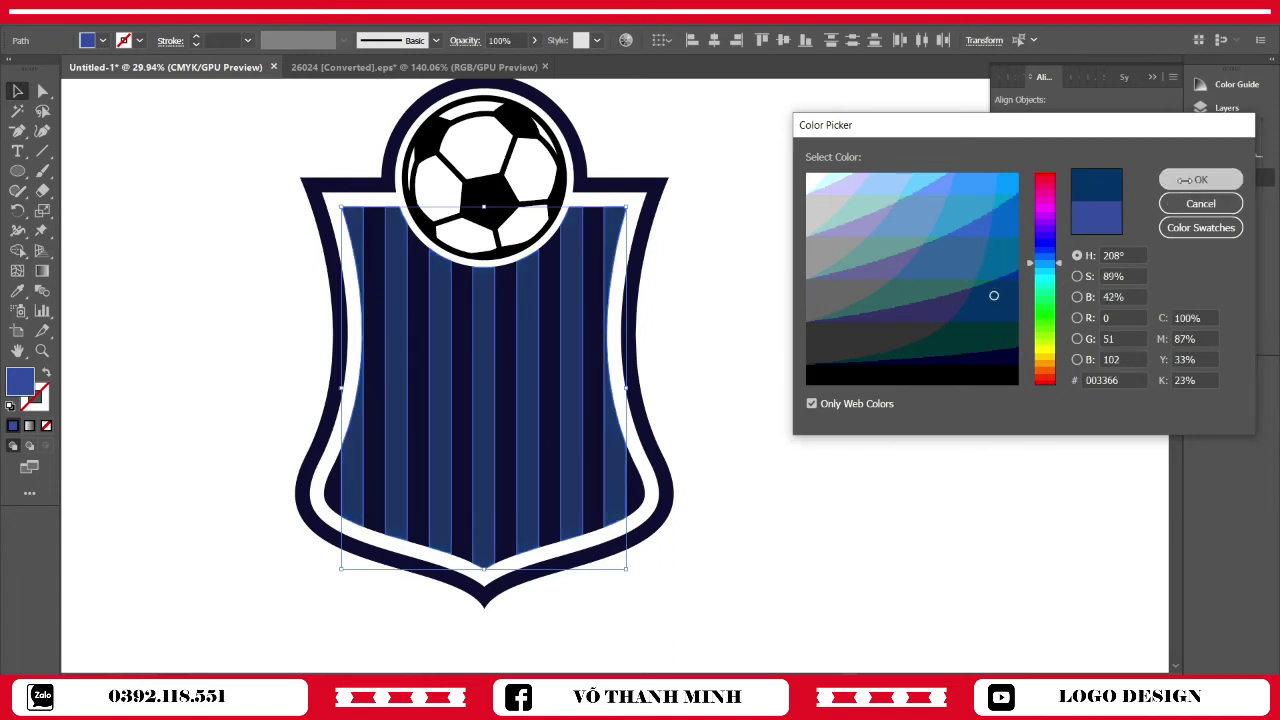
{"action": "left_click", "coordinate": [1200, 179]}
{"action": "left_click", "coordinate": [760, 489]}
Try to recolor the whole grouped soccer ball with the navy sampled from the shield
{"action": "scroll", "coordinate": [760, 492], "scroll_direction": "down", "scroll_amount": 1}
{"action": "scroll", "coordinate": [761, 494], "scroll_direction": "up", "scroll_amount": 1}
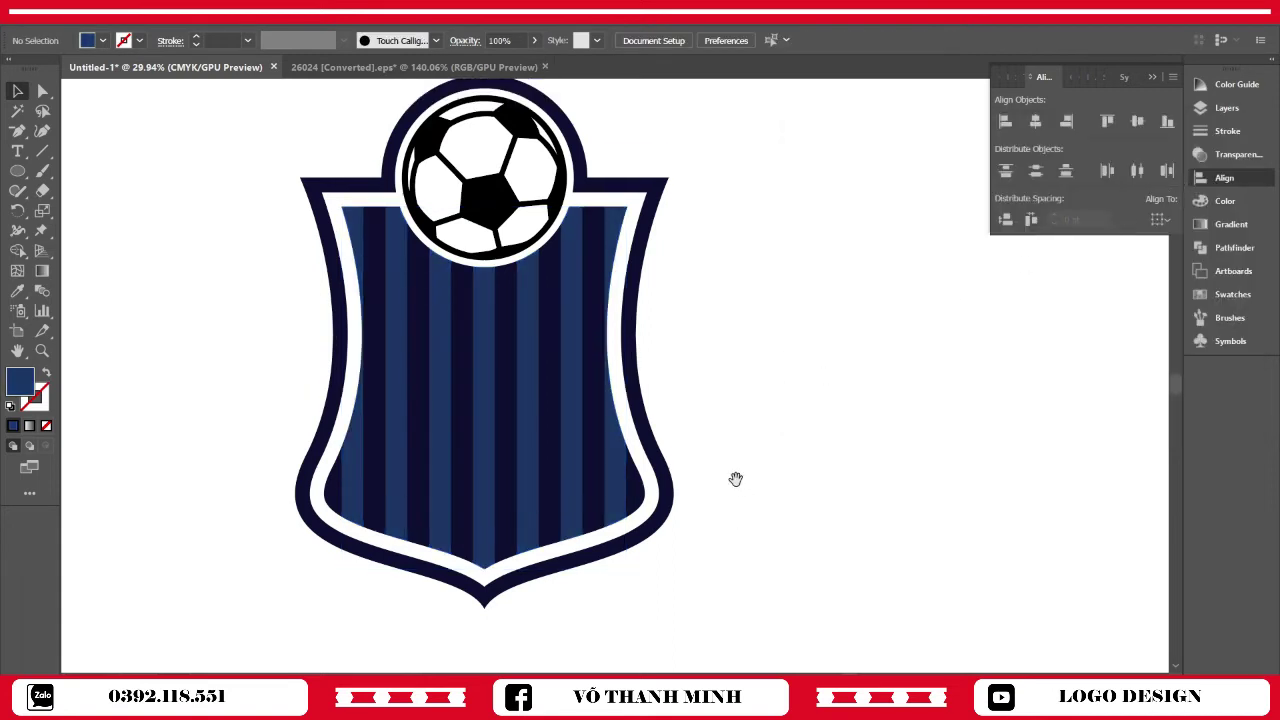
{"action": "left_click_drag", "start_coordinate": [736, 480], "coordinate": [799, 500]}
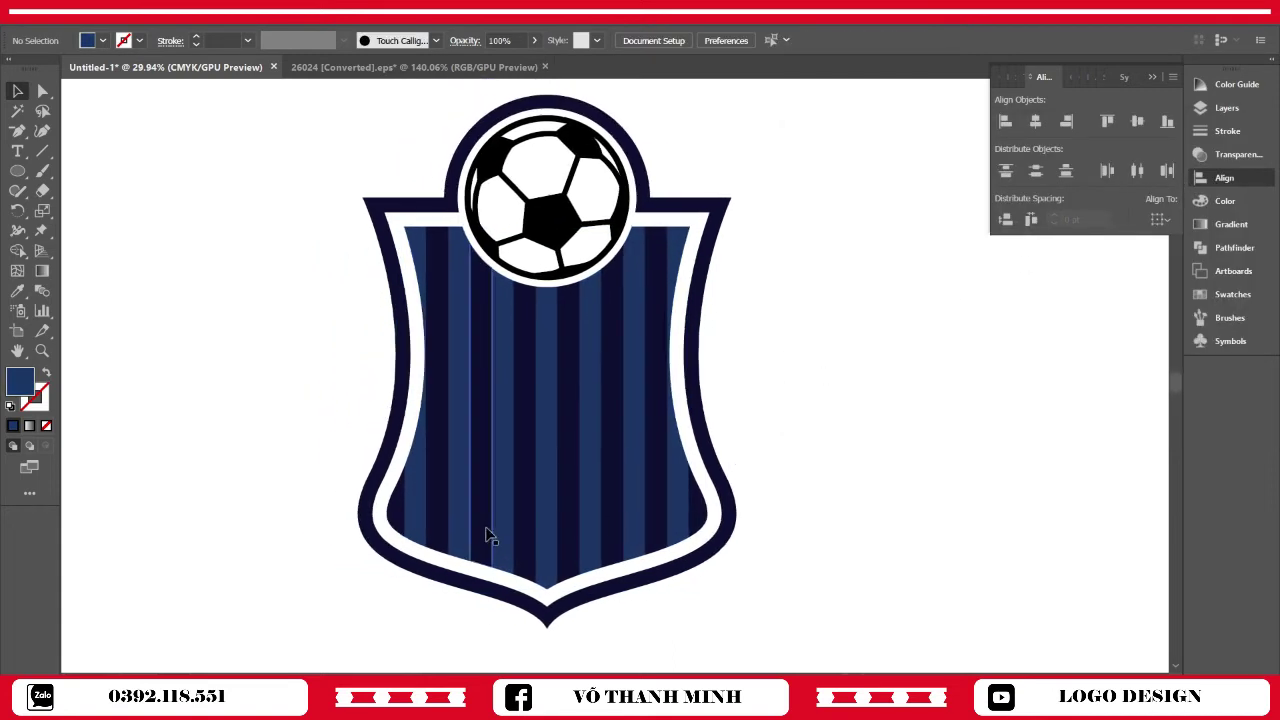
{"action": "left_click", "coordinate": [556, 214]}
{"action": "key", "text": "i"}
{"action": "left_click", "coordinate": [658, 272]}
{"action": "left_click", "coordinate": [663, 267]}
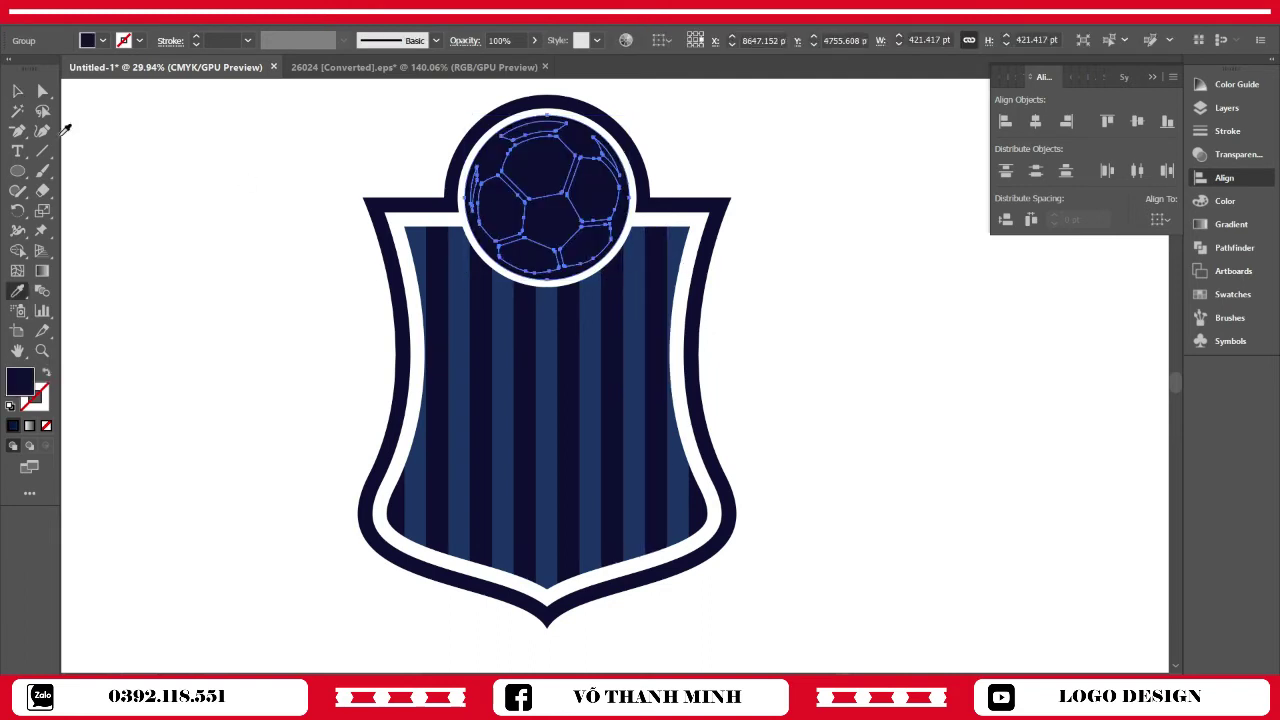
{"action": "left_click", "coordinate": [18, 93]}
{"action": "left_click", "coordinate": [237, 177]}
{"action": "right_click", "coordinate": [532, 177]}
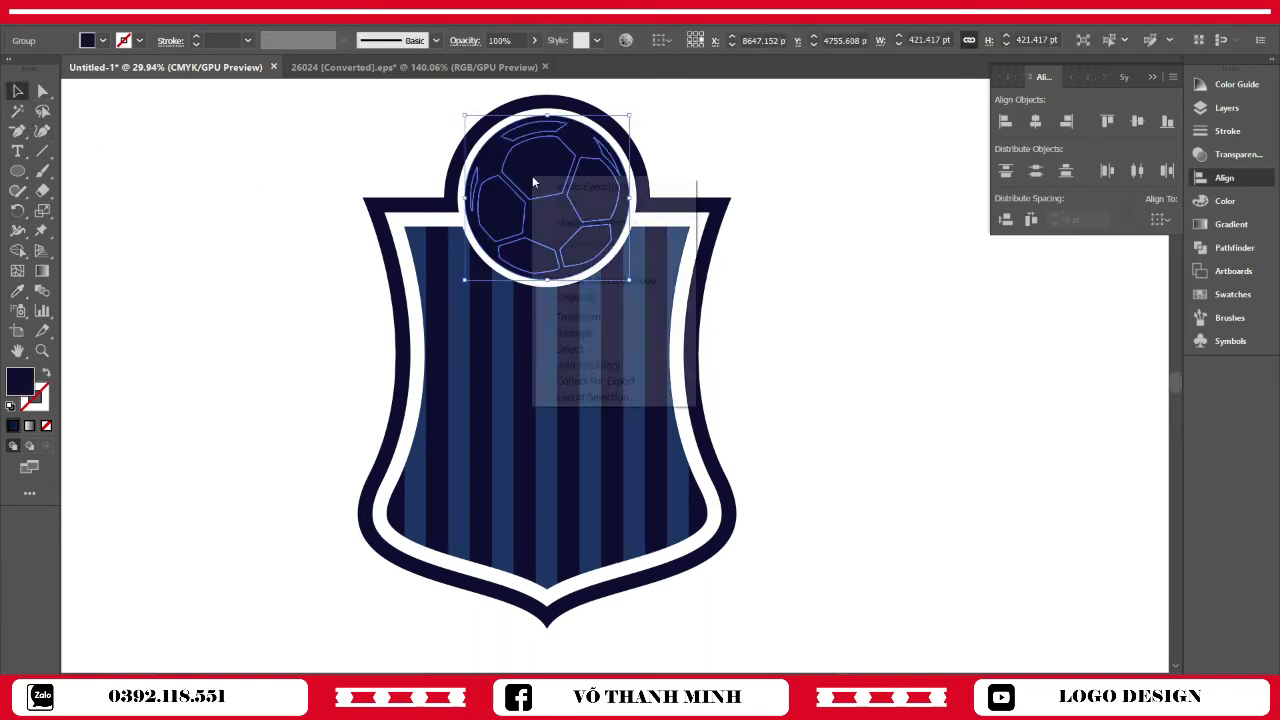
{"action": "left_click", "coordinate": [578, 297]}
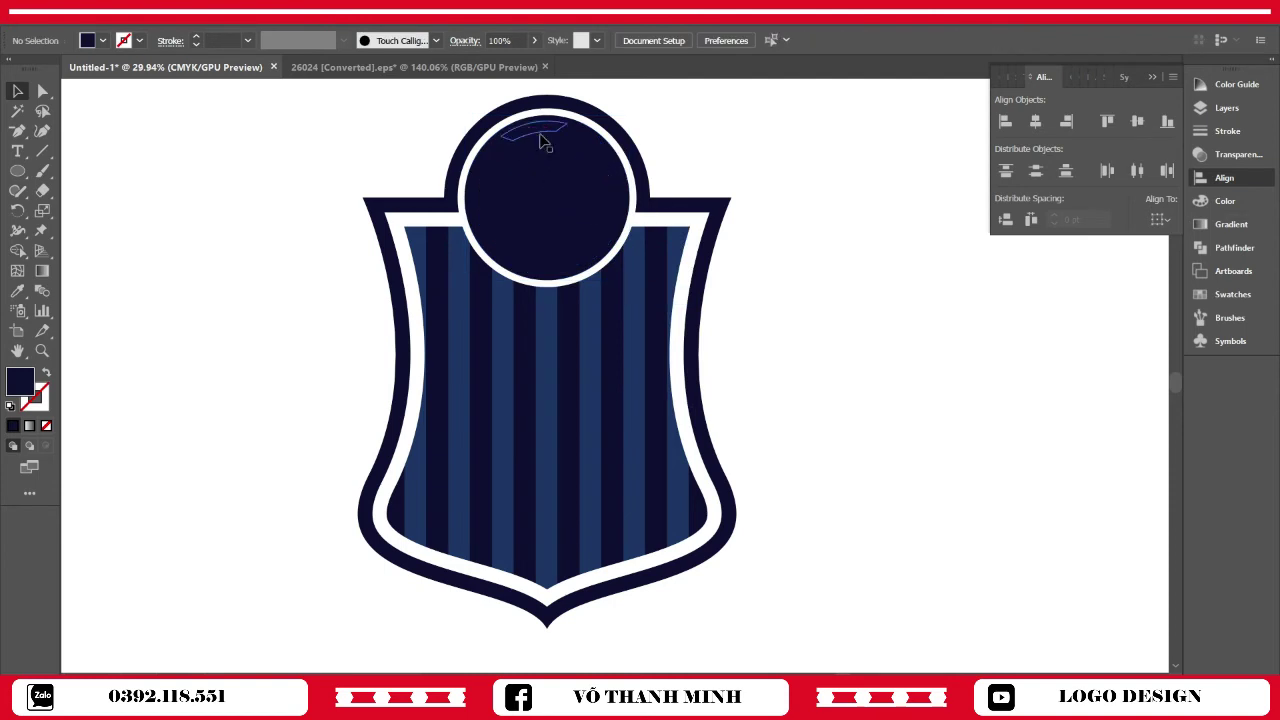
{"action": "key", "text": "ctrl+z"}
{"action": "key", "text": "ctrl+z"}
Ungroup the soccer ball and recolor only its black compound path with the shield's navy
{"action": "right_click", "coordinate": [527, 171]}
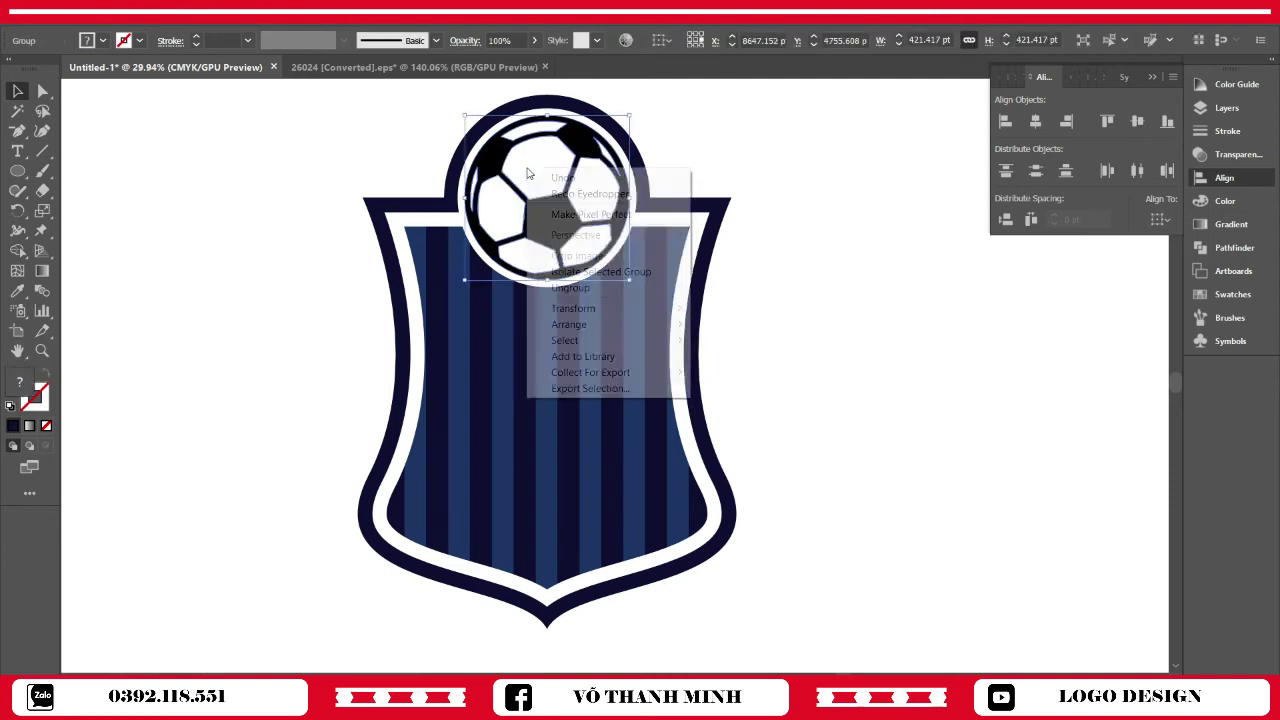
{"action": "left_click", "coordinate": [594, 290]}
{"action": "left_click", "coordinate": [926, 317]}
{"action": "left_click", "coordinate": [495, 156]}
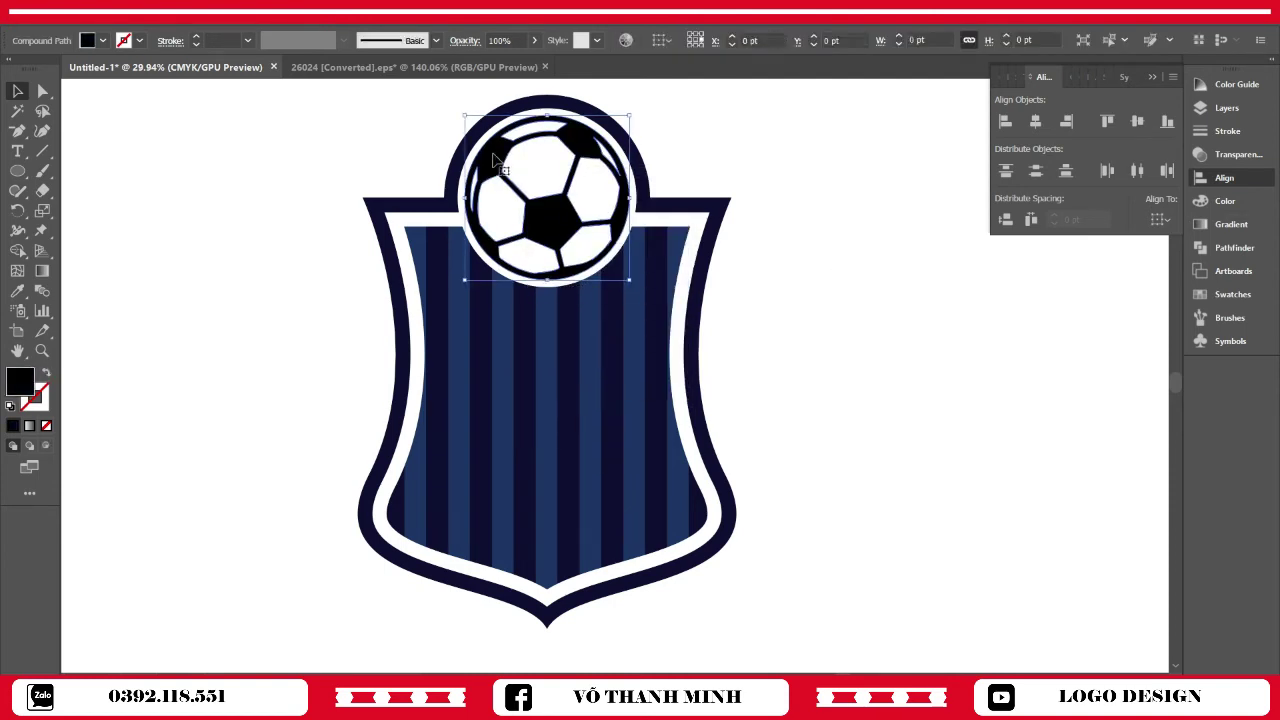
{"action": "key", "text": "i"}
{"action": "left_click", "coordinate": [577, 300]}
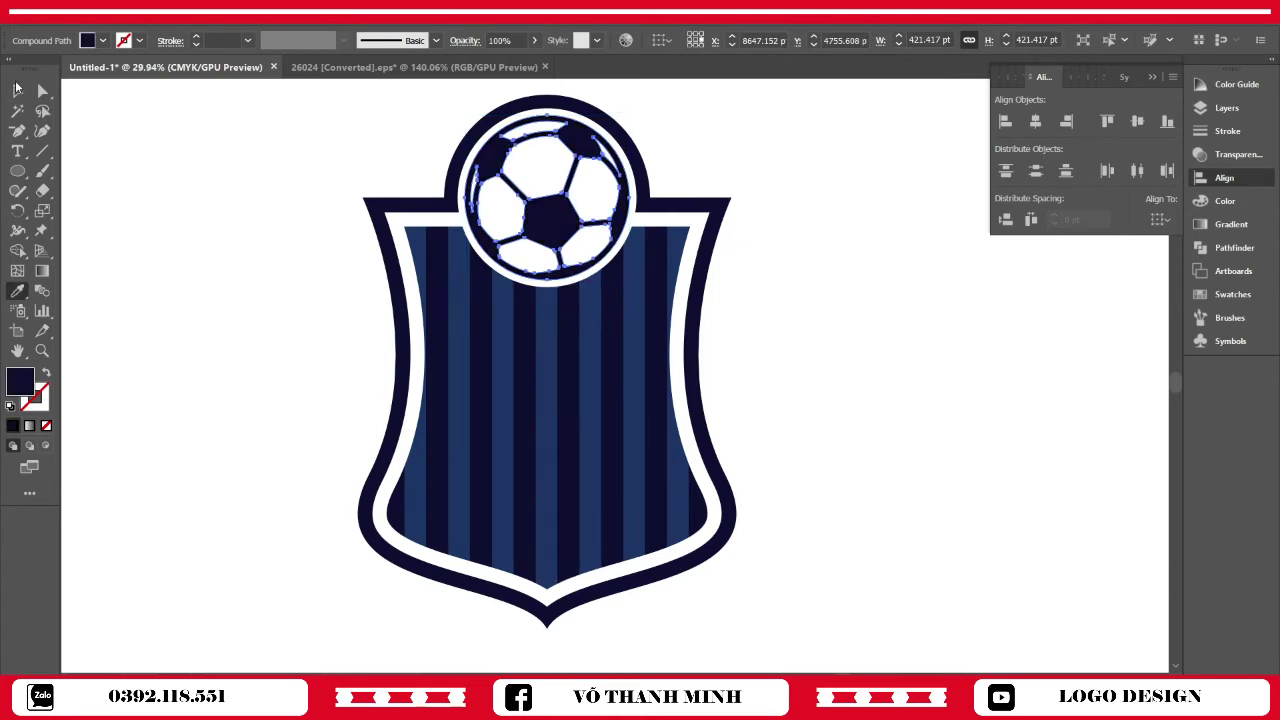
{"action": "key", "text": "v"}
{"action": "left_click", "coordinate": [335, 261]}
Examine the recolored ball and stripes of the badge at different zoom levels
{"action": "scroll", "coordinate": [622, 384], "scroll_direction": "down", "scroll_amount": 1}
{"action": "scroll", "coordinate": [606, 378], "scroll_direction": "up", "scroll_amount": 3}
{"action": "key", "text": "z"}
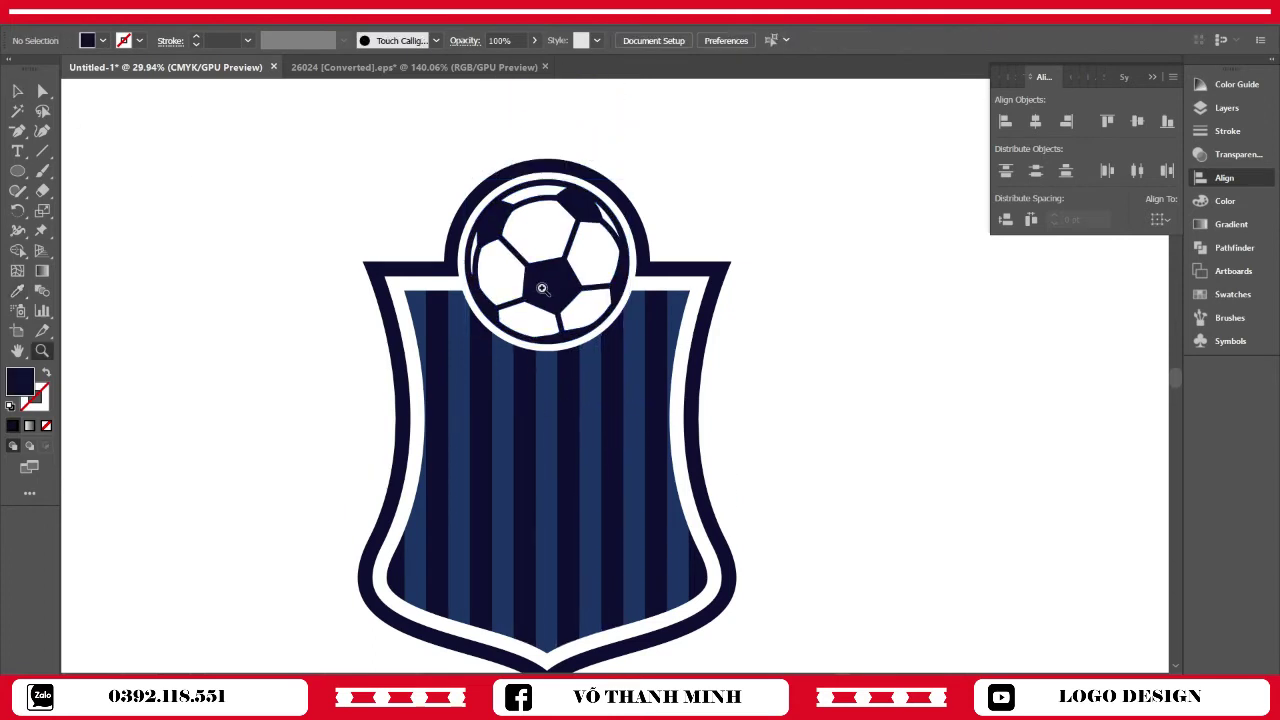
{"action": "left_click_drag", "start_coordinate": [538, 286], "coordinate": [497, 406]}
{"action": "scroll", "coordinate": [651, 451], "scroll_direction": "down", "scroll_amount": 2}
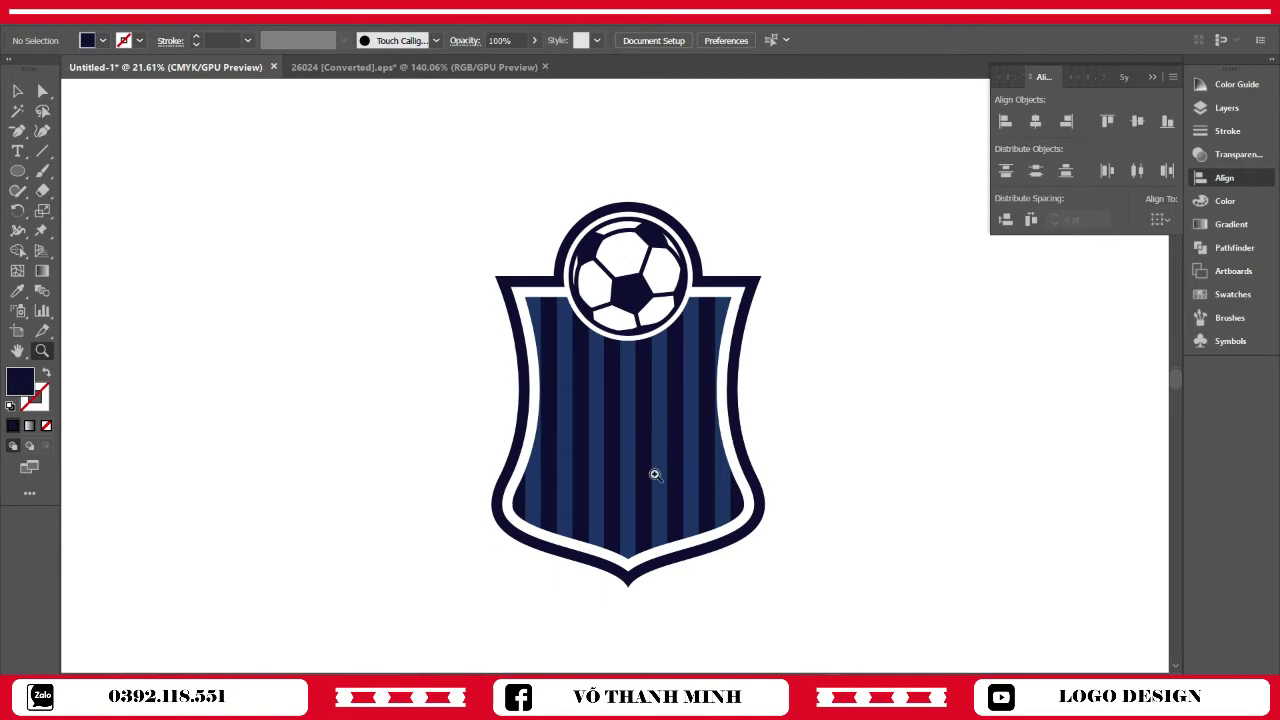
{"action": "left_click_drag", "start_coordinate": [658, 303], "coordinate": [683, 522]}
{"action": "left_click_drag", "start_coordinate": [750, 485], "coordinate": [552, 356]}
{"action": "left_click_drag", "start_coordinate": [538, 404], "coordinate": [582, 398]}
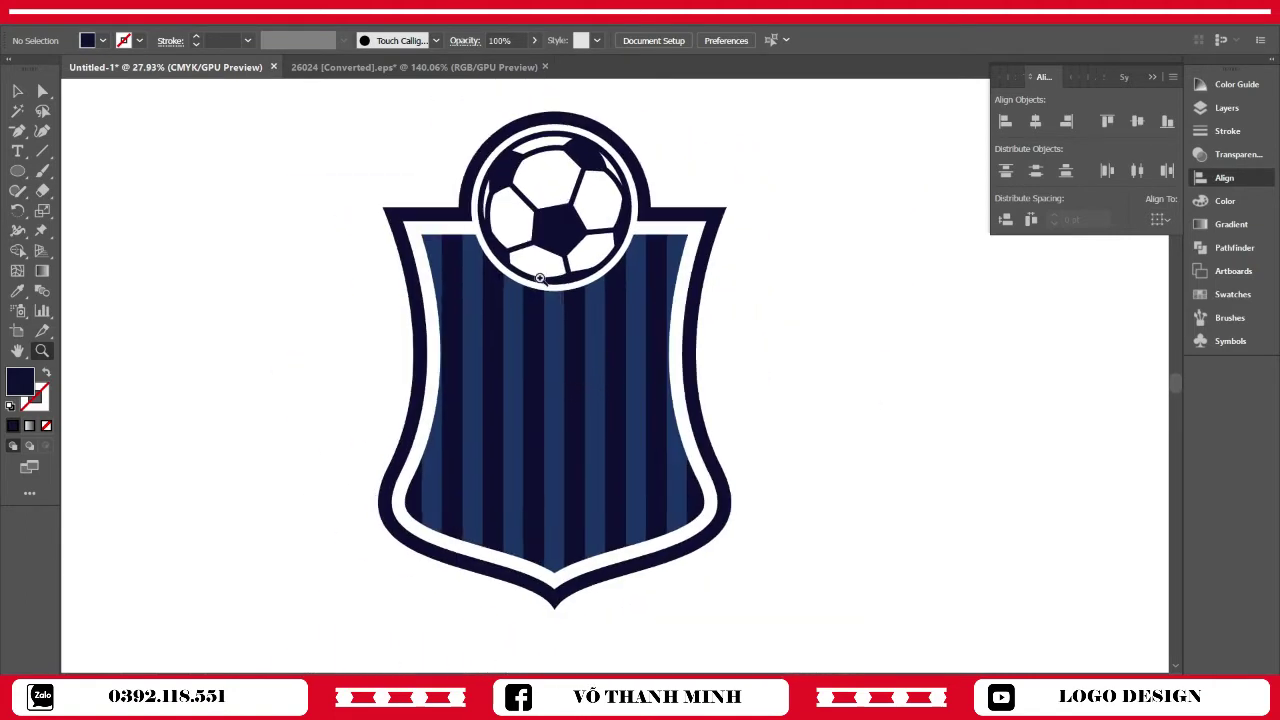
Select the shield, stripes and soccer ball and group them into one object
{"action": "left_click_drag", "start_coordinate": [255, 97], "coordinate": [800, 622]}
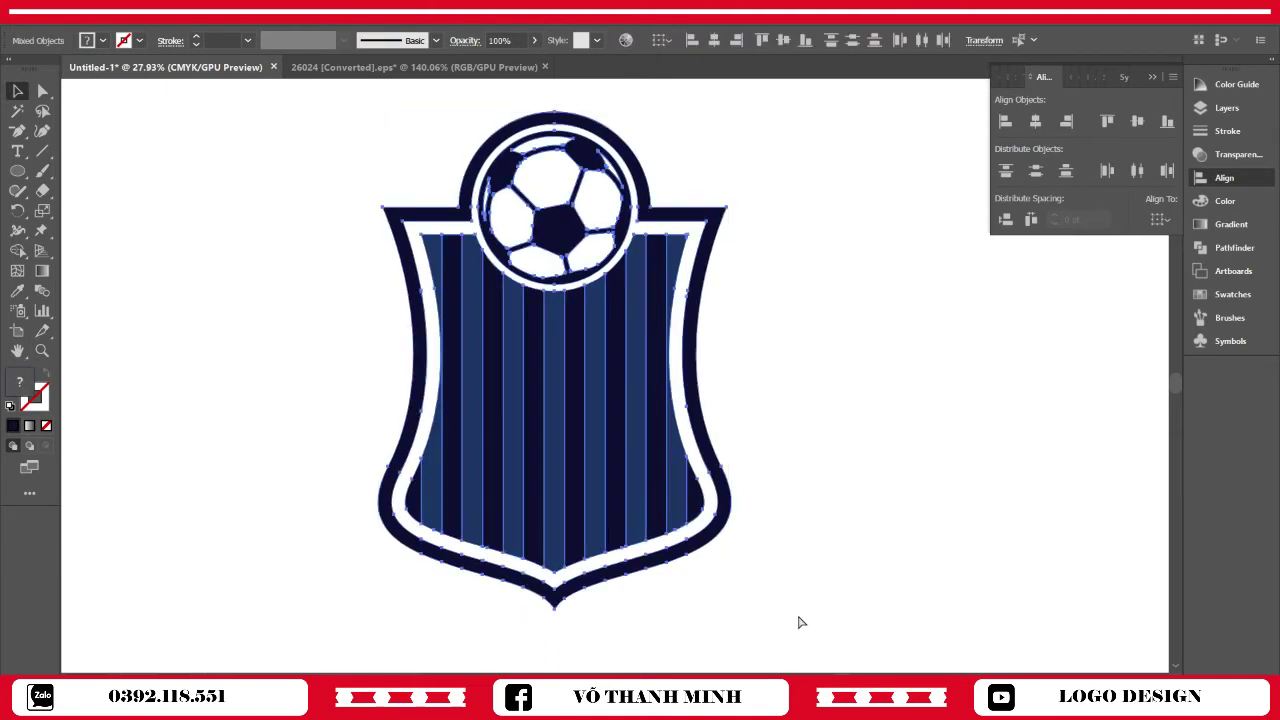
{"action": "key", "text": "ctrl+g"}
{"action": "left_click", "coordinate": [812, 483]}
{"action": "scroll", "coordinate": [809, 483], "scroll_direction": "down", "scroll_amount": 1}
{"action": "scroll", "coordinate": [809, 483], "scroll_direction": "up", "scroll_amount": 1}
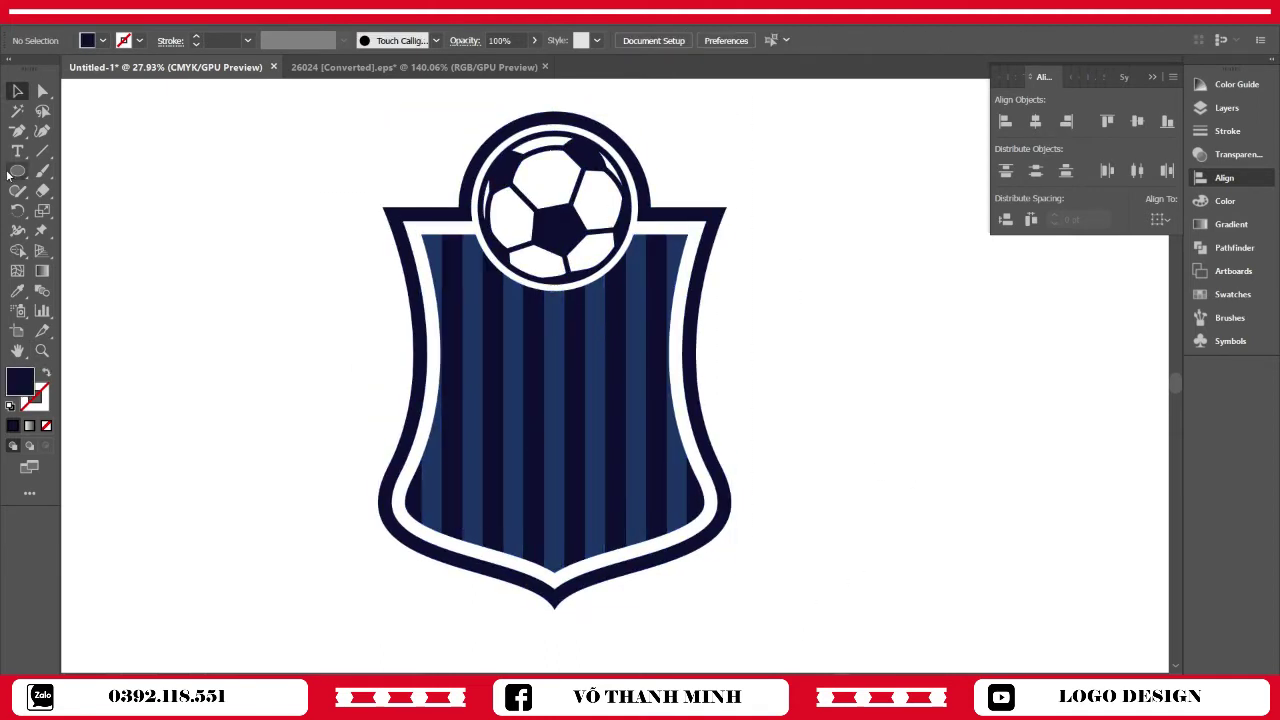
Draw a navy rectangle about 1185 pt wide and 229 pt high across the lower part of the shield
{"action": "left_click_drag", "start_coordinate": [17, 171], "coordinate": [38, 170]}
{"action": "left_click", "coordinate": [100, 171]}
{"action": "scroll", "coordinate": [398, 467], "scroll_direction": "down", "scroll_amount": 1}
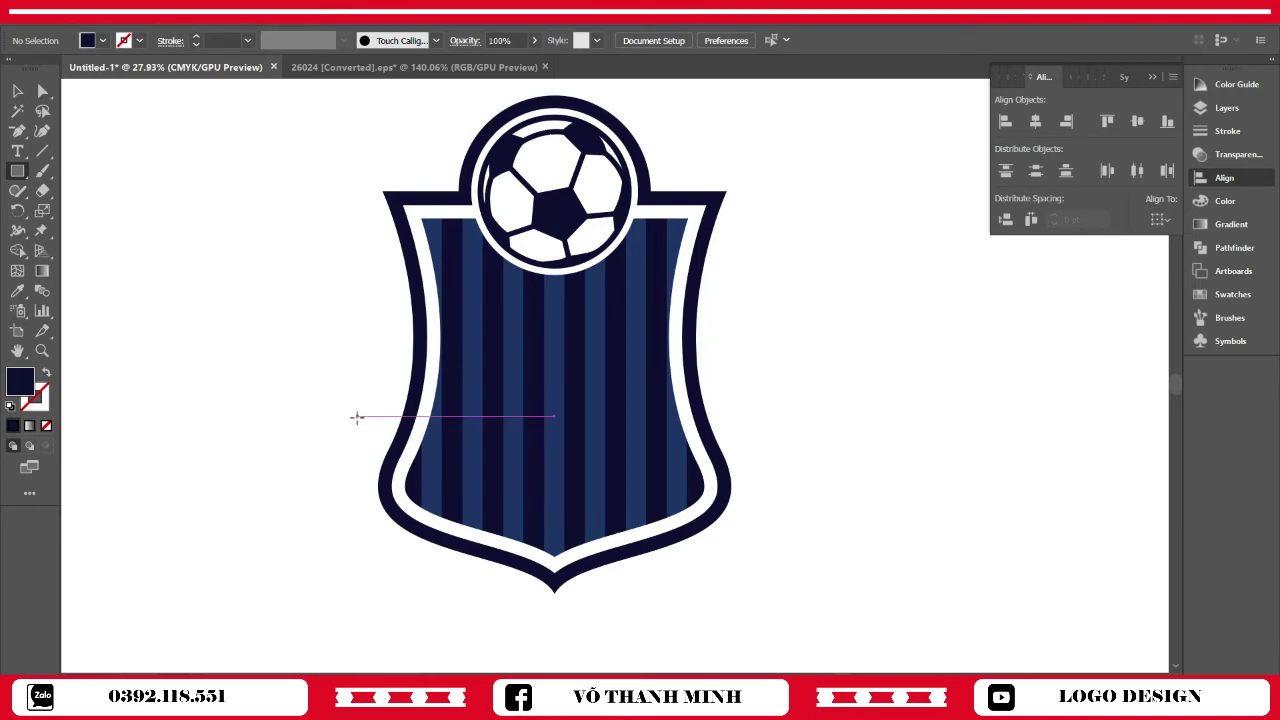
{"action": "left_click_drag", "start_coordinate": [348, 417], "coordinate": [781, 498]}
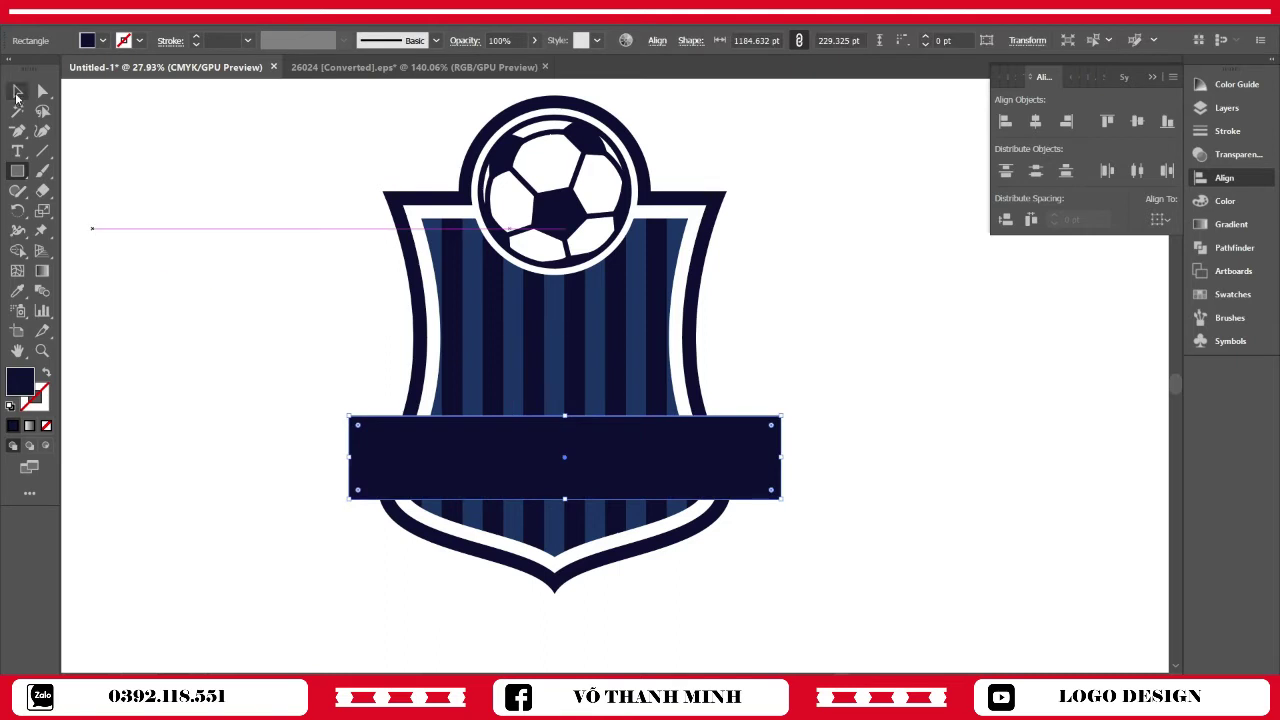
Select the rectangle and the badge group, and center the rectangle horizontally on the badge as key object
{"action": "left_click", "coordinate": [17, 91]}
{"action": "left_click", "coordinate": [800, 394]}
{"action": "left_click", "coordinate": [622, 366]}
{"action": "key", "text": "ctrl+shift+bracketright"}
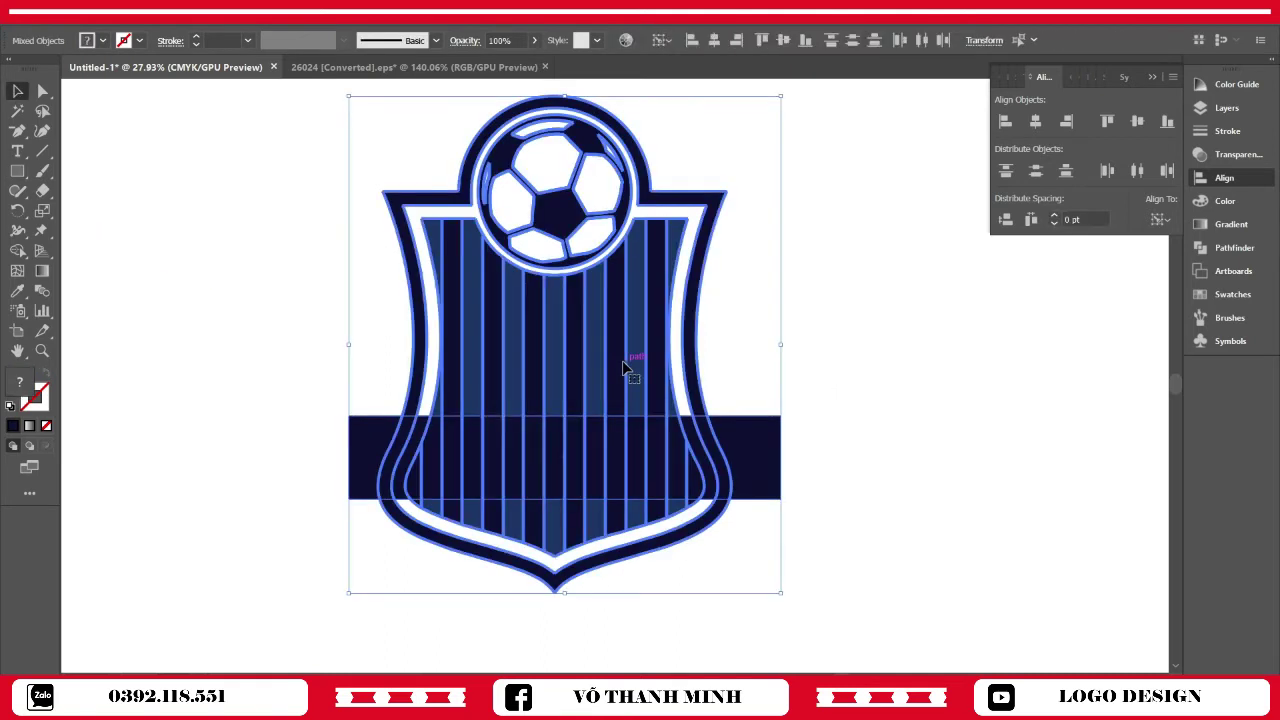
{"action": "left_click", "coordinate": [714, 40]}
{"action": "left_click", "coordinate": [866, 517]}
{"action": "scroll", "coordinate": [866, 517], "scroll_direction": "down", "scroll_amount": 1}
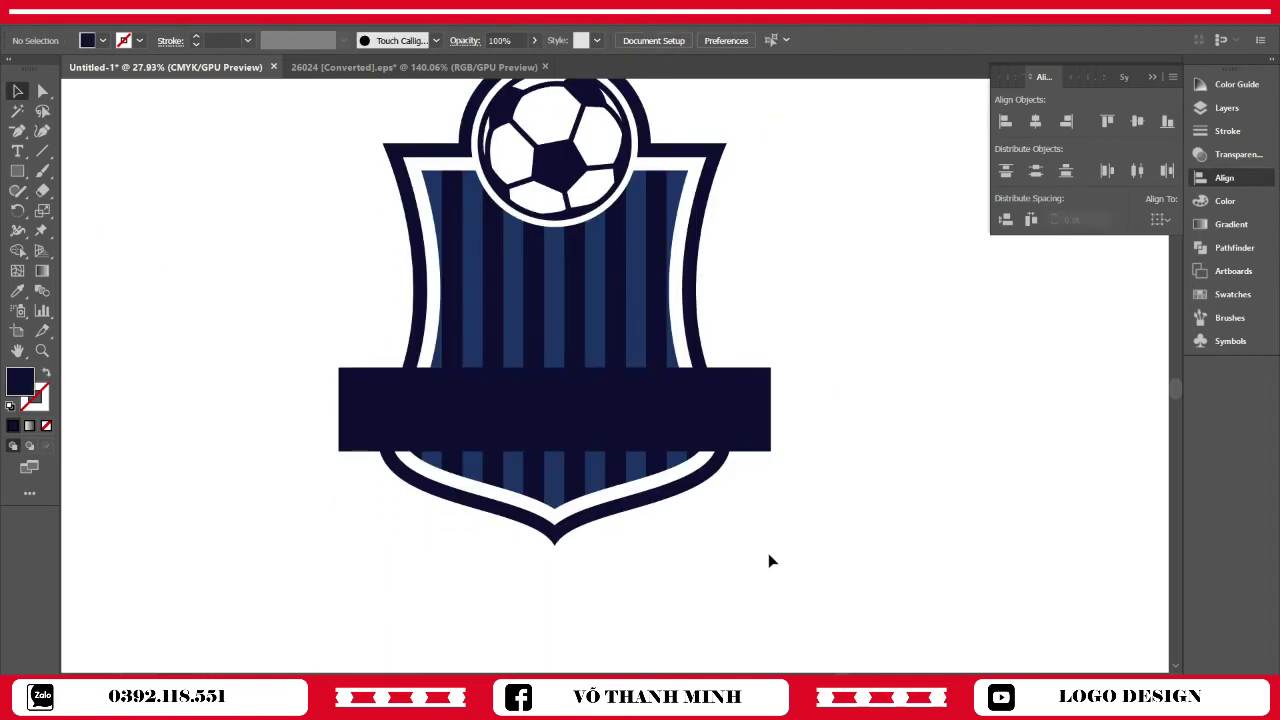
Lower the top edge of the navy banner rectangle, reducing its height to about 216 pt
{"action": "left_click", "coordinate": [560, 385]}
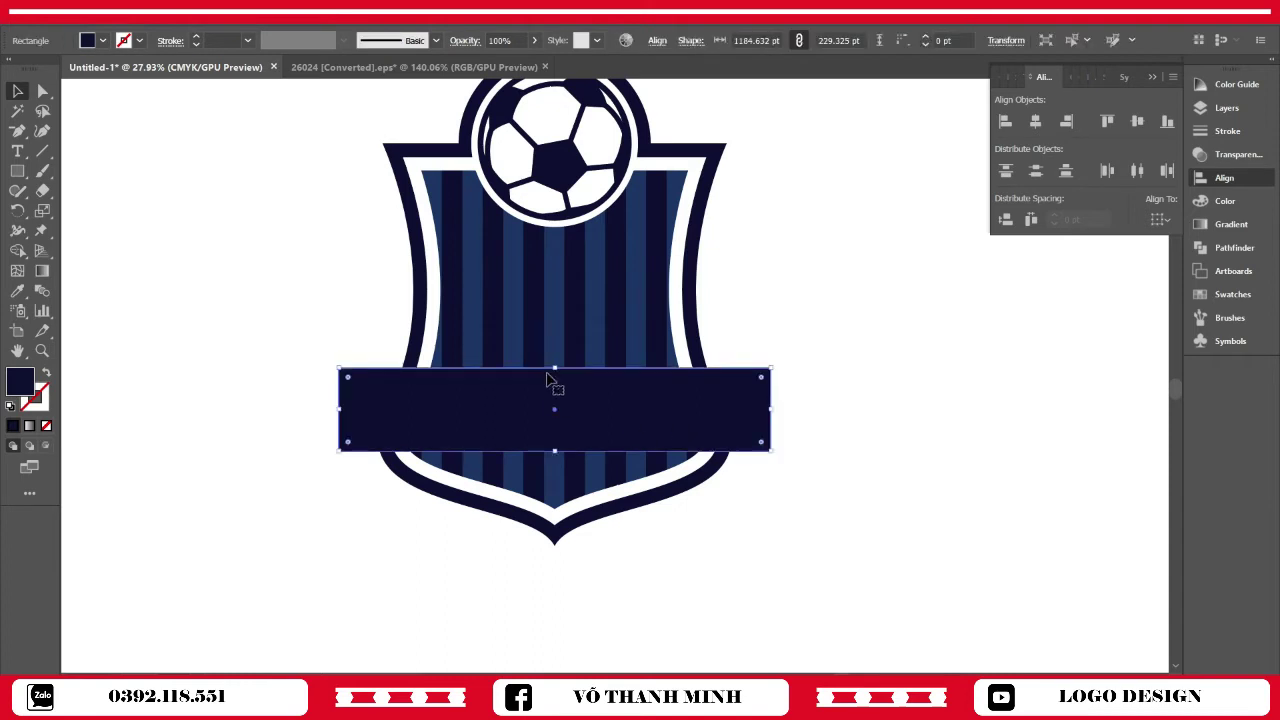
{"action": "left_click_drag", "start_coordinate": [555, 371], "coordinate": [555, 376]}
{"action": "left_click", "coordinate": [891, 443]}
{"action": "scroll", "coordinate": [870, 579], "scroll_direction": "down", "scroll_amount": 1}
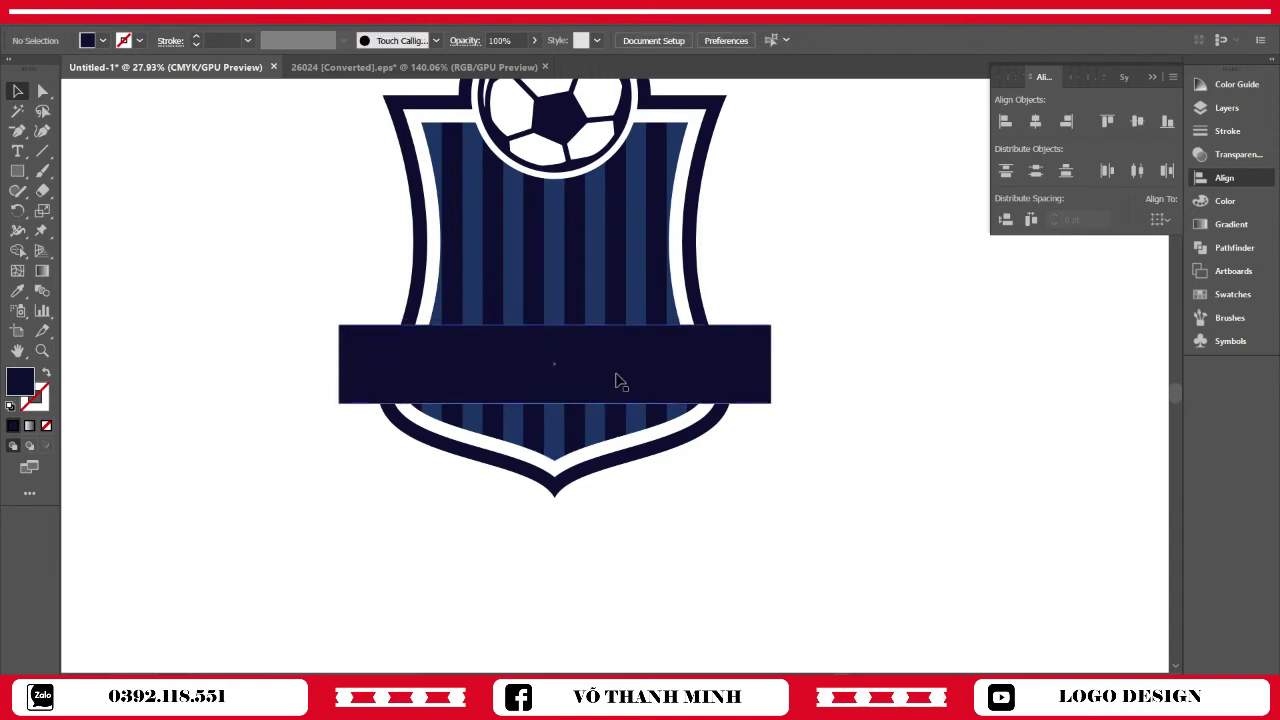
{"action": "scroll", "coordinate": [851, 300], "scroll_direction": "up", "scroll_amount": 2}
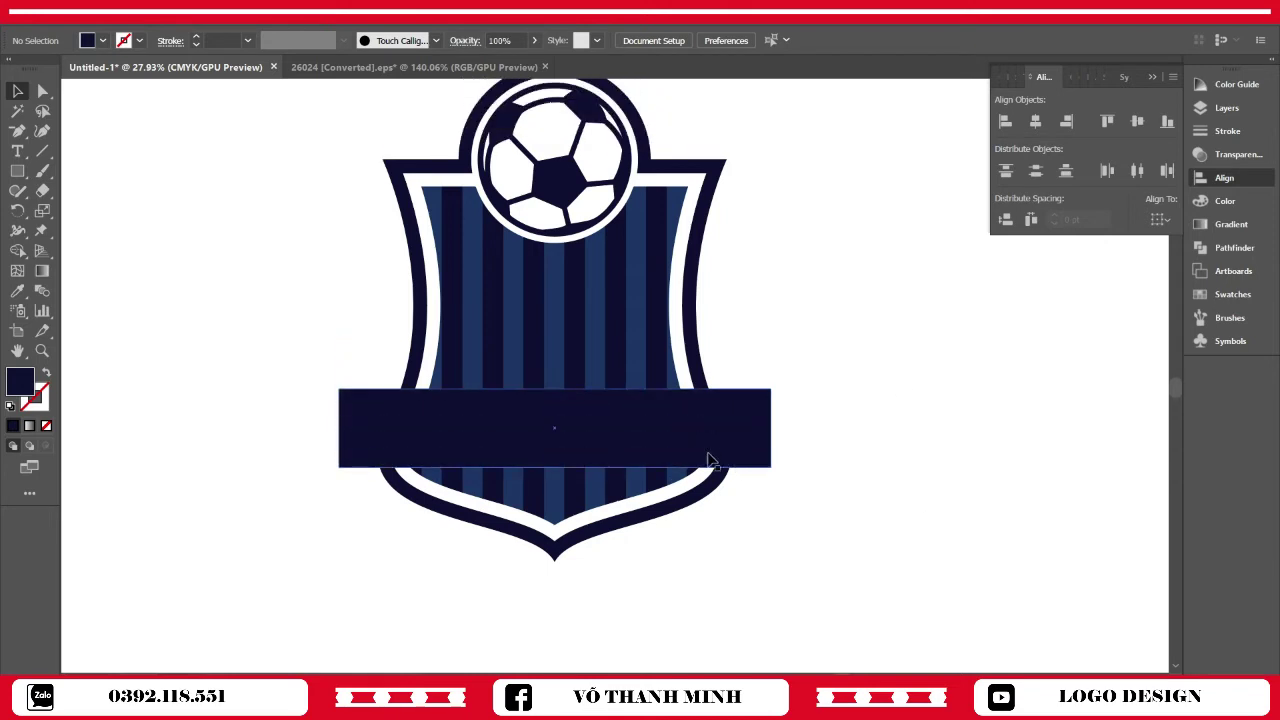
Recolor the banner rectangle red, trying several red swatches and then refining the fill to a crimson red in the Color Picker
{"action": "left_click", "coordinate": [705, 456]}
{"action": "left_click", "coordinate": [1198, 293]}
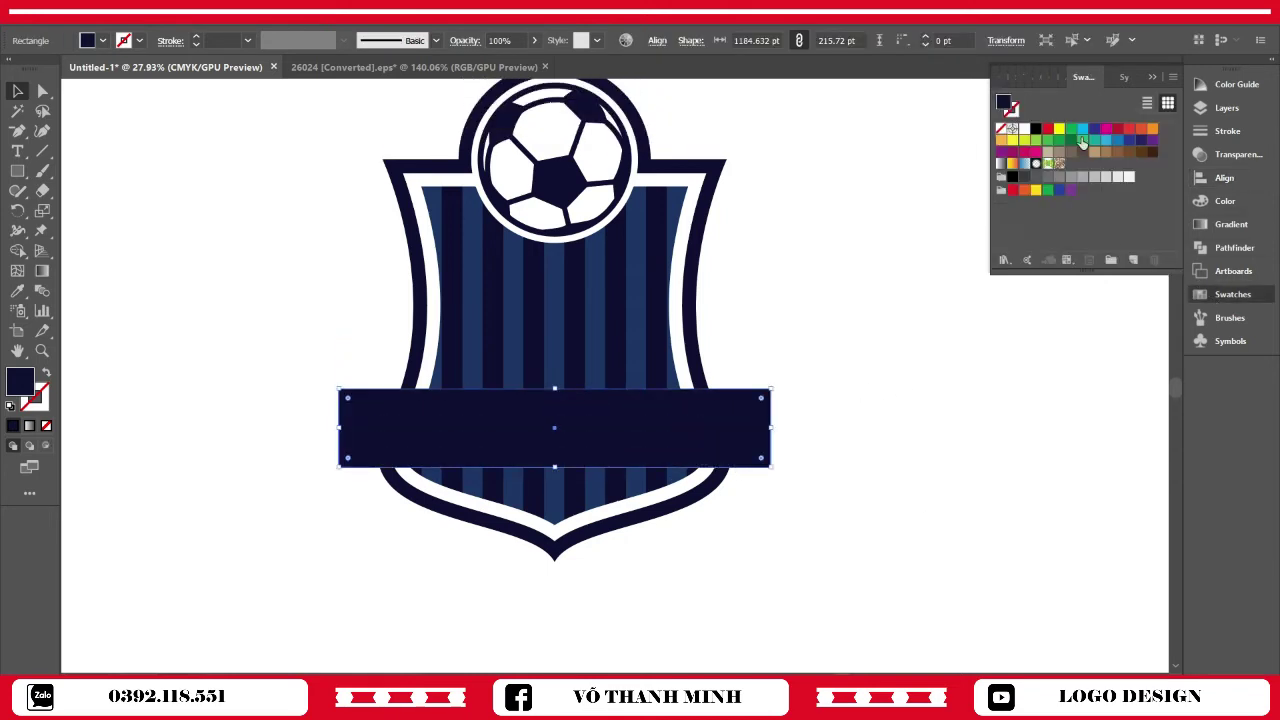
{"action": "left_click", "coordinate": [1140, 129]}
{"action": "left_click", "coordinate": [1130, 129]}
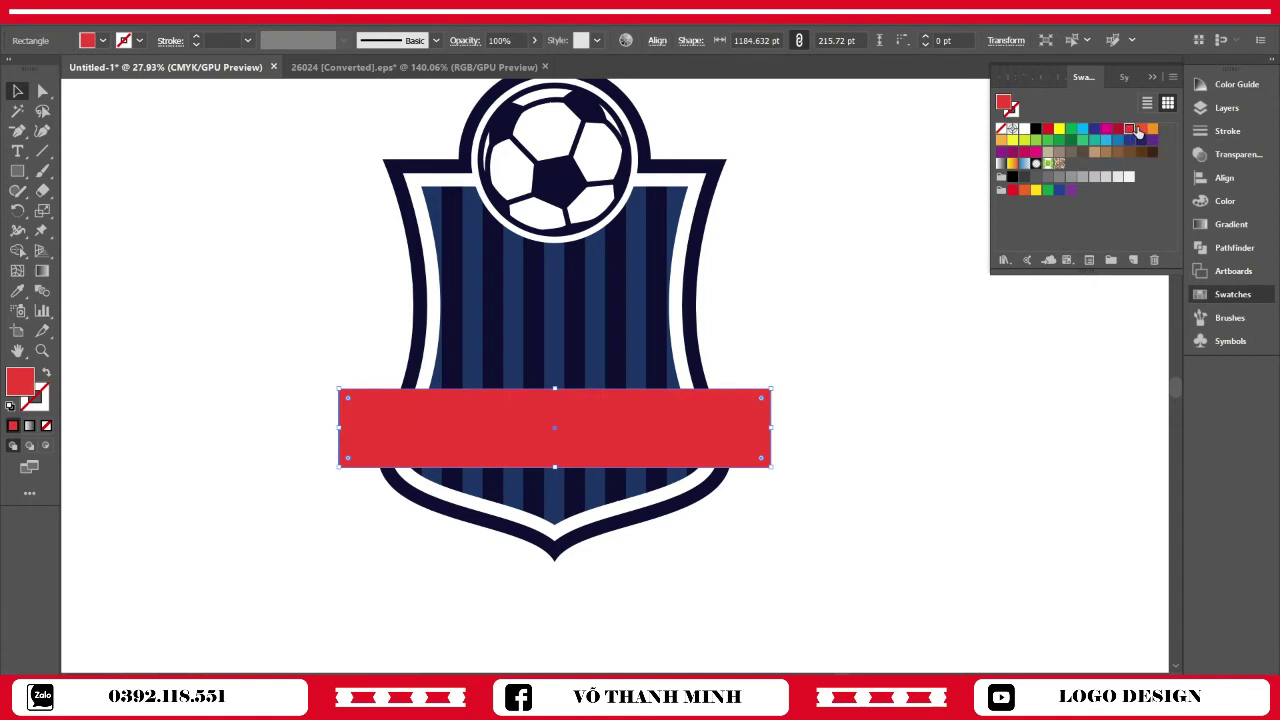
{"action": "left_click", "coordinate": [1142, 129]}
{"action": "left_click", "coordinate": [1118, 129]}
{"action": "left_click", "coordinate": [945, 390]}
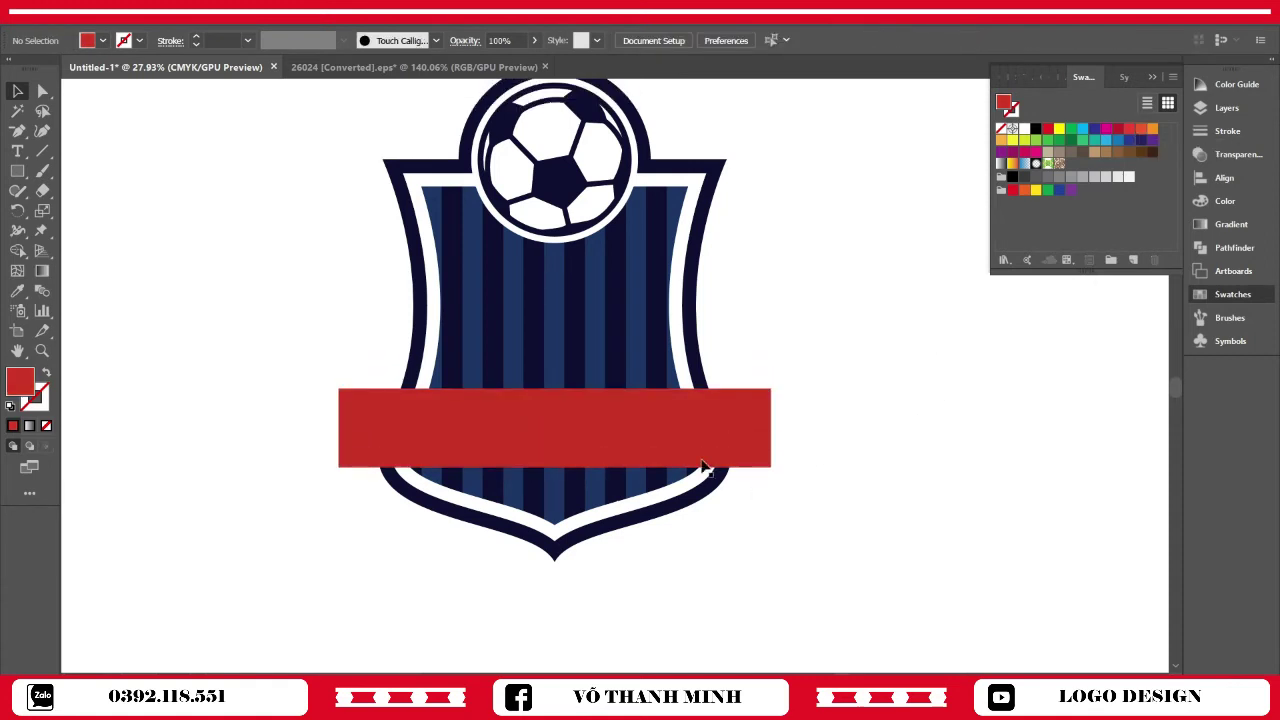
{"action": "left_click", "coordinate": [703, 464]}
{"action": "double_click", "coordinate": [22, 384]}
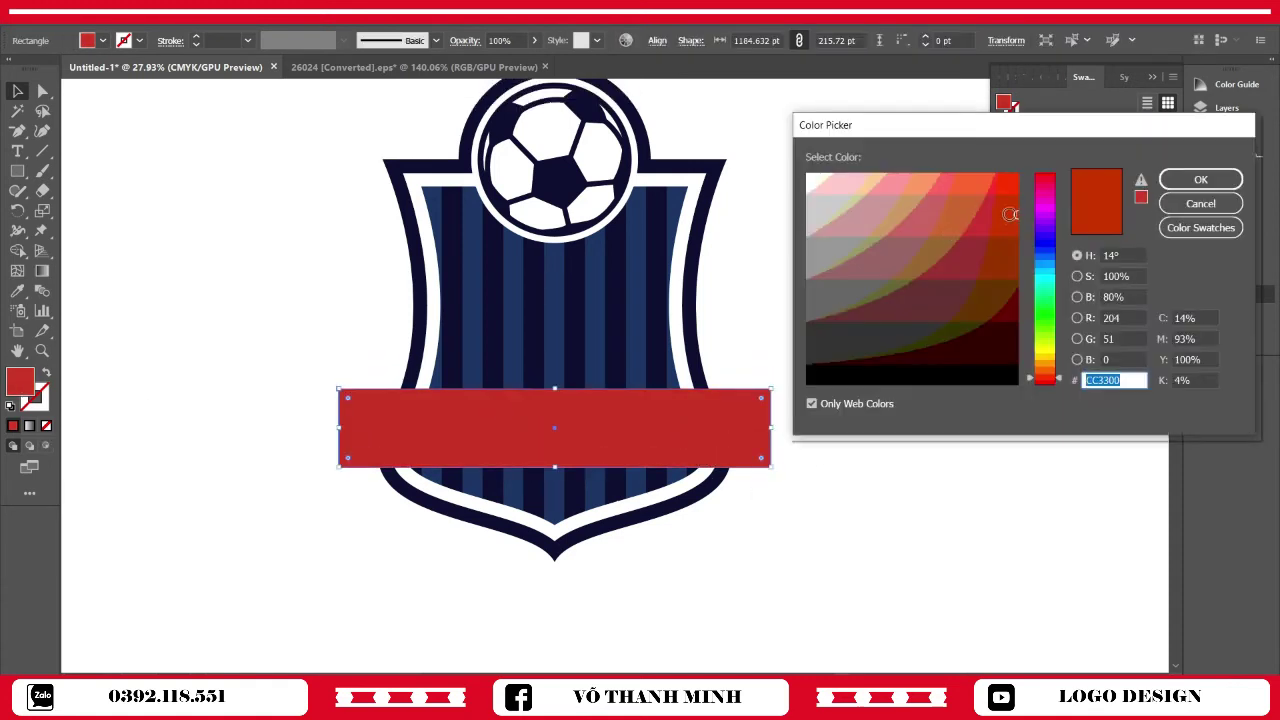
{"action": "left_click", "coordinate": [1200, 179]}
{"action": "left_click", "coordinate": [946, 430]}
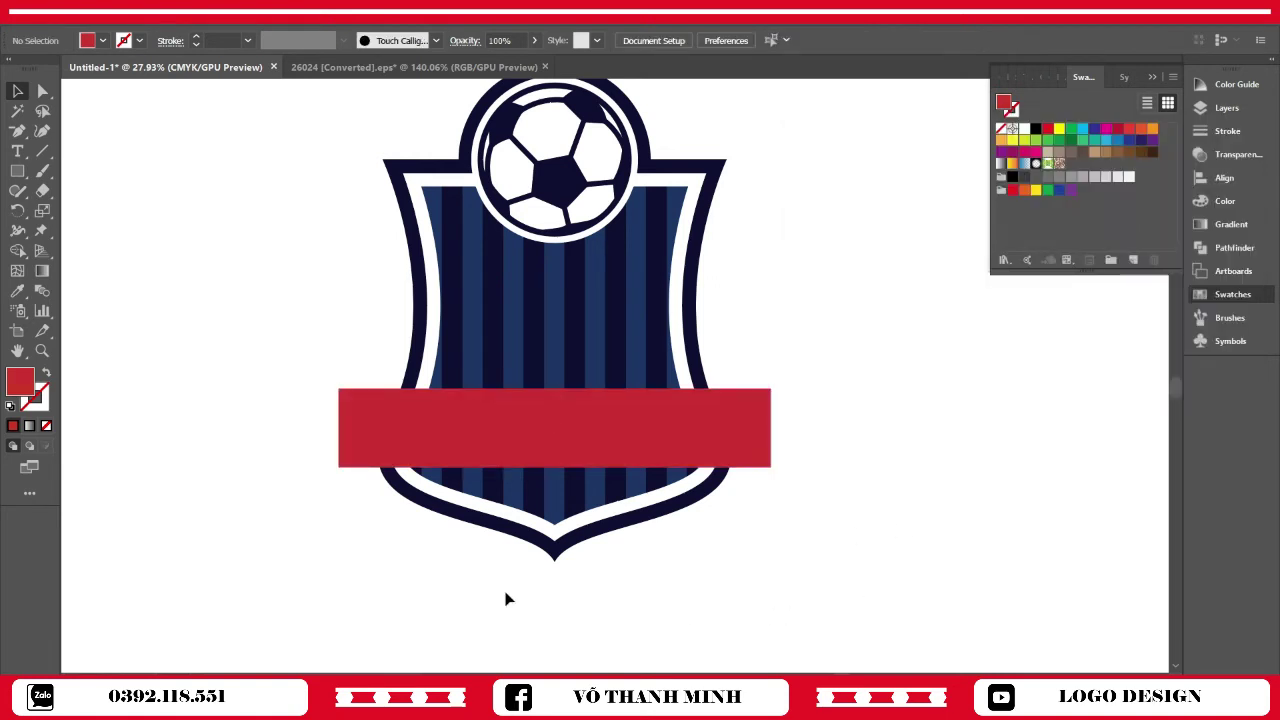
Duplicate the red banner, about 1185 pt wide and 178 pt high, placing the copy slightly lower and to its left
{"action": "scroll", "coordinate": [520, 570], "scroll_direction": "down", "scroll_amount": 1}
{"action": "left_click", "coordinate": [589, 430]}
{"action": "left_click", "coordinate": [848, 396]}
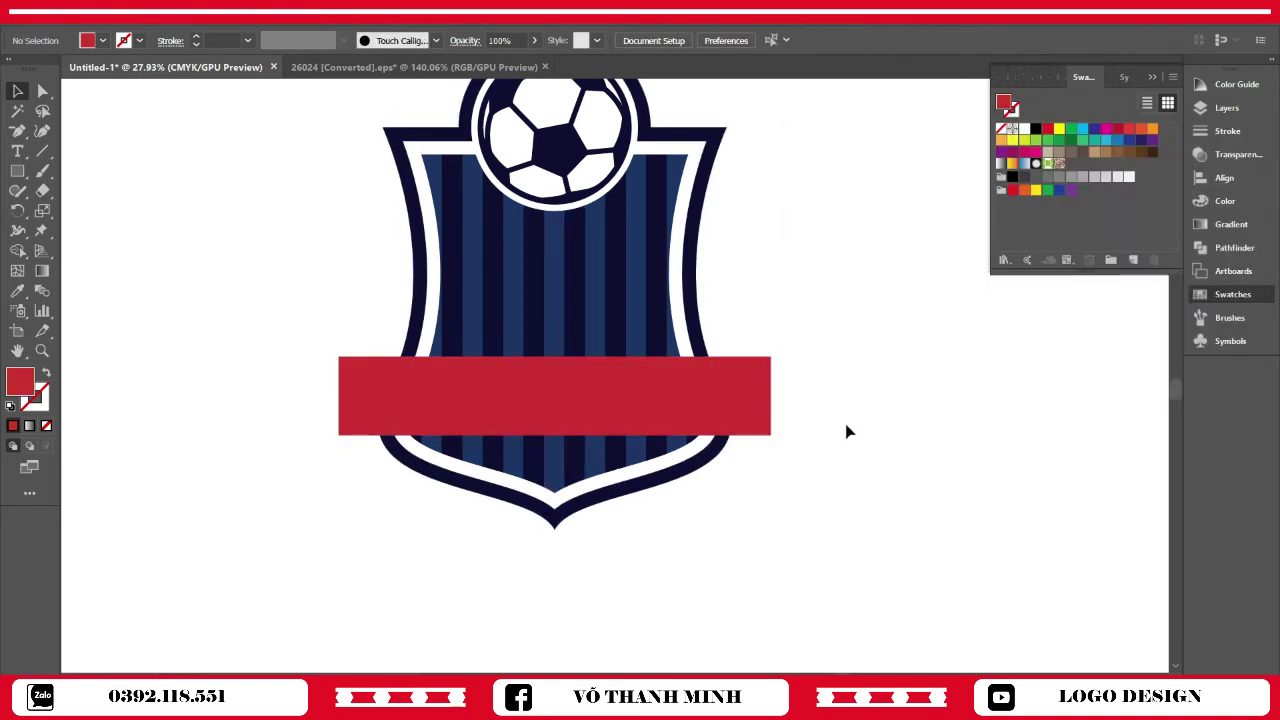
{"action": "scroll", "coordinate": [845, 440], "scroll_direction": "down", "scroll_amount": 1}
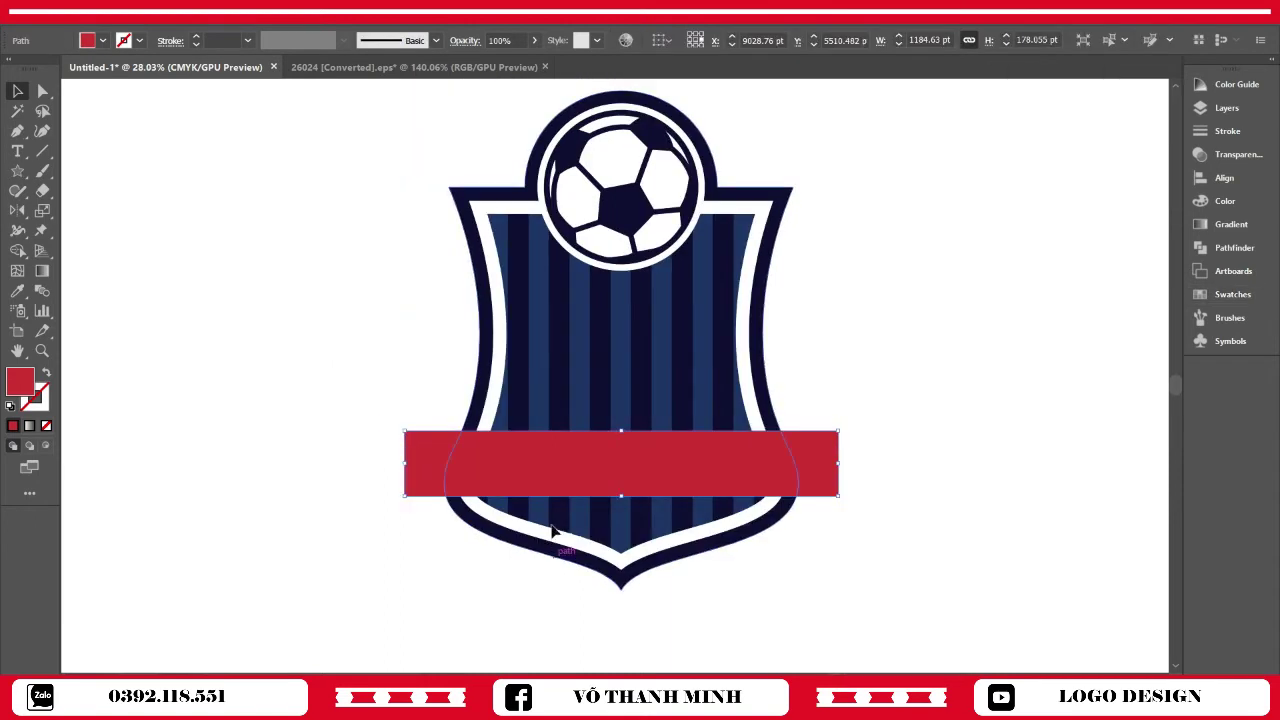
{"action": "left_click_drag", "start_coordinate": [577, 465], "coordinate": [305, 503]}
{"action": "left_click", "coordinate": [877, 580]}
Shorten the banner copy to a tail about 273 pt wide and place it overlapping the banner's lower left end
{"action": "left_click", "coordinate": [242, 505]}
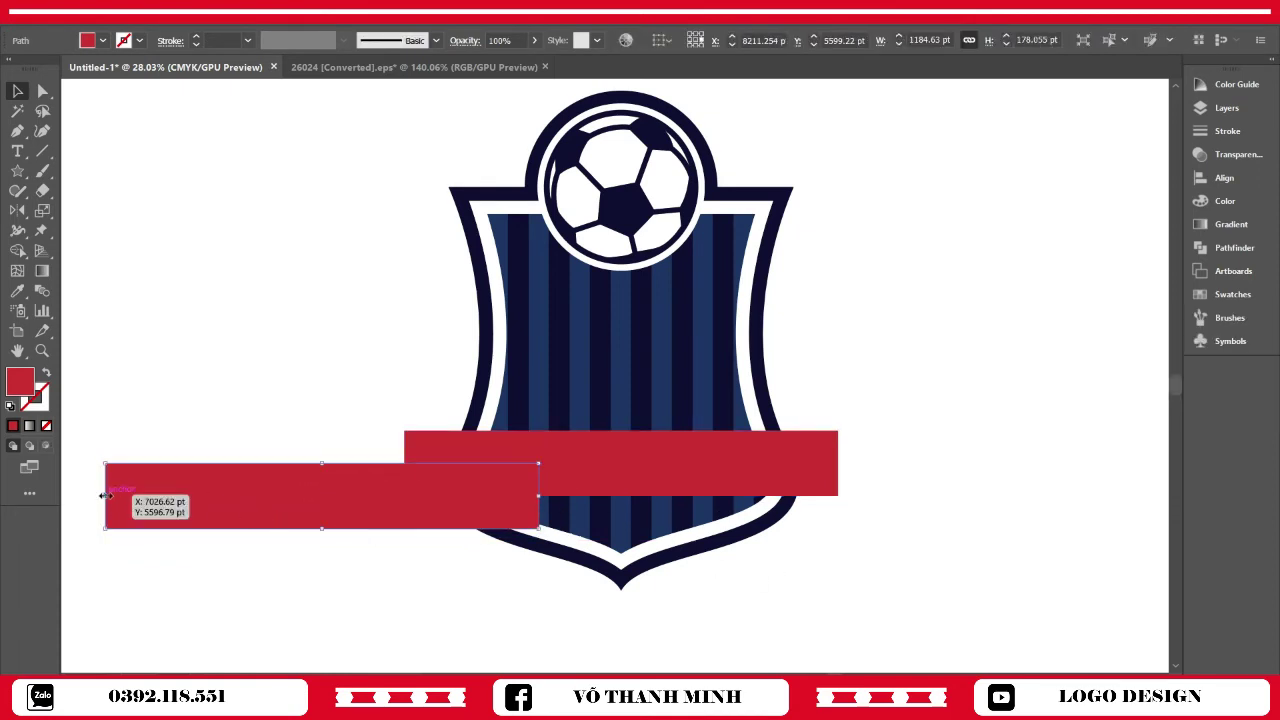
{"action": "left_click_drag", "start_coordinate": [104, 496], "coordinate": [406, 505]}
{"action": "left_click_drag", "start_coordinate": [495, 505], "coordinate": [398, 510]}
{"action": "left_click", "coordinate": [785, 525]}
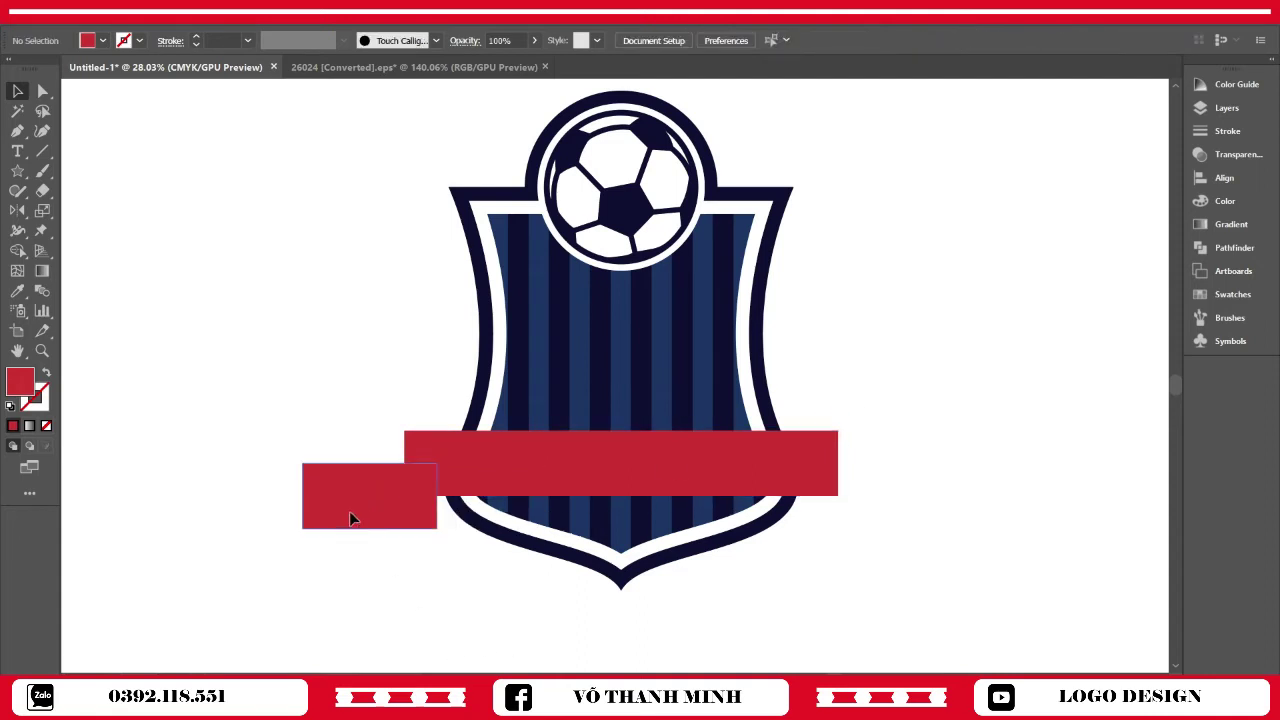
{"action": "left_click", "coordinate": [350, 518]}
{"action": "left_click_drag", "start_coordinate": [303, 495], "coordinate": [336, 495]}
{"action": "left_click", "coordinate": [912, 412]}
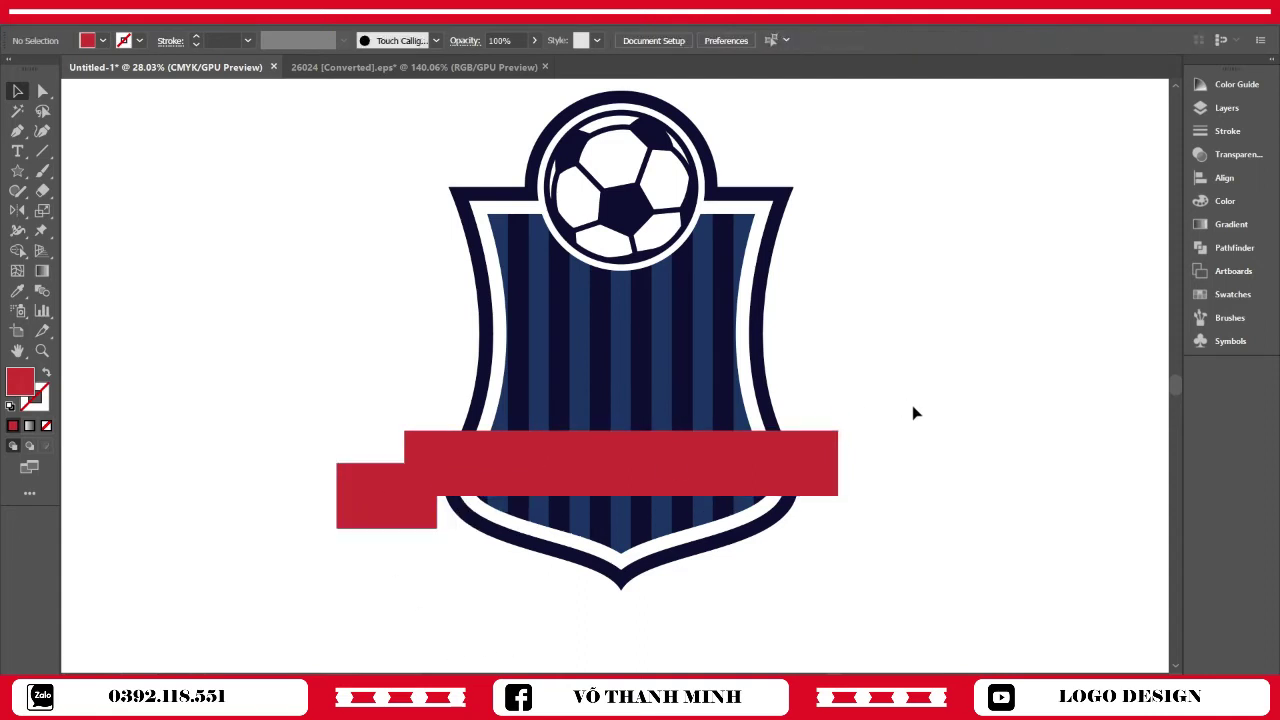
Narrow the main banner to about 1143 pt and center it horizontally on the badge
{"action": "left_click", "coordinate": [780, 465]}
{"action": "left_click_drag", "start_coordinate": [840, 463], "coordinate": [823, 463]}
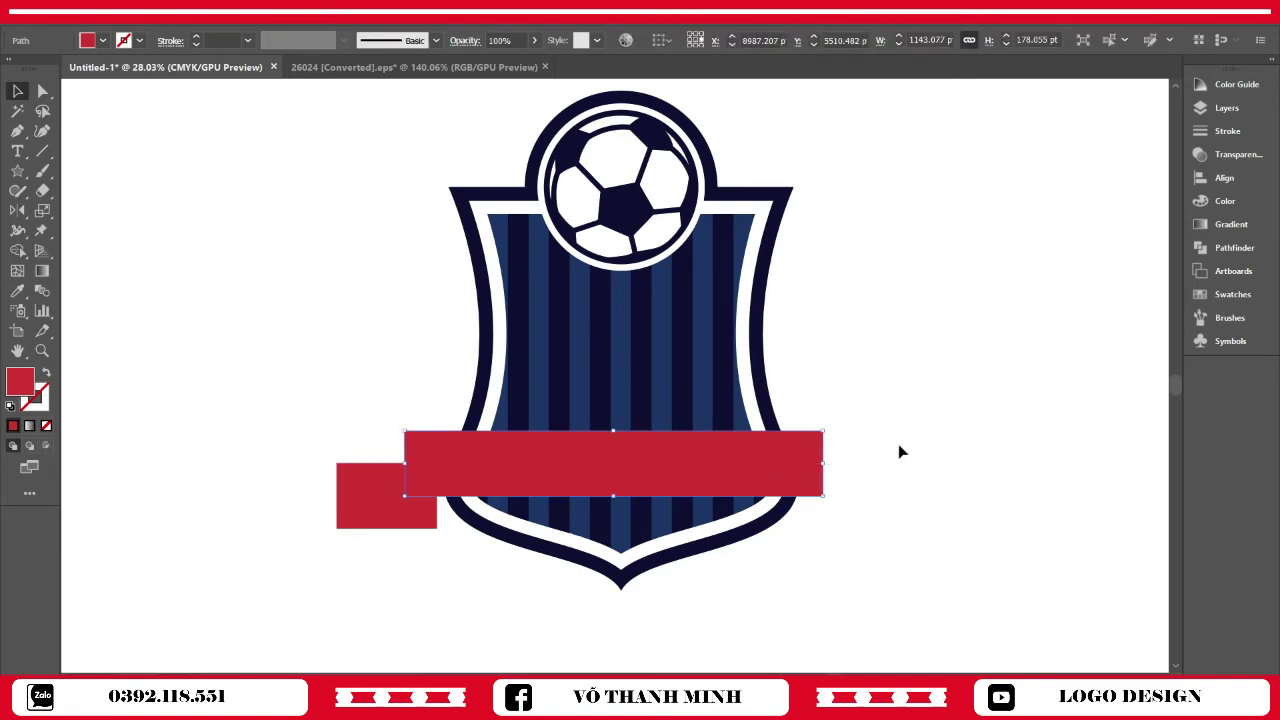
{"action": "left_click", "coordinate": [664, 385]}
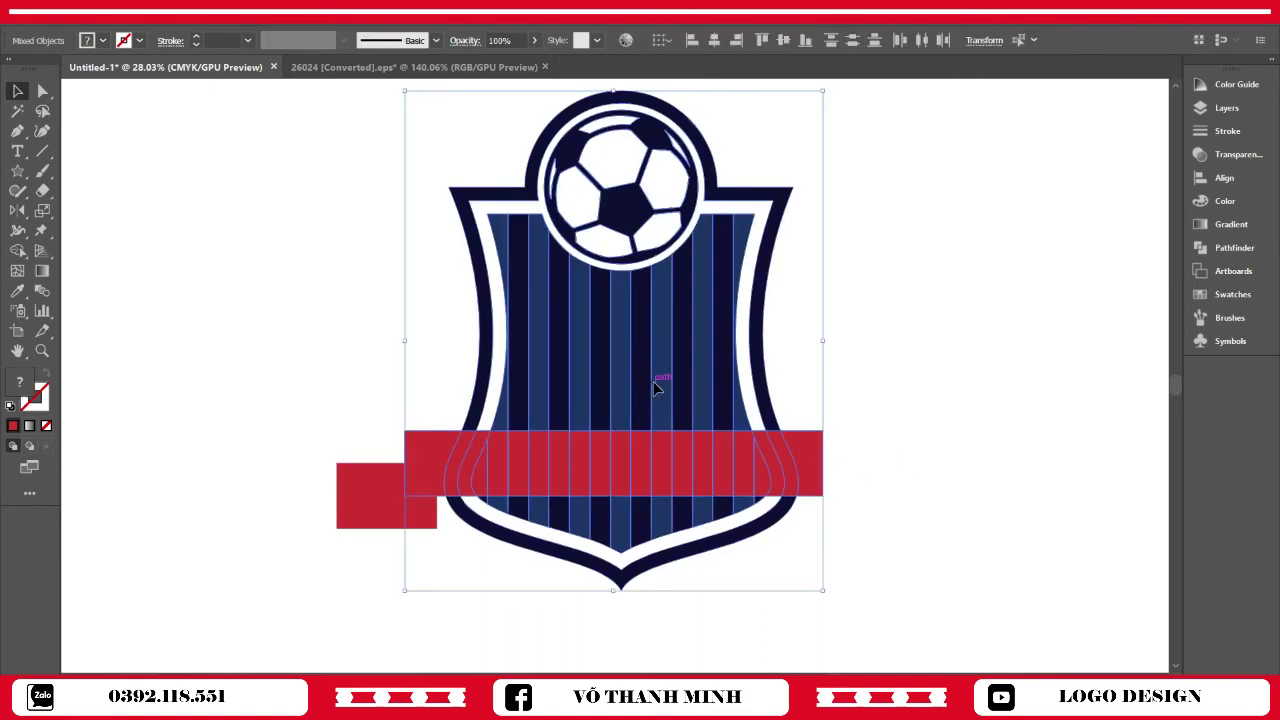
{"action": "left_click", "coordinate": [714, 40]}
{"action": "left_click", "coordinate": [940, 488]}
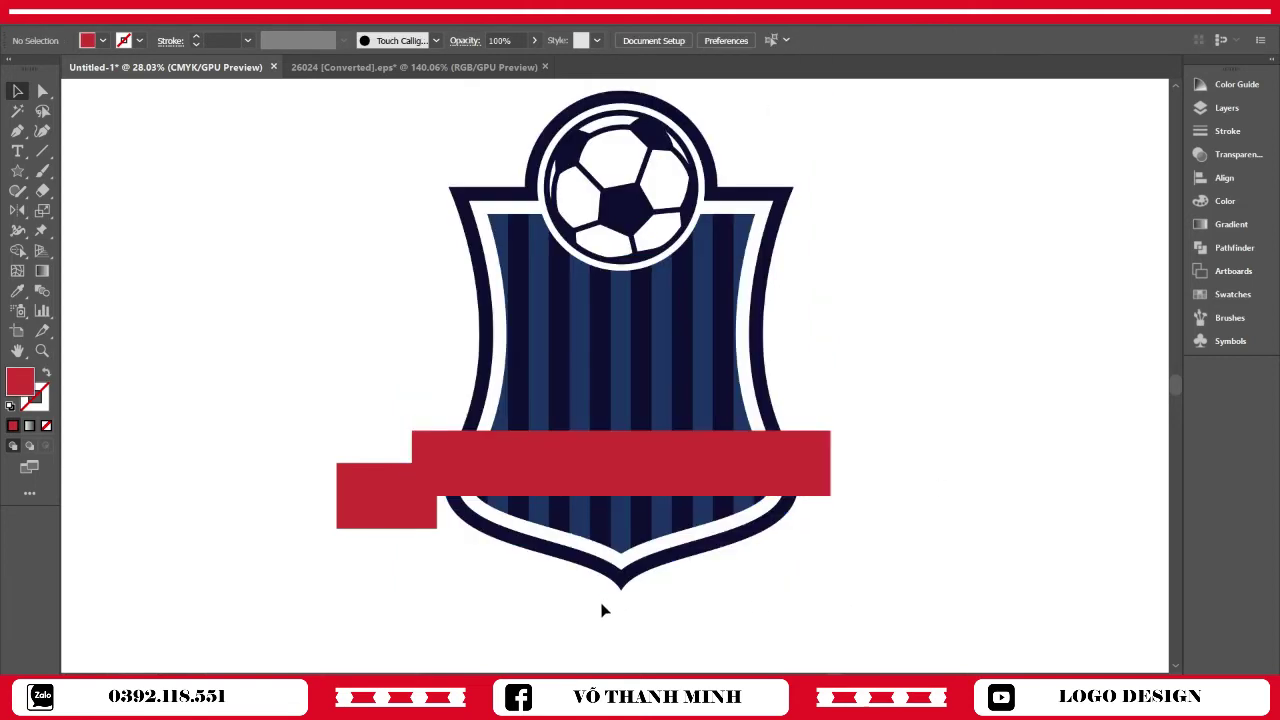
Nudge the small left tail rectangle slightly to the right, toward the banner
{"action": "left_click", "coordinate": [412, 528]}
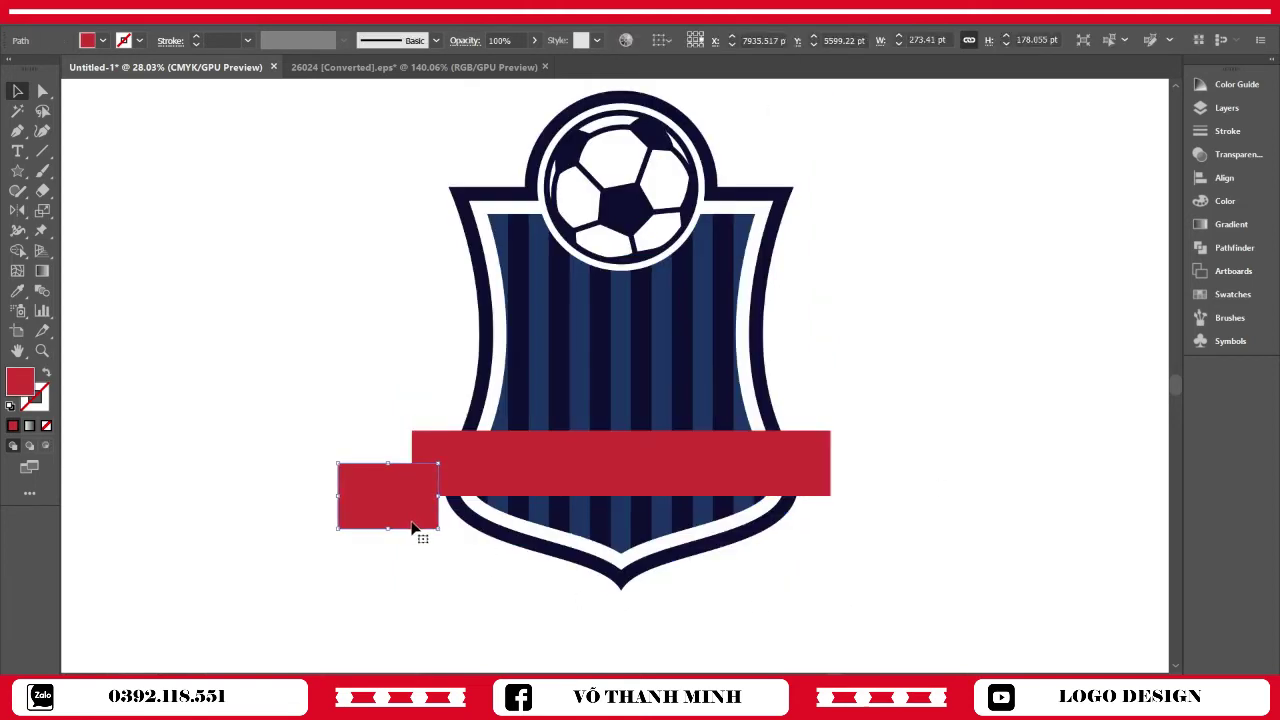
{"action": "left_click", "coordinate": [432, 600]}
{"action": "left_click", "coordinate": [390, 520]}
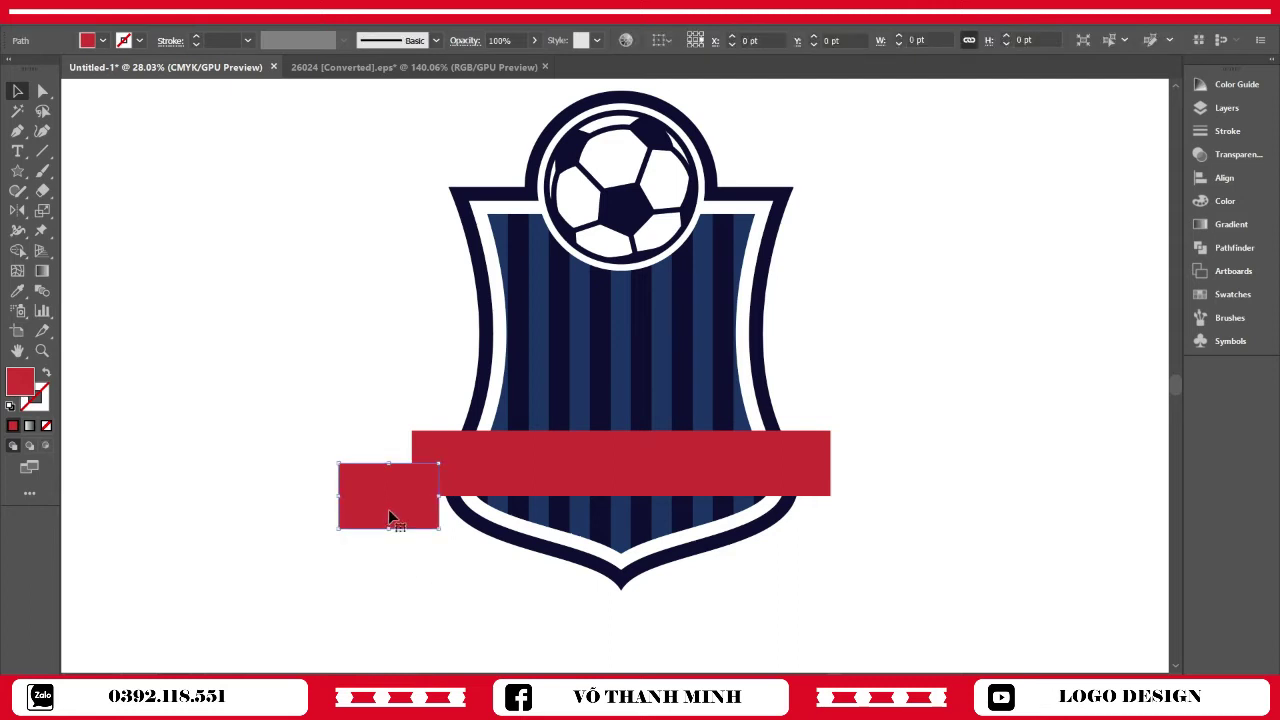
{"action": "left_click", "coordinate": [328, 410]}
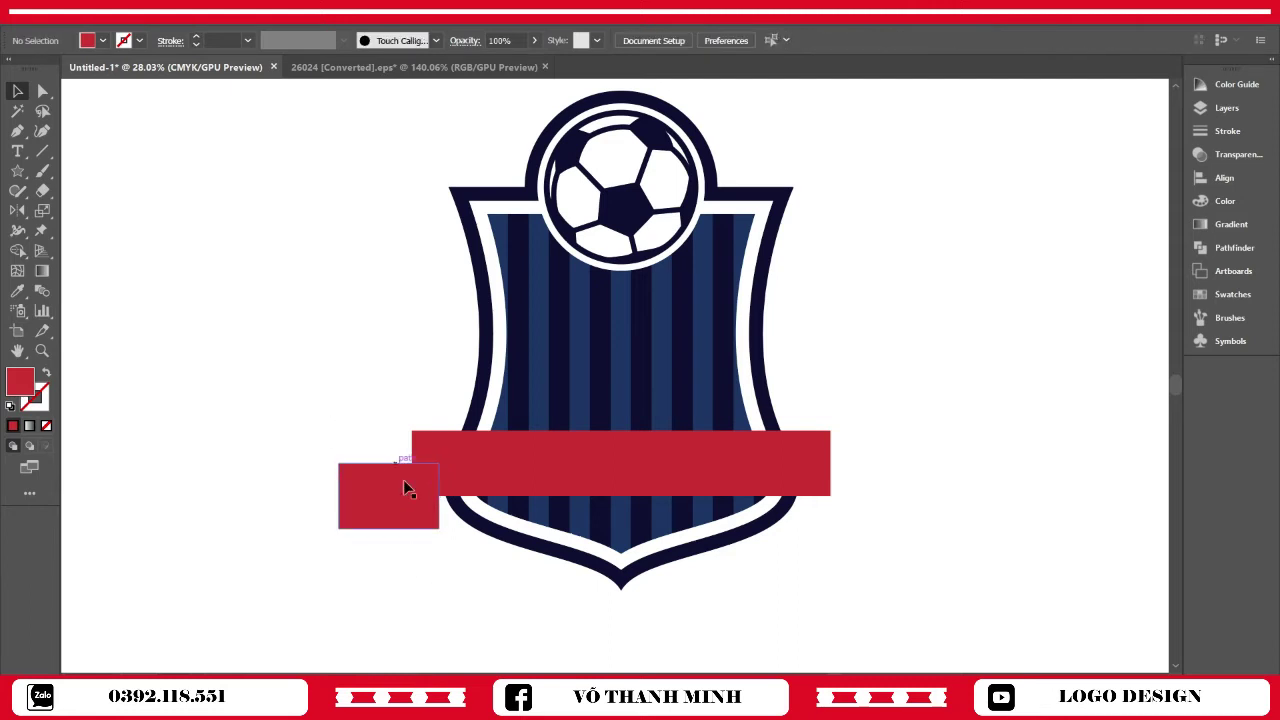
{"action": "left_click", "coordinate": [403, 482]}
{"action": "left_click", "coordinate": [332, 386]}
Duplicate the left tail rectangle straight across to the banner's right end and nudge the copy slightly left for symmetry
{"action": "left_click", "coordinate": [407, 508]}
{"action": "left_click_drag", "start_coordinate": [408, 509], "coordinate": [874, 519]}
{"action": "left_click", "coordinate": [967, 430]}
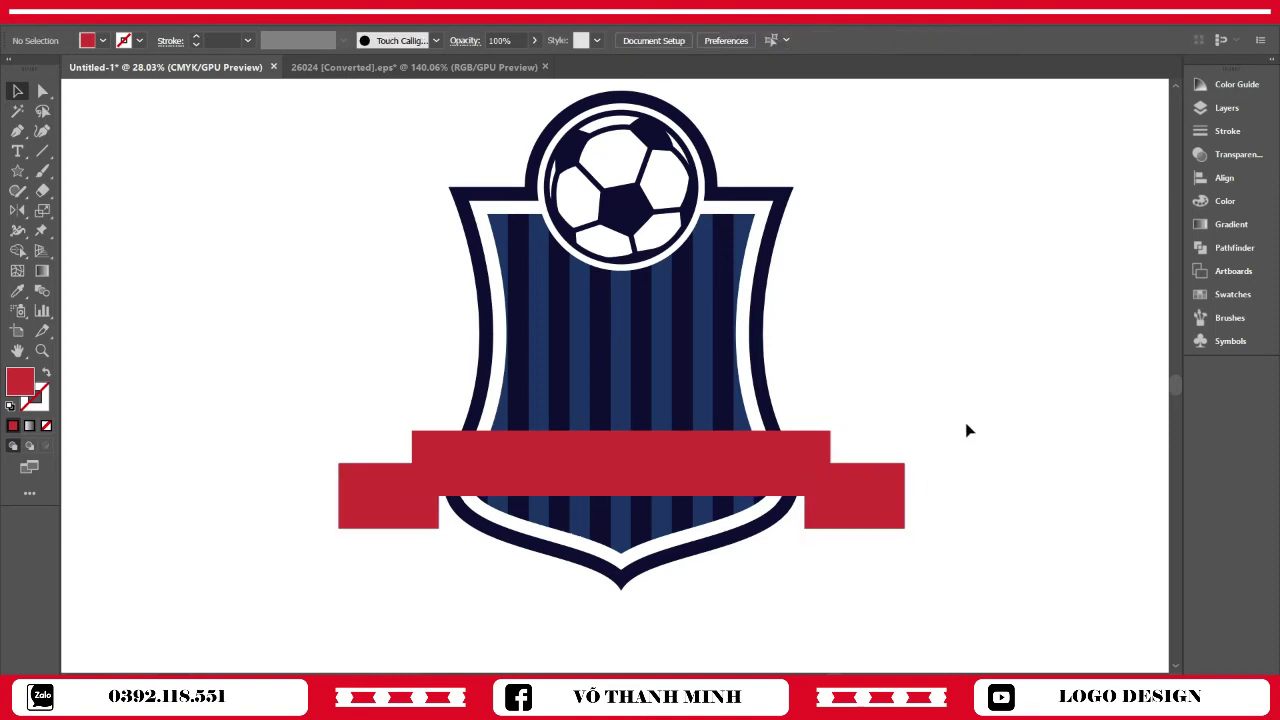
{"action": "left_click", "coordinate": [858, 512]}
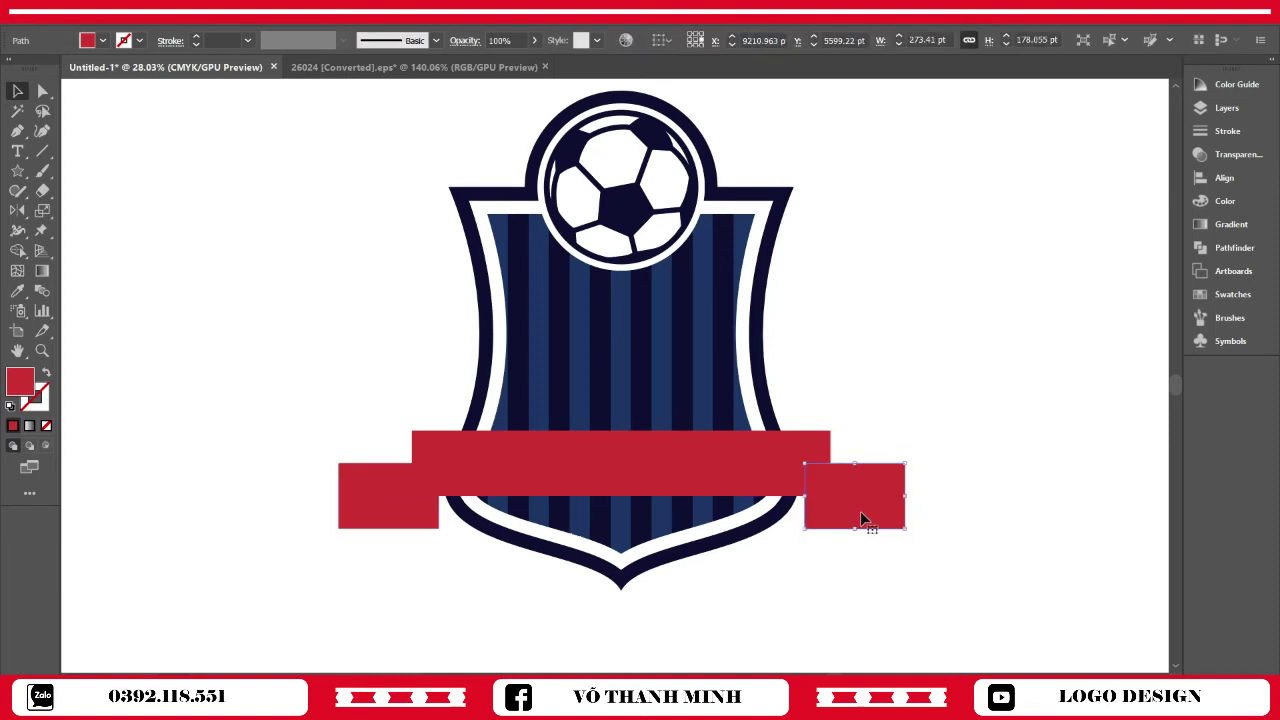
{"action": "key", "text": "Left"}
{"action": "left_click", "coordinate": [963, 481]}
{"action": "scroll", "coordinate": [960, 550], "scroll_direction": "down", "scroll_amount": 2}
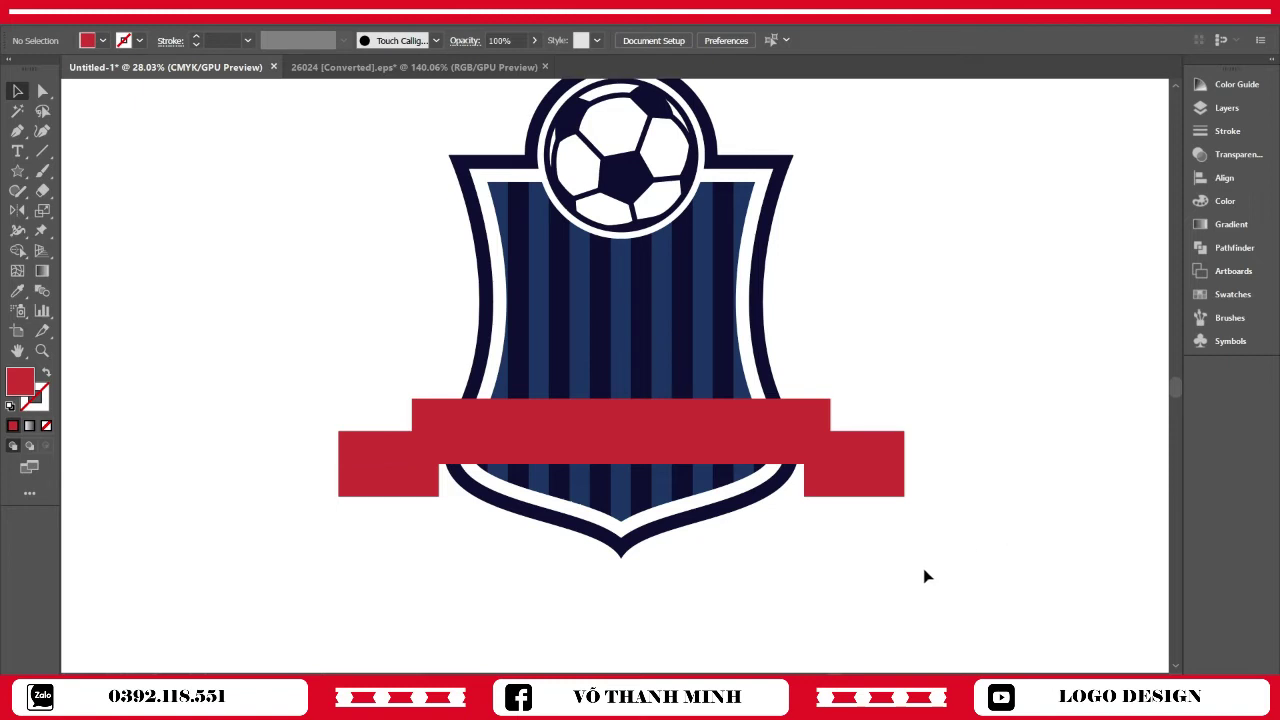
{"action": "scroll", "coordinate": [923, 568], "scroll_direction": "up", "scroll_amount": 3}
Offset the main banner's path outward with miter joins, producing a larger rectangle about 1179 pt wide and 214 pt high
{"action": "left_click", "coordinate": [480, 484]}
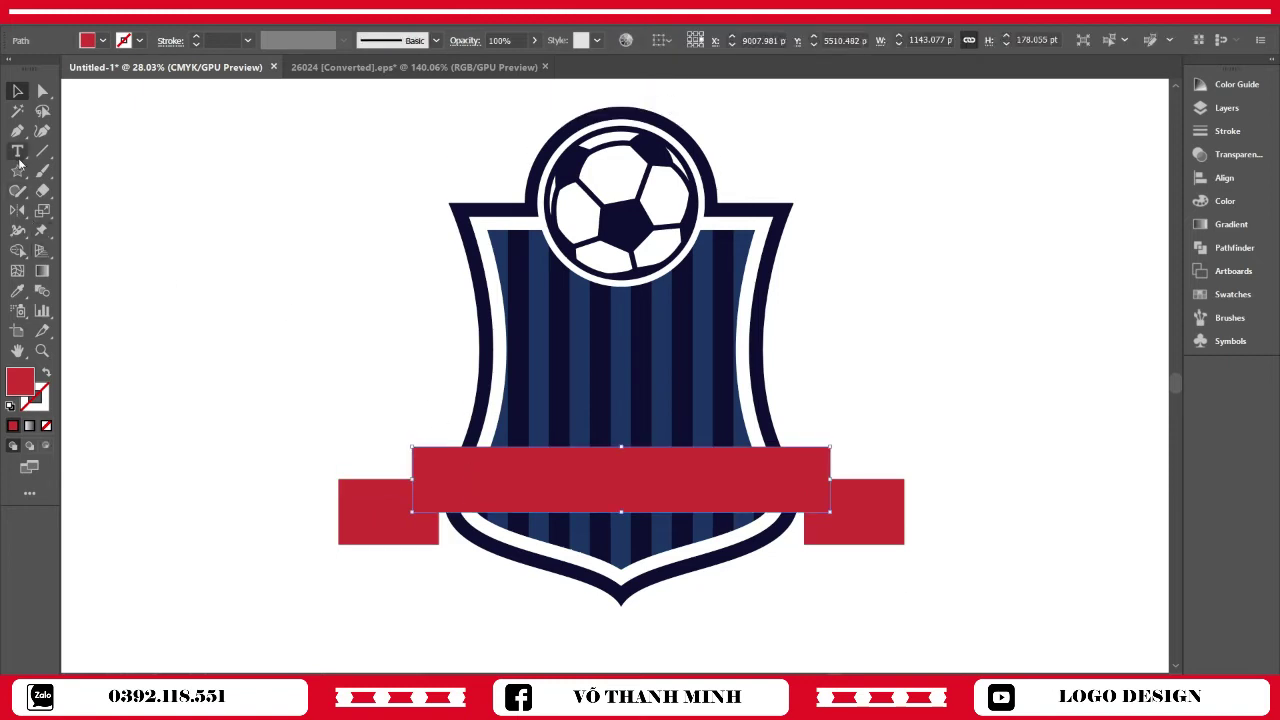
{"action": "left_click", "coordinate": [145, 3]}
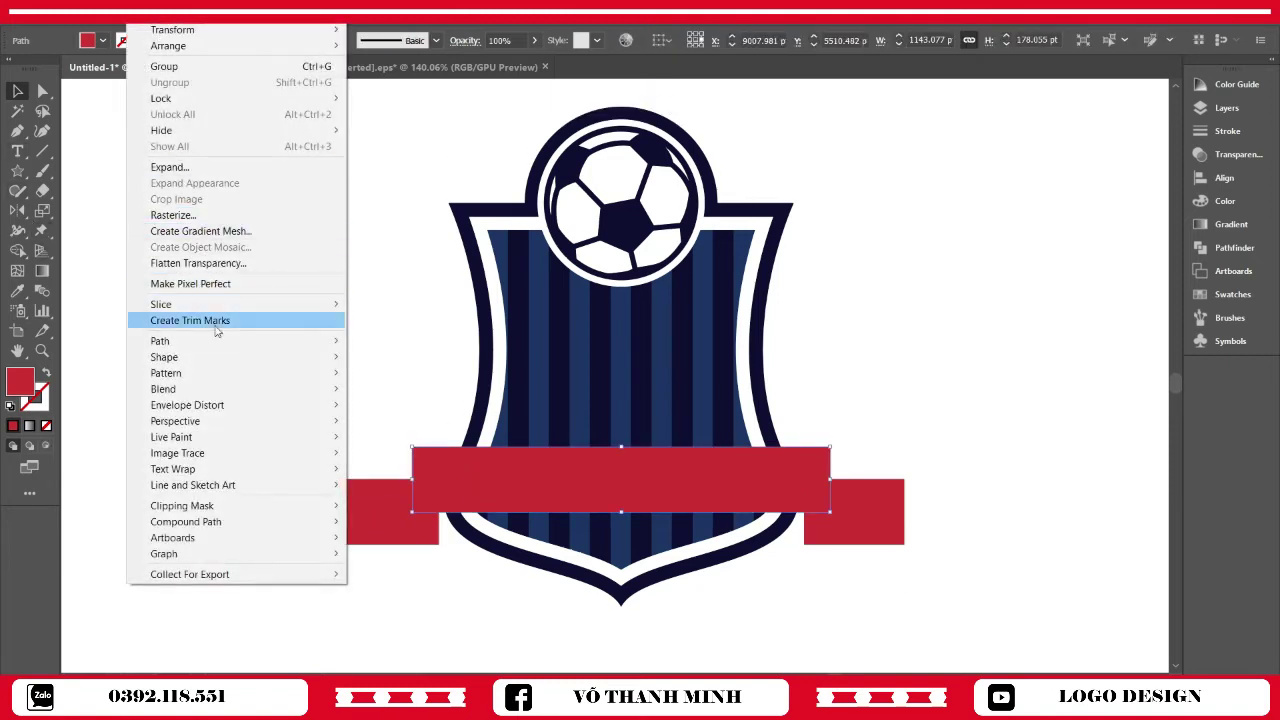
{"action": "mouse_move", "coordinate": [218, 341]}
{"action": "left_click", "coordinate": [421, 394]}
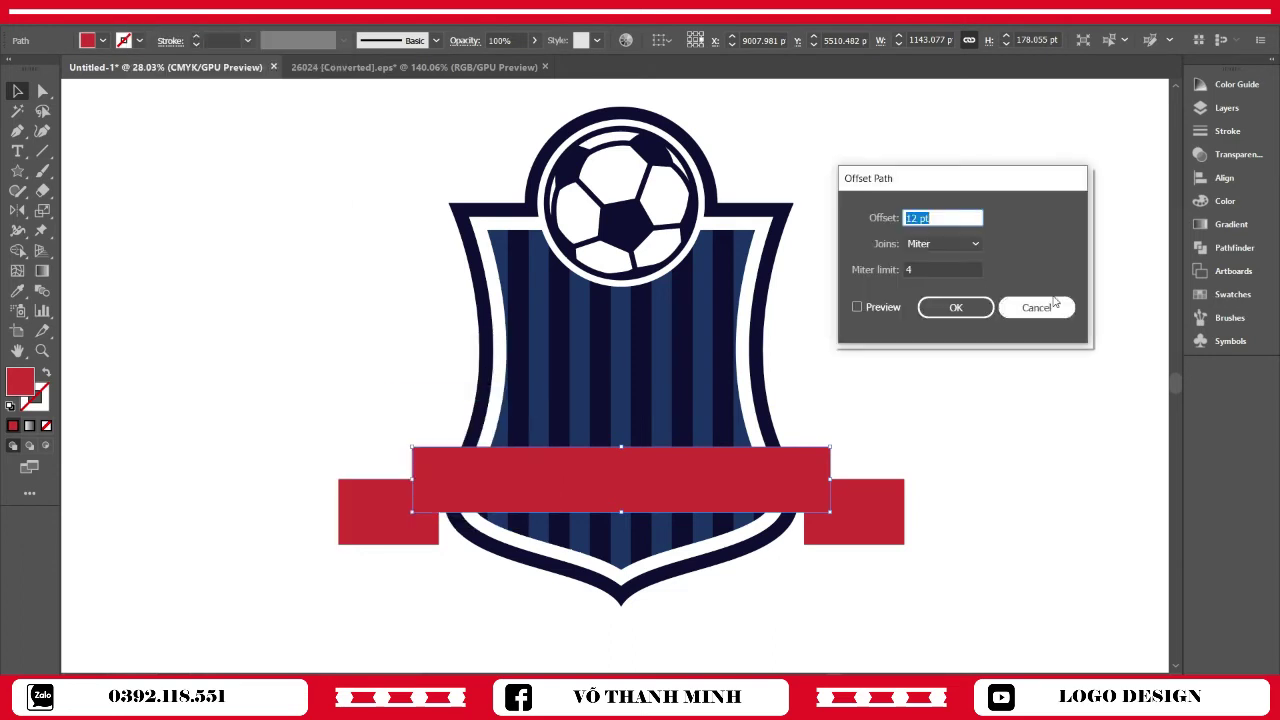
{"action": "left_click", "coordinate": [857, 307]}
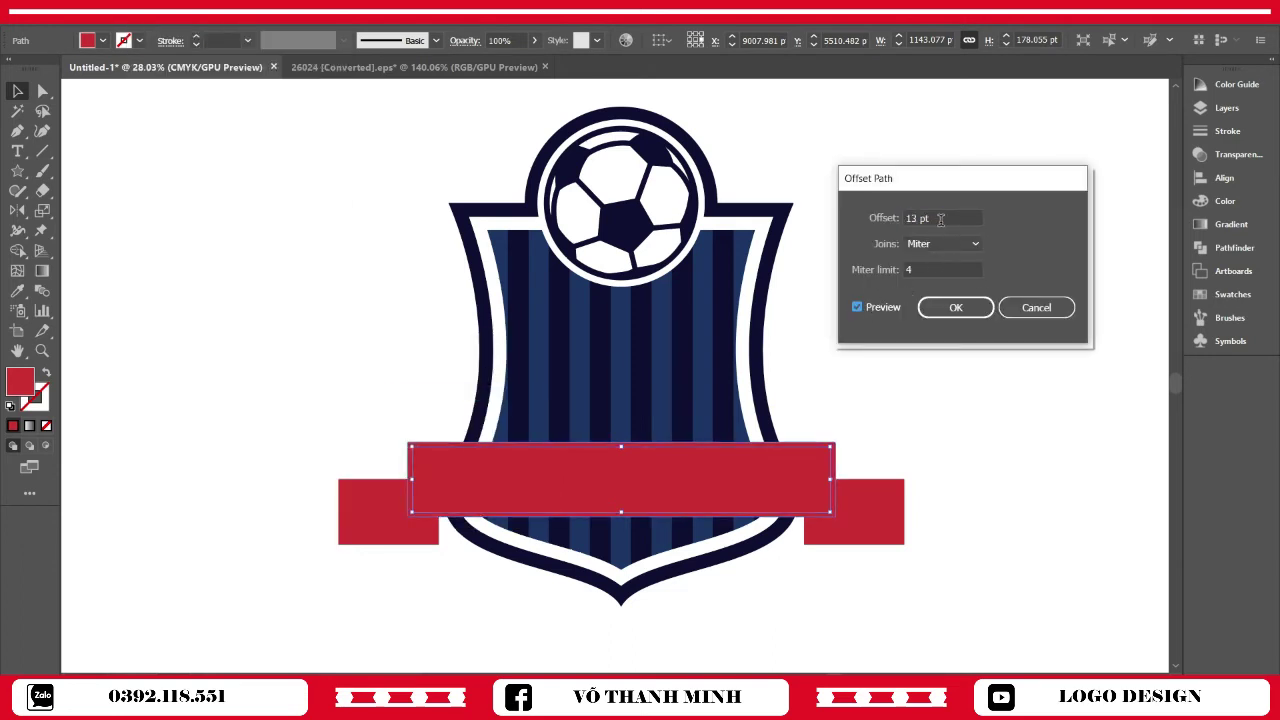
{"action": "key", "text": "Up"}
{"action": "key", "text": "Up"}
{"action": "key", "text": "Up"}
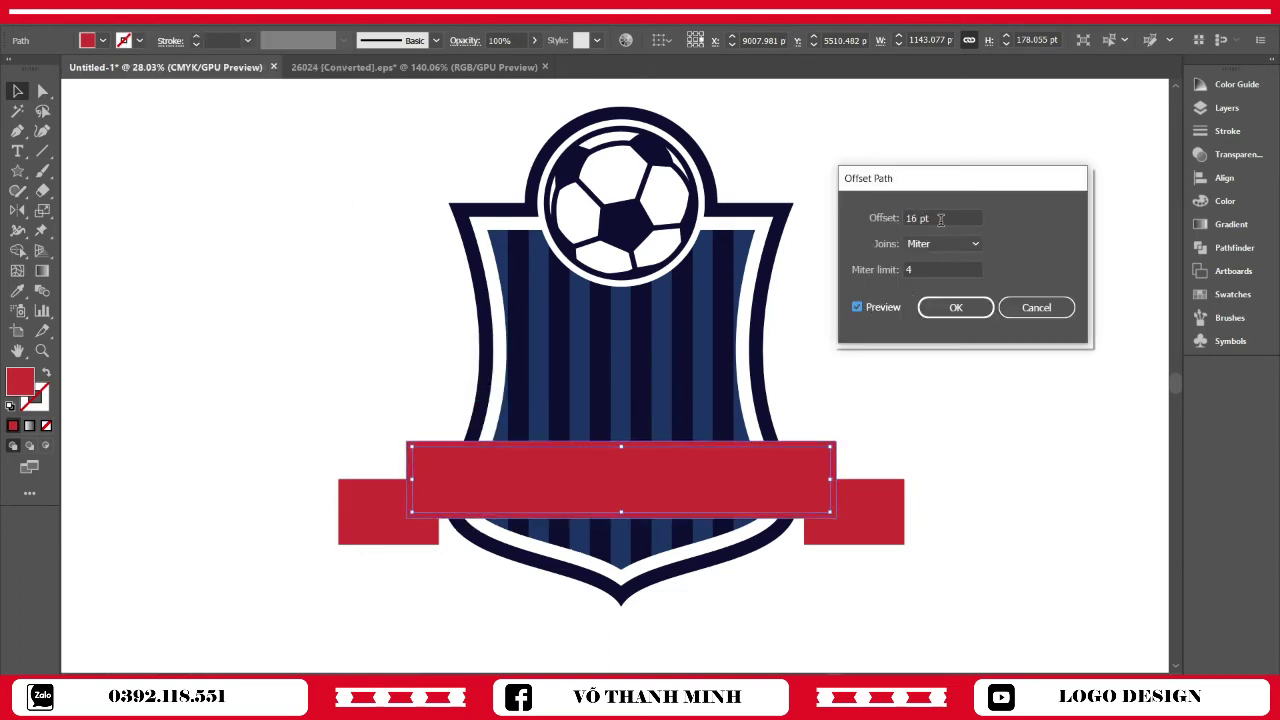
{"action": "key", "text": "Up"}
{"action": "key", "text": "Up"}
{"action": "key", "text": "Up"}
{"action": "key", "text": "Up"}
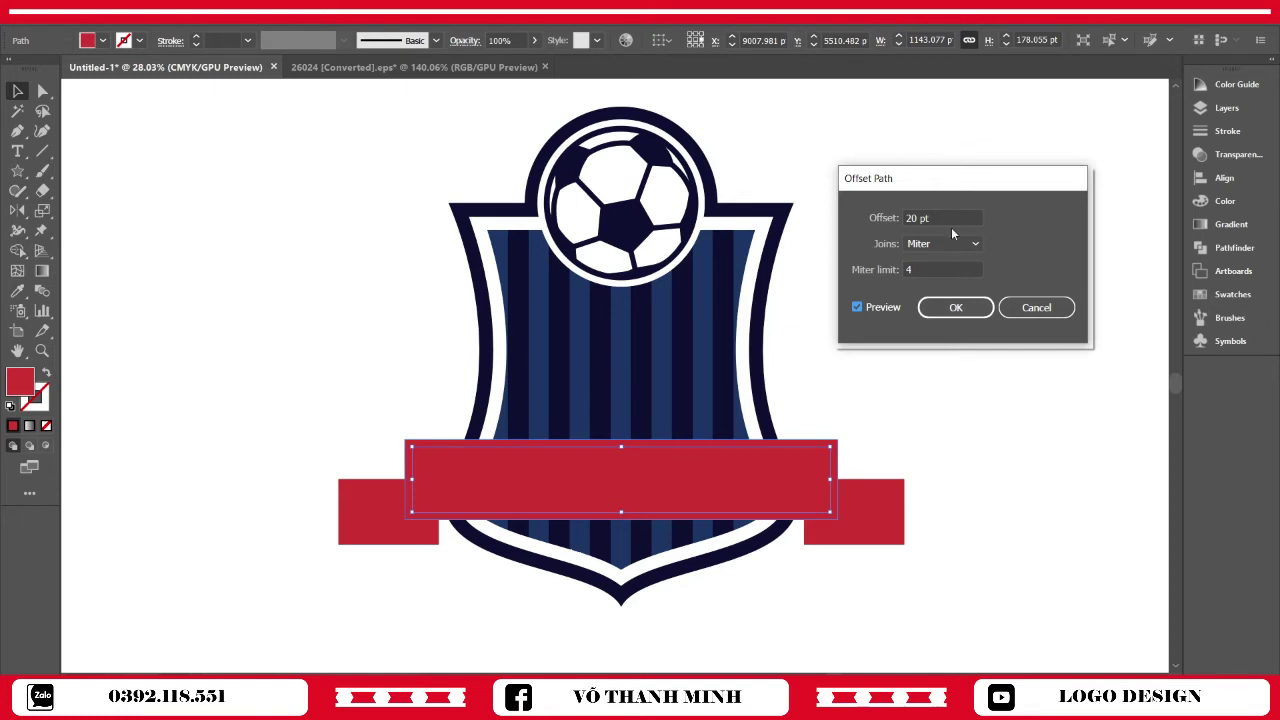
{"action": "left_click", "coordinate": [951, 308]}
{"action": "left_click", "coordinate": [947, 386]}
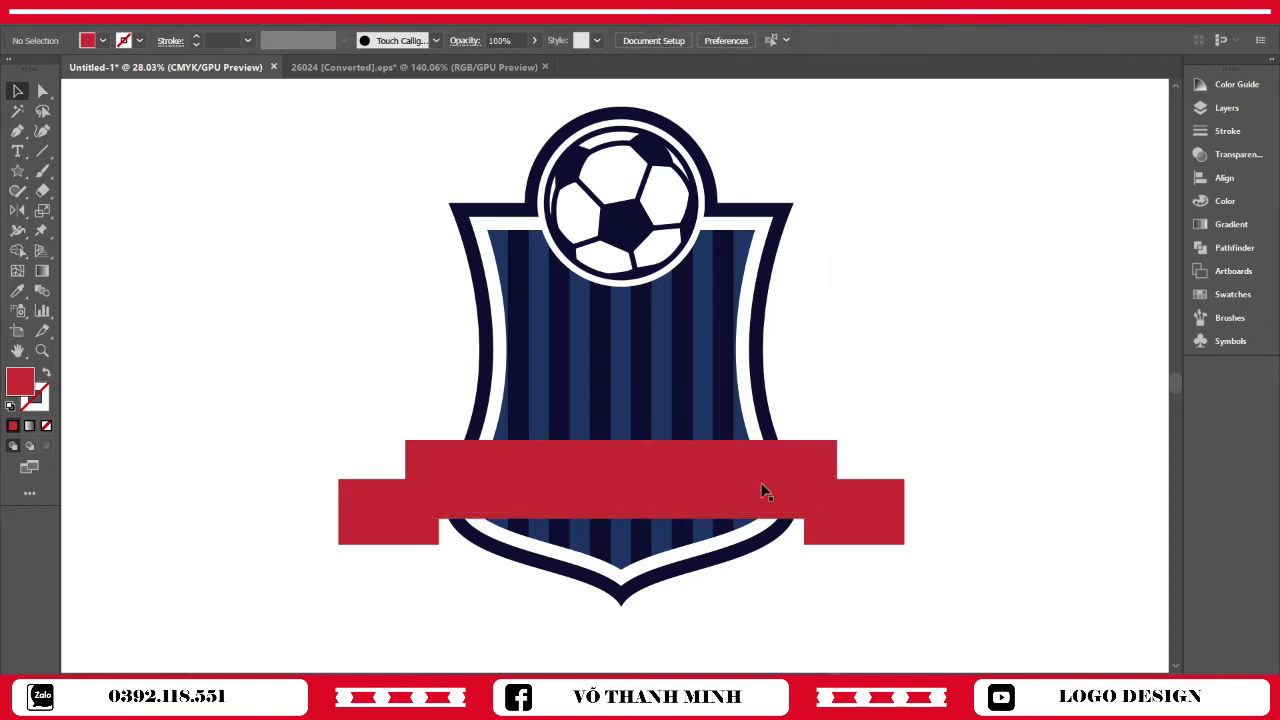
Select all artwork and use the Shape Builder to remove the offset area around the banner, cutting a gap from the shield and tails
{"action": "left_click", "coordinate": [407, 450]}
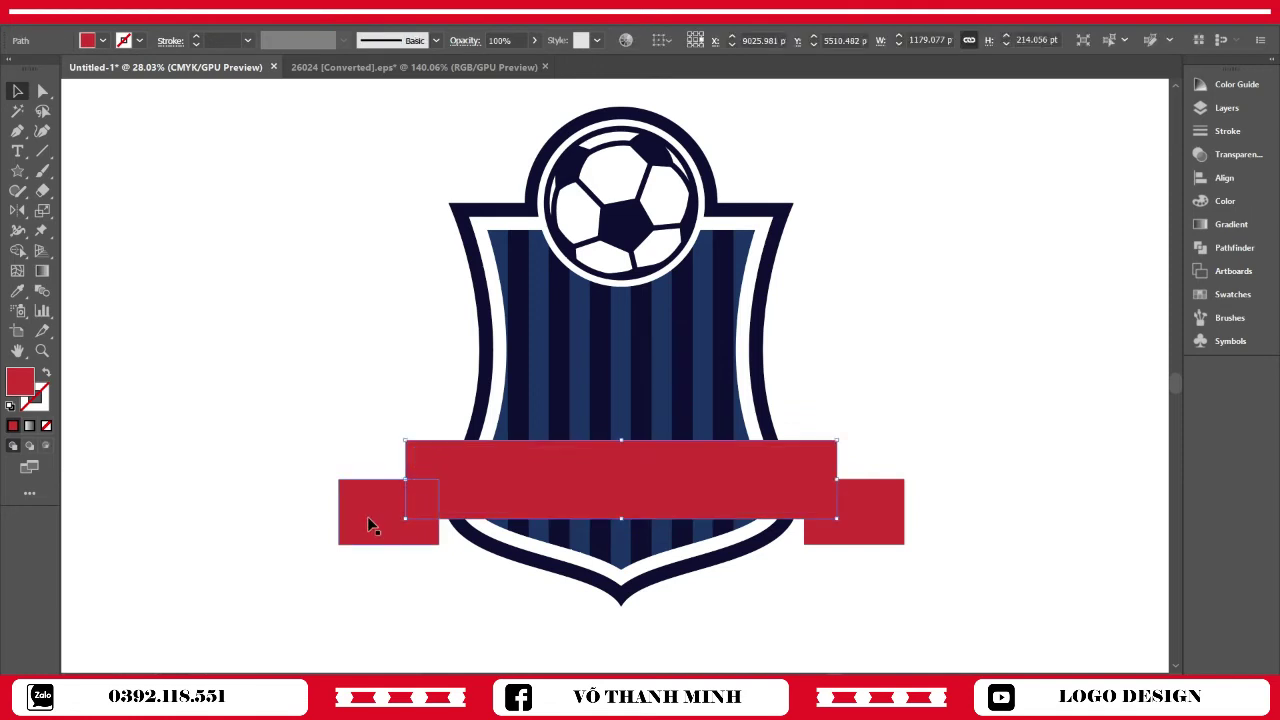
{"action": "left_click", "coordinate": [367, 516], "text": "shift"}
{"action": "left_click", "coordinate": [826, 500], "text": "shift"}
{"action": "key", "text": "ctrl+a"}
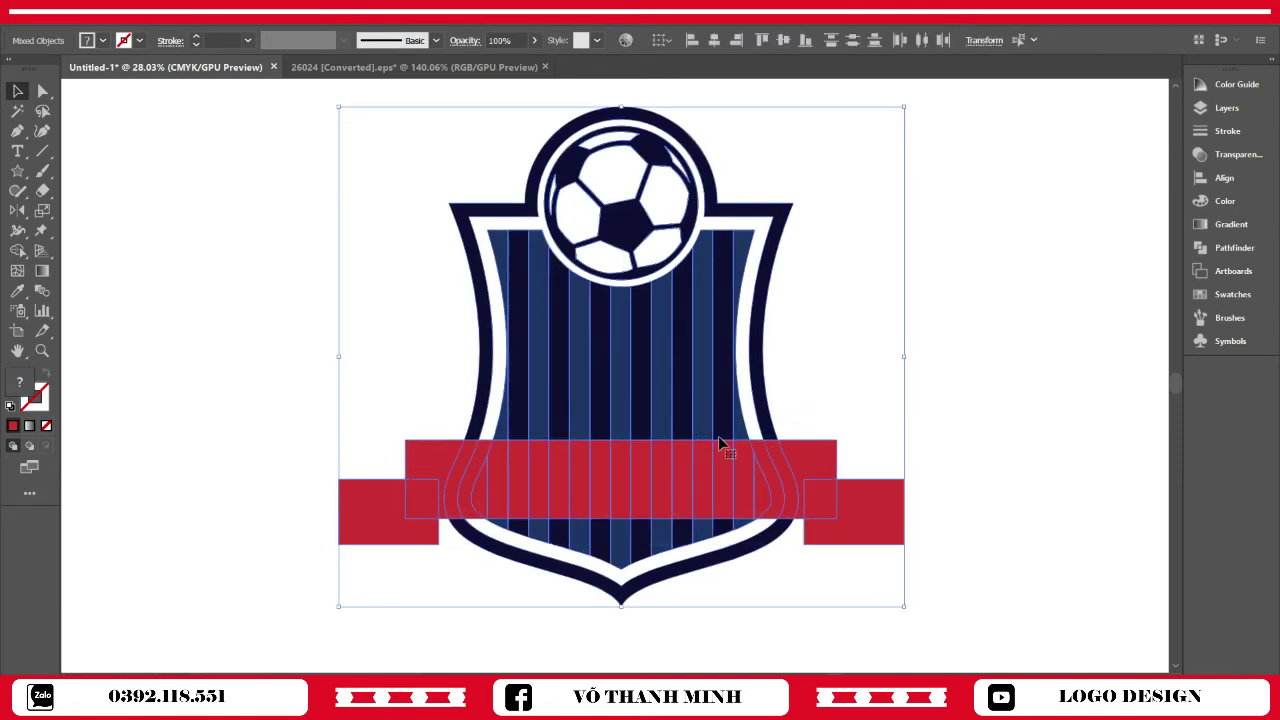
{"action": "key", "text": "shift+m"}
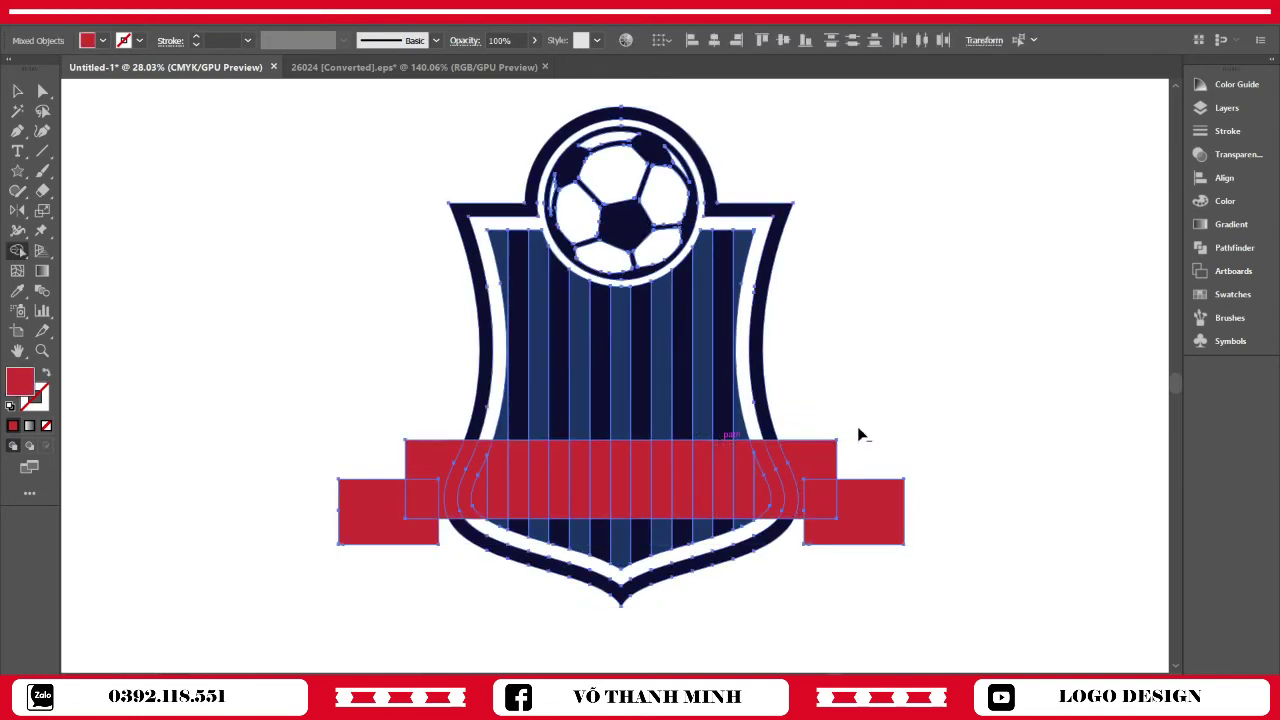
{"action": "mouse_move", "coordinate": [857, 426]}
{"action": "left_mouse_down"}
{"action": "mouse_move", "coordinate": [756, 476]}
{"action": "mouse_move", "coordinate": [522, 474]}
{"action": "mouse_move", "coordinate": [401, 452]}
{"action": "mouse_move", "coordinate": [425, 492]}
{"action": "left_mouse_up"}
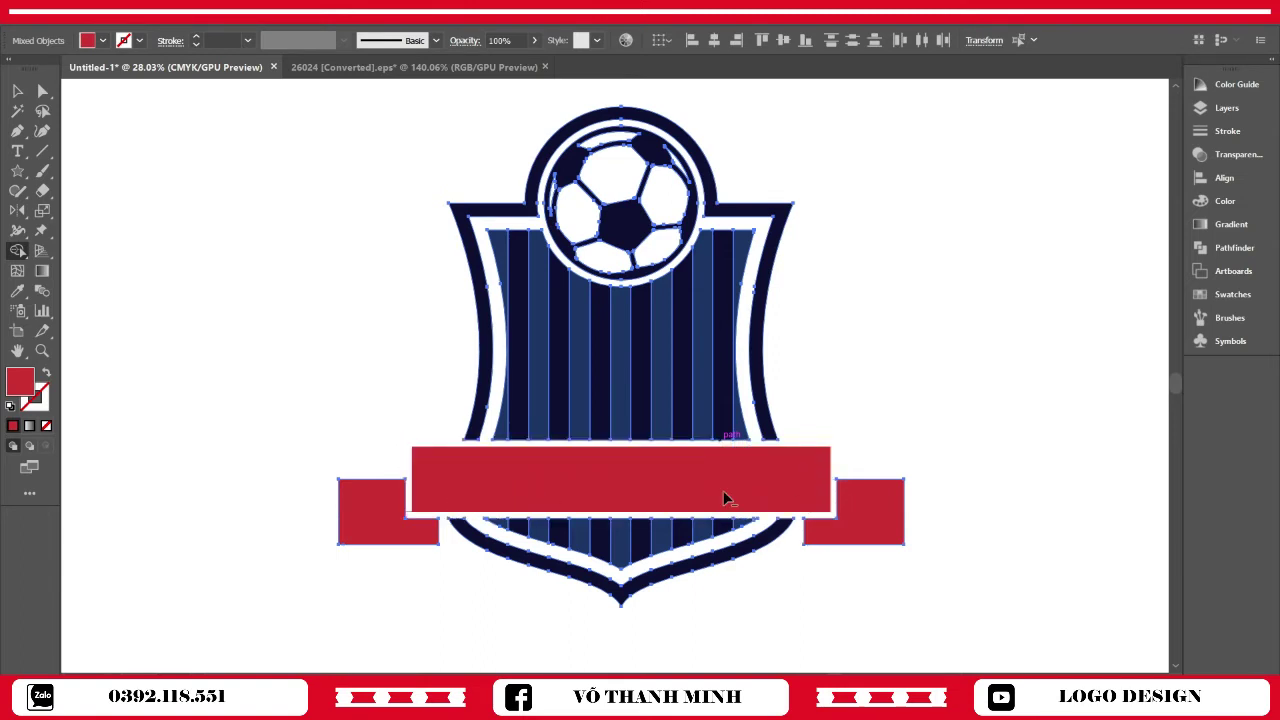
{"action": "left_click", "coordinate": [17, 91]}
{"action": "left_click", "coordinate": [240, 210]}
{"action": "scroll", "coordinate": [863, 538], "scroll_direction": "down", "scroll_amount": 2}
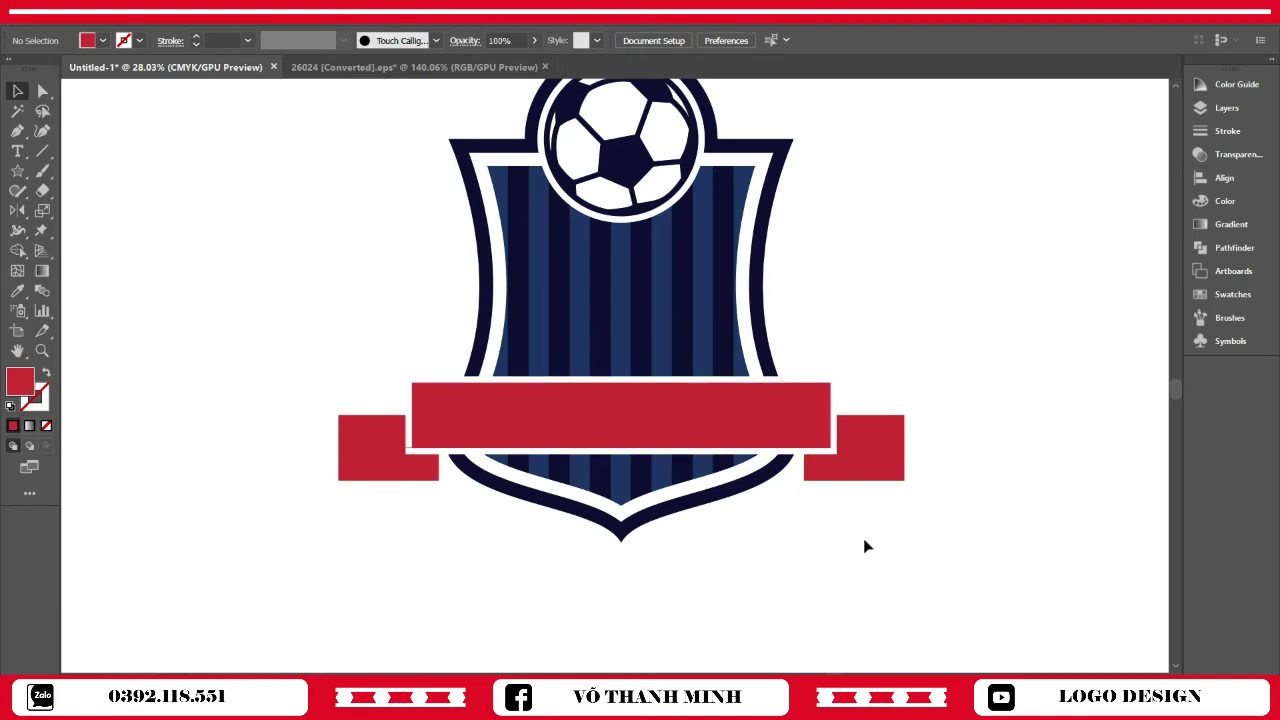
{"action": "scroll", "coordinate": [860, 557], "scroll_direction": "up", "scroll_amount": 1}
{"action": "scroll", "coordinate": [663, 471], "scroll_direction": "down", "scroll_amount": 3}
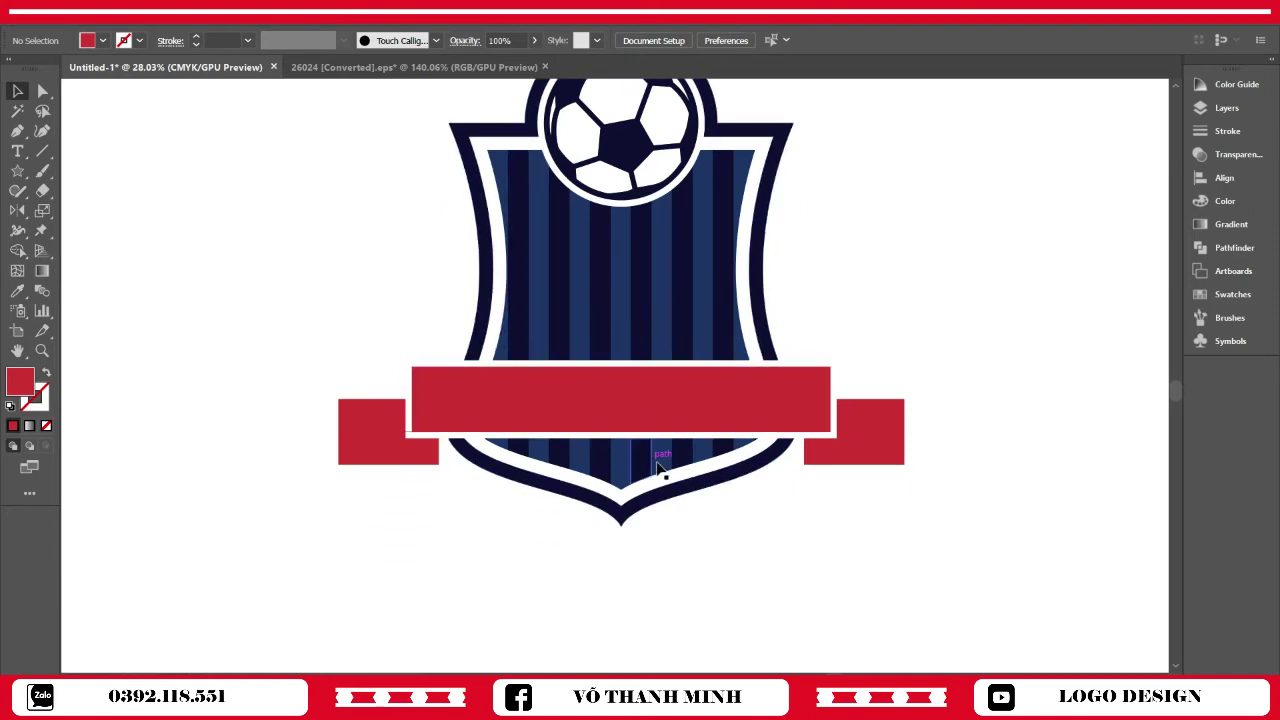
Draw two parallel diagonal lines across the left tail's lower inner corner, starting from the banner gap's corner, to outline a fold strip
{"action": "key", "text": "z"}
{"action": "left_click_drag", "start_coordinate": [347, 388], "coordinate": [520, 430]}
{"action": "left_click_drag", "start_coordinate": [711, 497], "coordinate": [620, 411]}
{"action": "left_click_drag", "start_coordinate": [541, 438], "coordinate": [609, 474]}
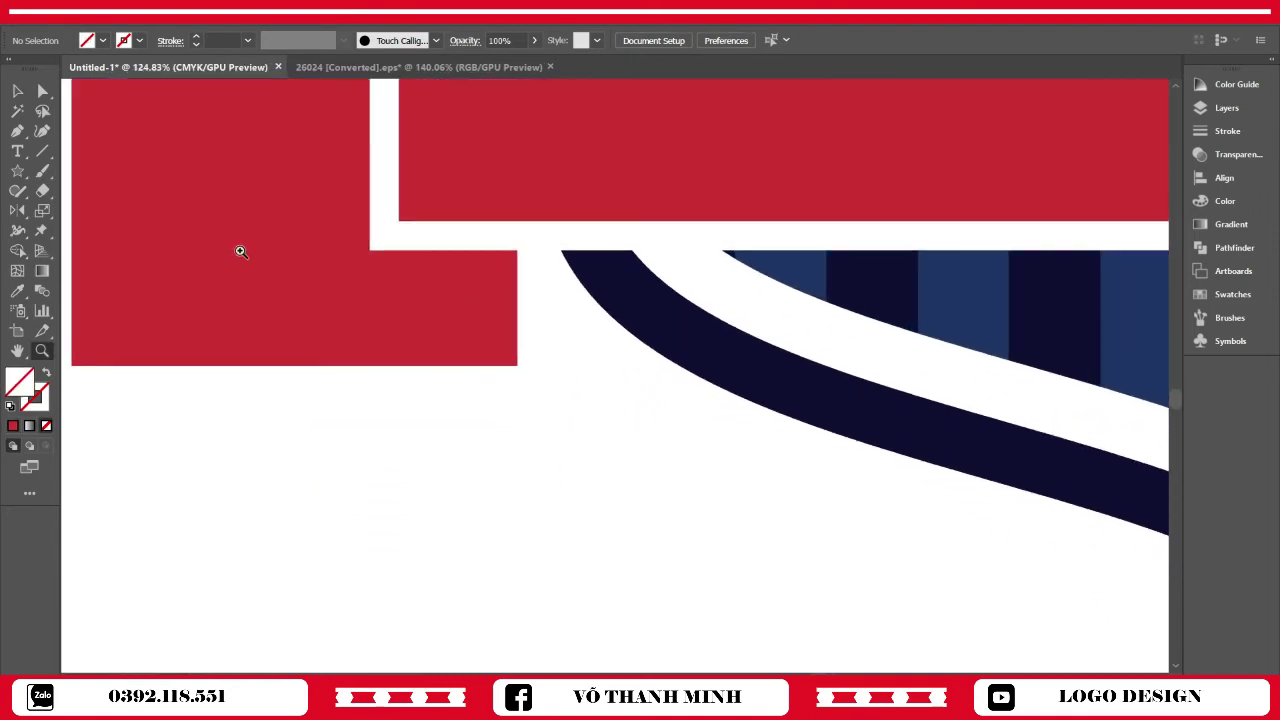
{"action": "left_click", "coordinate": [44, 150]}
{"action": "left_click_drag", "start_coordinate": [369, 249], "coordinate": [530, 409]}
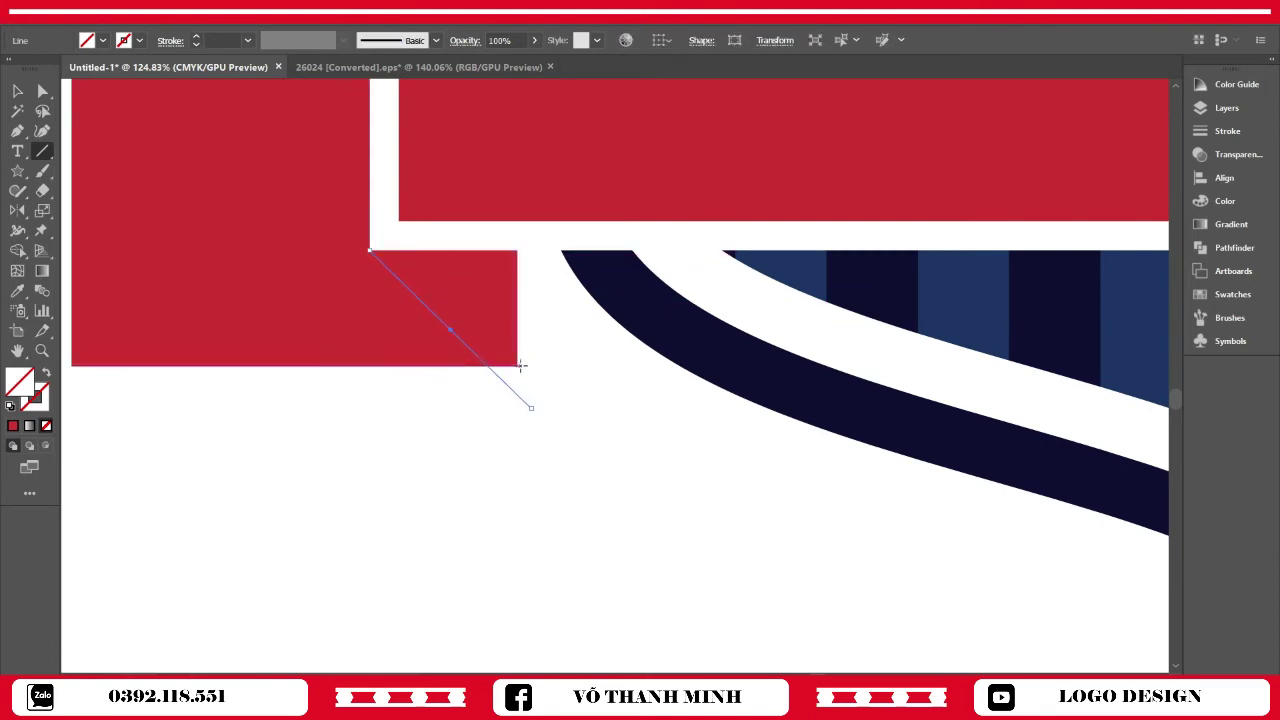
{"action": "left_click_drag", "start_coordinate": [403, 250], "coordinate": [561, 408]}
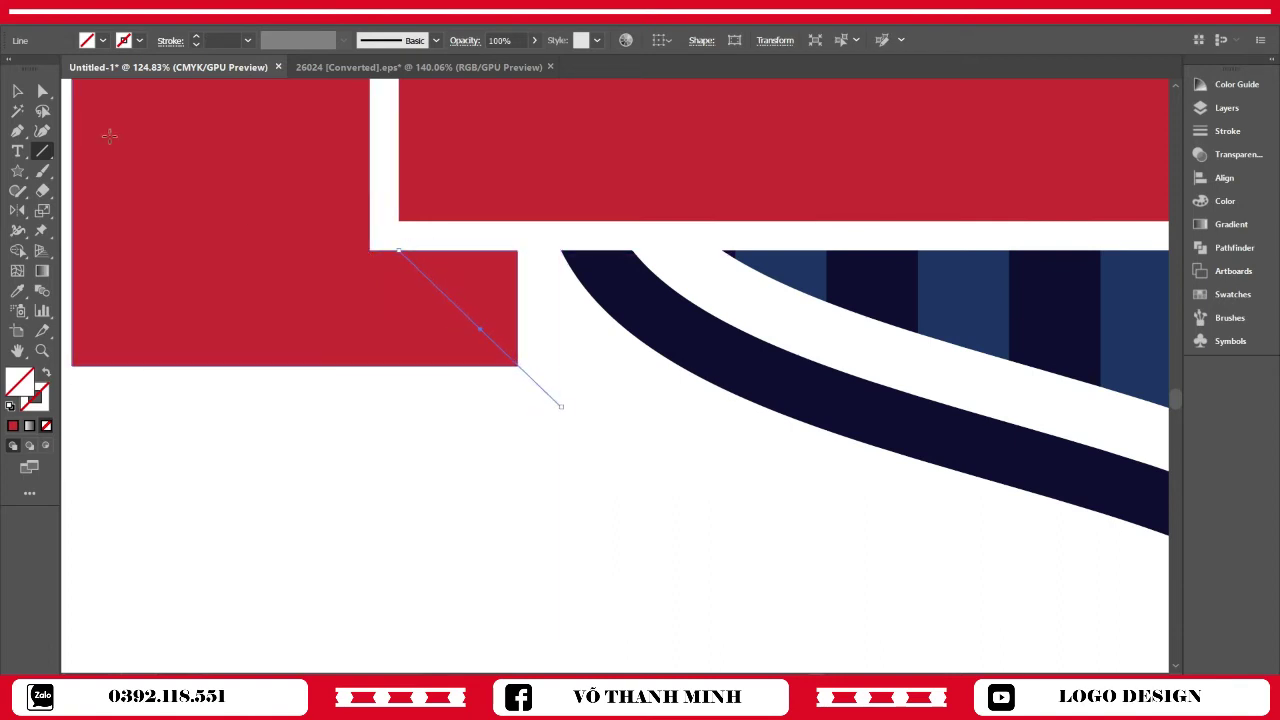
Give both diagonal lines on the left tail a black 1 px stroke
{"action": "left_click", "coordinate": [17, 91]}
{"action": "left_click_drag", "start_coordinate": [467, 502], "coordinate": [581, 397]}
{"action": "left_click", "coordinate": [139, 41]}
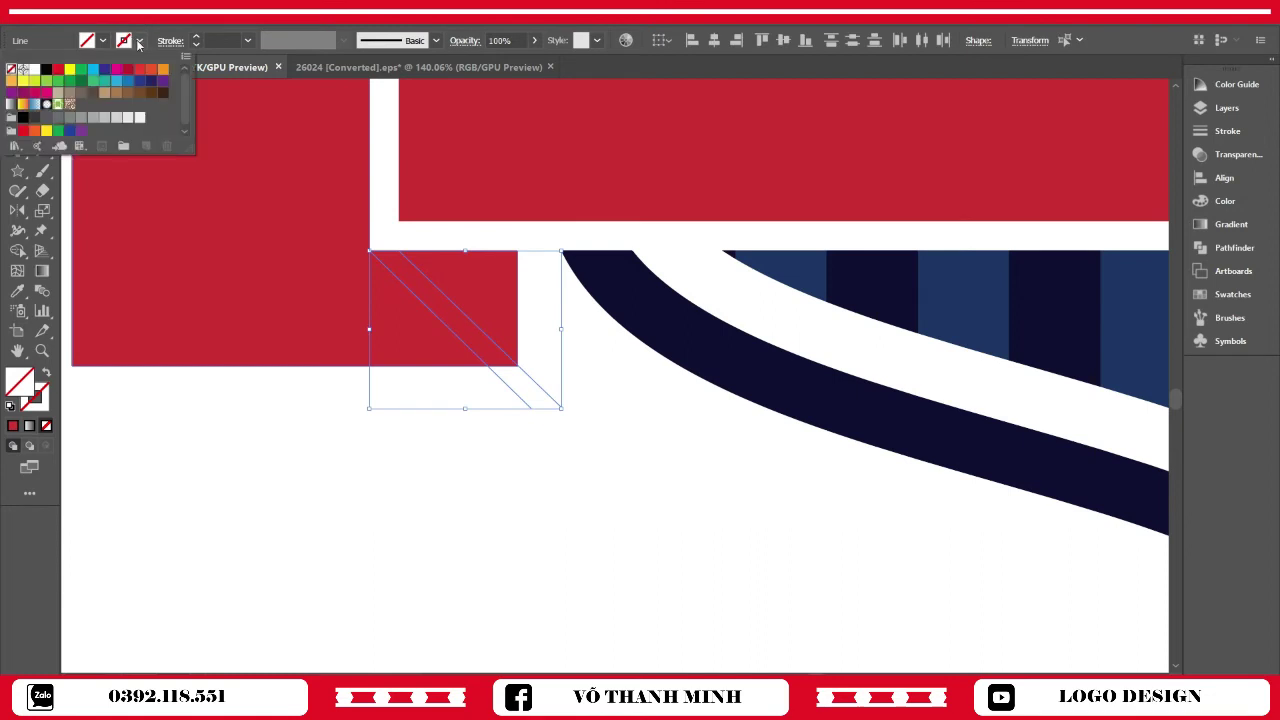
{"action": "left_click", "coordinate": [48, 70]}
{"action": "left_click", "coordinate": [578, 480]}
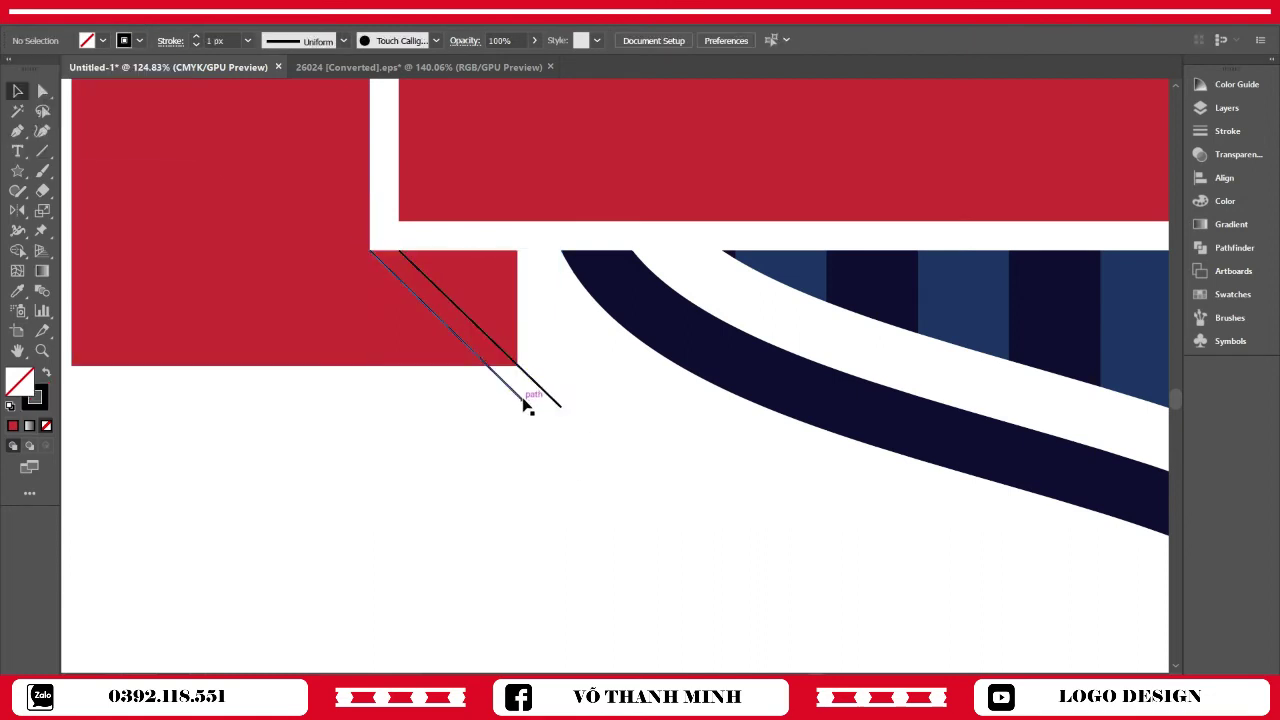
Select the left tail with its diagonal lines and remove the strip between them with the Shape Builder
{"action": "left_click_drag", "start_coordinate": [561, 352], "coordinate": [466, 391]}
{"action": "key", "text": "shift+m"}
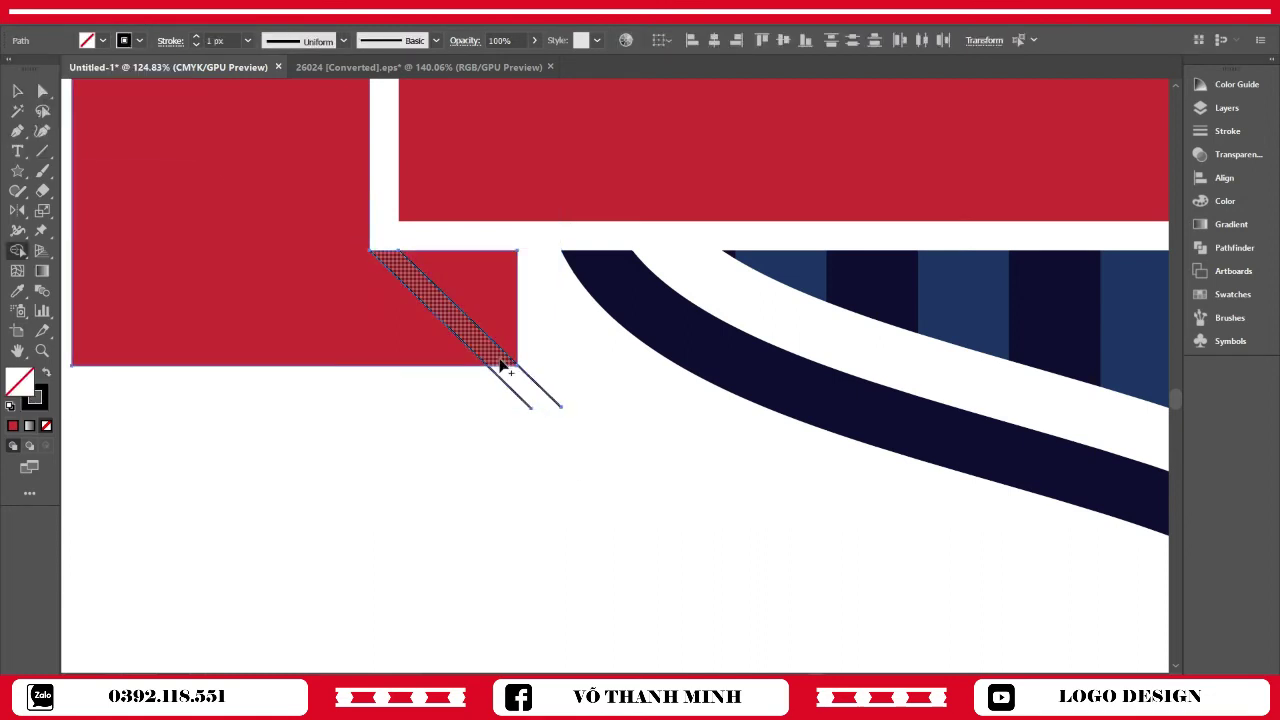
{"action": "left_click", "coordinate": [500, 366], "text": "alt"}
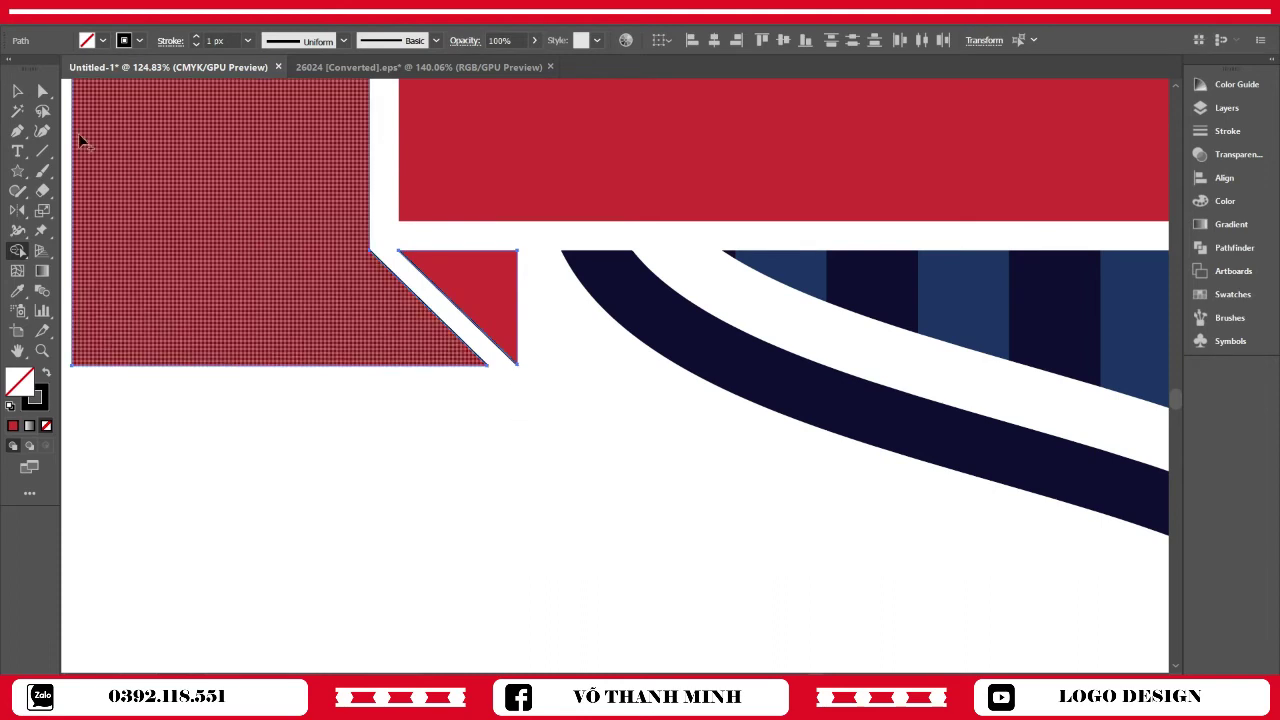
{"action": "key", "text": "v"}
{"action": "left_click", "coordinate": [531, 467]}
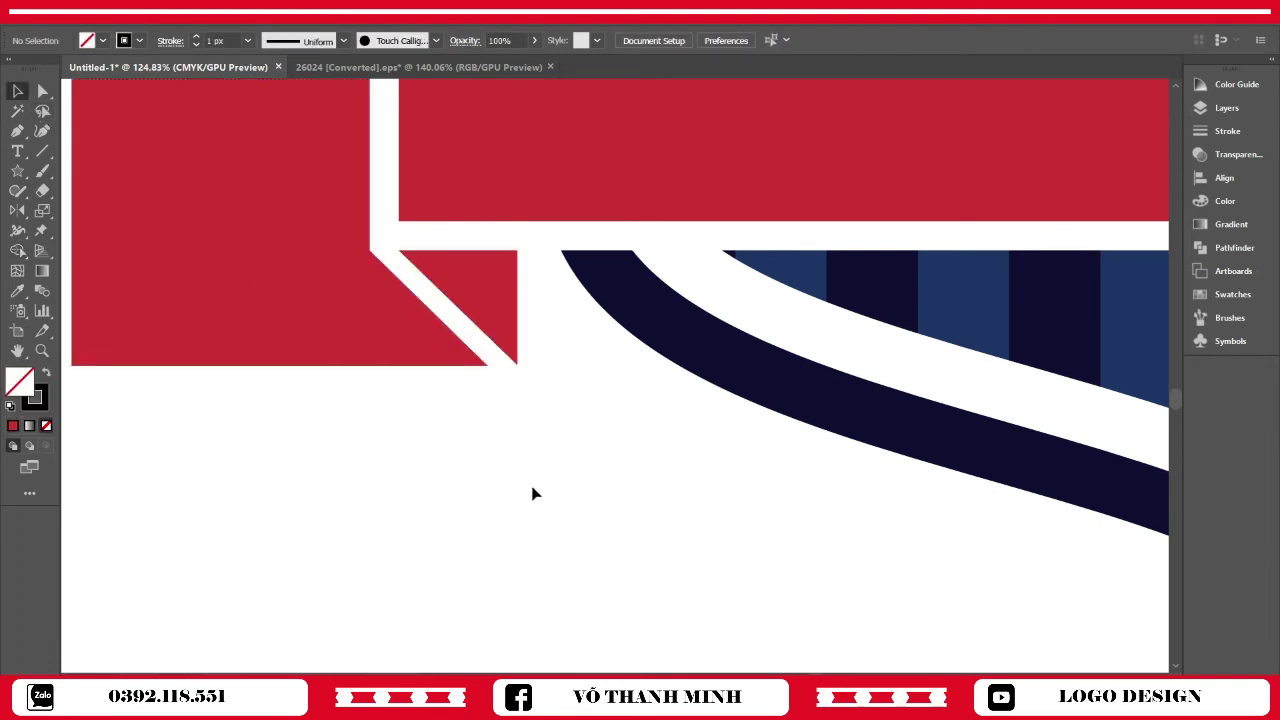
Draw two parallel diagonal lines across the right tail's lower inner corner, mirroring the left fold
{"action": "key", "text": "z"}
{"action": "left_click_drag", "start_coordinate": [539, 420], "coordinate": [394, 471]}
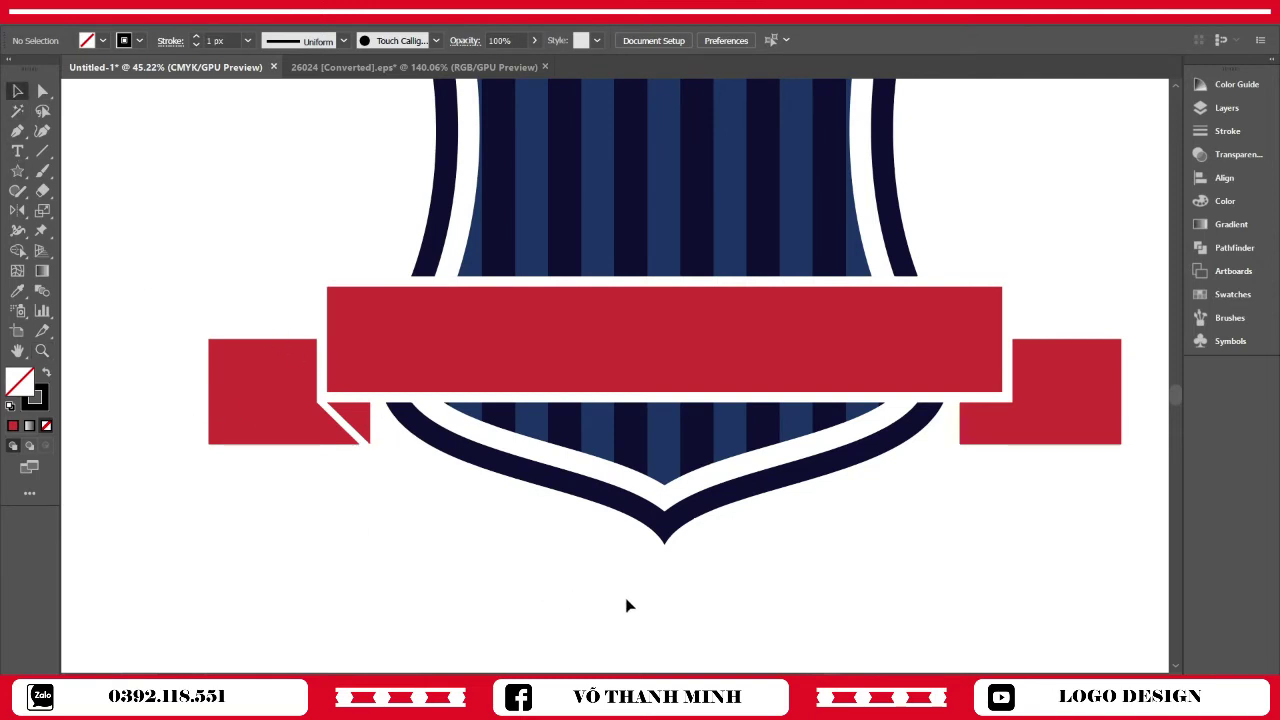
{"action": "left_click_drag", "start_coordinate": [738, 594], "coordinate": [298, 575]}
{"action": "key", "text": "z"}
{"action": "left_click_drag", "start_coordinate": [517, 403], "coordinate": [655, 517]}
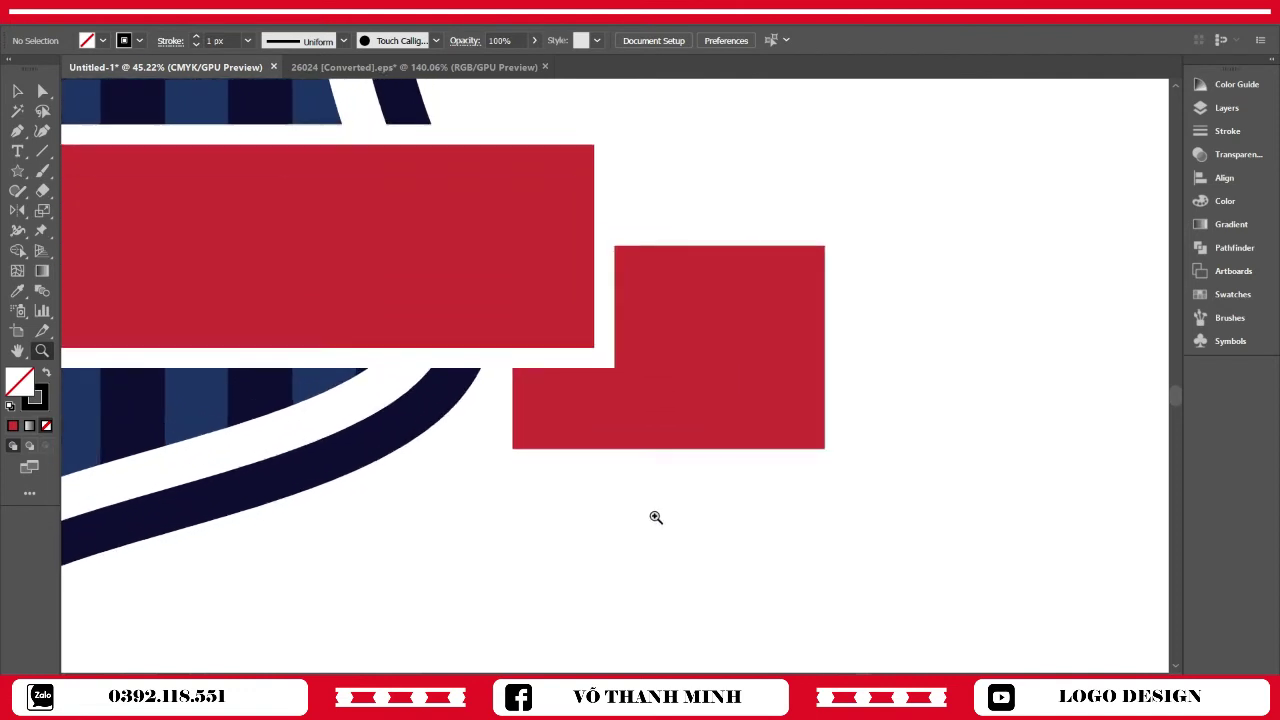
{"action": "left_click", "coordinate": [42, 150]}
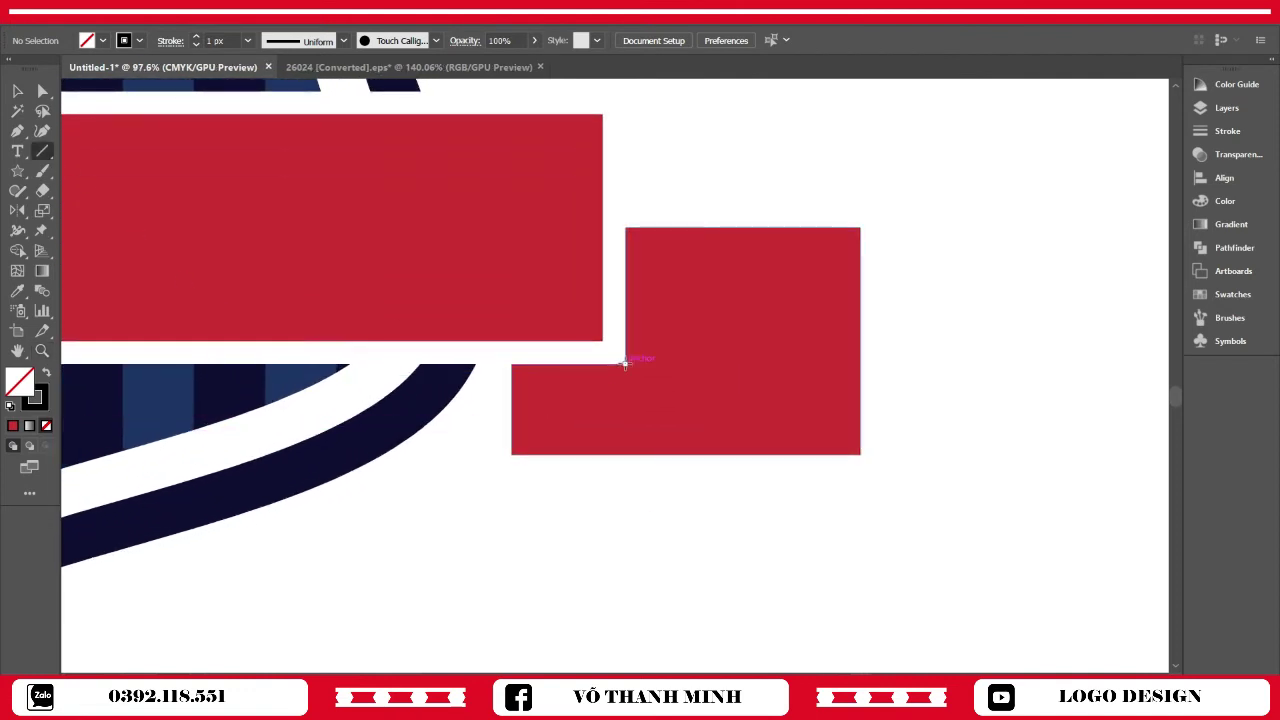
{"action": "left_click_drag", "start_coordinate": [602, 365], "coordinate": [511, 454]}
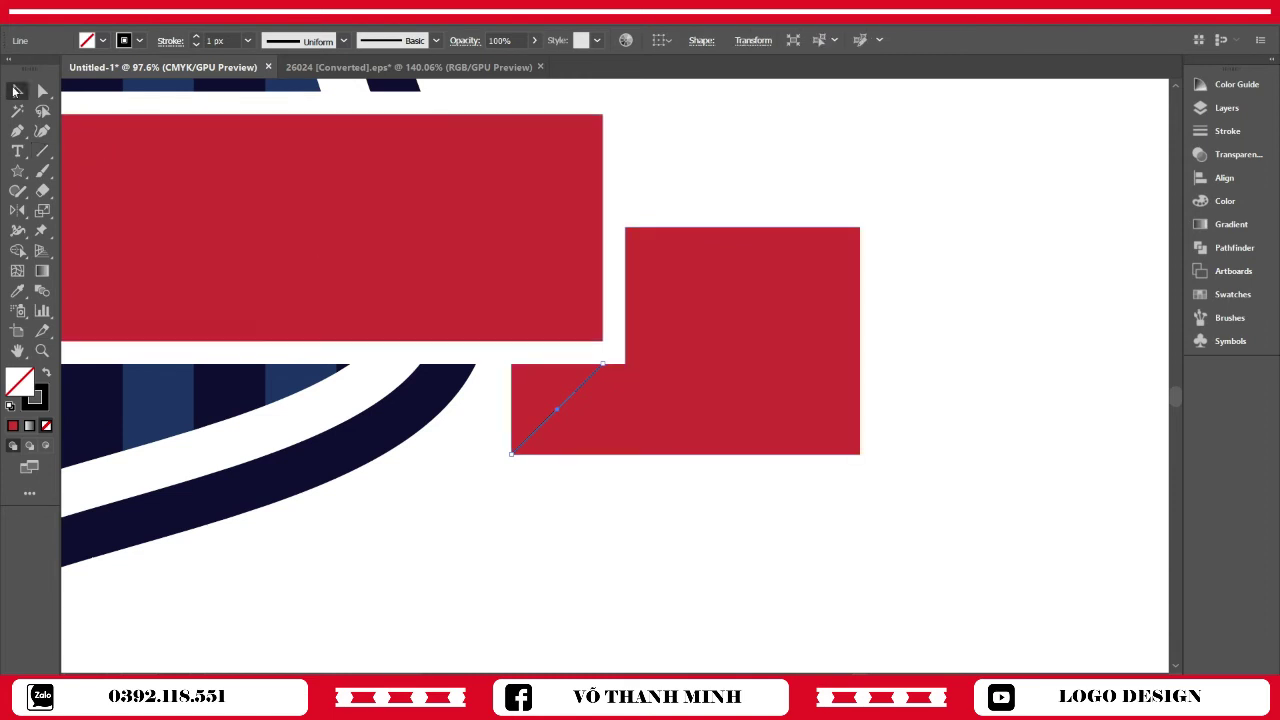
{"action": "left_click", "coordinate": [17, 91]}
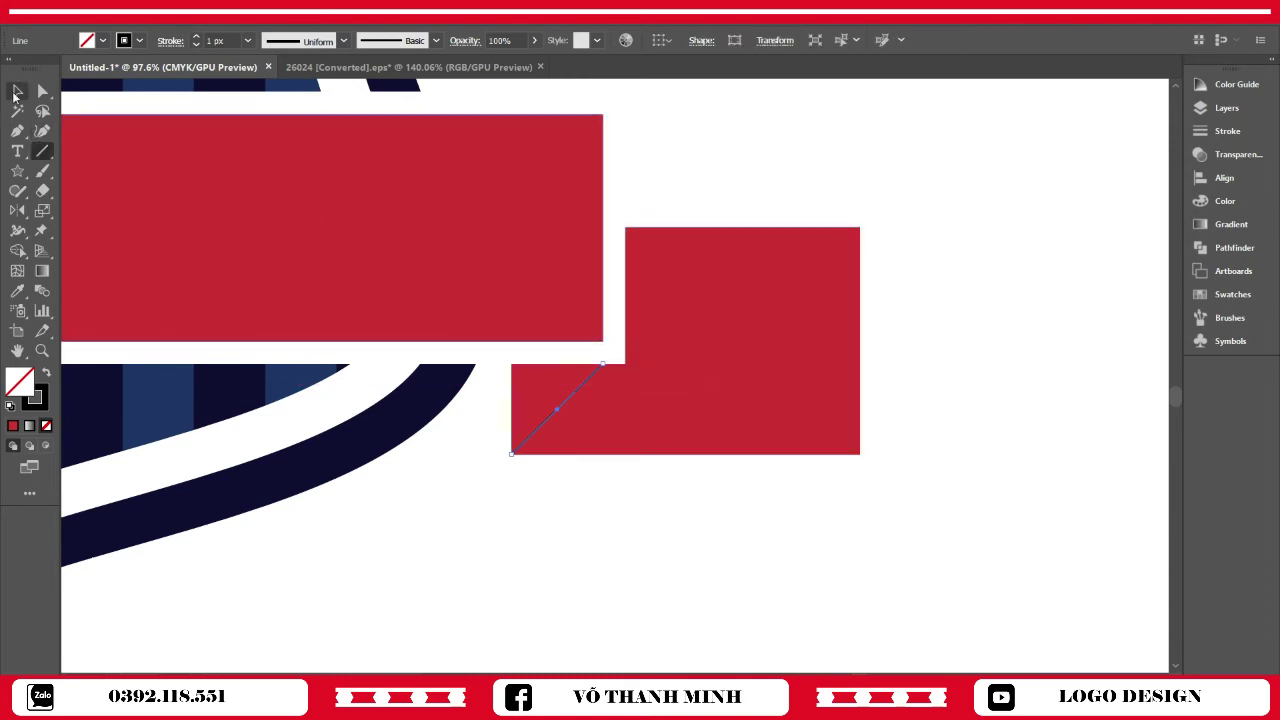
{"action": "left_click", "coordinate": [443, 537]}
{"action": "left_click", "coordinate": [42, 151]}
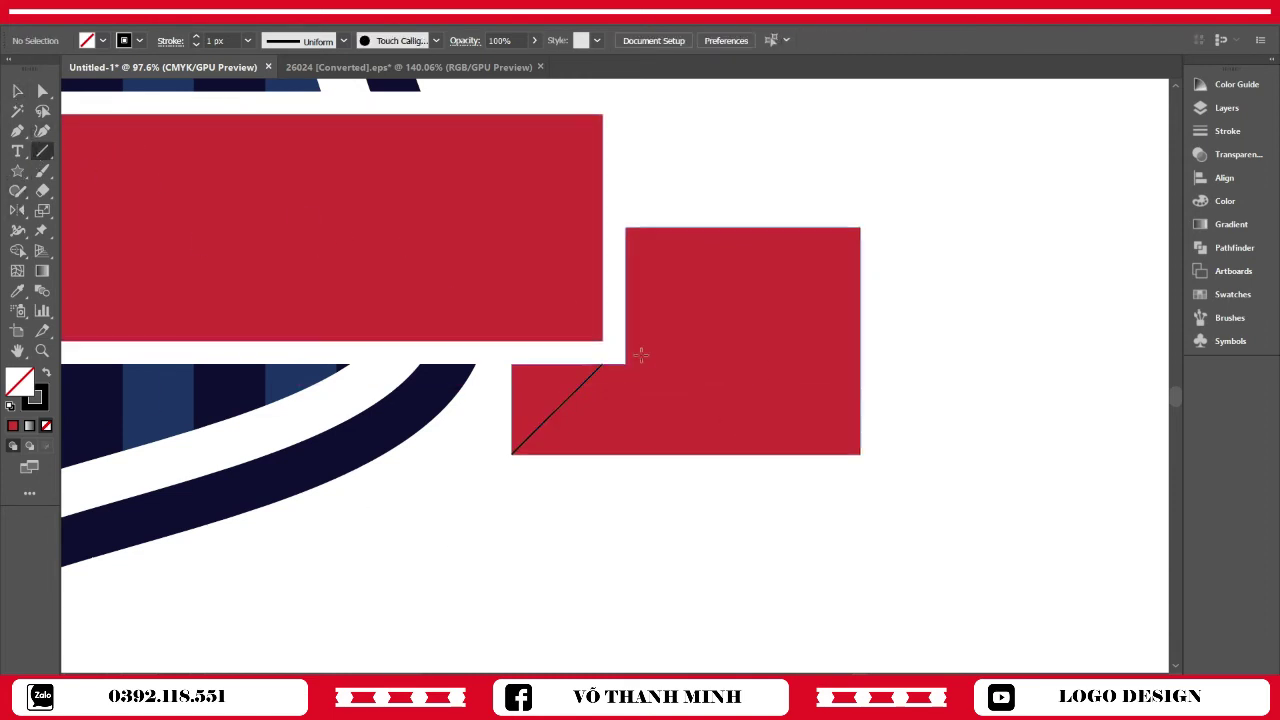
{"action": "left_click_drag", "start_coordinate": [621, 365], "coordinate": [534, 434]}
Cut the strip between the right tail's diagonal lines with the Shape Builder and clear the leftover black lines
{"action": "key", "text": "v"}
{"action": "left_click", "coordinate": [520, 505]}
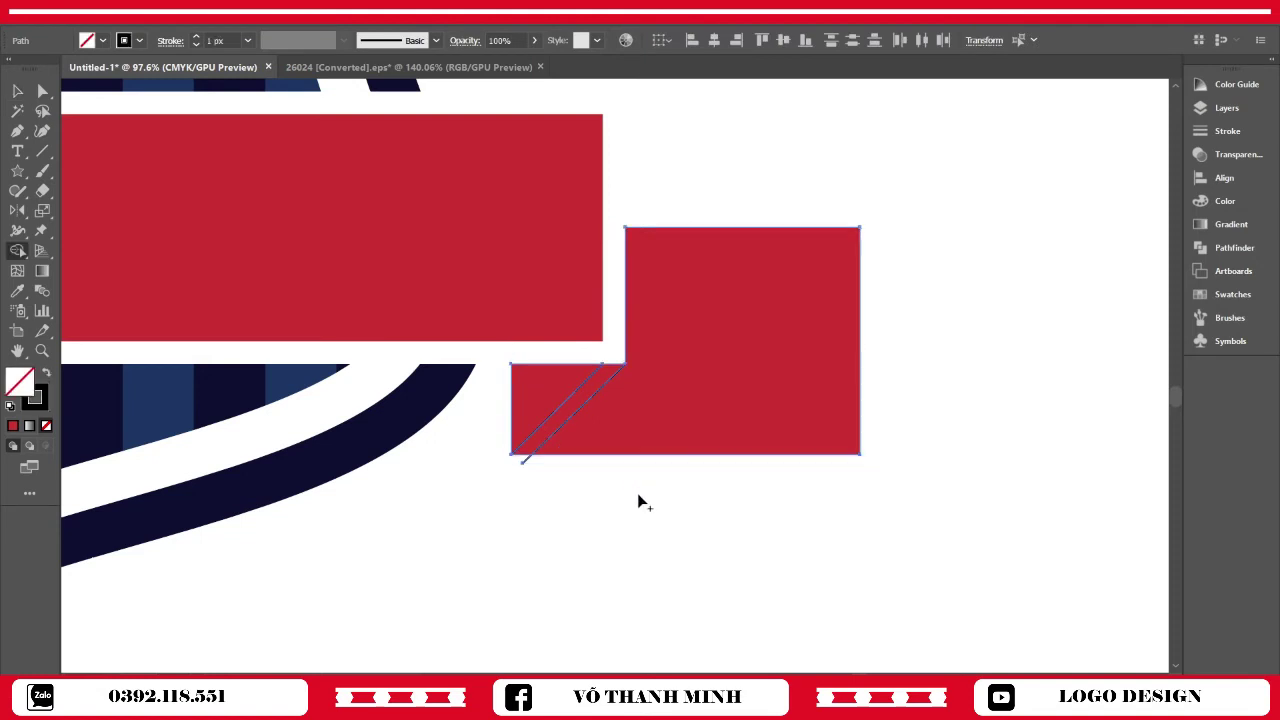
{"action": "key", "text": "shift+m"}
{"action": "left_click", "coordinate": [526, 452], "text": "alt"}
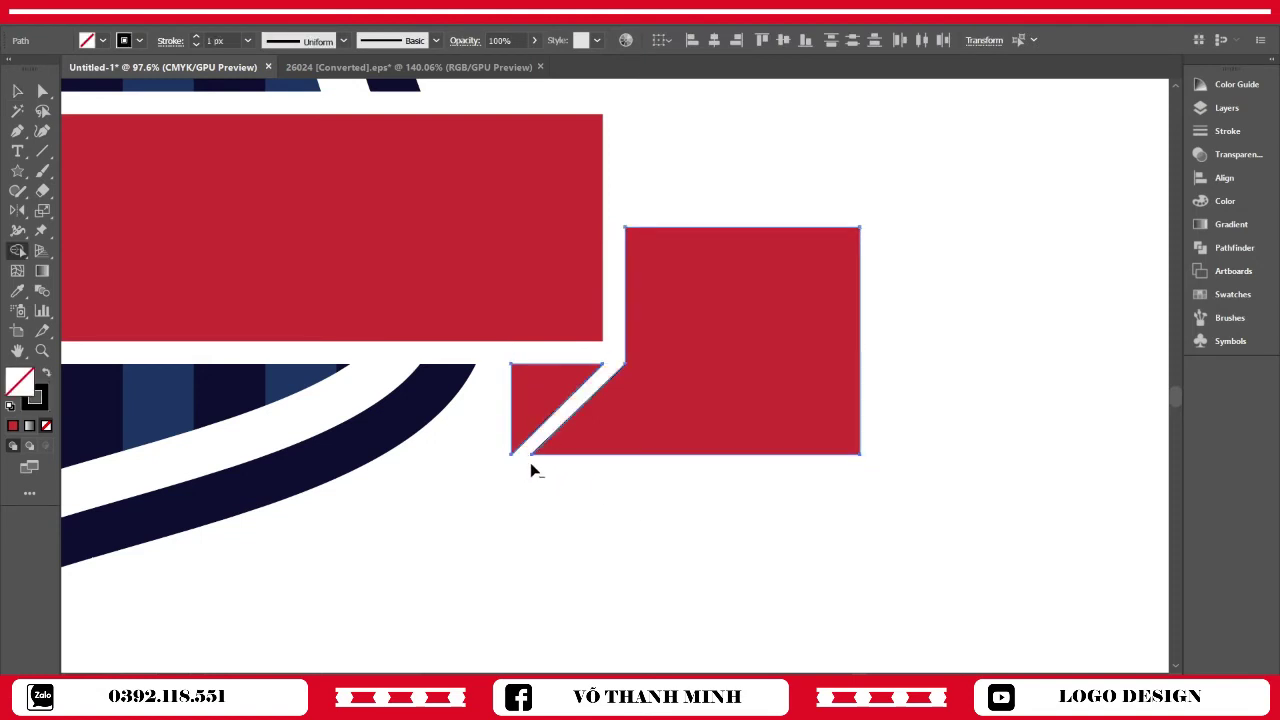
{"action": "left_click", "coordinate": [16, 92]}
{"action": "left_click", "coordinate": [521, 487]}
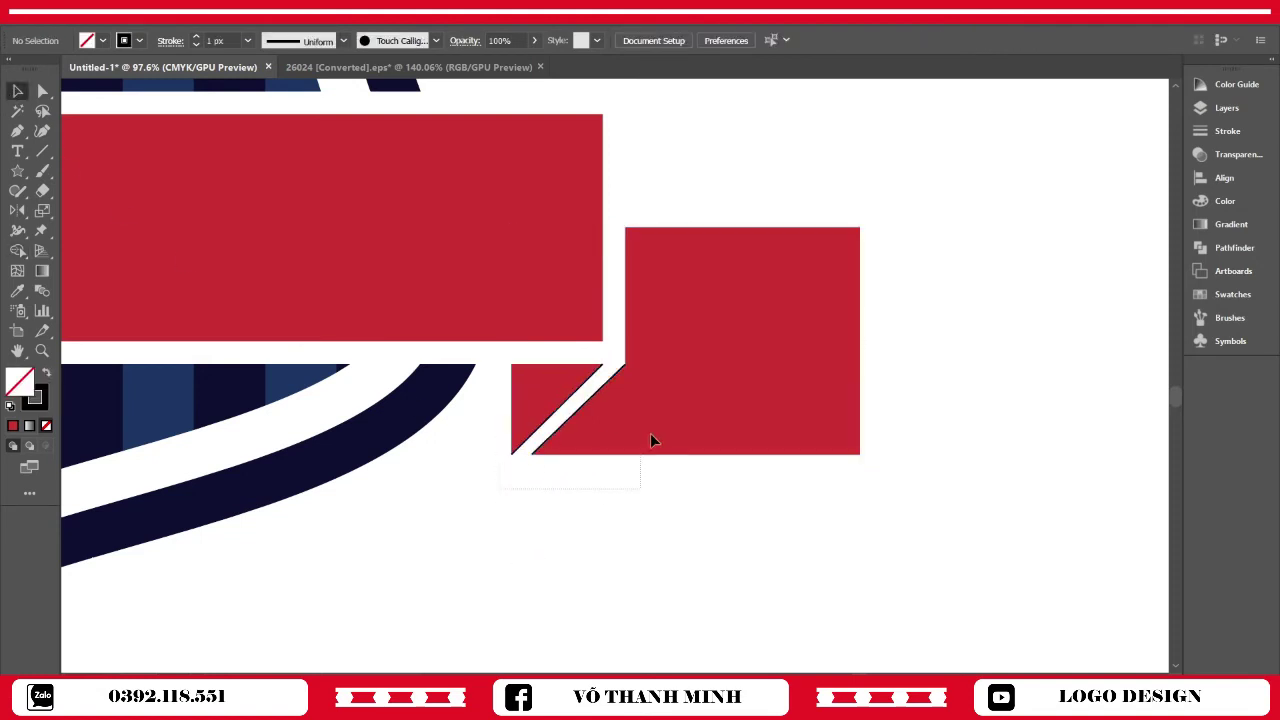
{"action": "left_click", "coordinate": [650, 440]}
{"action": "left_click", "coordinate": [722, 578]}
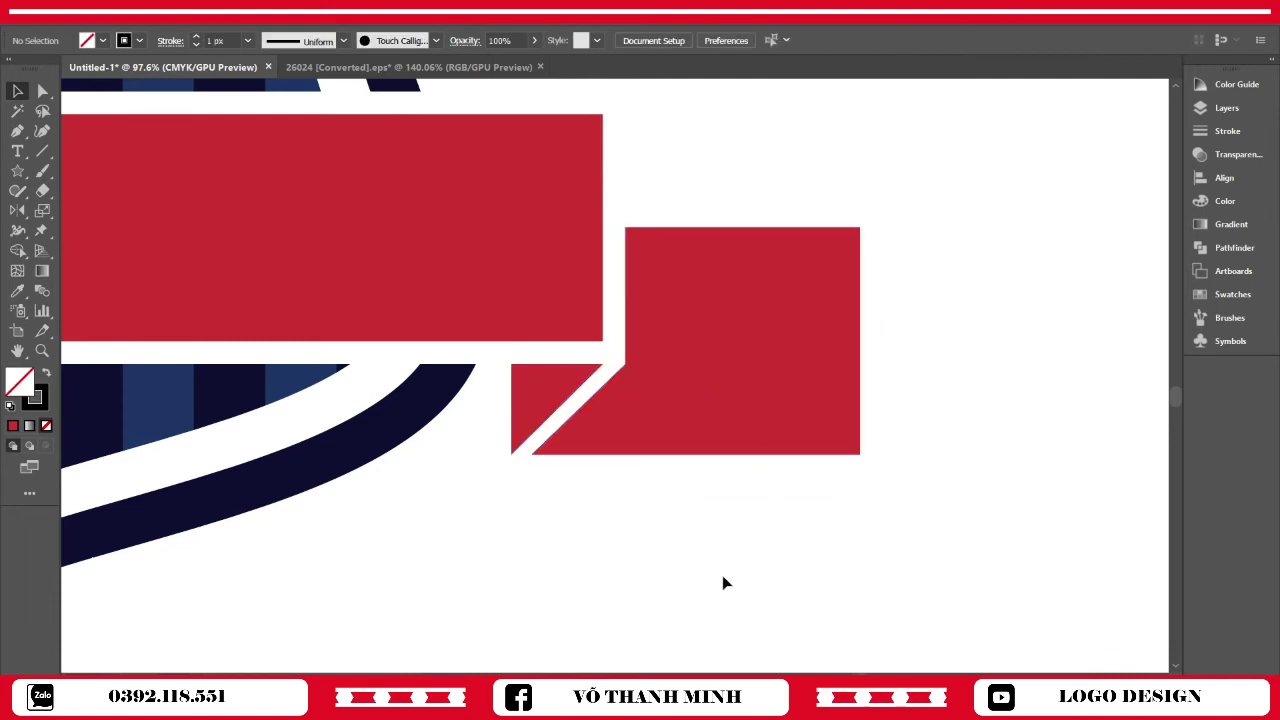
Draw a small triangle with the Polygon tool to the left of the shield and give it a black fill without stroke
{"action": "key", "text": "z"}
{"action": "left_click", "coordinate": [563, 526], "text": "alt"}
{"action": "left_click", "coordinate": [487, 556], "text": "alt"}
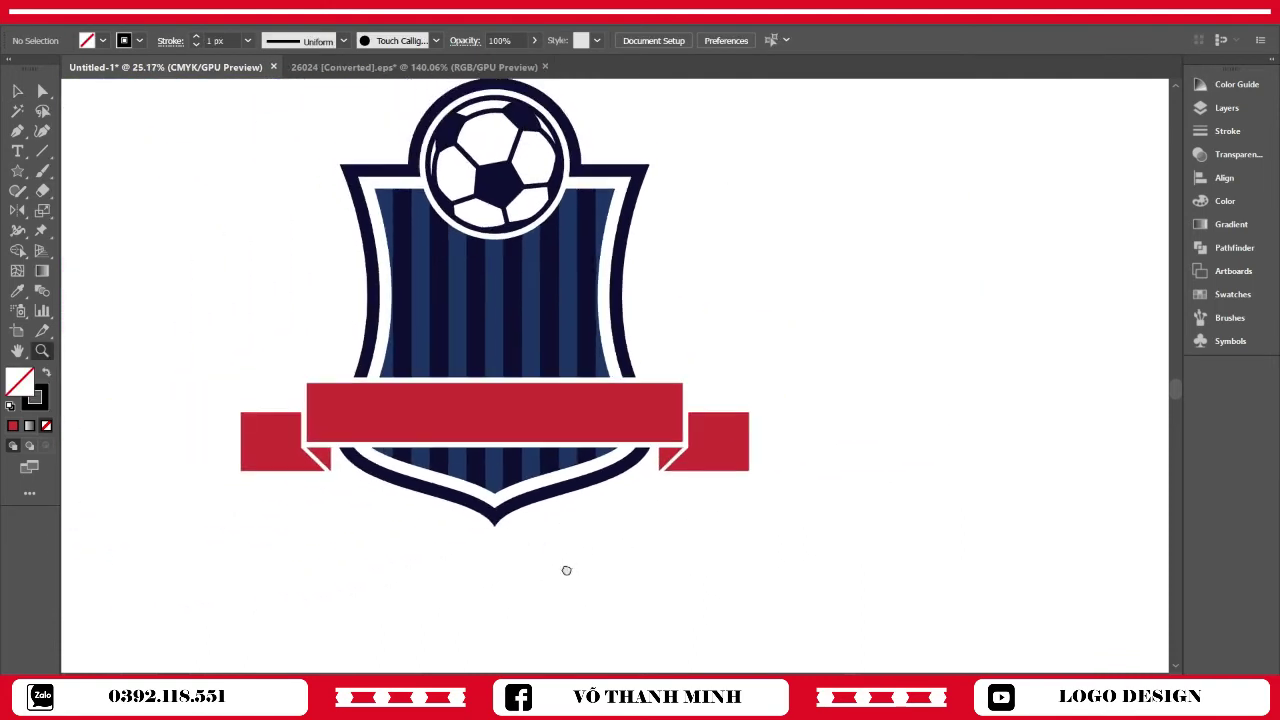
{"action": "left_click", "coordinate": [17, 171]}
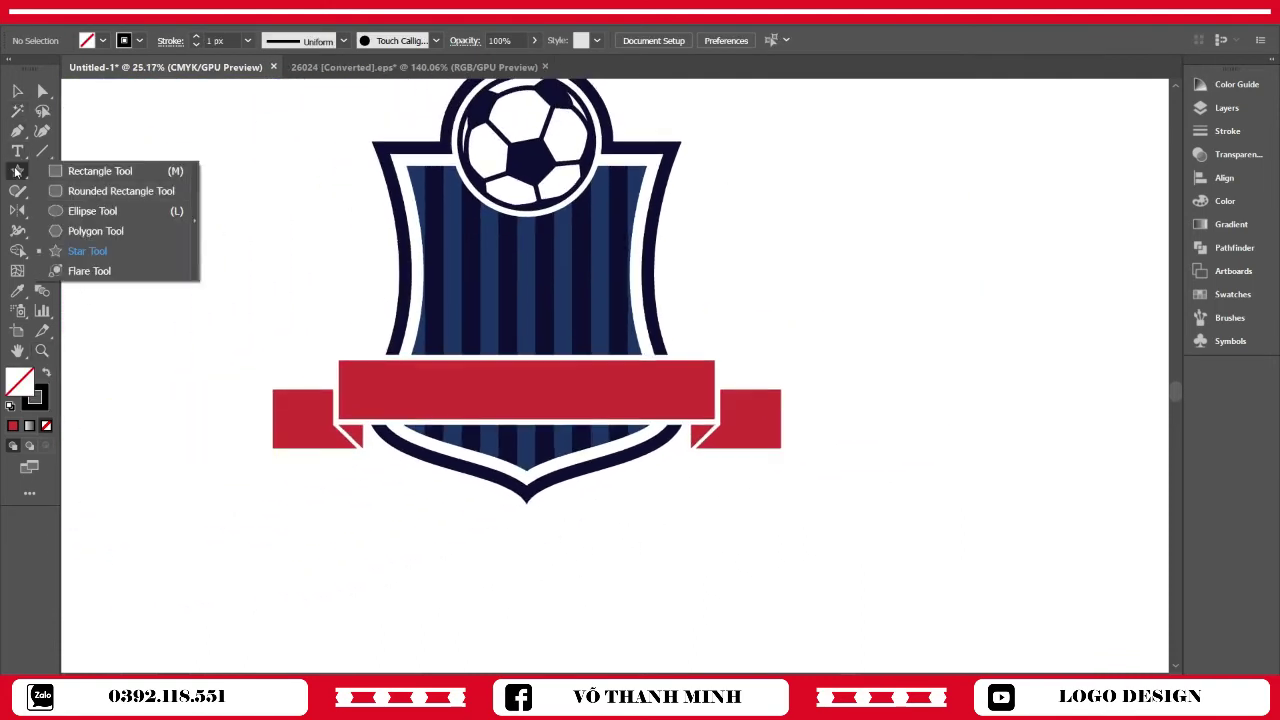
{"action": "left_click", "coordinate": [95, 224]}
{"action": "left_click_drag", "start_coordinate": [166, 333], "coordinate": [166, 368]}
{"action": "key", "text": "Down"}
{"action": "key", "text": "Down"}
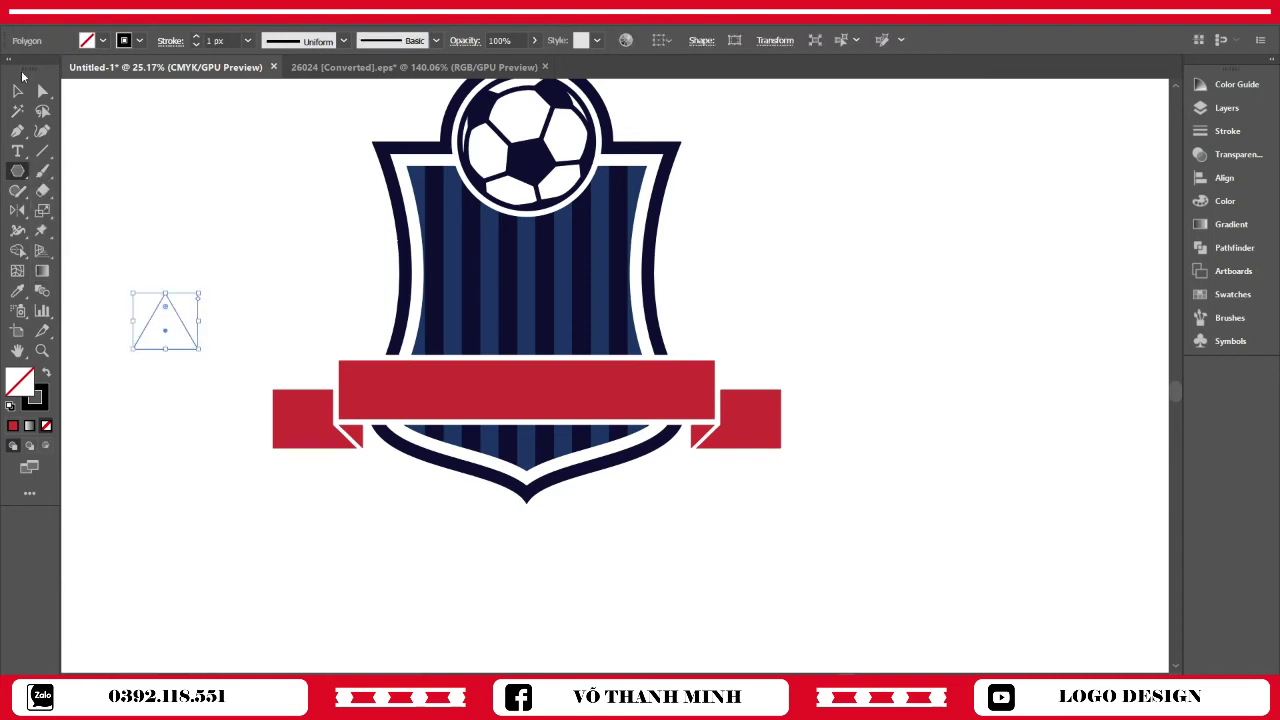
{"action": "key", "text": "shift+x"}
{"action": "left_click", "coordinate": [25, 92]}
{"action": "left_click", "coordinate": [173, 176]}
{"action": "left_click", "coordinate": [156, 336]}
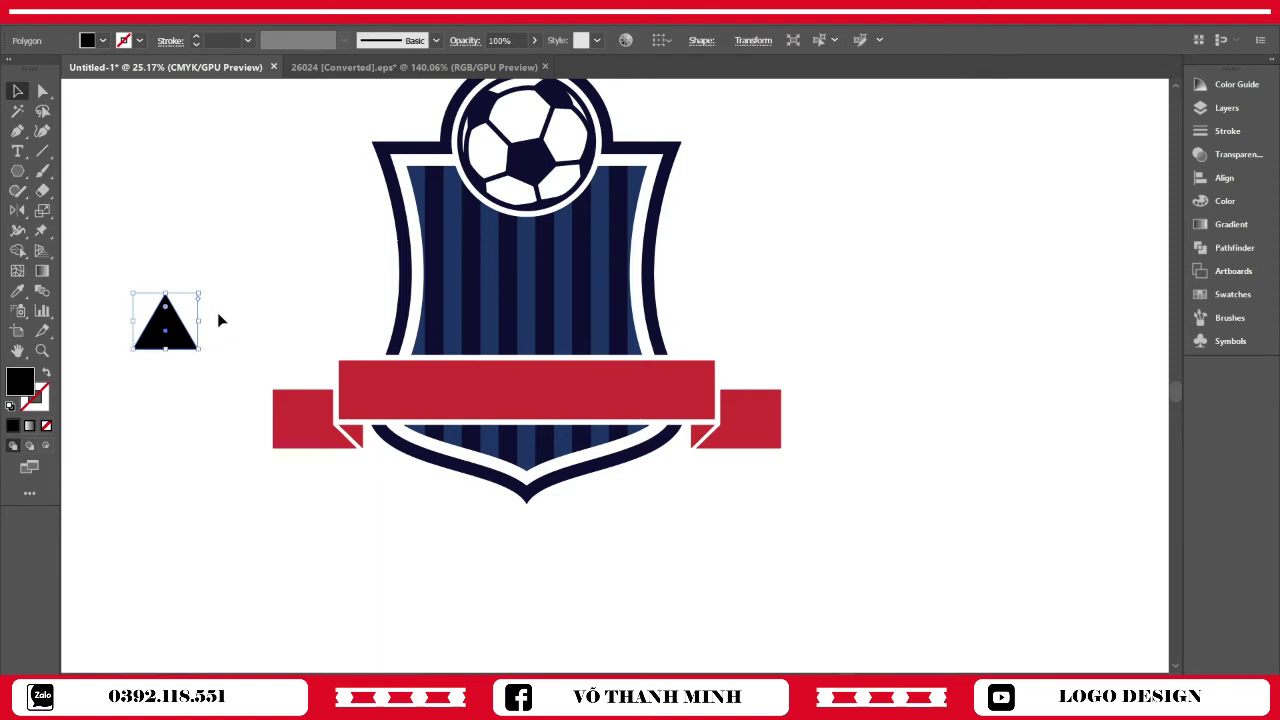
Rotate the black triangle to point right and place it over the left tail's outer end
{"action": "left_click_drag", "start_coordinate": [204, 289], "coordinate": [242, 360]}
{"action": "left_click", "coordinate": [240, 194]}
{"action": "left_click_drag", "start_coordinate": [167, 328], "coordinate": [292, 420]}
{"action": "left_click", "coordinate": [265, 349]}
Resize the triangle vertically so its upper and lower corners meet the left tail's corners
{"action": "key", "text": "z"}
{"action": "left_click_drag", "start_coordinate": [266, 482], "coordinate": [388, 469]}
{"action": "left_click_drag", "start_coordinate": [388, 469], "coordinate": [425, 558]}
{"action": "left_click", "coordinate": [15, 88]}
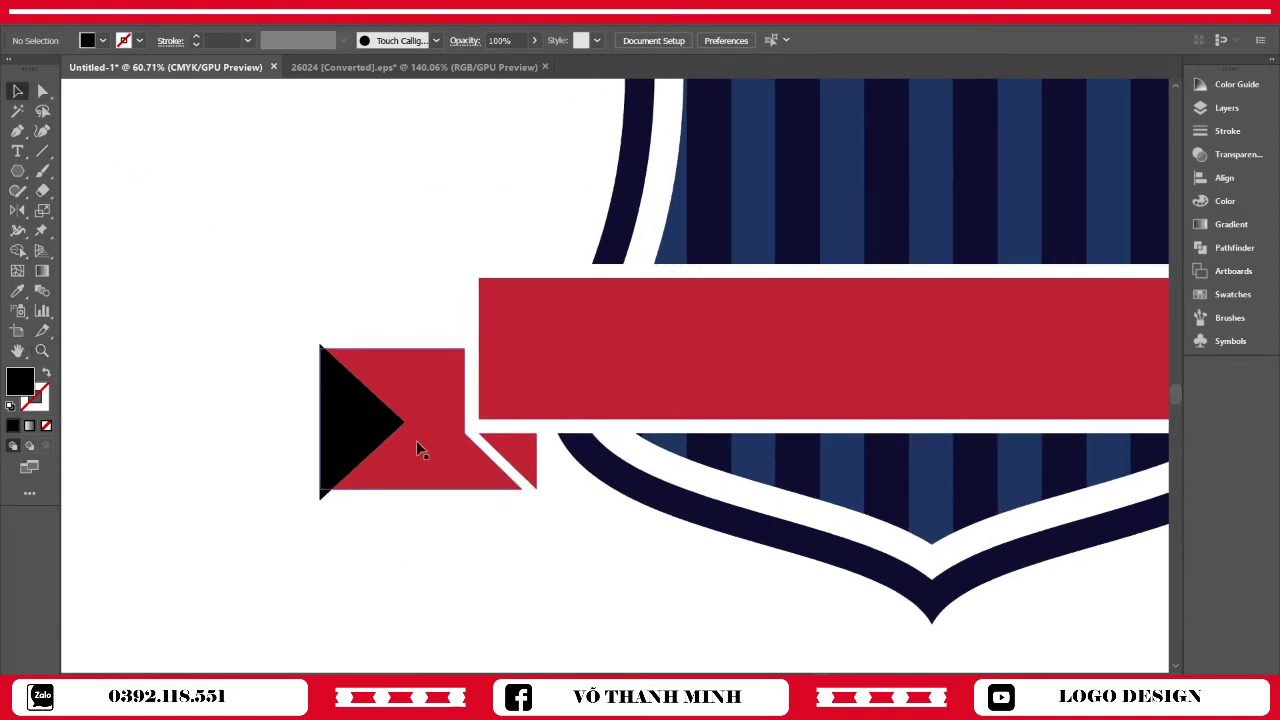
{"action": "left_click", "coordinate": [330, 368]}
{"action": "left_click_drag", "start_coordinate": [361, 342], "coordinate": [364, 349]}
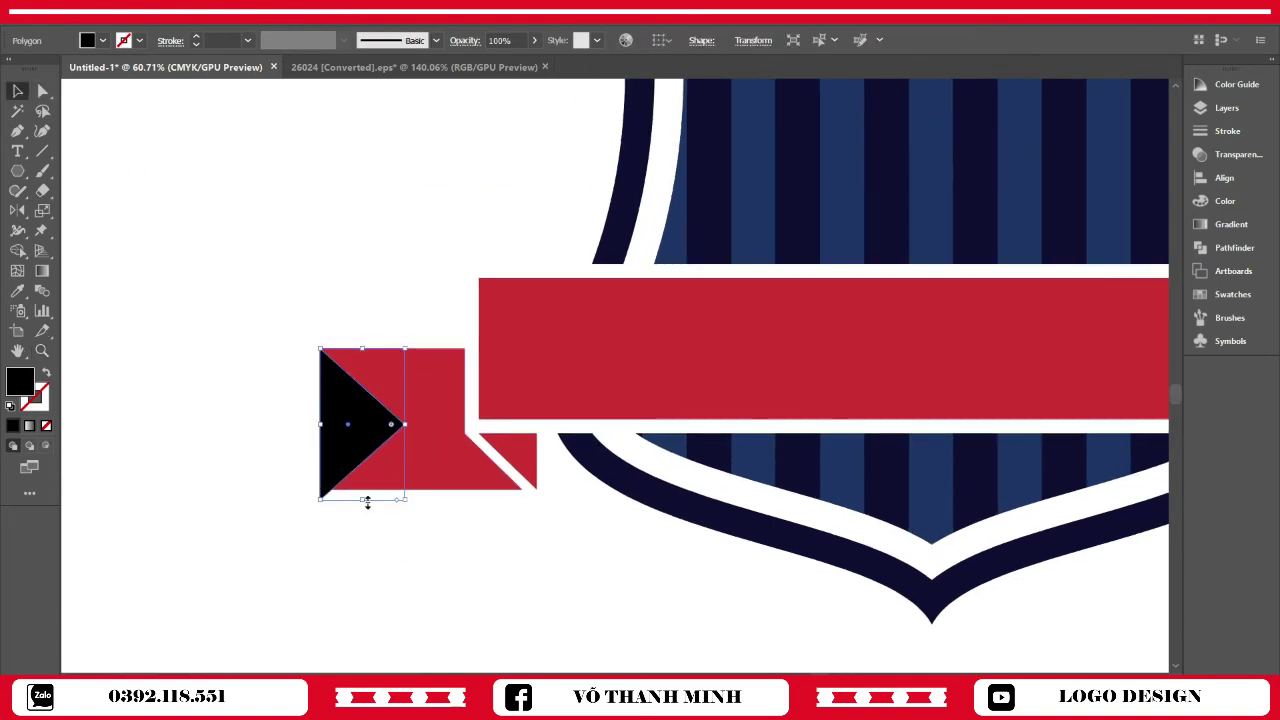
{"action": "left_click_drag", "start_coordinate": [364, 499], "coordinate": [420, 490]}
{"action": "left_click", "coordinate": [378, 508]}
{"action": "key", "text": "z"}
{"action": "left_click", "coordinate": [17, 91]}
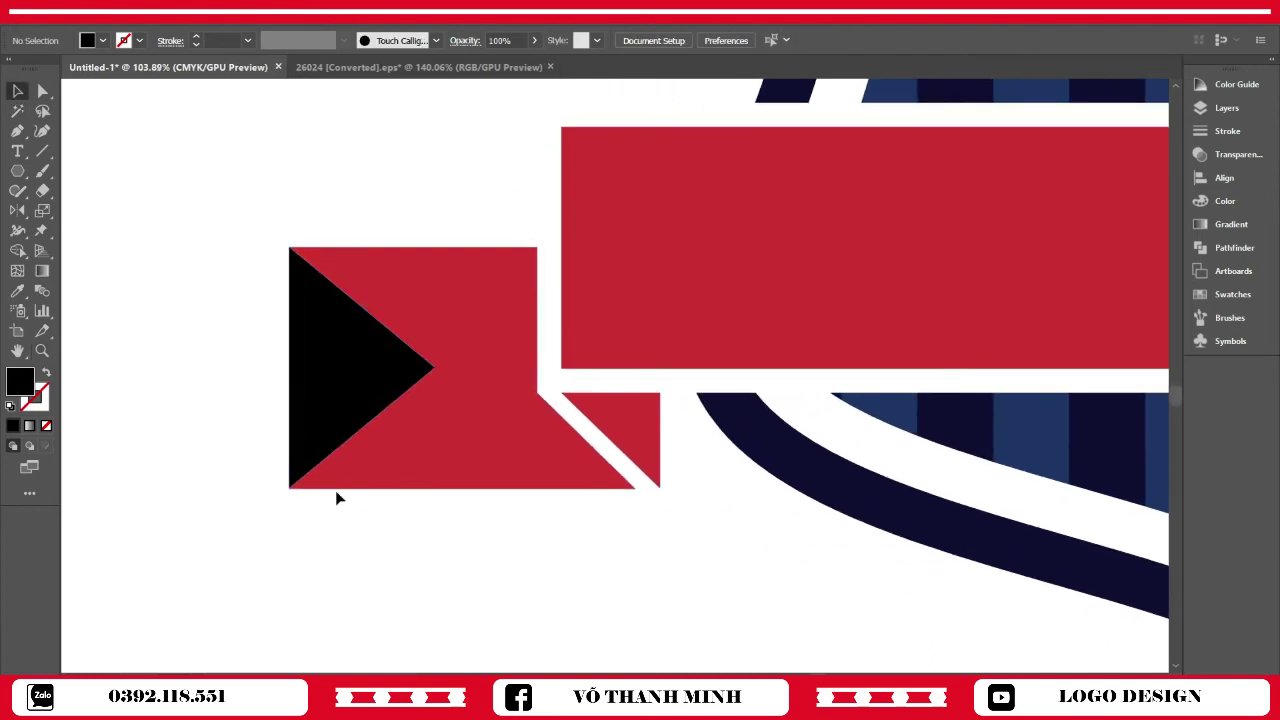
Duplicate the black triangle and place the copy above and to the left of the left tail
{"action": "left_click", "coordinate": [335, 434]}
{"action": "key", "text": "ctrl+shift+a"}
{"action": "left_click_drag", "start_coordinate": [371, 478], "coordinate": [418, 510]}
{"action": "left_click", "coordinate": [420, 512]}
{"action": "left_click", "coordinate": [343, 393]}
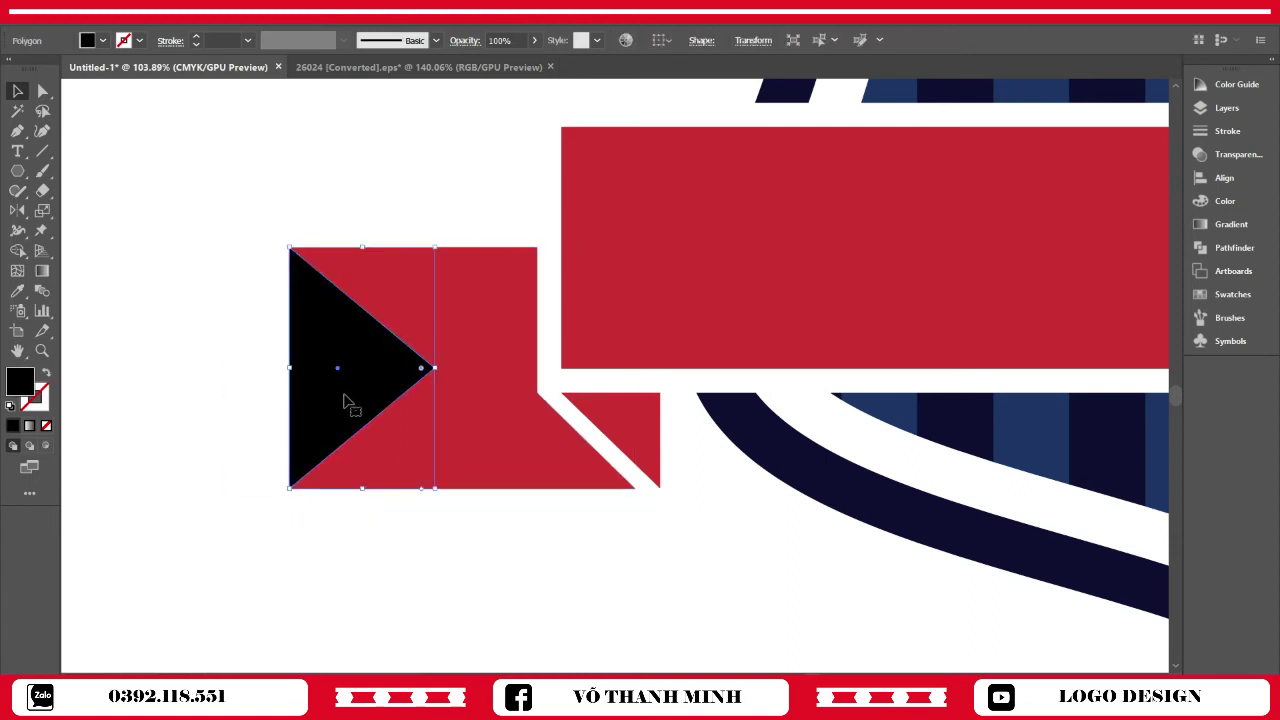
{"action": "left_click_drag", "start_coordinate": [343, 393], "coordinate": [208, 231]}
Use the Shape Builder to cut the overlapping triangle out of the left tail, forming a swallowtail notch
{"action": "left_click_drag", "start_coordinate": [240, 354], "coordinate": [406, 507]}
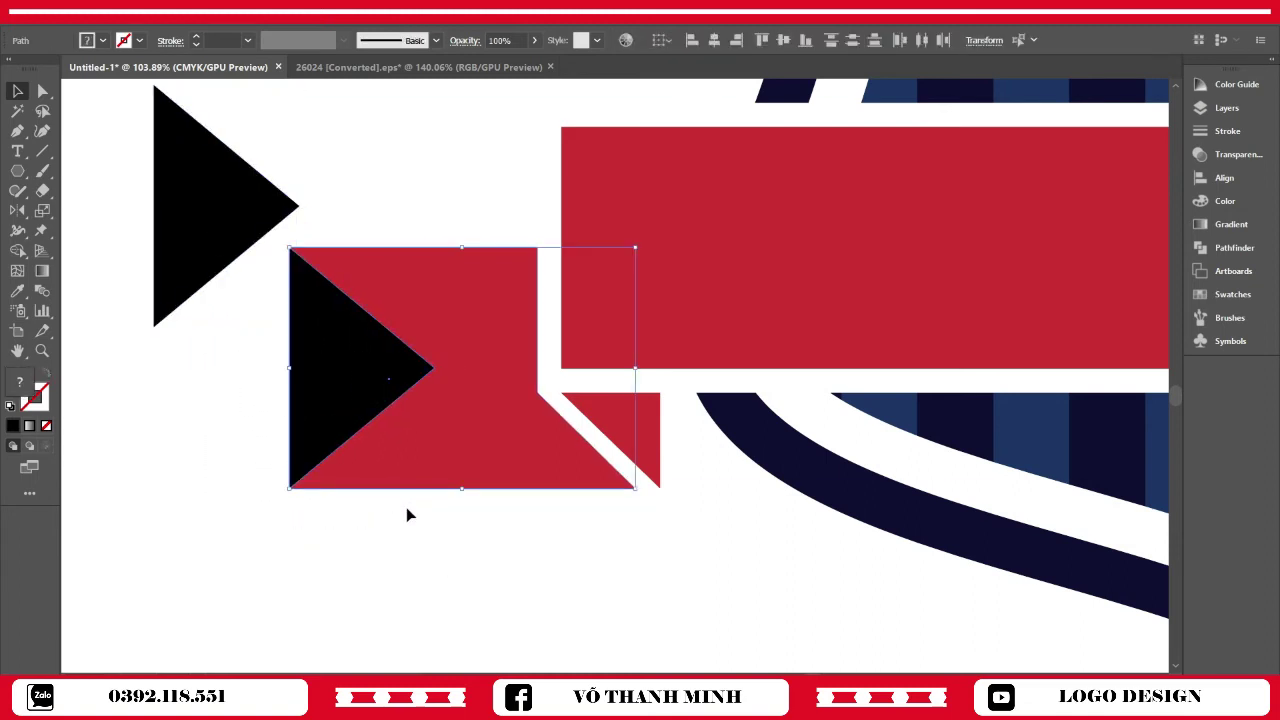
{"action": "key", "text": "shift+m"}
{"action": "left_click", "coordinate": [305, 408], "text": "alt"}
{"action": "key", "text": "v"}
{"action": "left_click", "coordinate": [272, 558]}
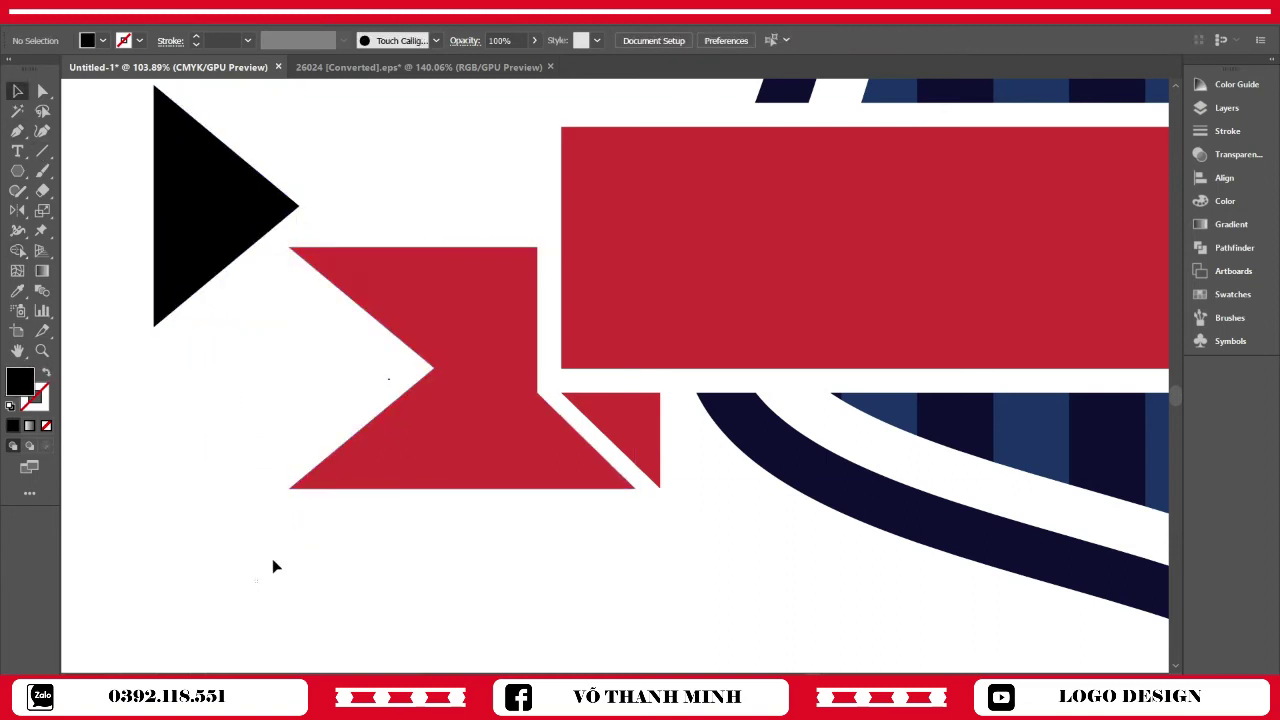
{"action": "left_click", "coordinate": [345, 472]}
{"action": "left_click", "coordinate": [352, 561]}
Move the spare black triangle across to the right tail's outer end
{"action": "key", "text": "z"}
{"action": "left_click_drag", "start_coordinate": [437, 472], "coordinate": [268, 541]}
{"action": "scroll", "coordinate": [268, 540], "scroll_direction": "down", "scroll_amount": 3}
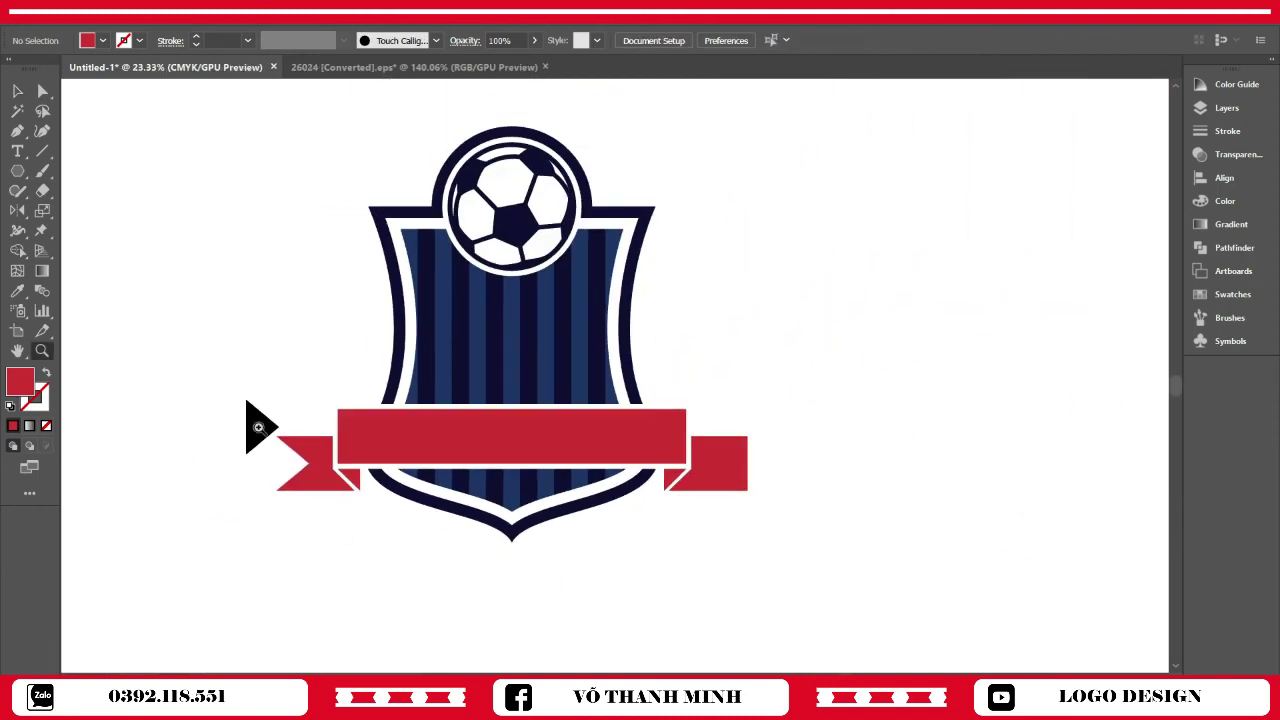
{"action": "left_click_drag", "start_coordinate": [268, 432], "coordinate": [746, 466]}
{"action": "key", "text": "z"}
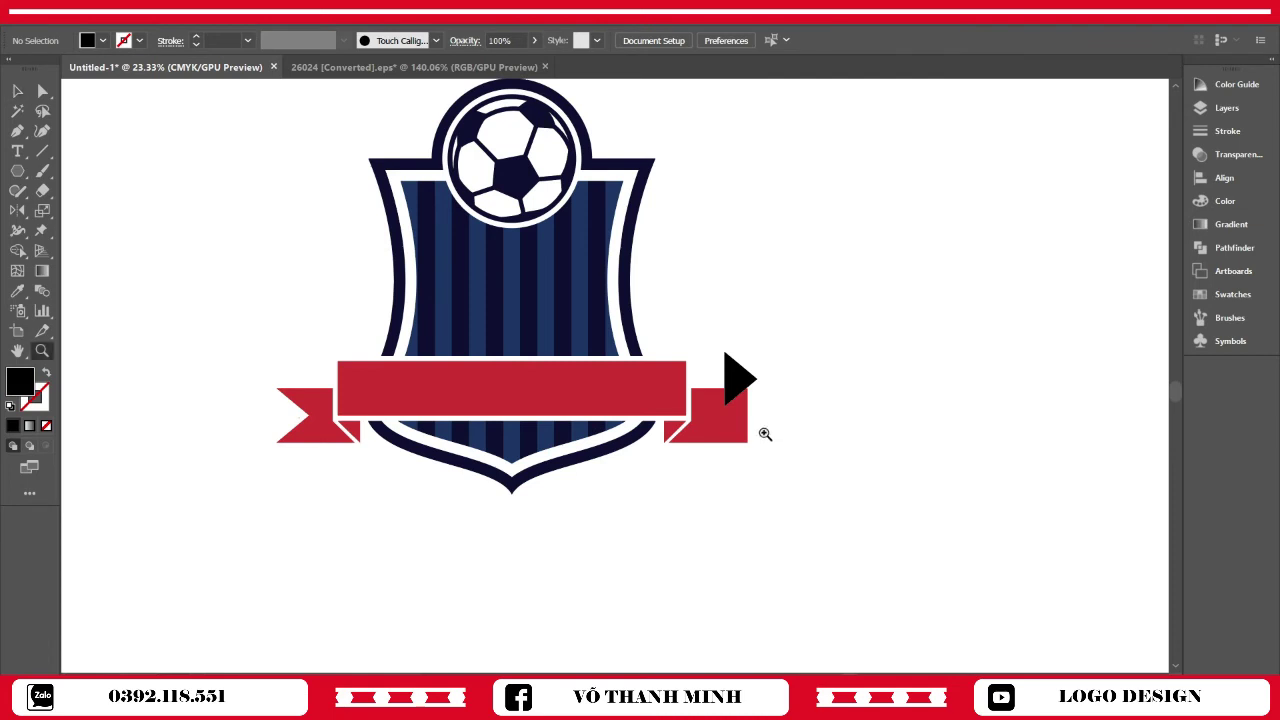
Reflect the black triangle about the vertical axis so it points left
{"action": "scroll", "coordinate": [766, 434], "scroll_direction": "up", "scroll_amount": 4}
{"action": "key", "text": "v"}
{"action": "left_click", "coordinate": [739, 341]}
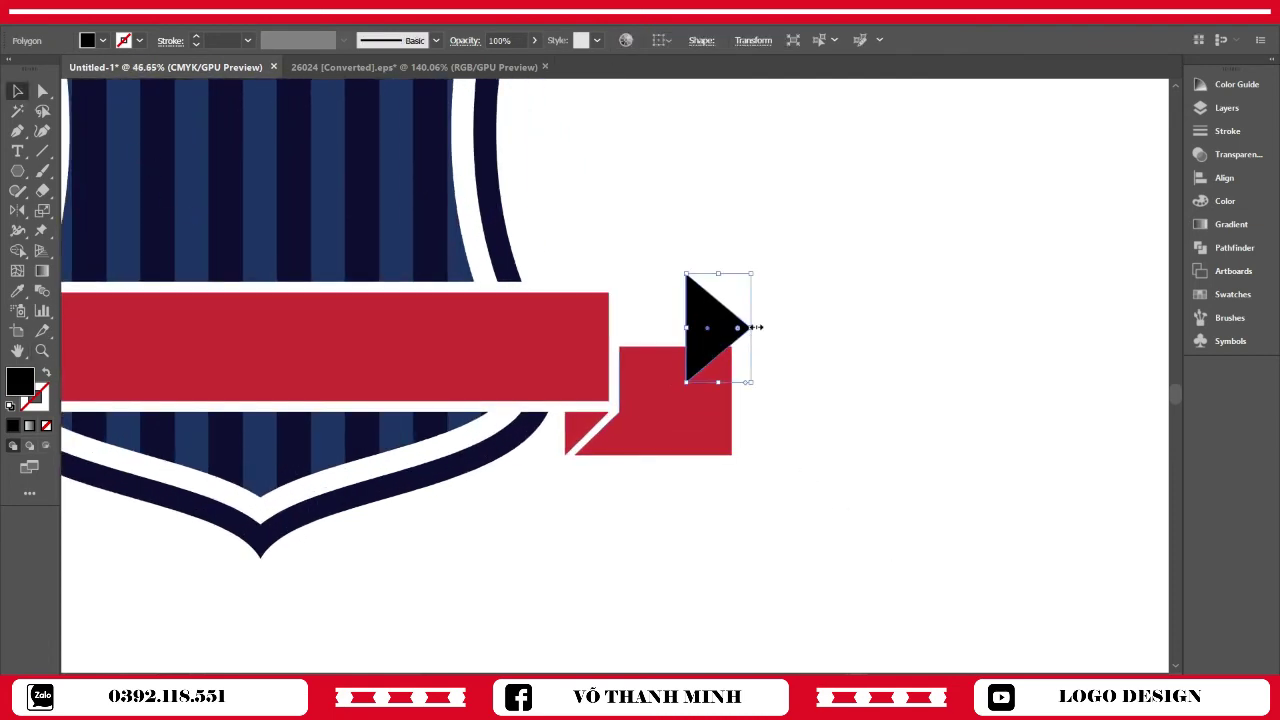
{"action": "key", "text": "o"}
{"action": "key", "text": "Return"}
{"action": "left_click", "coordinate": [900, 392]}
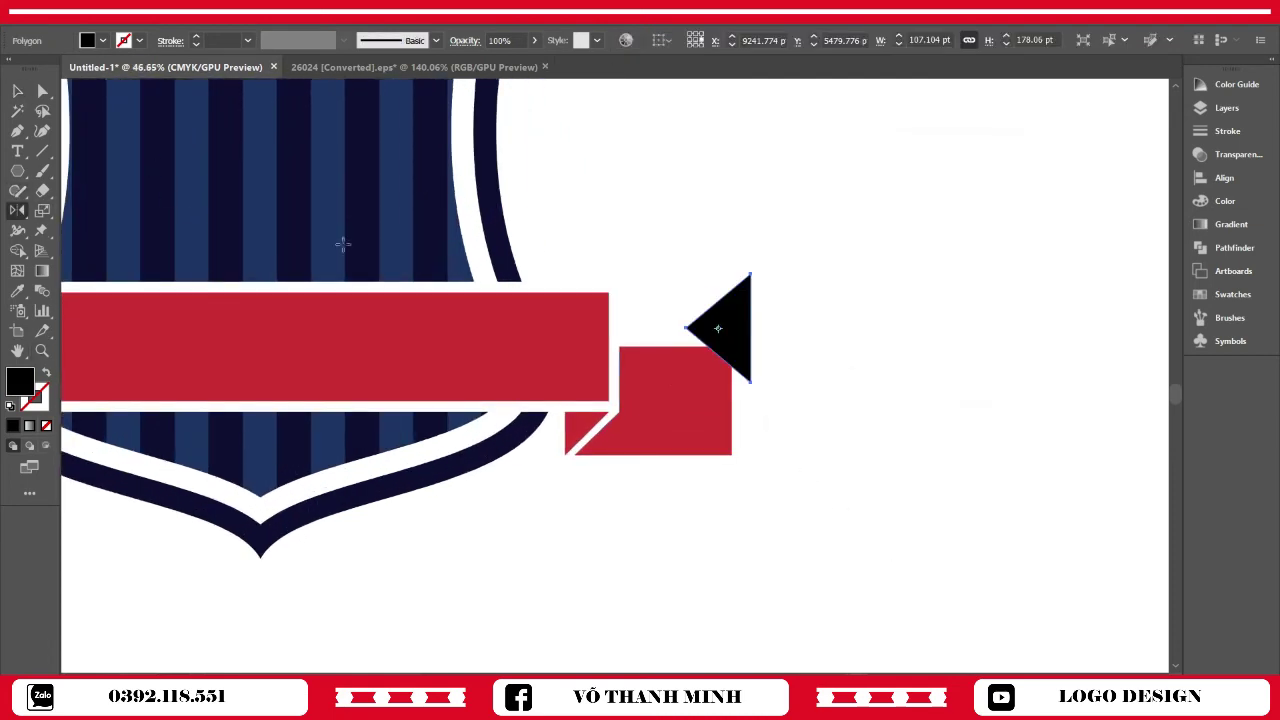
Place the triangle against the right tail's outer edge and align their vertical centers
{"action": "left_click", "coordinate": [17, 91]}
{"action": "left_click", "coordinate": [689, 255]}
{"action": "left_click_drag", "start_coordinate": [686, 258], "coordinate": [795, 414]}
{"action": "left_click_drag", "start_coordinate": [735, 334], "coordinate": [714, 397]}
{"action": "left_click_drag", "start_coordinate": [802, 385], "coordinate": [718, 390]}
{"action": "left_click", "coordinate": [697, 382]}
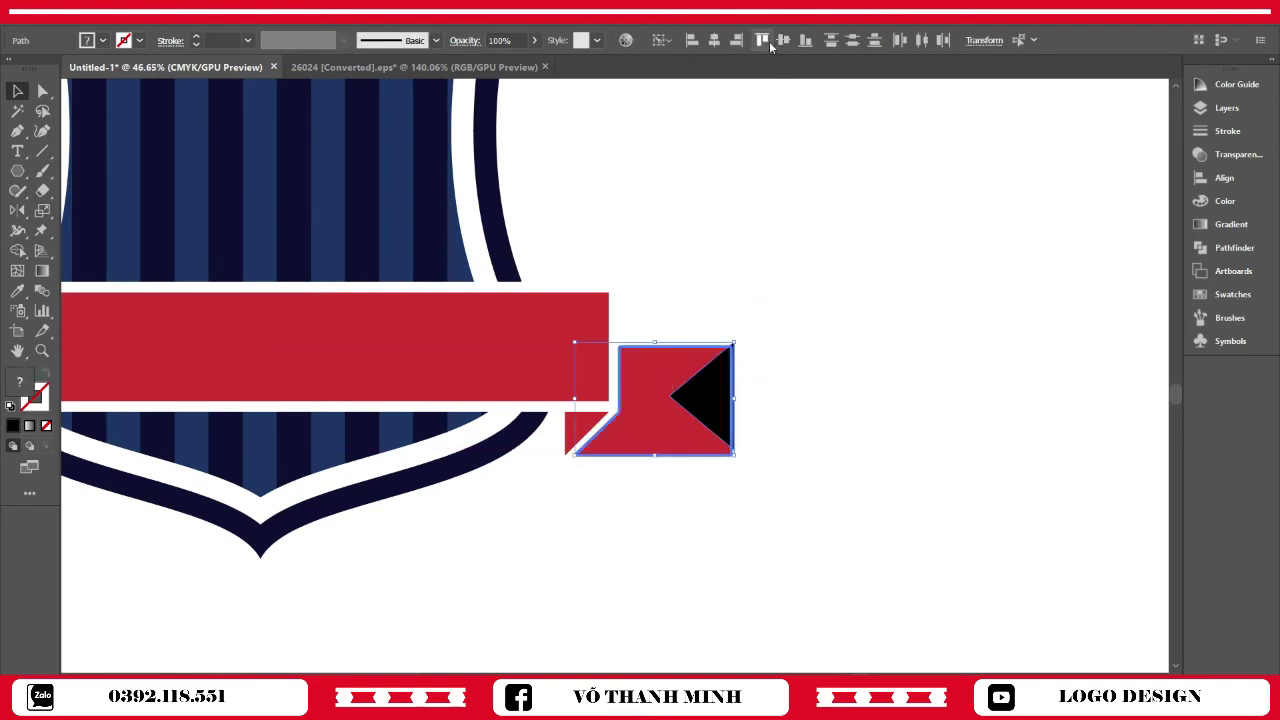
{"action": "left_click", "coordinate": [783, 41]}
{"action": "left_click", "coordinate": [718, 400]}
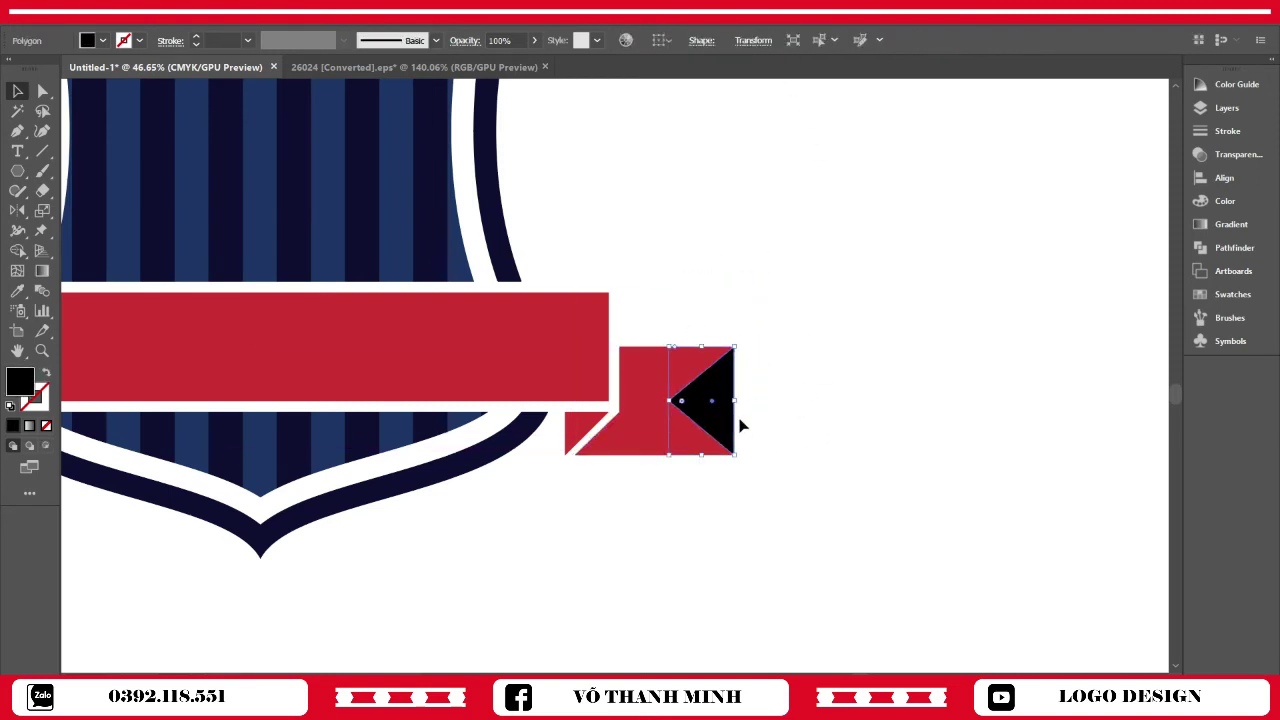
{"action": "left_click", "coordinate": [797, 411]}
{"action": "key", "text": "z"}
{"action": "left_click_drag", "start_coordinate": [727, 393], "coordinate": [860, 393]}
{"action": "left_click_drag", "start_coordinate": [806, 361], "coordinate": [862, 427]}
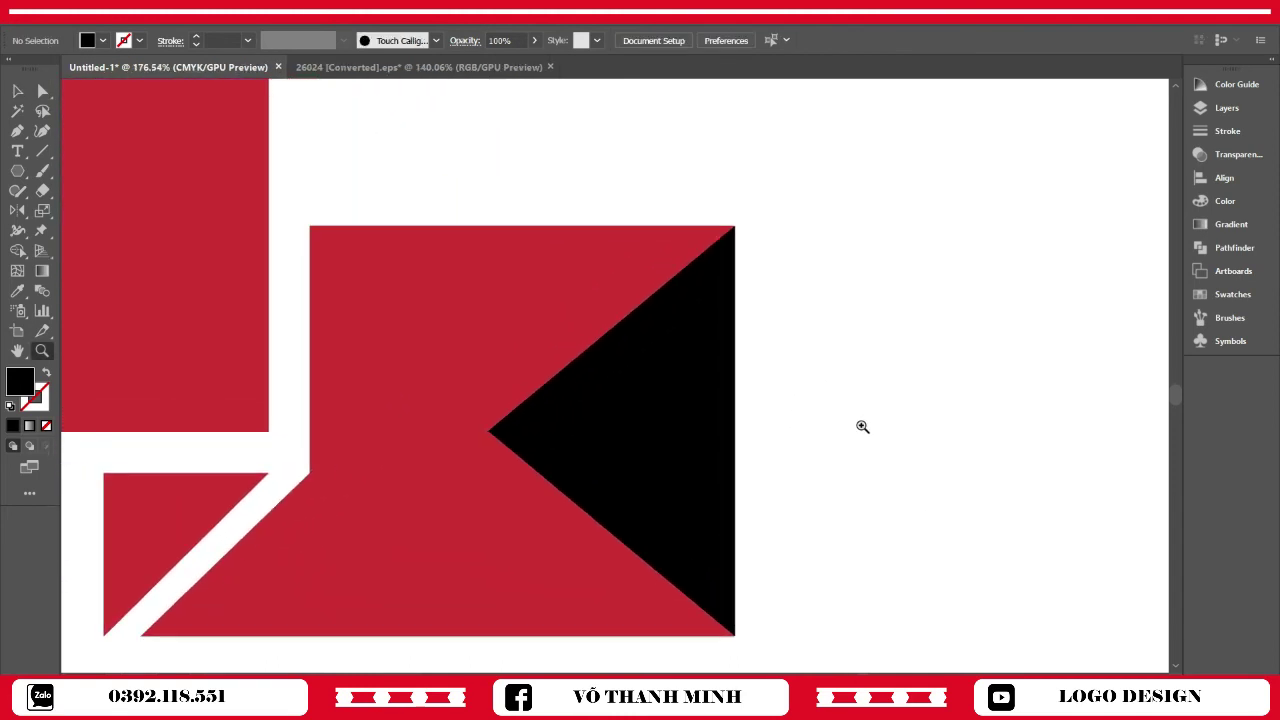
Use the Shape Builder to cut the black triangle out of the right tail, forming a matching swallowtail notch
{"action": "left_click", "coordinate": [17, 91]}
{"action": "left_click", "coordinate": [686, 240]}
{"action": "key", "text": "shift+m"}
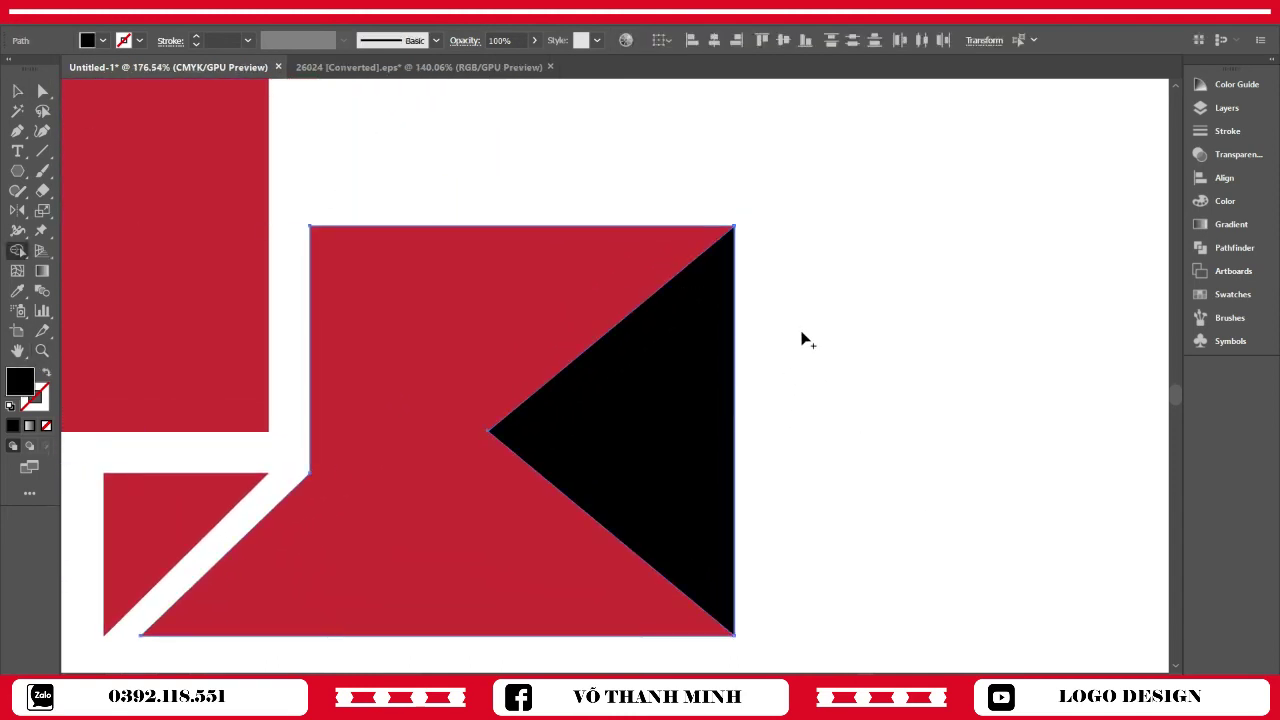
{"action": "left_click", "coordinate": [712, 378], "text": "alt"}
{"action": "left_click", "coordinate": [17, 91]}
{"action": "left_click", "coordinate": [359, 152]}
Place a placeholder text object on the red banner and scale it up to about 70 px
{"action": "key", "text": "z"}
{"action": "left_click_drag", "start_coordinate": [588, 155], "coordinate": [300, 325]}
{"action": "left_click_drag", "start_coordinate": [543, 271], "coordinate": [748, 427]}
{"action": "left_click_drag", "start_coordinate": [748, 427], "coordinate": [672, 410]}
{"action": "scroll", "coordinate": [671, 410], "scroll_direction": "up", "scroll_amount": 2}
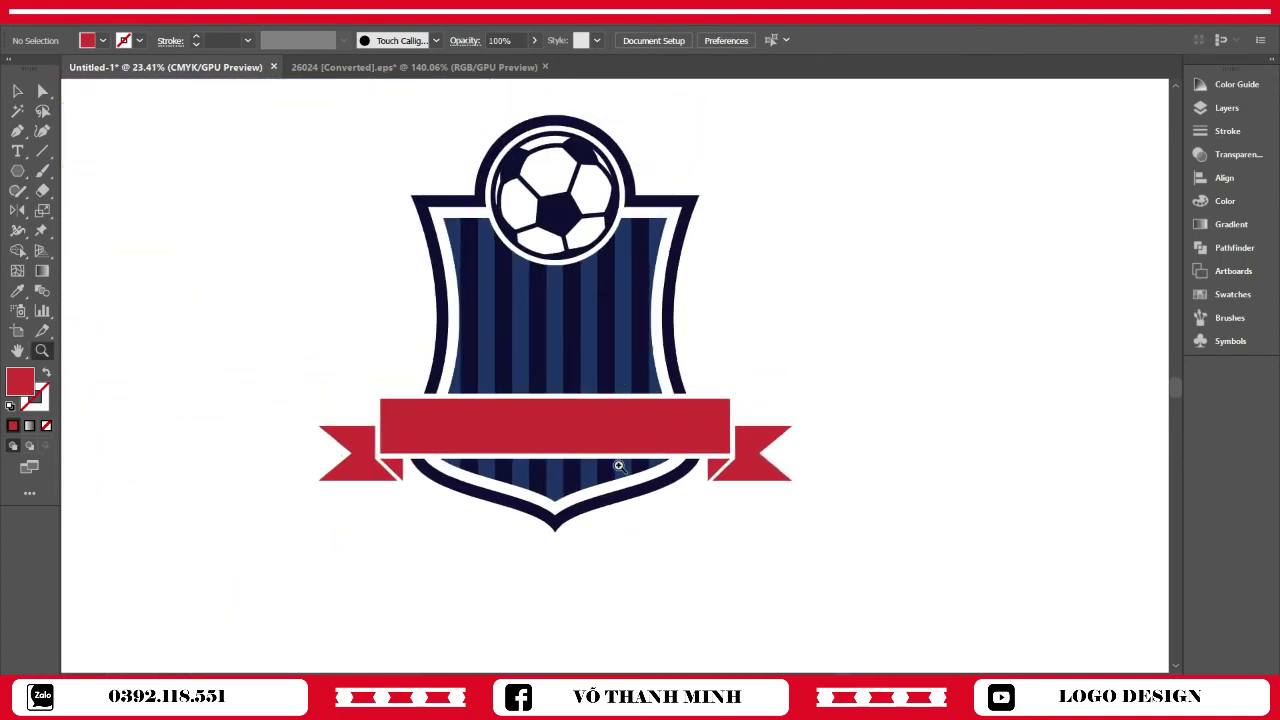
{"action": "scroll", "coordinate": [618, 465], "scroll_direction": "up", "scroll_amount": 1}
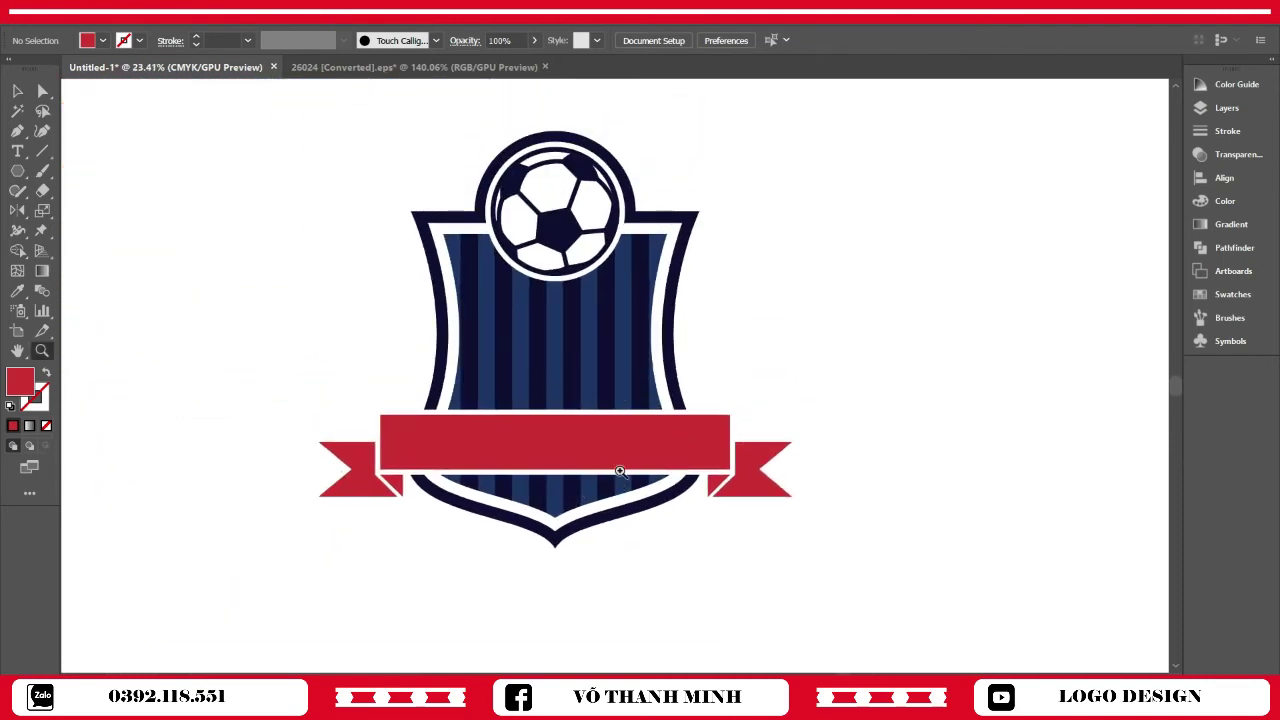
{"action": "left_click", "coordinate": [16, 151]}
{"action": "left_click", "coordinate": [429, 434]}
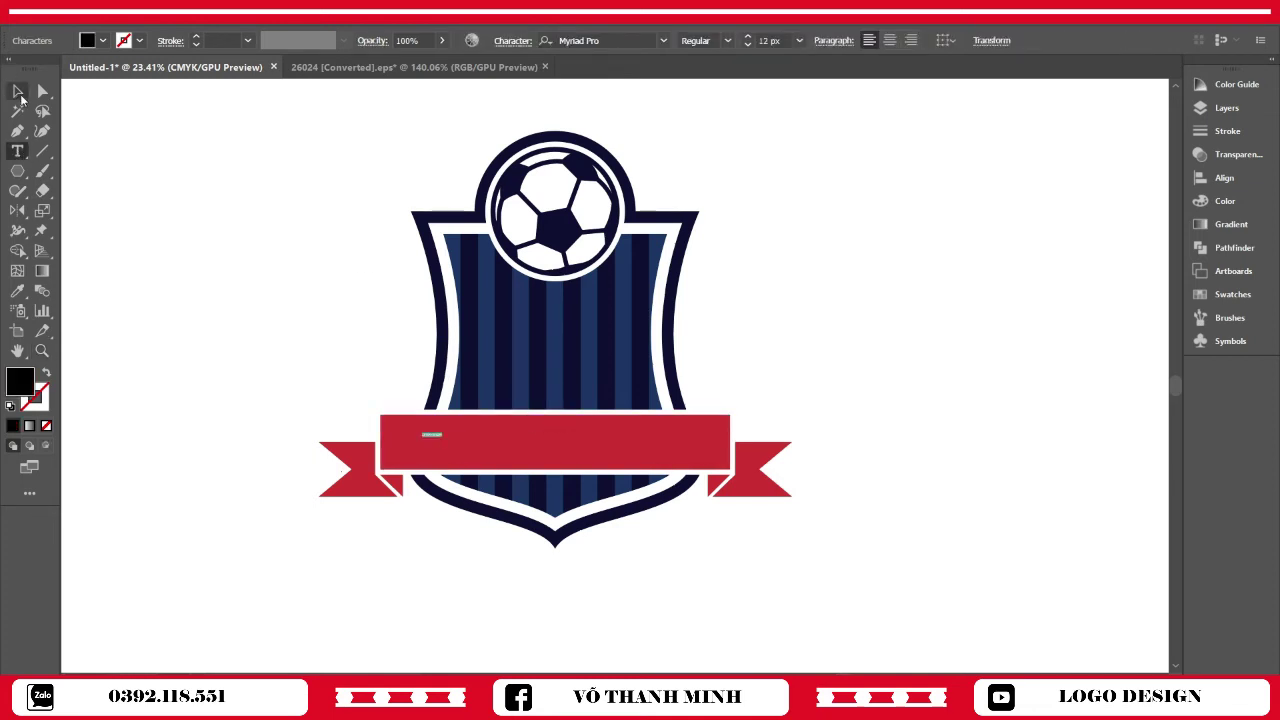
{"action": "left_click", "coordinate": [21, 97]}
{"action": "left_click_drag", "start_coordinate": [442, 438], "coordinate": [538, 512]}
Replace the banner's placeholder text with "LOGO DESIGN"
{"action": "left_click_drag", "start_coordinate": [510, 460], "coordinate": [421, 445]}
{"action": "key", "text": "t"}
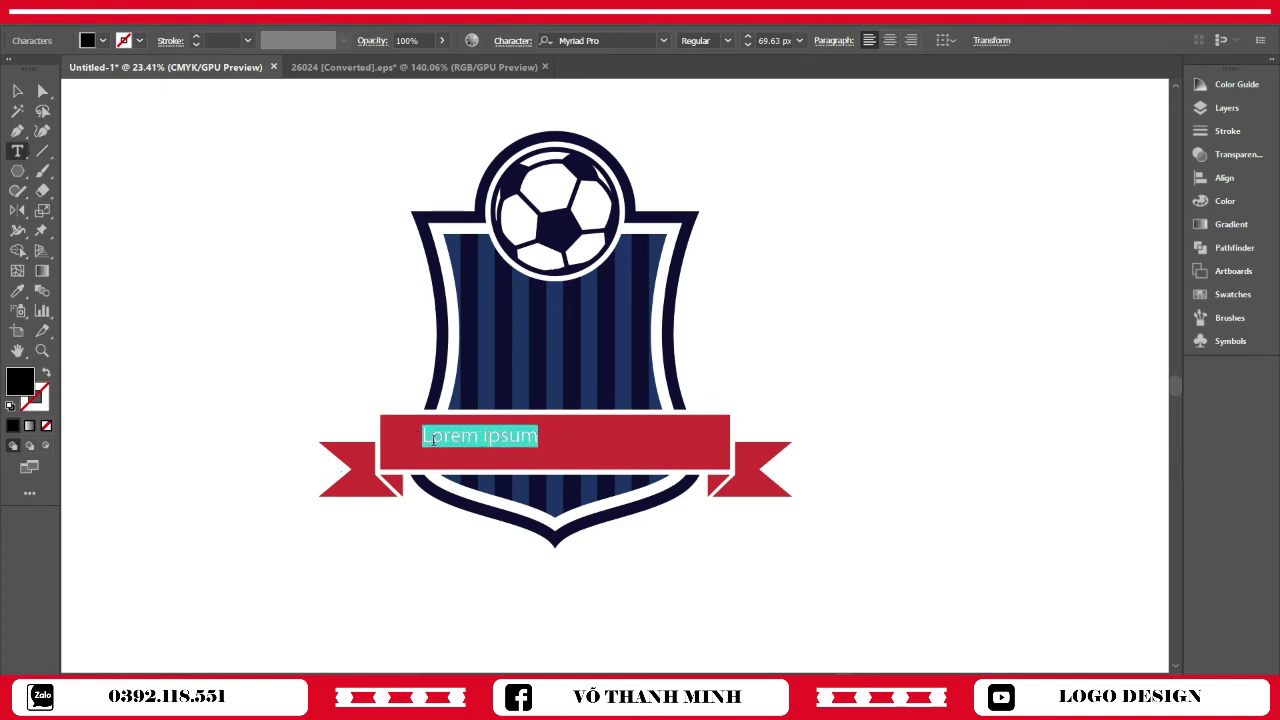
{"action": "type", "text": "LOGO DESIGN"}
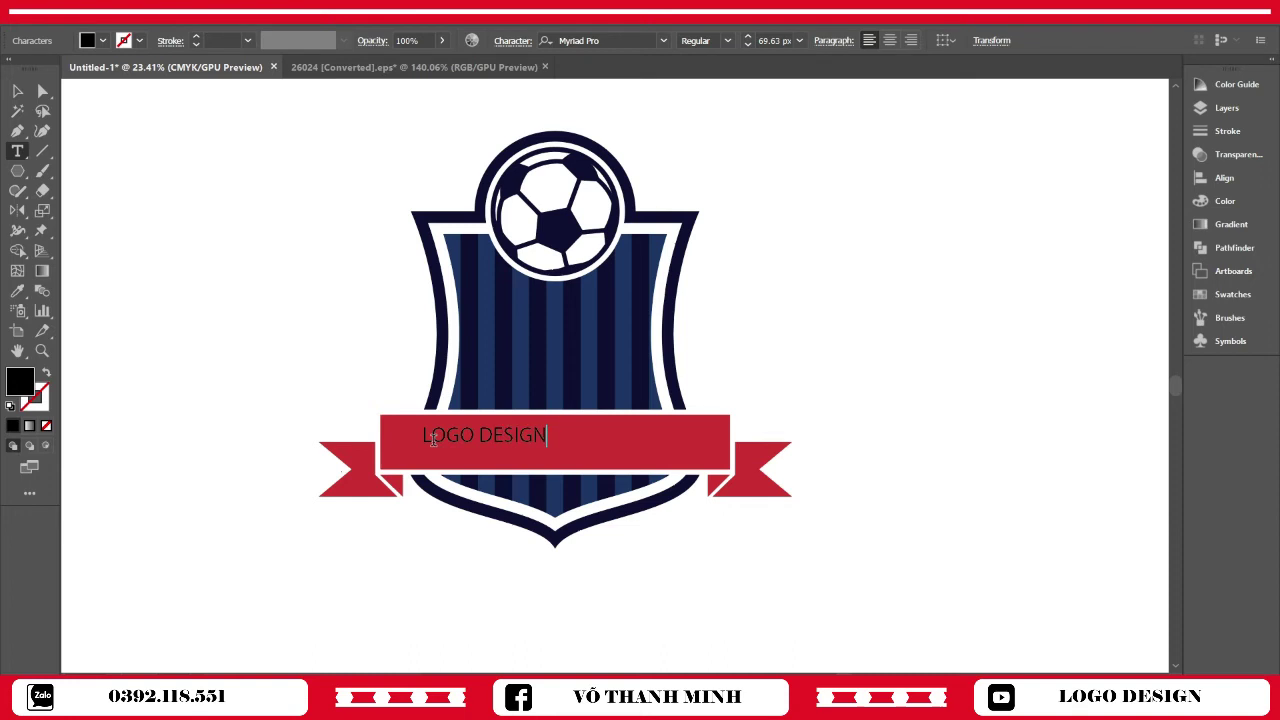
{"action": "left_click", "coordinate": [18, 91]}
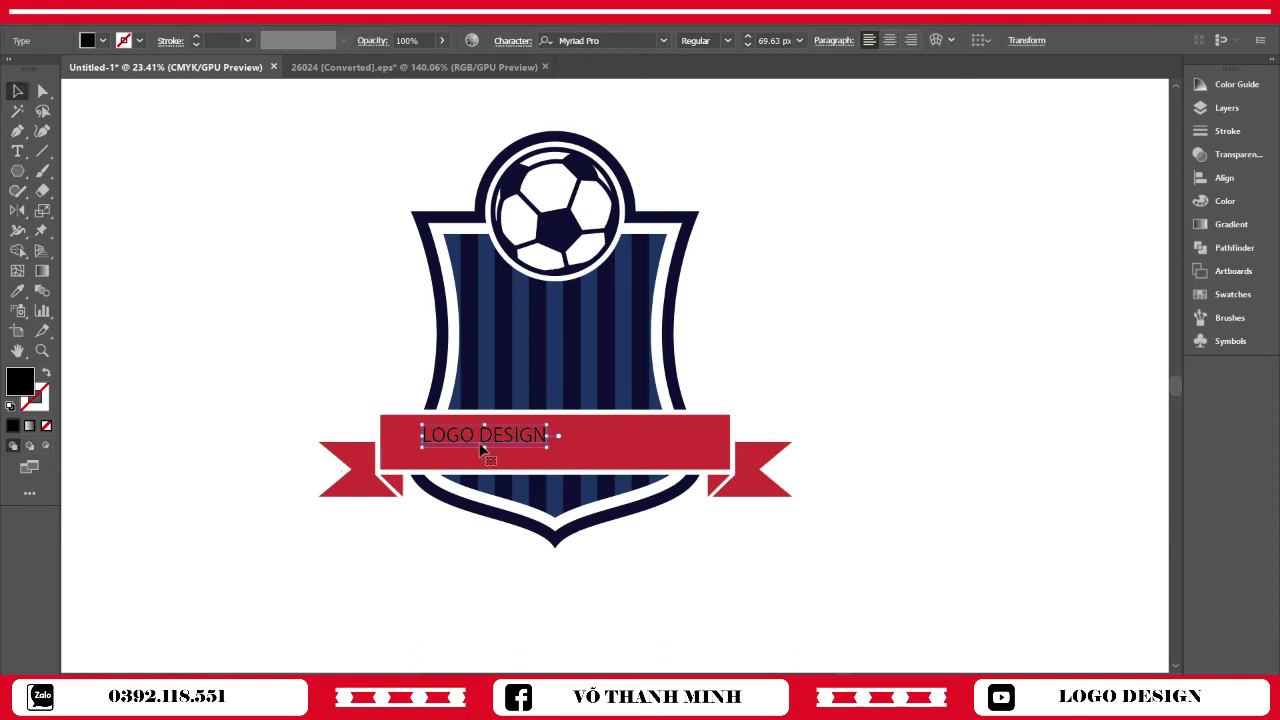
{"action": "double_click", "coordinate": [599, 442]}
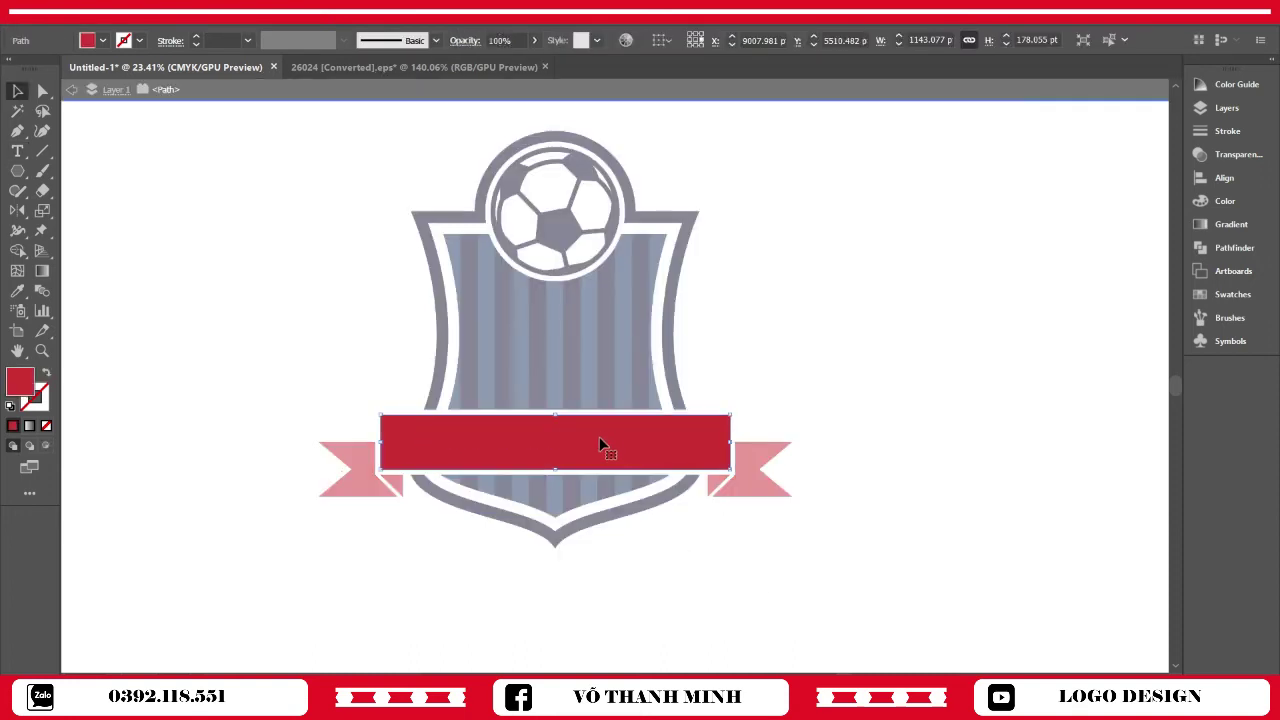
{"action": "right_click", "coordinate": [829, 337]}
{"action": "left_click", "coordinate": [876, 384]}
Align the LOGO DESIGN text to the red banner's horizontal and vertical centers
{"action": "left_click", "coordinate": [523, 436]}
{"action": "left_click", "coordinate": [622, 436], "text": "shift"}
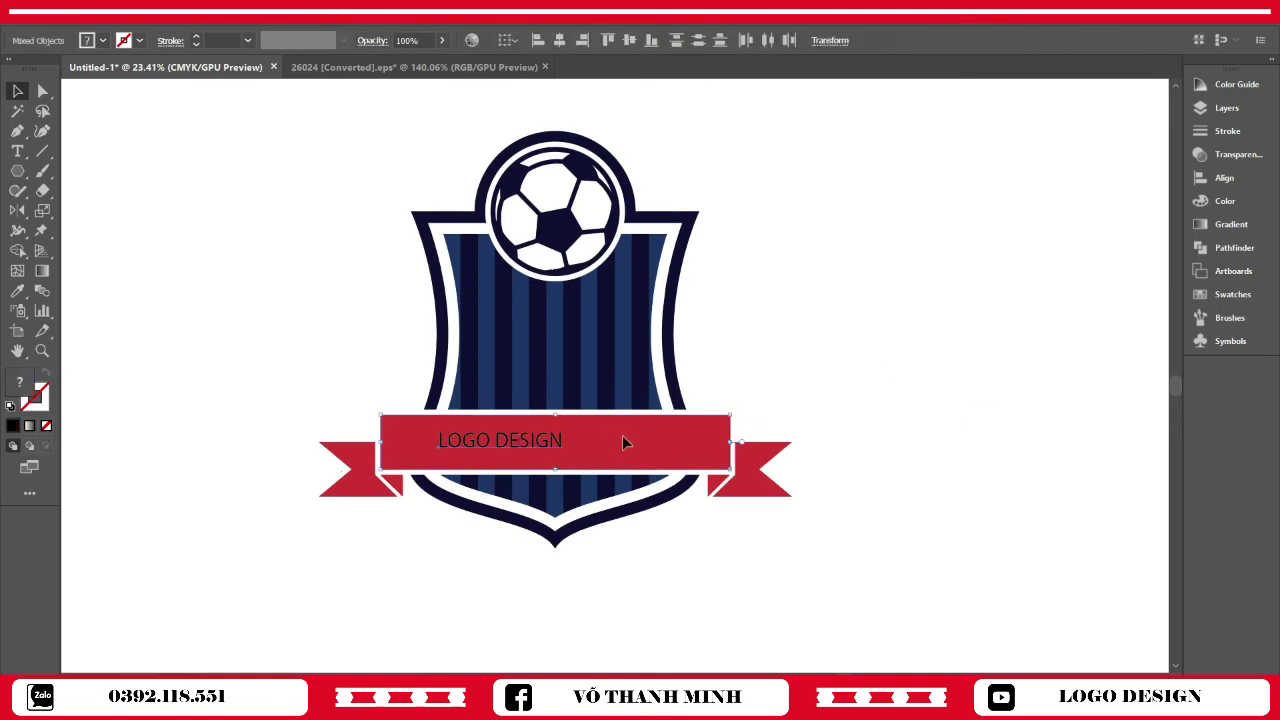
{"action": "left_click", "coordinate": [622, 435]}
{"action": "left_click", "coordinate": [559, 40]}
{"action": "left_click", "coordinate": [629, 40]}
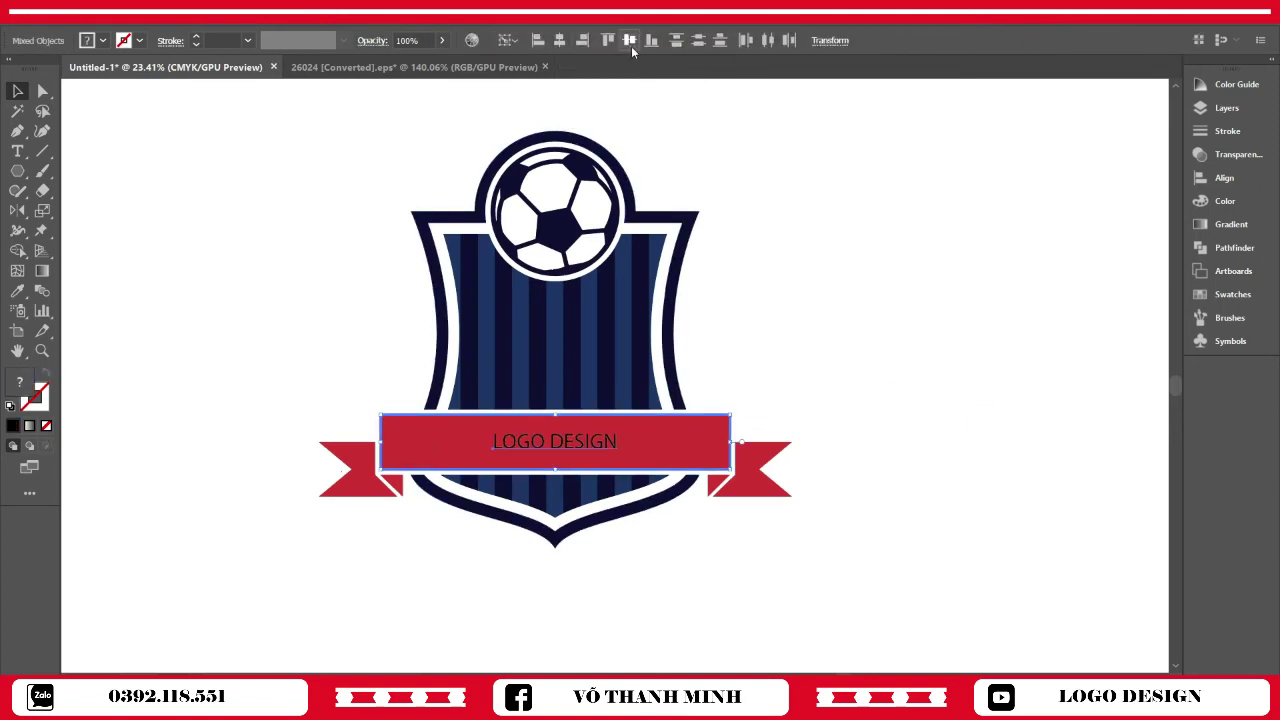
{"action": "left_click", "coordinate": [866, 254]}
Increase the LOGO DESIGN text's font size to 111 px
{"action": "left_click", "coordinate": [567, 444]}
{"action": "left_click_drag", "start_coordinate": [855, 341], "coordinate": [666, 410]}
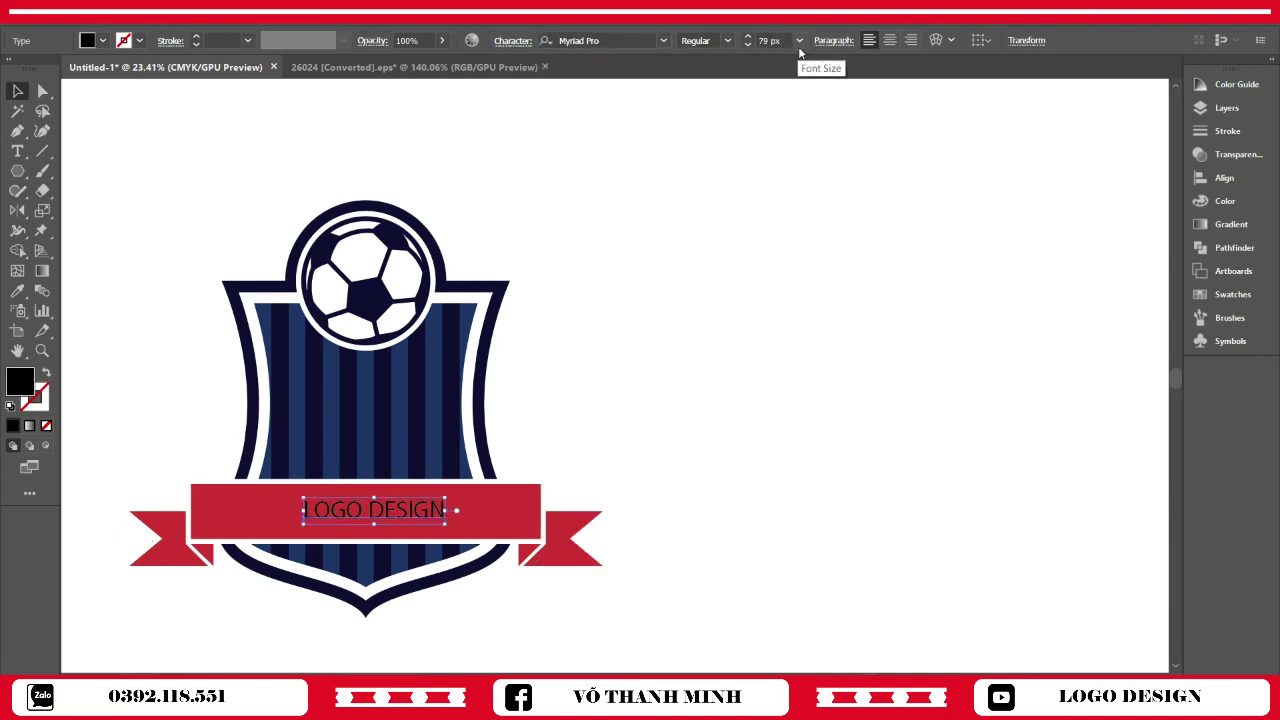
{"action": "left_click", "coordinate": [799, 40]}
{"action": "left_click", "coordinate": [775, 41]}
{"action": "scroll", "coordinate": [775, 41], "scroll_direction": "up", "scroll_amount": 20}
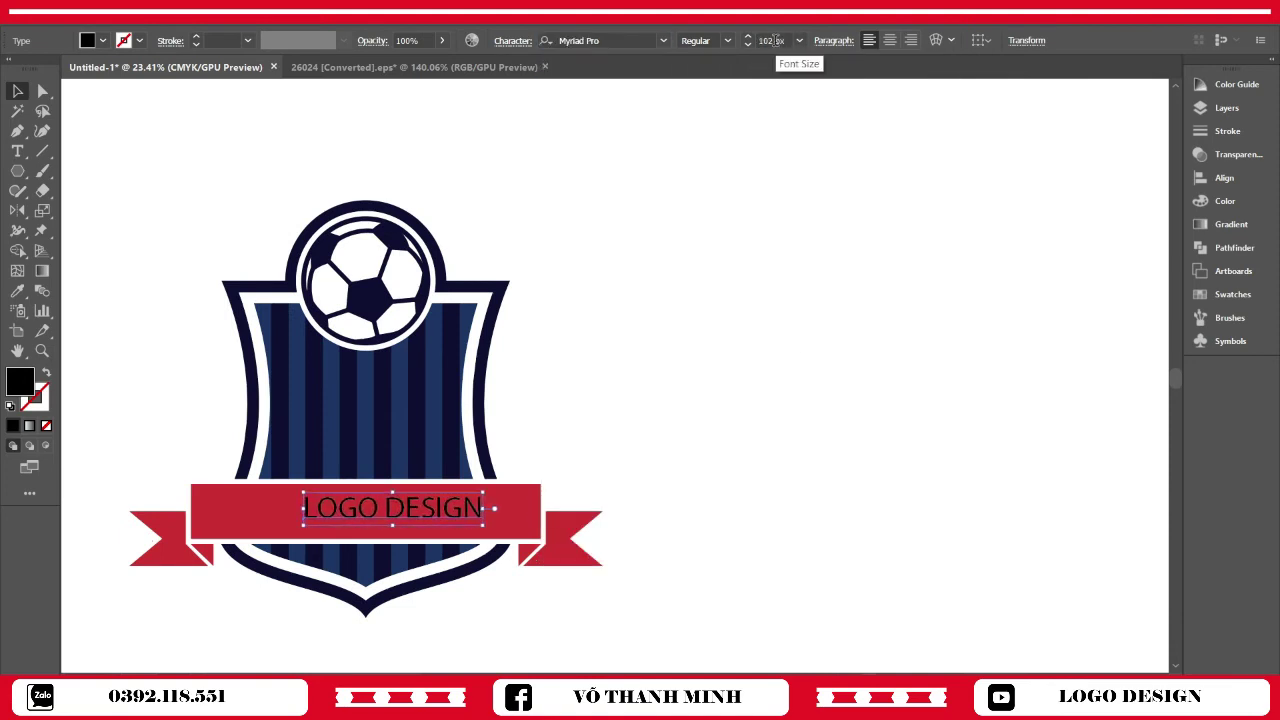
{"action": "scroll", "coordinate": [775, 40], "scroll_direction": "up", "scroll_amount": 1}
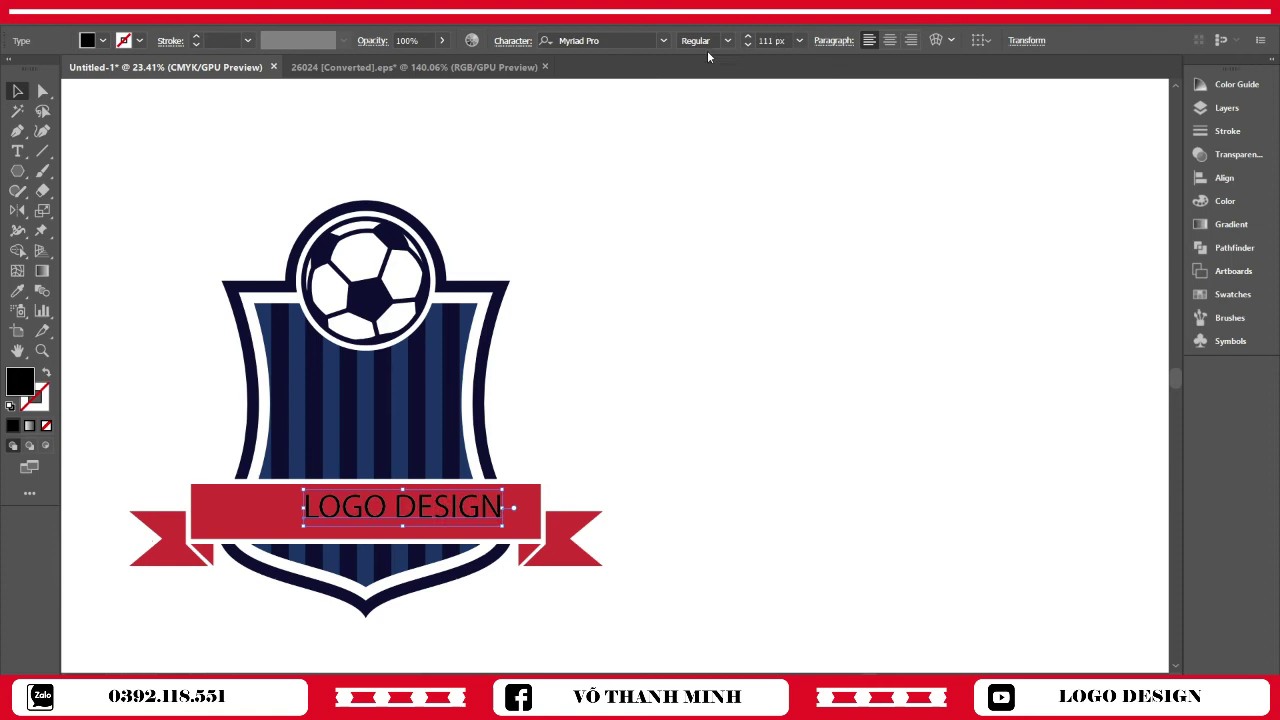
Set the LOGO DESIGN text's tracking to 50 and its font size to 125 px
{"action": "left_click", "coordinate": [512, 40]}
{"action": "left_click", "coordinate": [482, 139]}
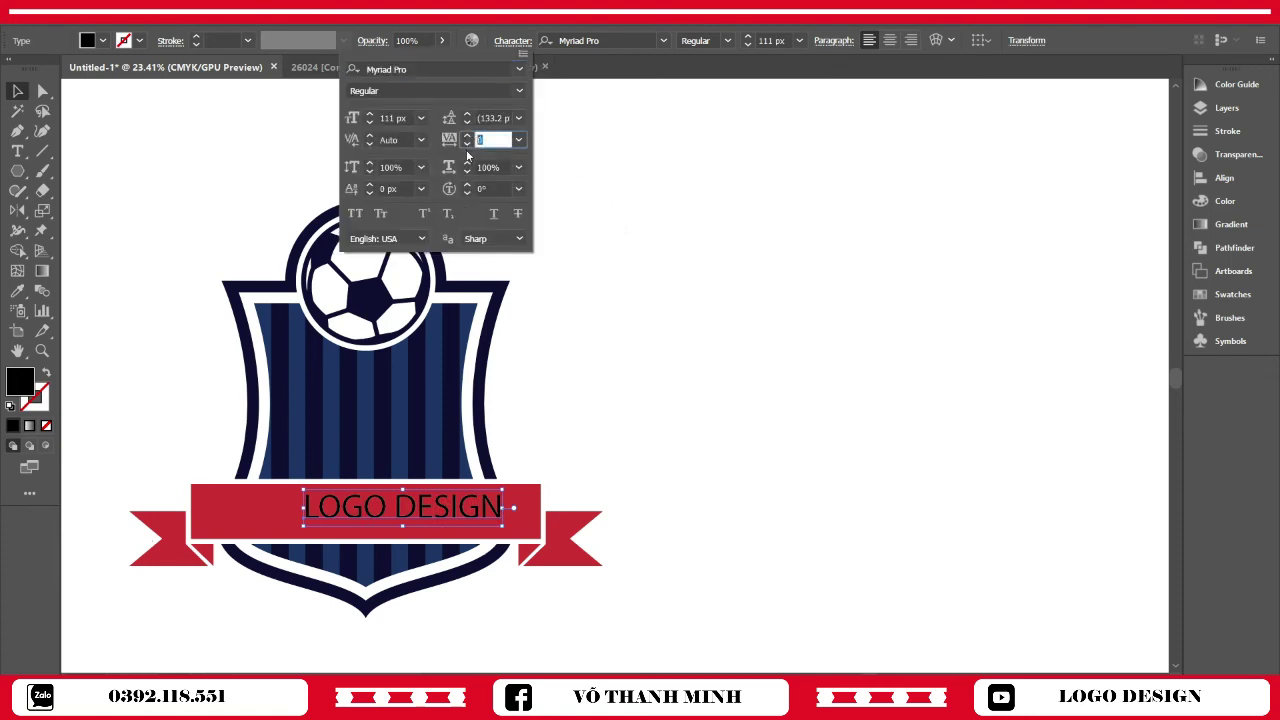
{"action": "type", "text": "50"}
{"action": "key", "text": "Return"}
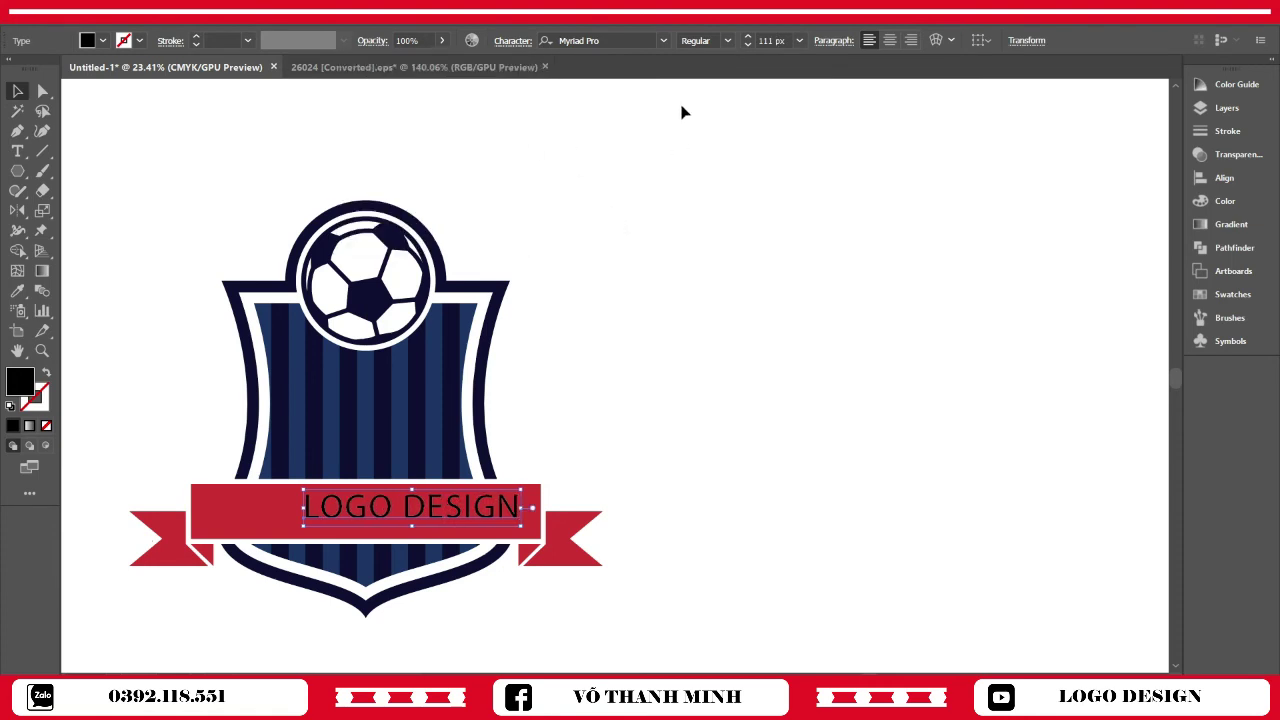
{"action": "scroll", "coordinate": [778, 39], "scroll_direction": "up", "scroll_amount": 14}
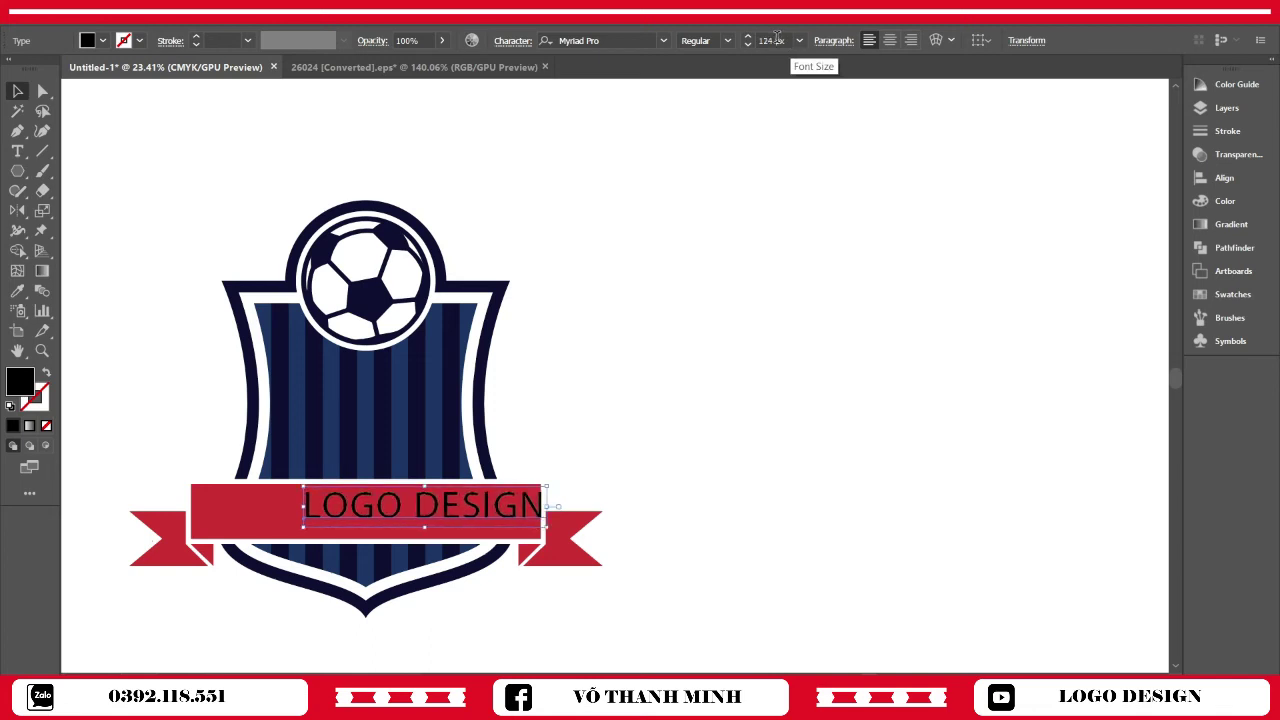
Move the enlarged LOGO DESIGN text back to the middle of the banner
{"action": "left_click", "coordinate": [16, 90]}
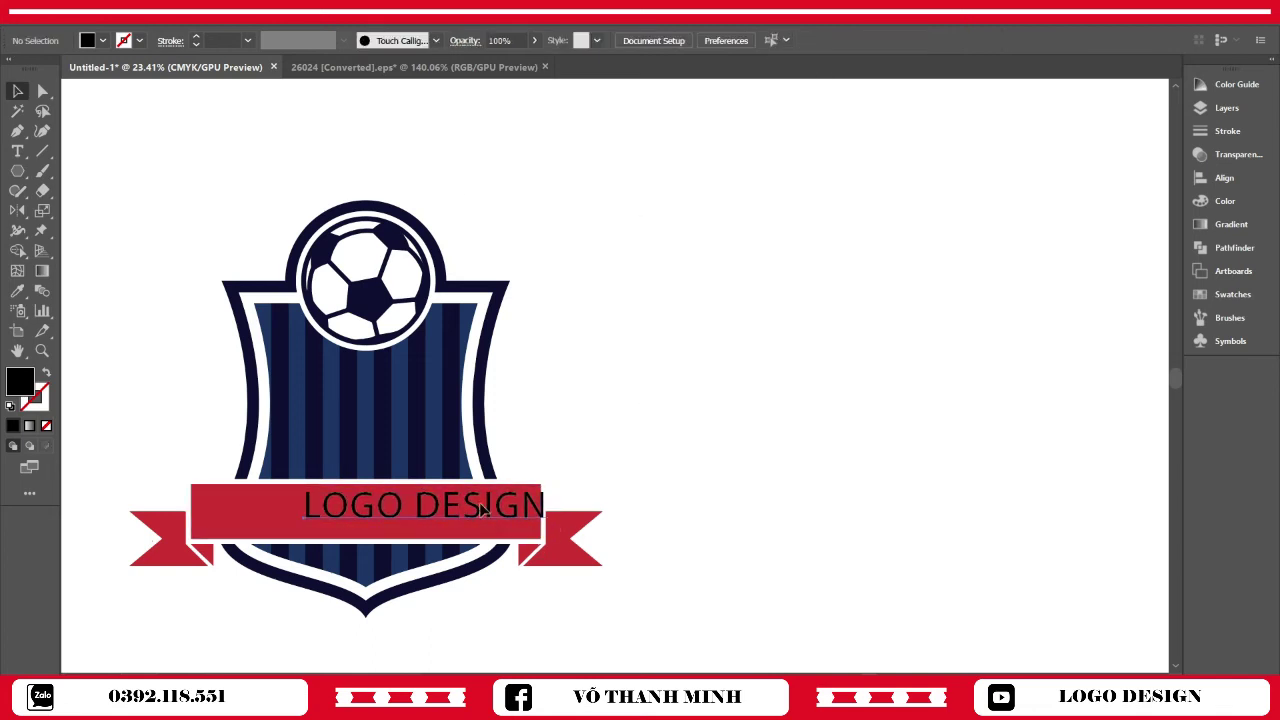
{"action": "left_click_drag", "start_coordinate": [486, 509], "coordinate": [421, 517]}
{"action": "left_click", "coordinate": [556, 603]}
{"action": "left_click", "coordinate": [621, 408]}
Set the LOGO DESIGN text in SVN-Transformer at 138 px and convert it to outlines
{"action": "left_click", "coordinate": [419, 516]}
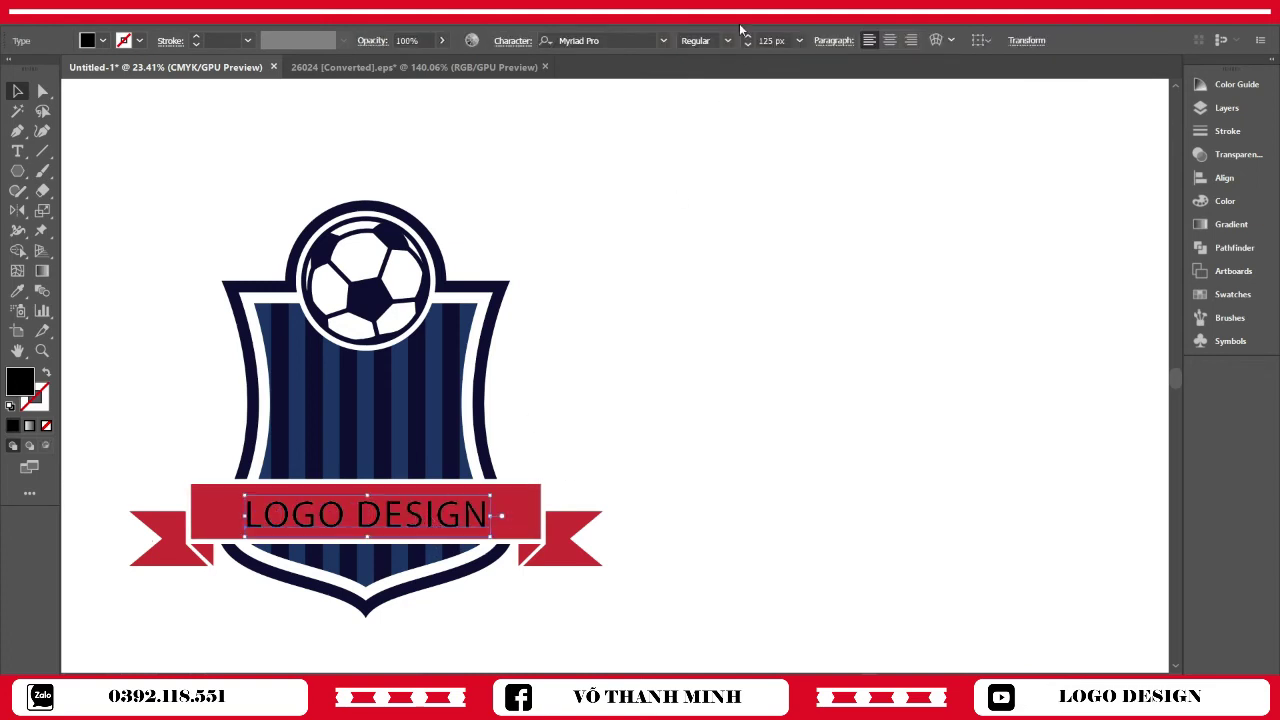
{"action": "left_click", "coordinate": [663, 40]}
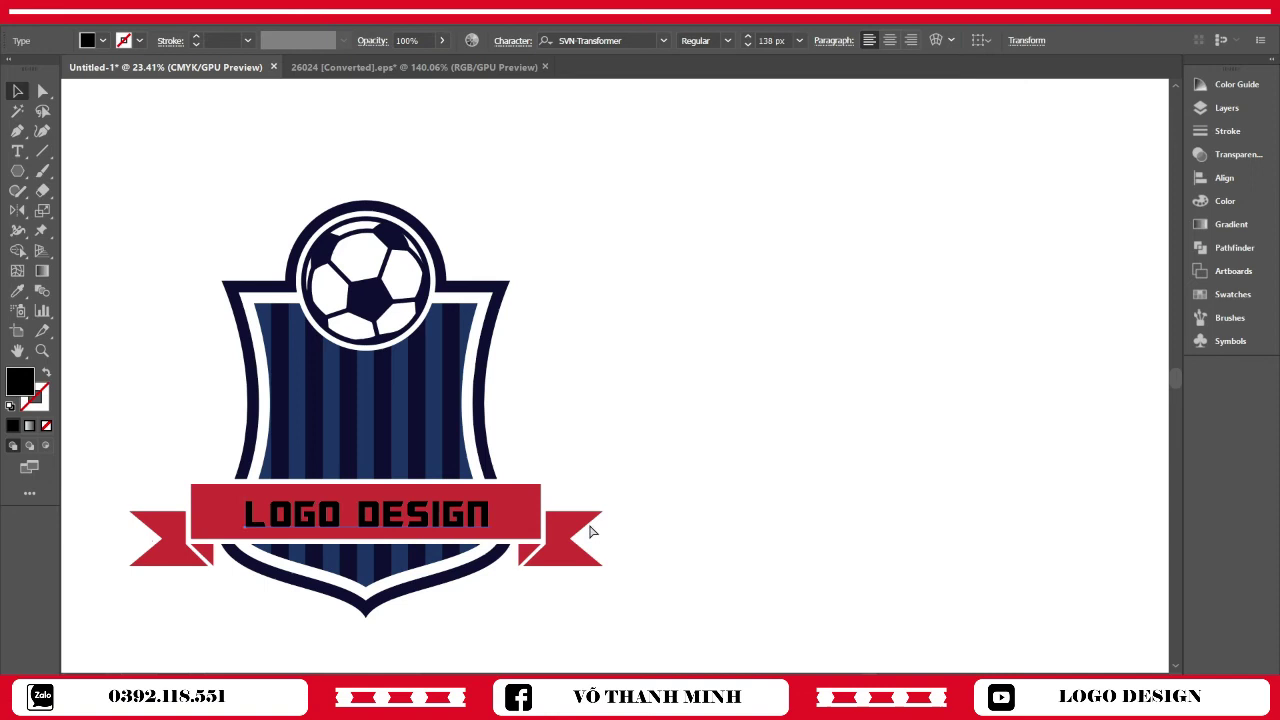
{"action": "key", "text": "ctrl+shift+o"}
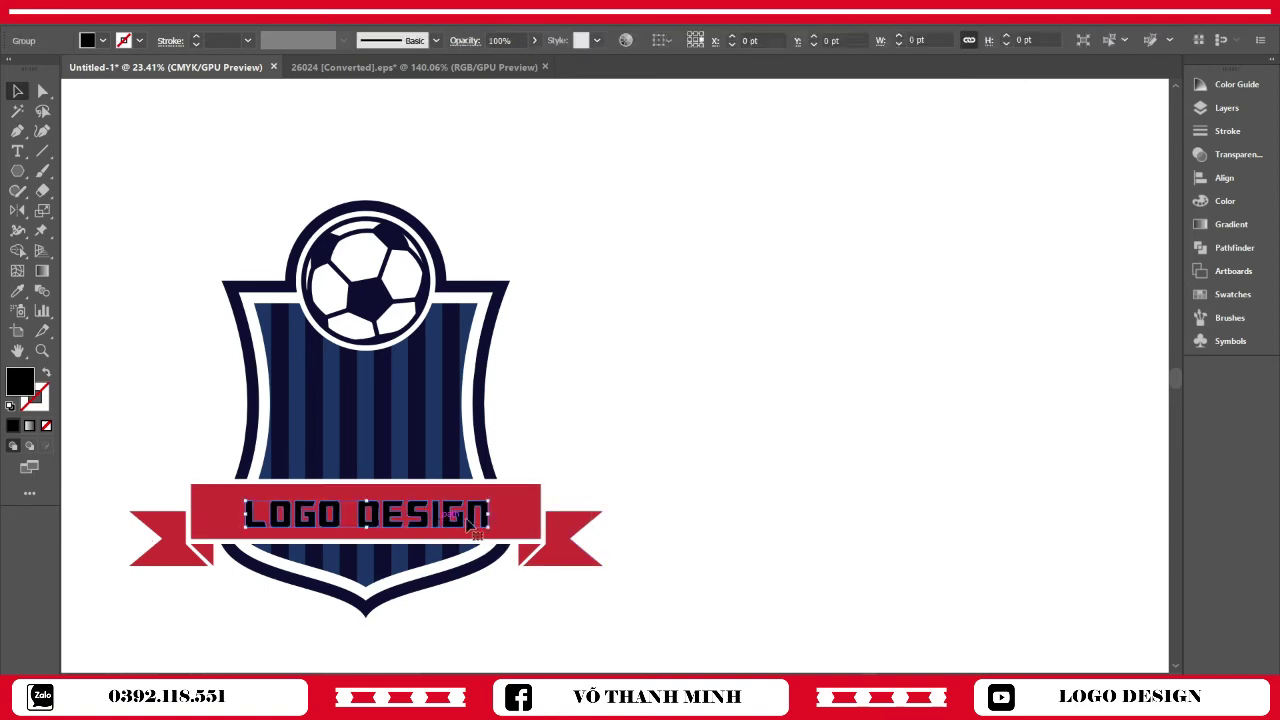
Center the outlined LOGO DESIGN lettering horizontally and vertically on the red banner
{"action": "left_click", "coordinate": [519, 506], "text": "shift"}
{"action": "left_click", "coordinate": [710, 43]}
{"action": "left_click", "coordinate": [783, 42]}
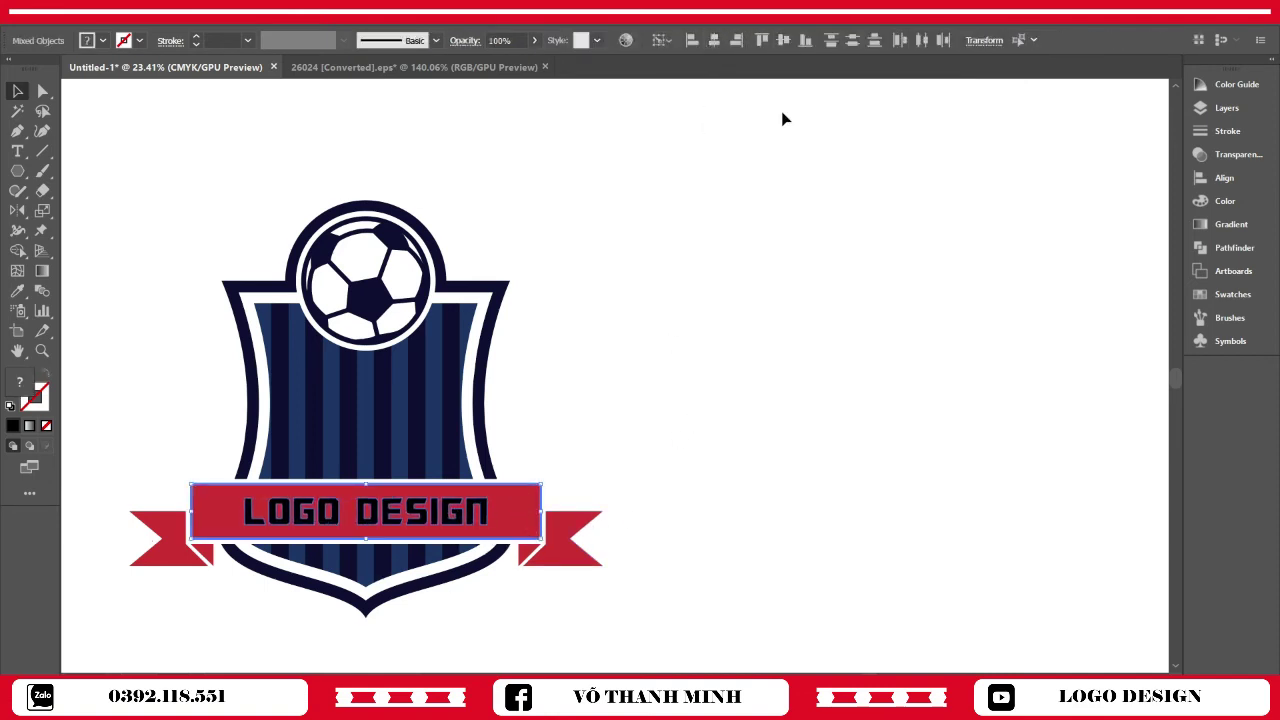
{"action": "left_click", "coordinate": [782, 115]}
Fill the LOGO DESIGN lettering with white sampled by the Eyedropper
{"action": "left_click", "coordinate": [479, 516]}
{"action": "key", "text": "i"}
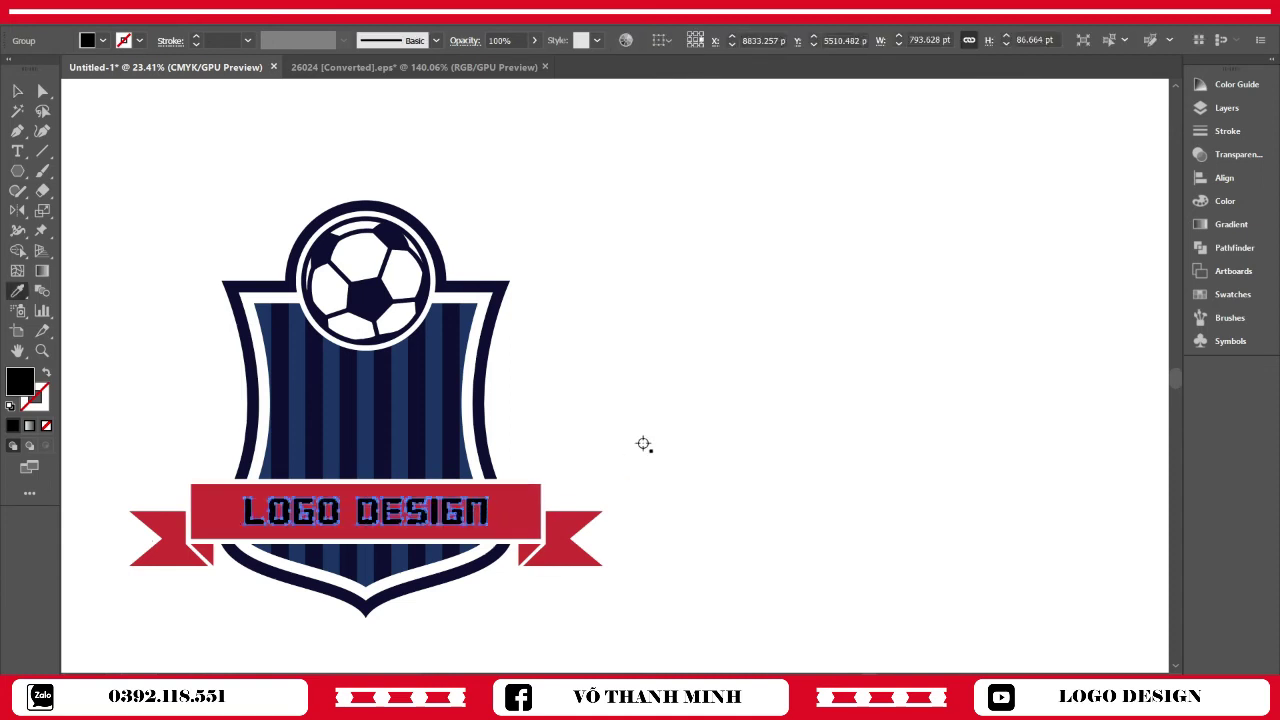
{"action": "left_click", "coordinate": [640, 449]}
{"action": "left_click", "coordinate": [18, 92]}
Place a new placeholder text object on the striped shield just above the banner
{"action": "left_click_drag", "start_coordinate": [672, 492], "coordinate": [702, 498]}
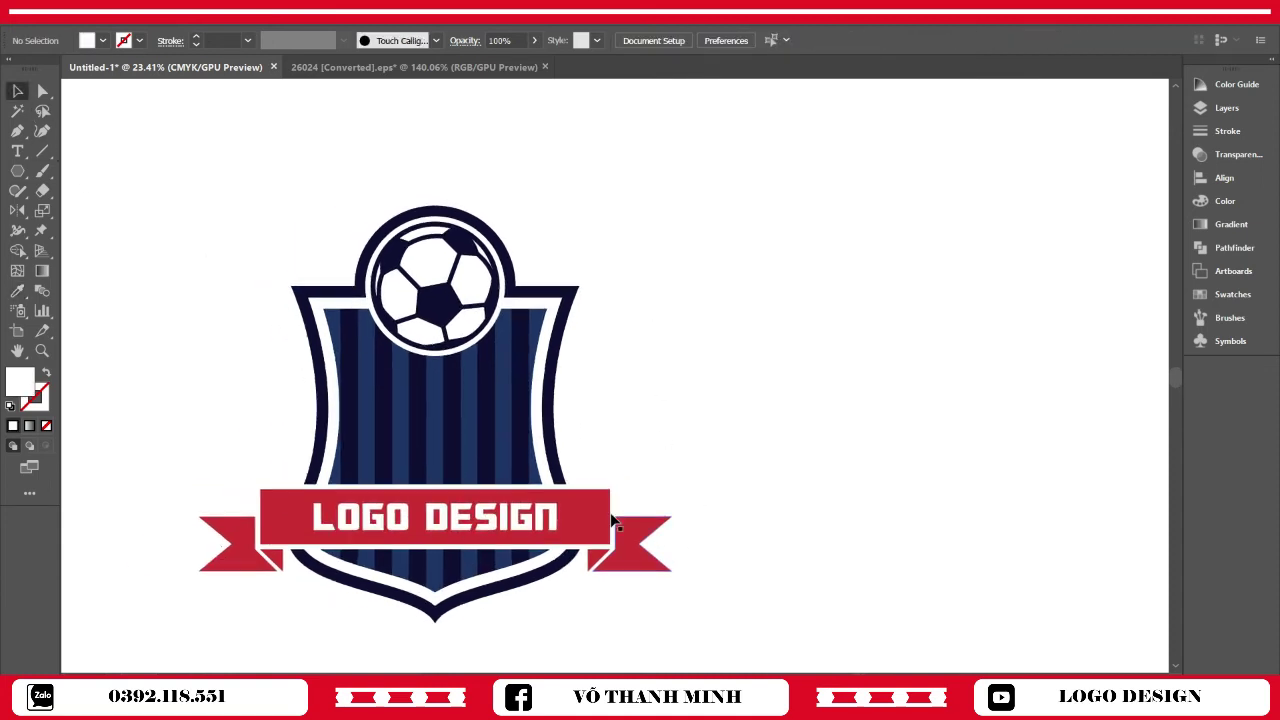
{"action": "key", "text": "z"}
{"action": "left_click_drag", "start_coordinate": [498, 474], "coordinate": [650, 540]}
{"action": "left_click", "coordinate": [17, 155]}
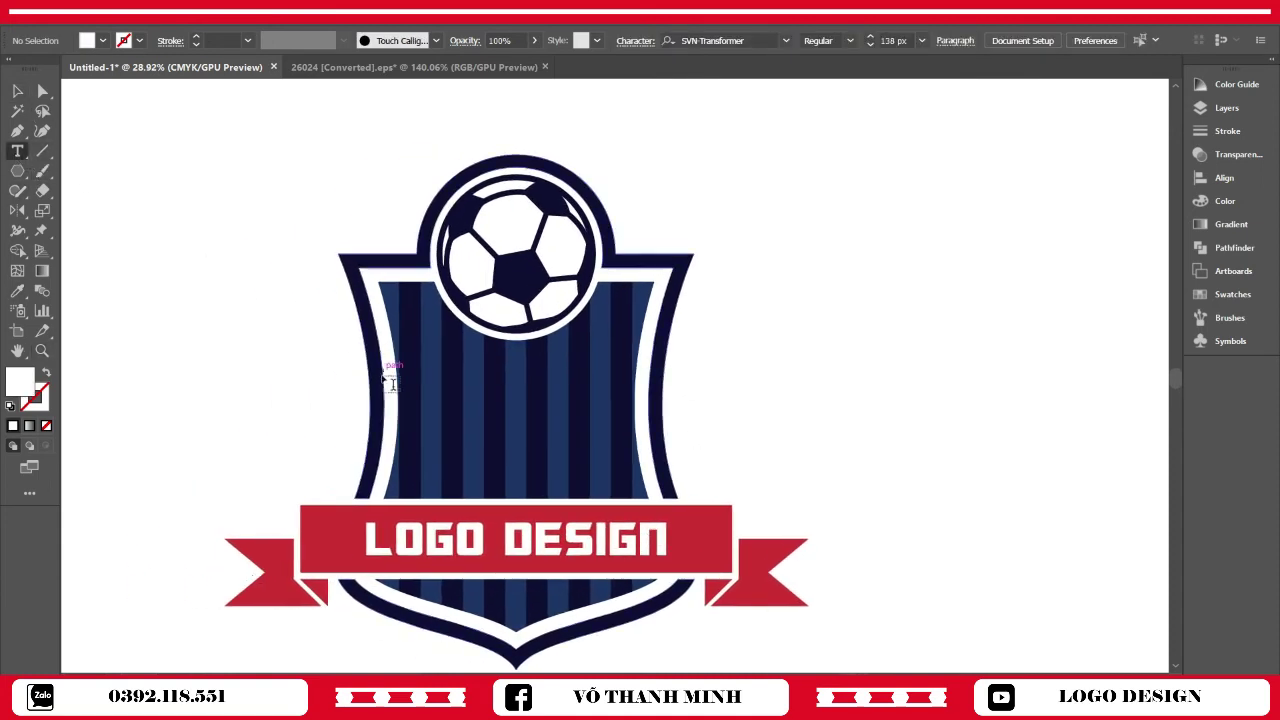
{"action": "left_click", "coordinate": [412, 448]}
{"action": "left_click", "coordinate": [19, 97]}
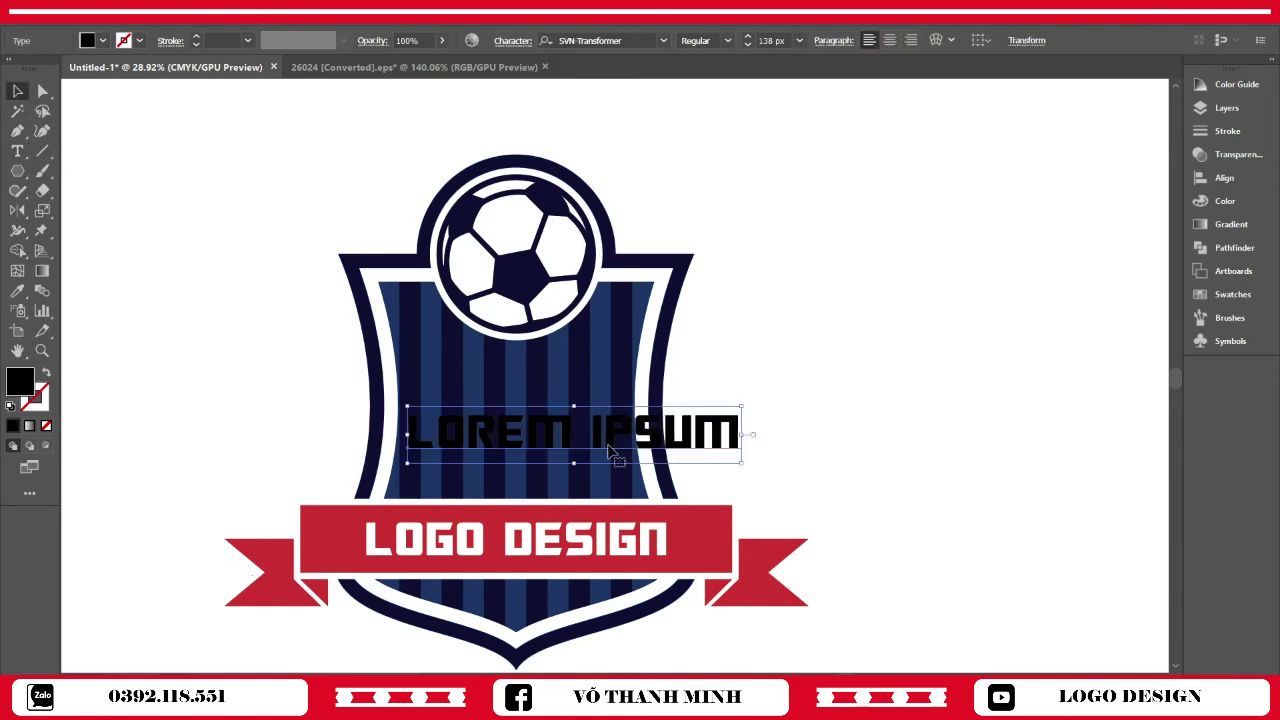
Replace the placeholder text above the banner with "SOCCER"
{"action": "double_click", "coordinate": [718, 443]}
{"action": "left_click_drag", "start_coordinate": [737, 437], "coordinate": [414, 436]}
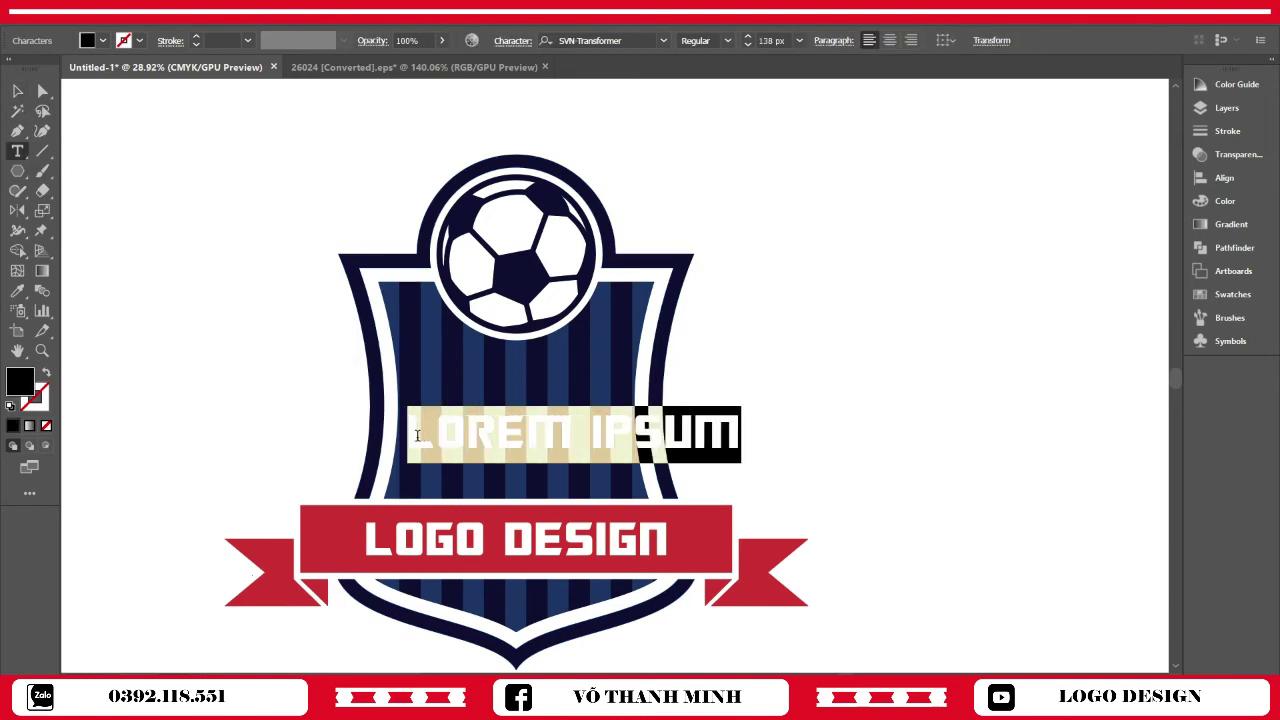
{"action": "key", "text": "BackSpace"}
{"action": "type", "text": "50"}
{"action": "type", "text": "C"}
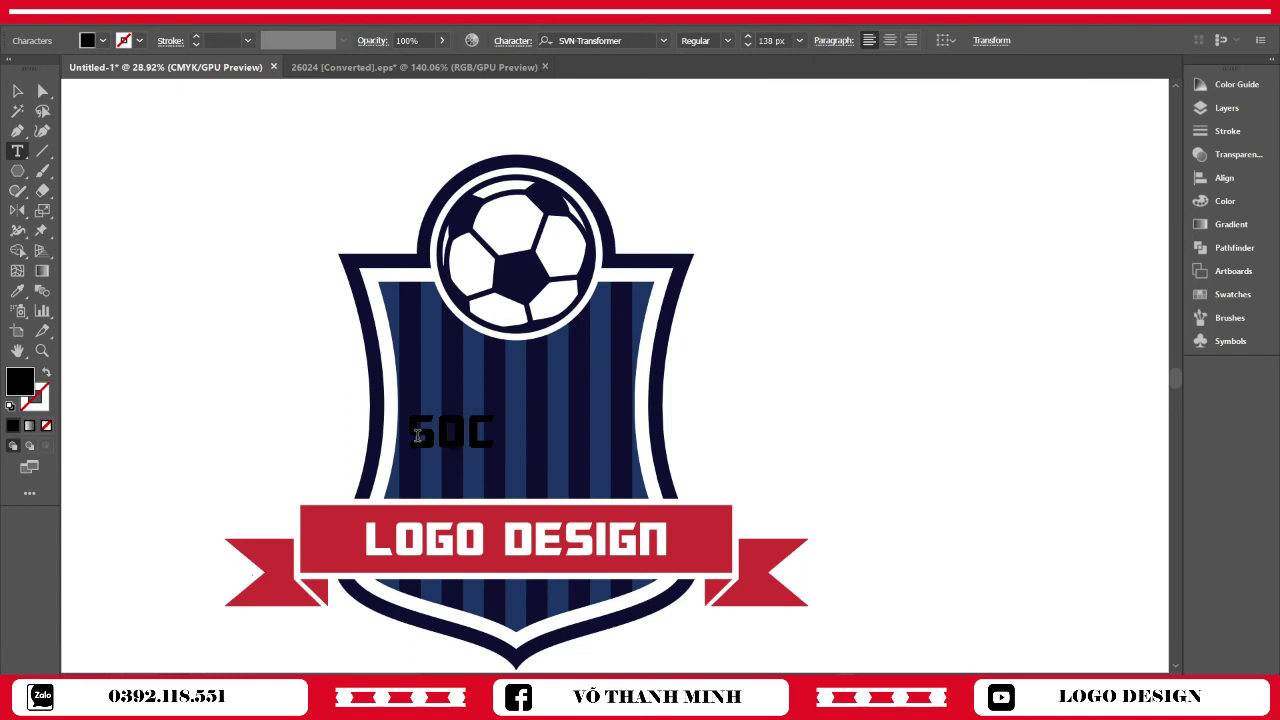
{"action": "type", "text": "CER"}
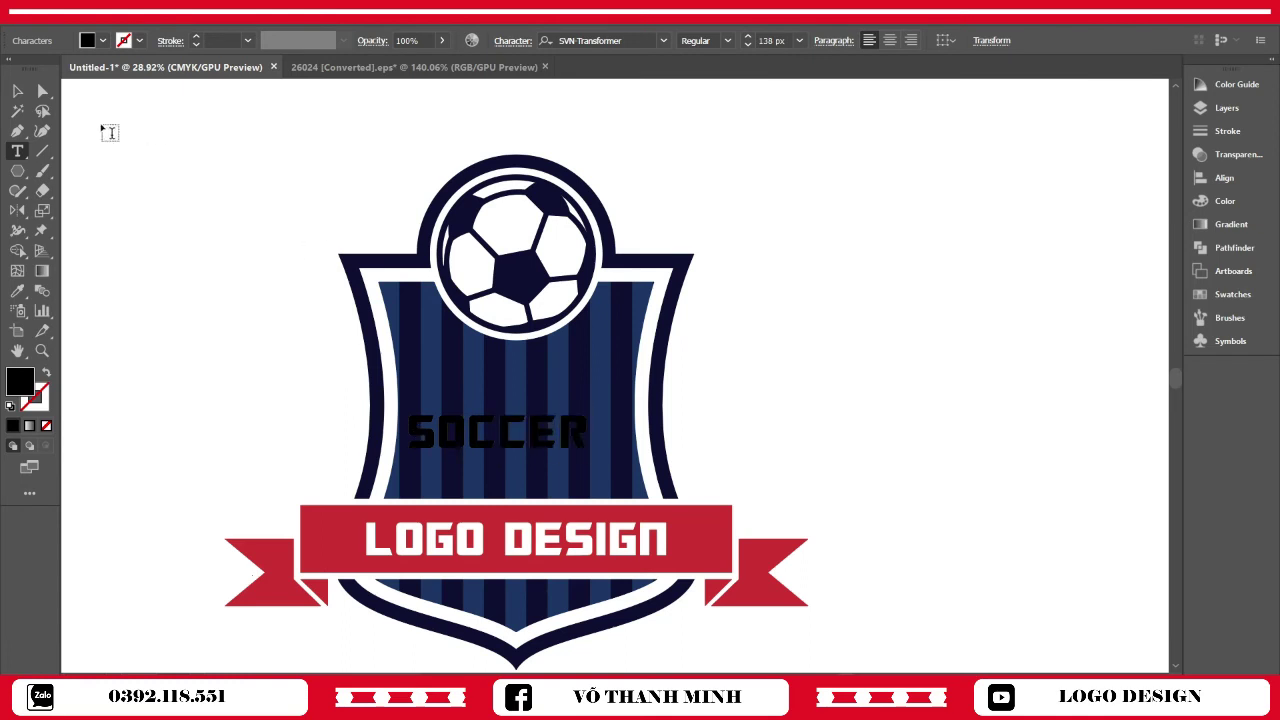
Enlarge and stretch the SOCCER text across the shield above the banner to about 369 px, and set it in SVN-Kimberley
{"action": "left_click", "coordinate": [16, 91]}
{"action": "left_click_drag", "start_coordinate": [592, 461], "coordinate": [724, 524]}
{"action": "left_click_drag", "start_coordinate": [712, 440], "coordinate": [657, 440]}
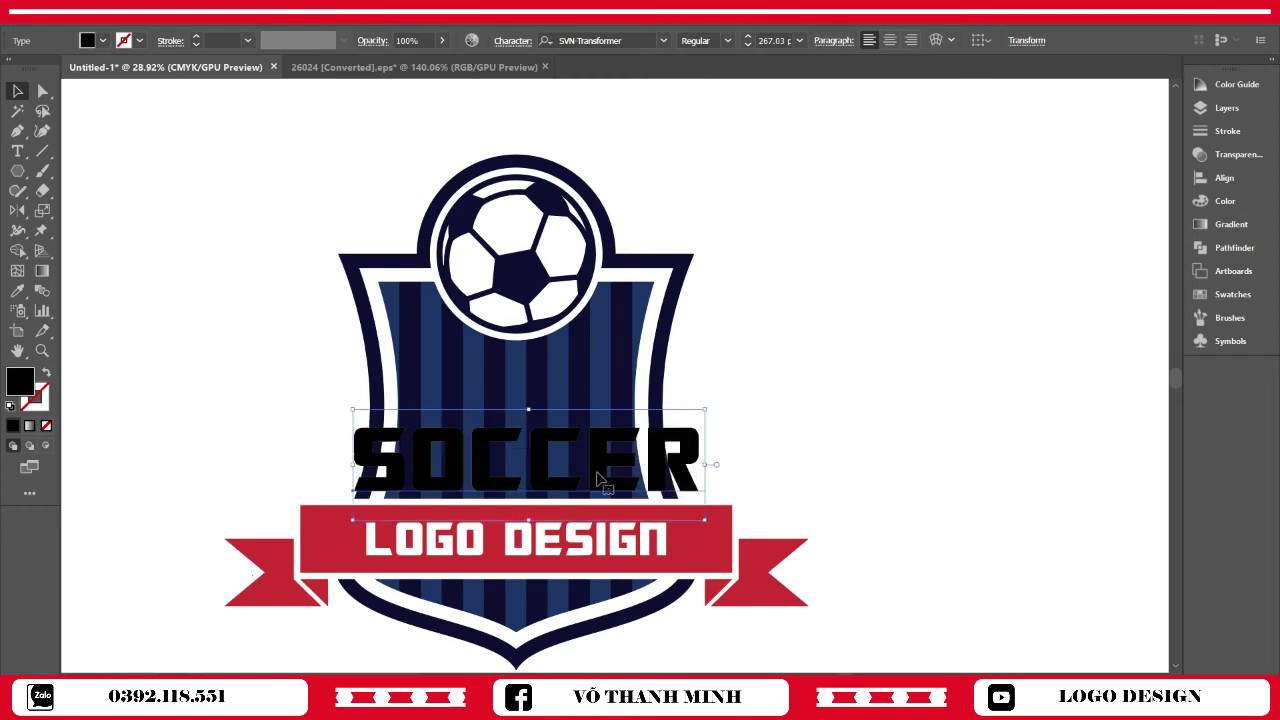
{"action": "left_click_drag", "start_coordinate": [523, 404], "coordinate": [530, 380]}
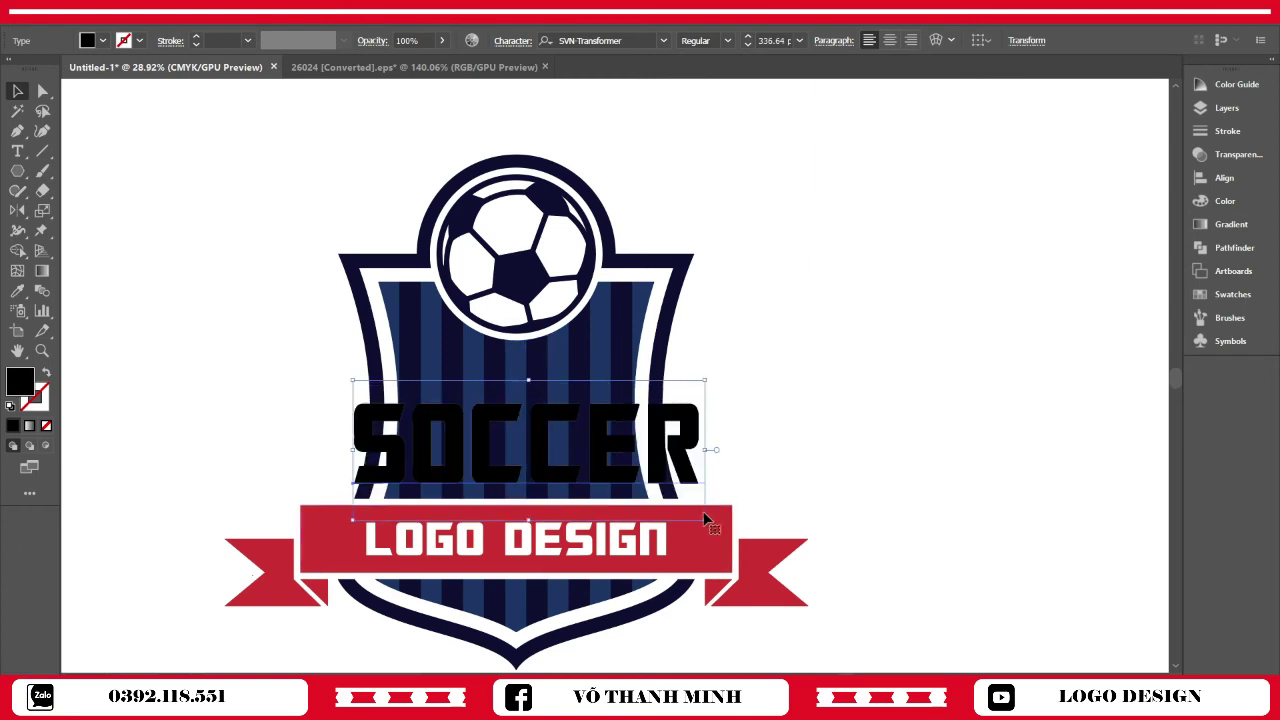
{"action": "left_click_drag", "start_coordinate": [706, 521], "coordinate": [741, 535]}
{"action": "left_click_drag", "start_coordinate": [638, 453], "coordinate": [623, 450]}
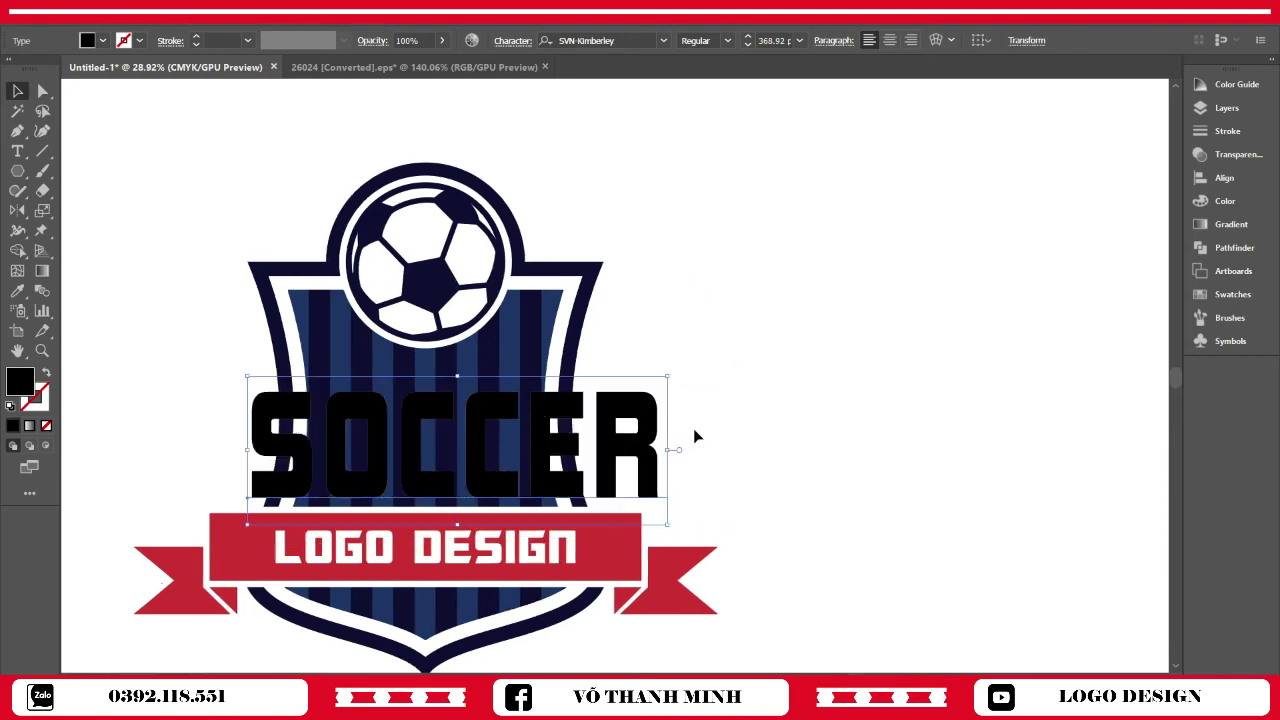
Recolor the SOCCER text with the ribbon's red using the Eyedropper
{"action": "key", "text": "i"}
{"action": "left_click", "coordinate": [760, 410]}
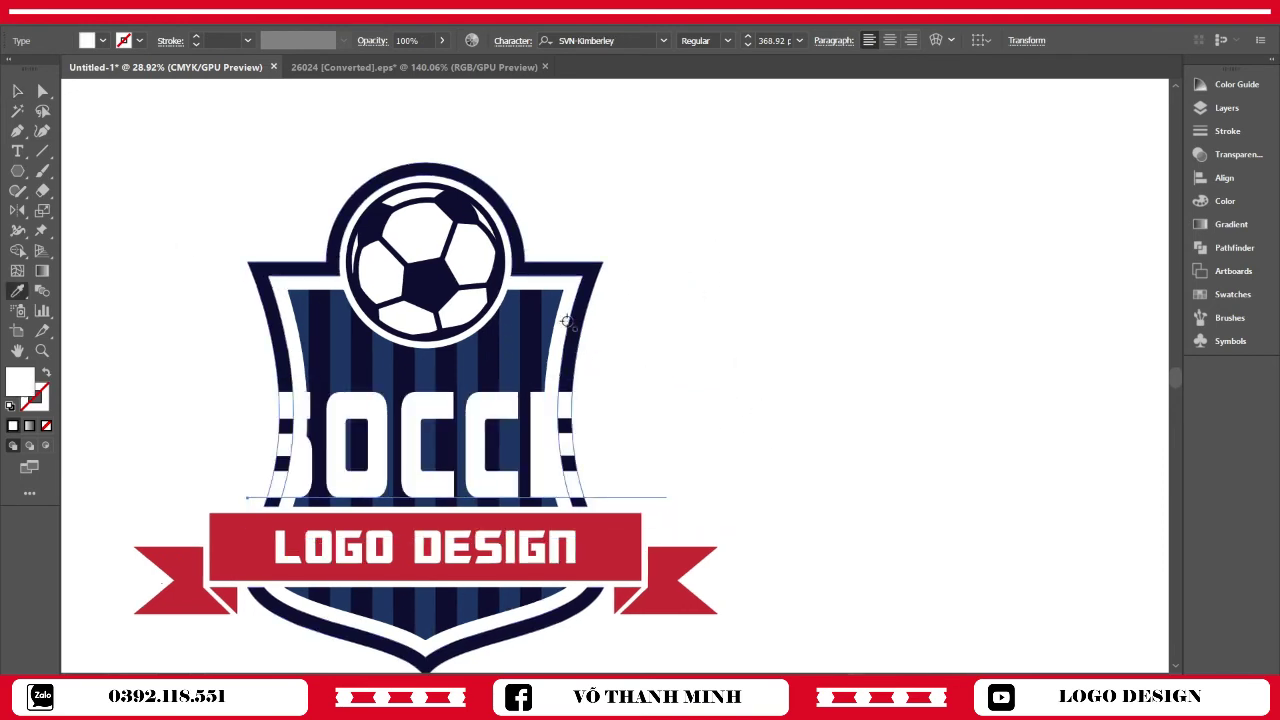
{"action": "left_click", "coordinate": [674, 547]}
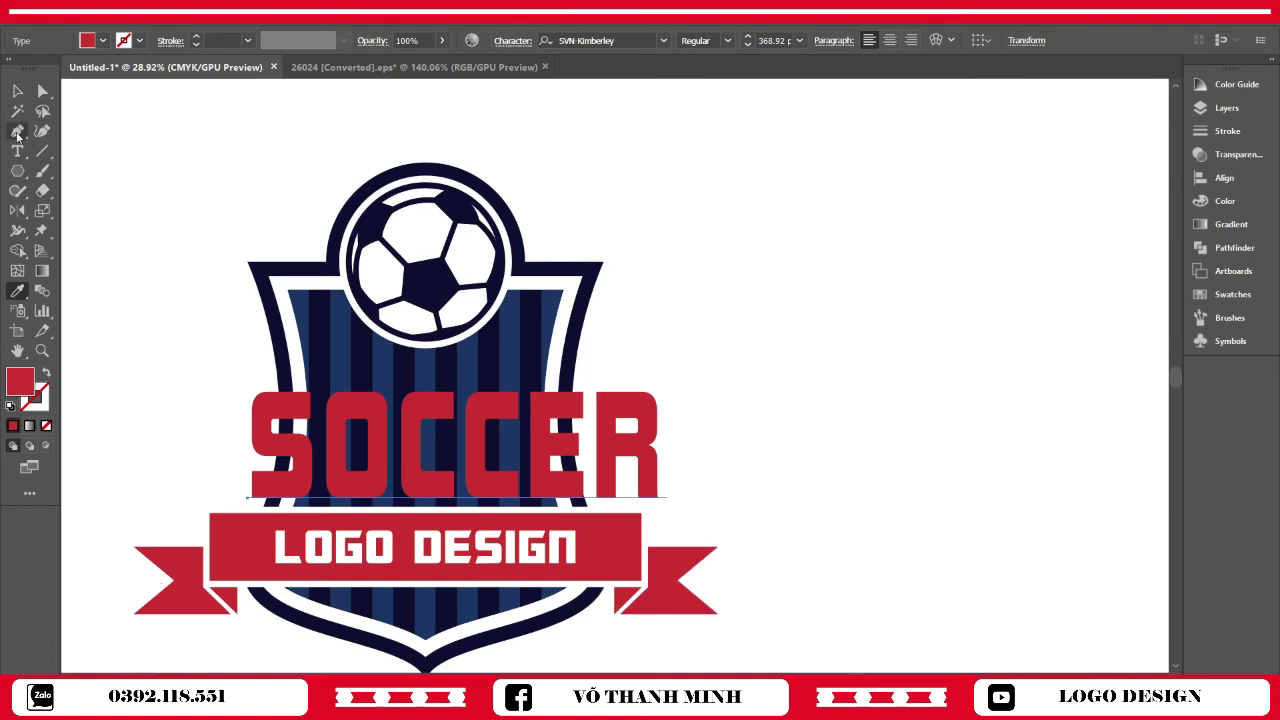
Center the SOCCER text by eye above the banner and reduce its height slightly from the top
{"action": "key", "text": "v"}
{"action": "left_click", "coordinate": [137, 137]}
{"action": "left_click_drag", "start_coordinate": [610, 440], "coordinate": [590, 438]}
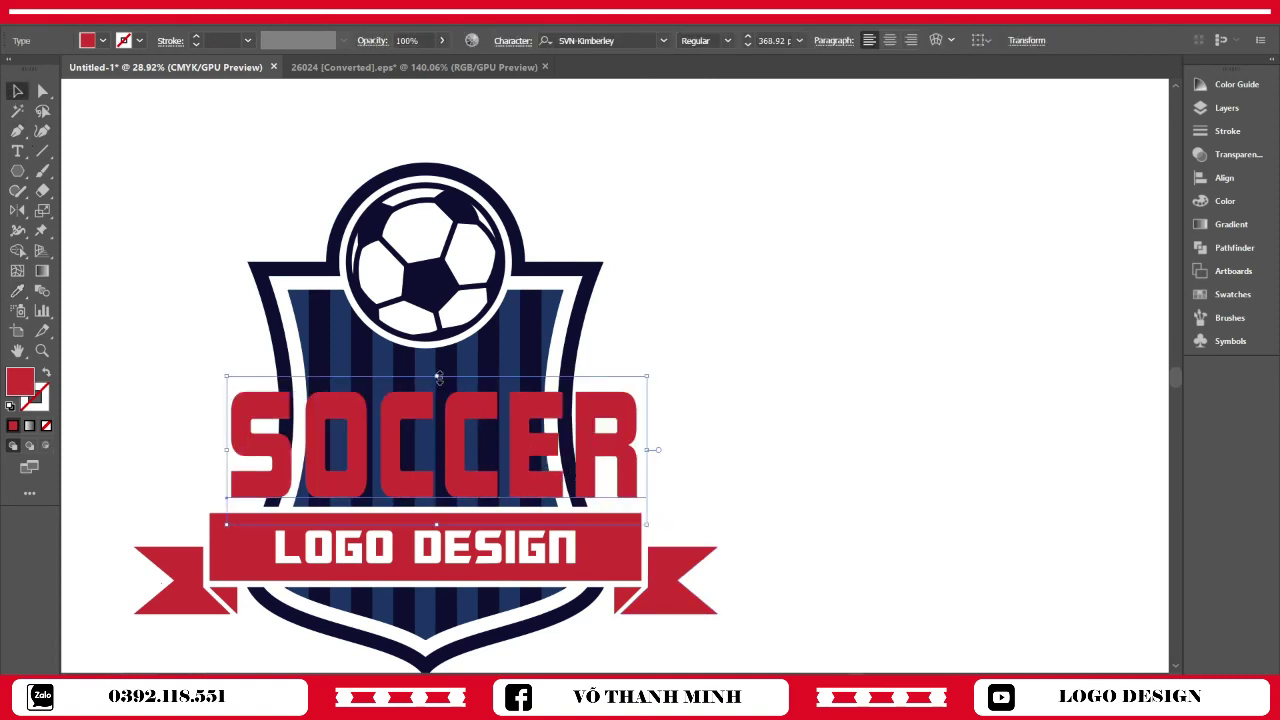
{"action": "left_click_drag", "start_coordinate": [438, 377], "coordinate": [439, 394]}
{"action": "left_click", "coordinate": [683, 444]}
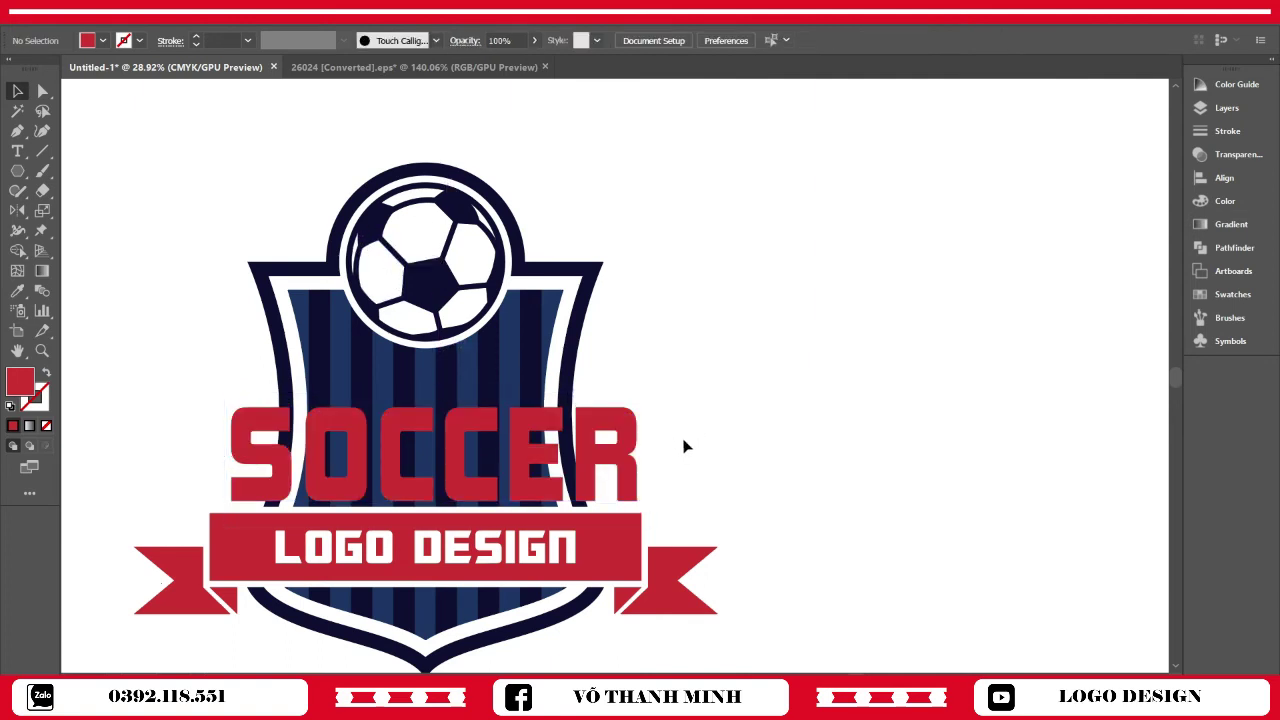
Convert the SOCCER title text above the banner to outlines
{"action": "scroll", "coordinate": [683, 446], "scroll_direction": "down", "scroll_amount": 1}
{"action": "left_click", "coordinate": [523, 460]}
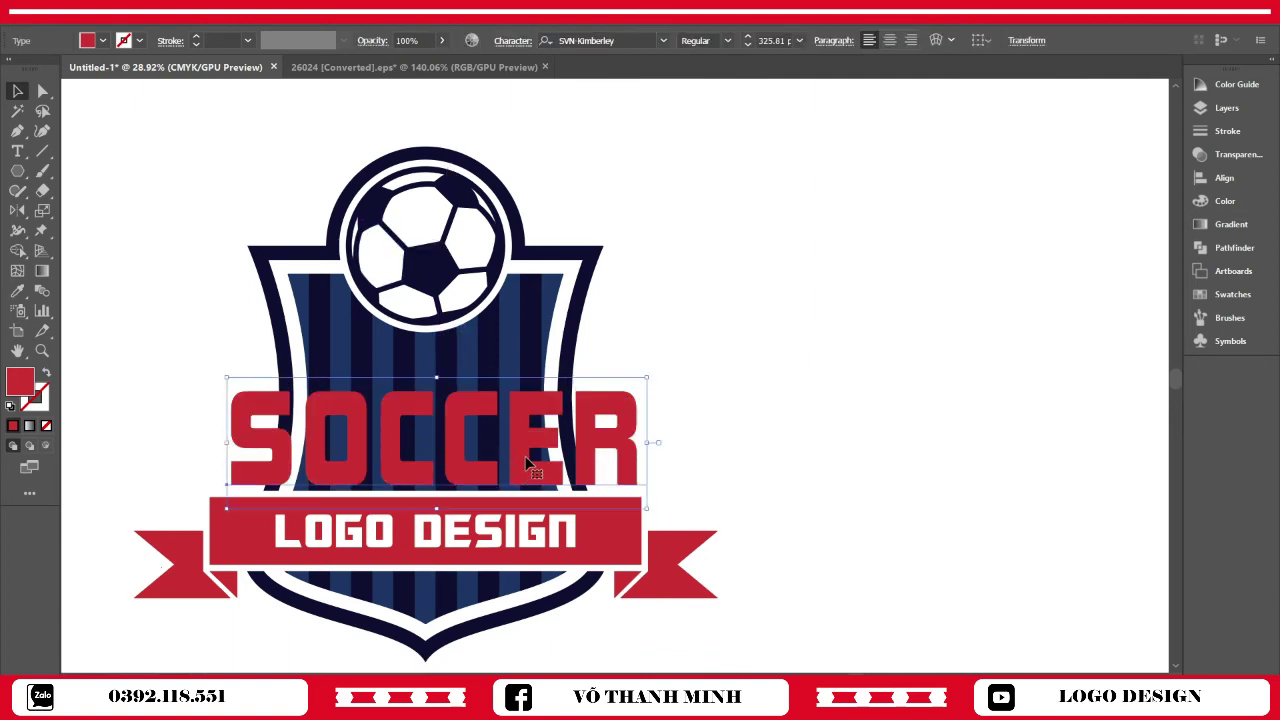
{"action": "scroll", "coordinate": [692, 436], "scroll_direction": "down", "scroll_amount": 2}
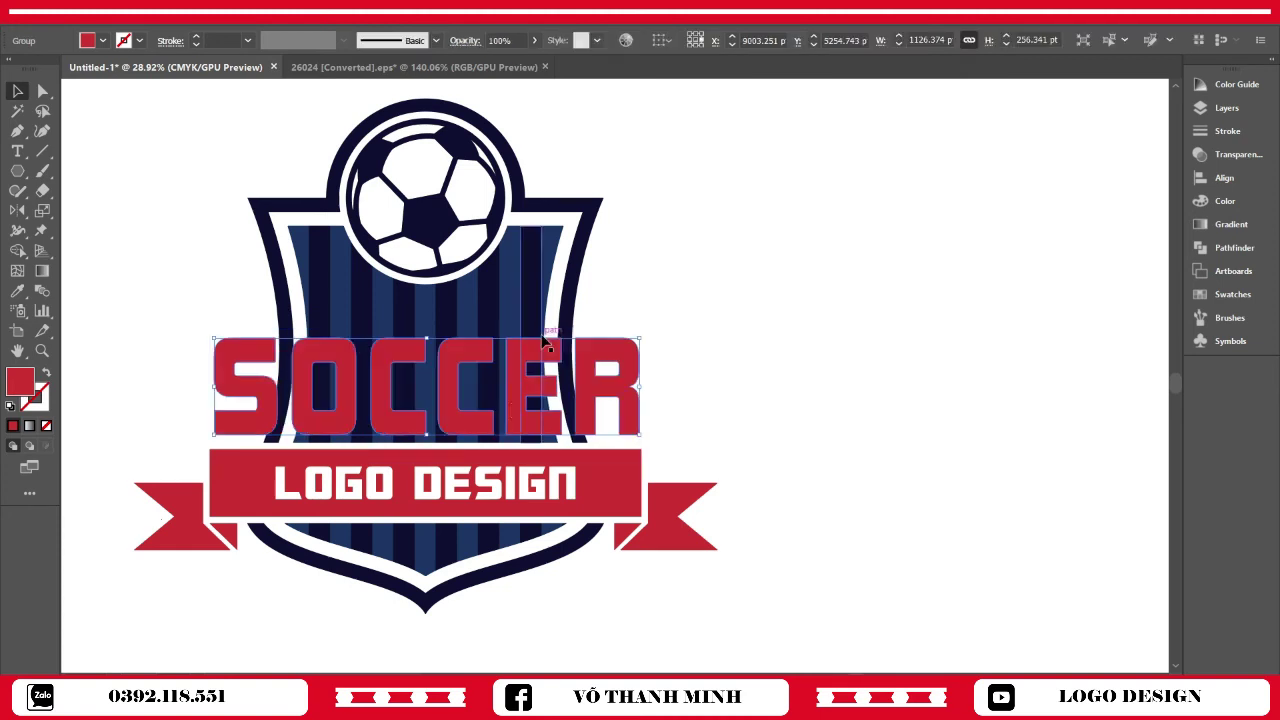
{"action": "key", "text": "ctrl+shift+o"}
Offset the outlined SOCCER letters outward by 23 pt with round joins
{"action": "left_click", "coordinate": [142, 12]}
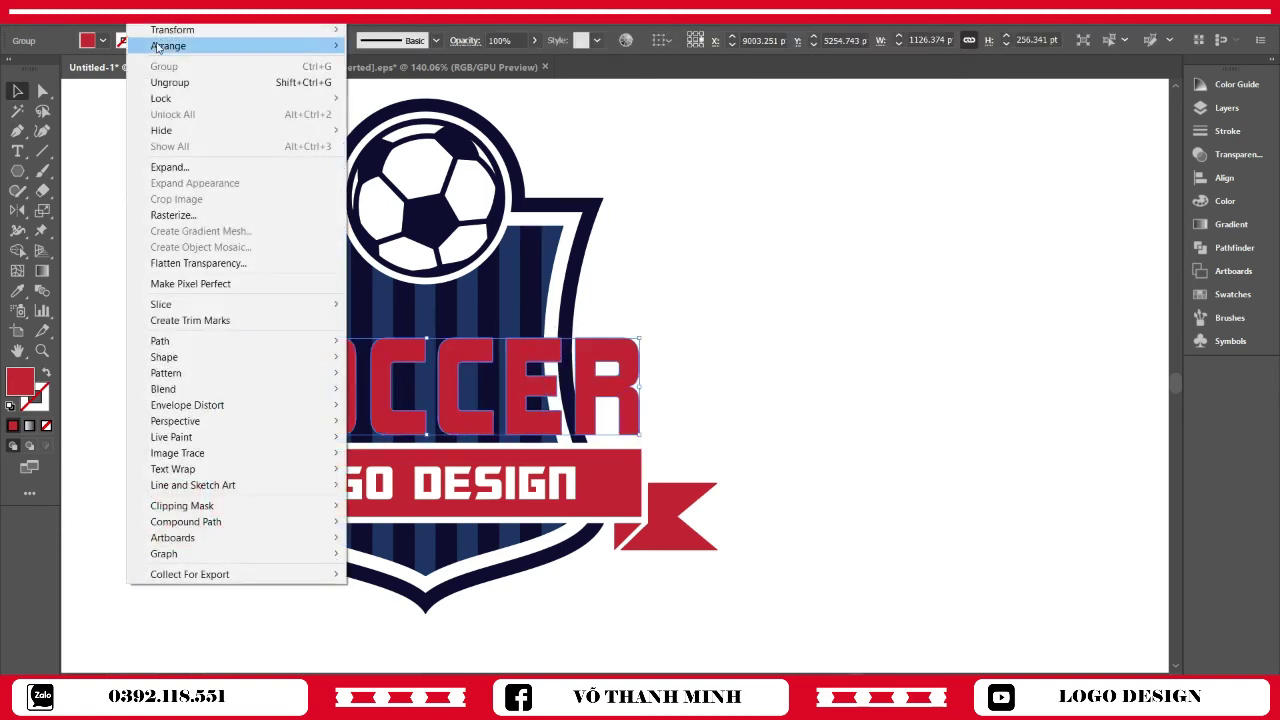
{"action": "mouse_move", "coordinate": [205, 345]}
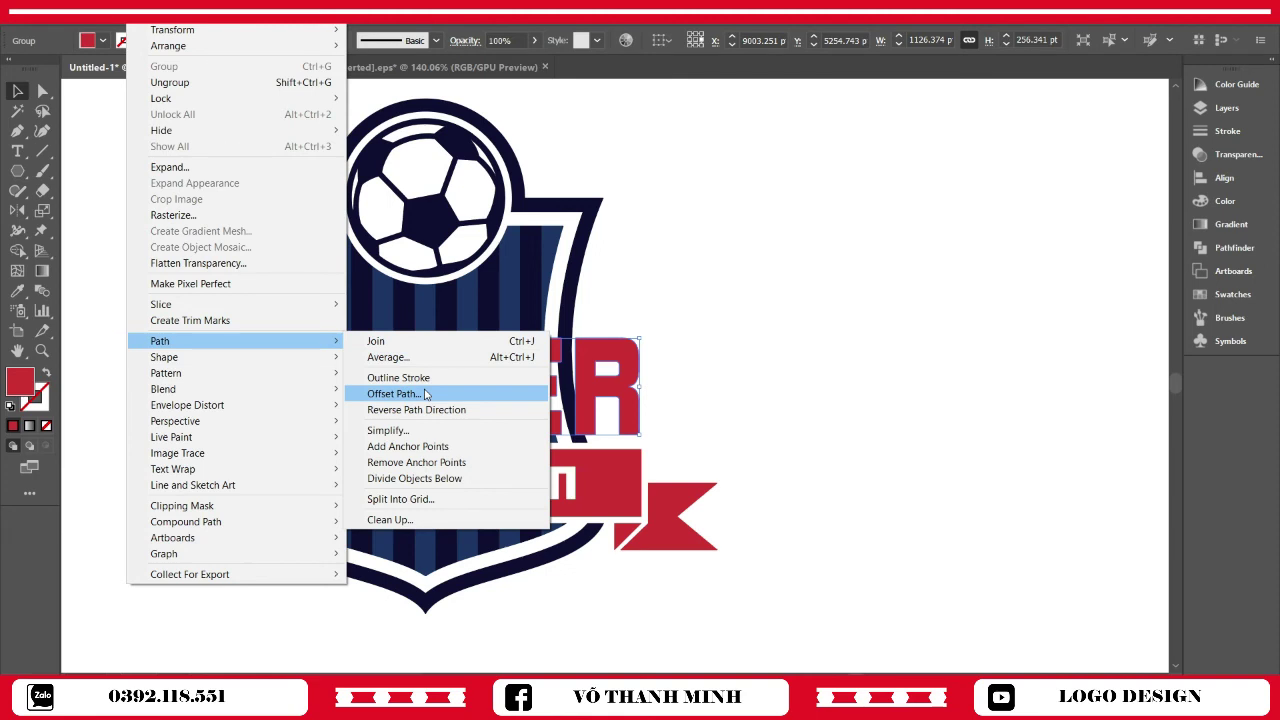
{"action": "left_click", "coordinate": [426, 394]}
{"action": "left_click", "coordinate": [858, 307]}
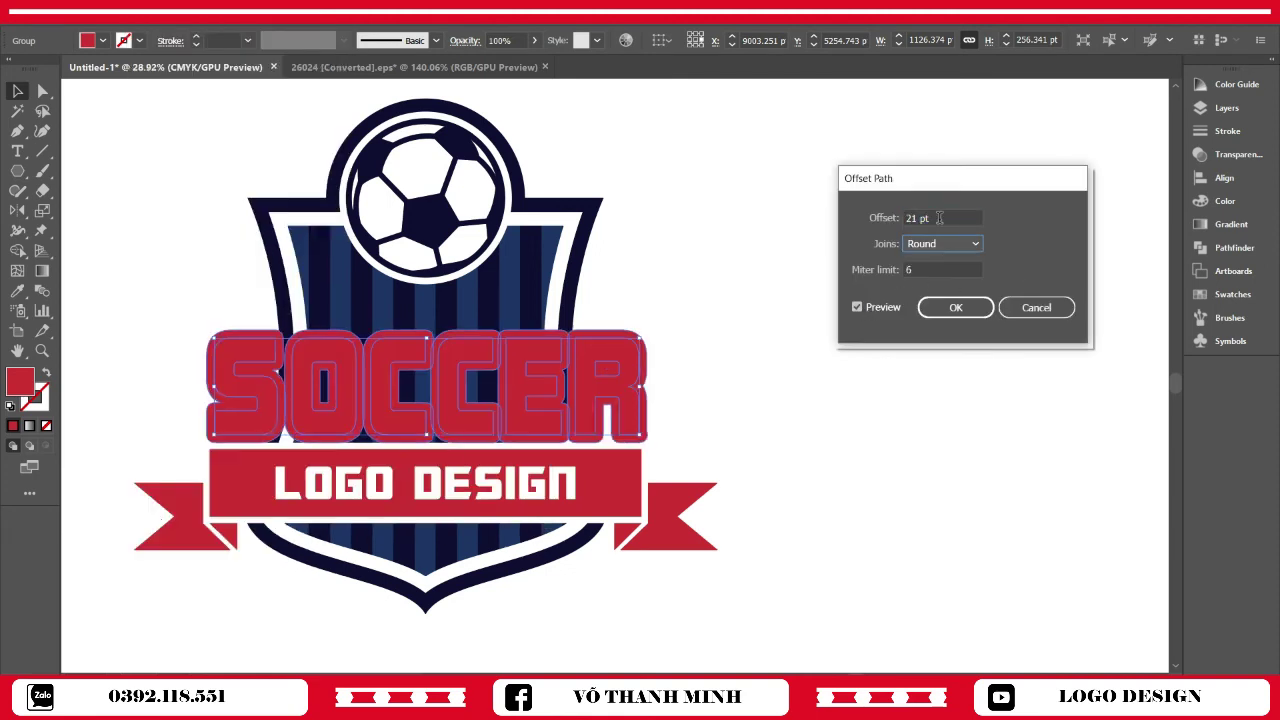
{"action": "key", "text": "Up"}
{"action": "key", "text": "Up"}
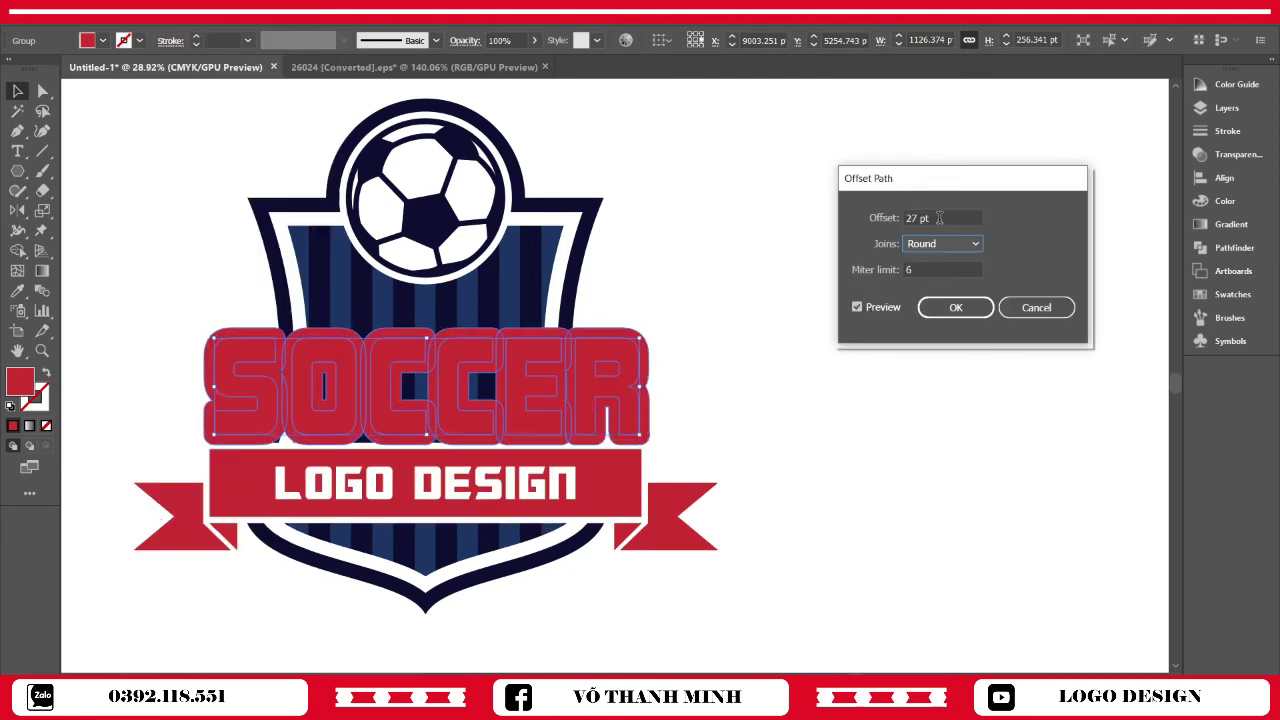
{"action": "left_click", "coordinate": [956, 307]}
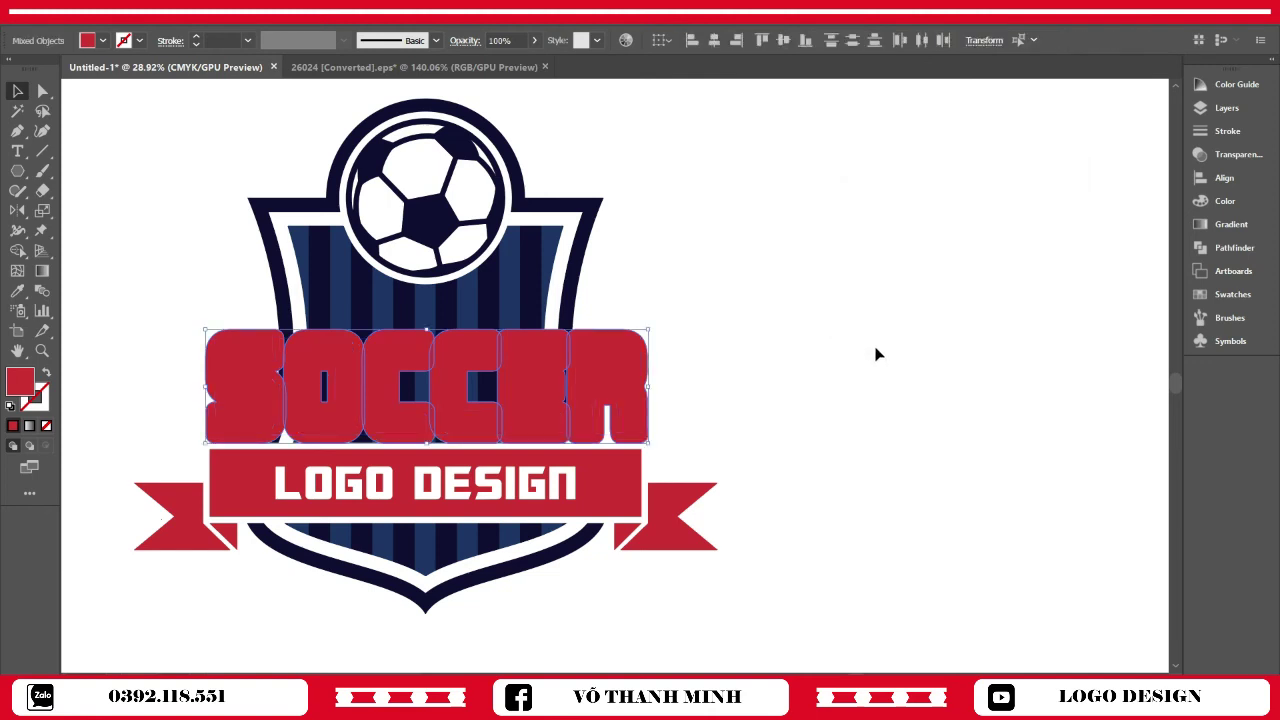
Send the thickened offset shapes behind the SOCCER letters and ungroup the lettering
{"action": "left_click", "coordinate": [874, 354]}
{"action": "left_click", "coordinate": [612, 388]}
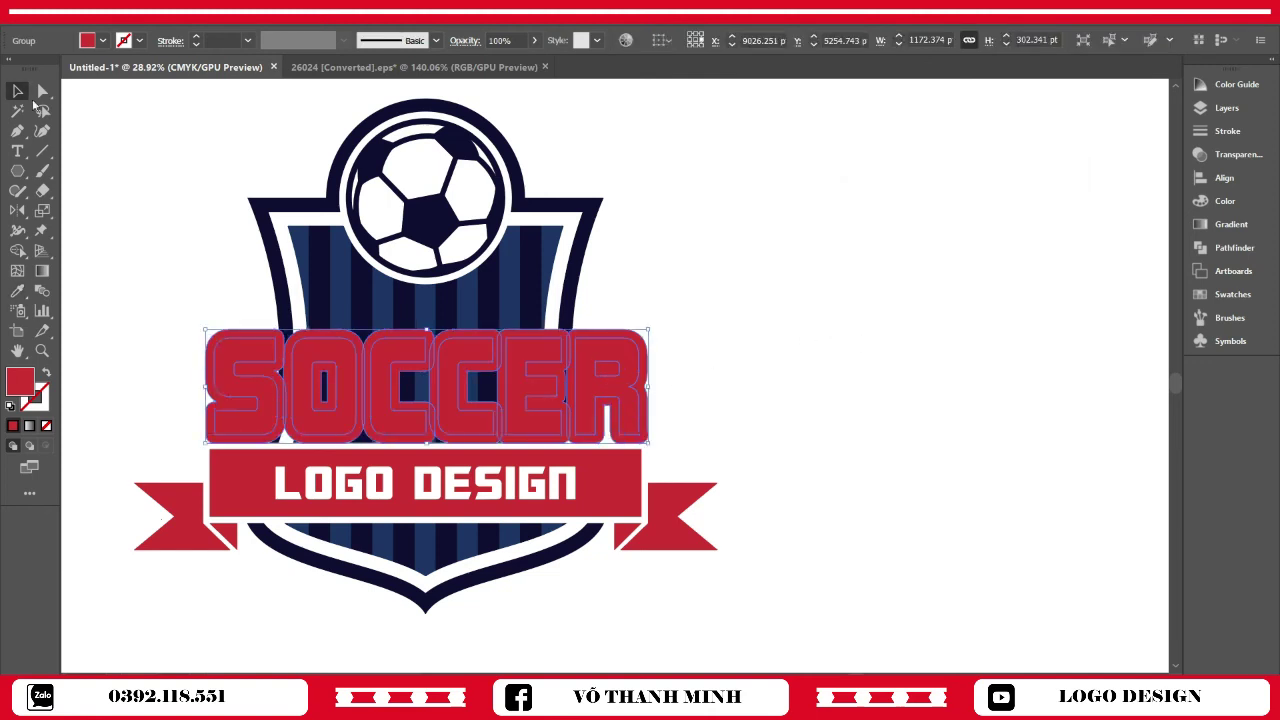
{"action": "left_click", "coordinate": [733, 275]}
{"action": "left_click", "coordinate": [635, 344]}
{"action": "key", "text": "a"}
{"action": "key", "text": "v"}
{"action": "right_click", "coordinate": [594, 379]}
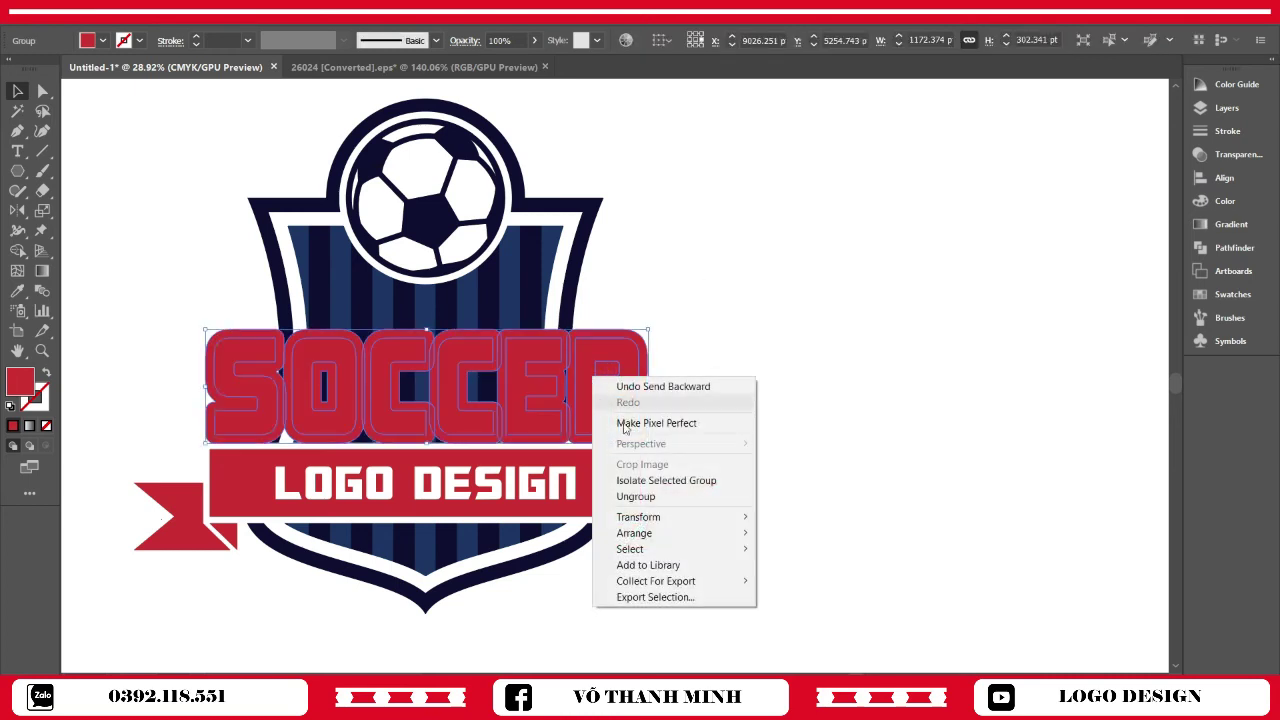
{"action": "left_click", "coordinate": [634, 496]}
Recolor the inner letters R and E of SOCCER white by sampling the blank background
{"action": "left_click", "coordinate": [604, 395]}
{"action": "key", "text": "i"}
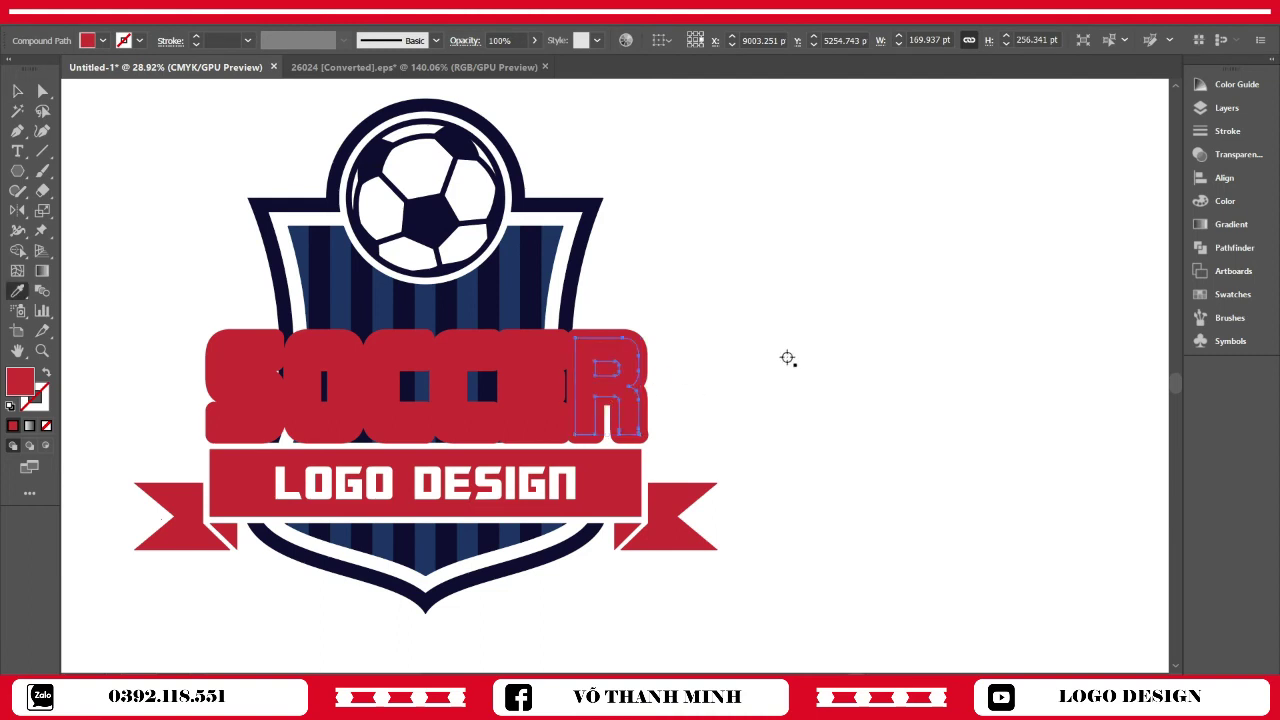
{"action": "left_click", "coordinate": [787, 358]}
{"action": "key", "text": "v"}
{"action": "left_click", "coordinate": [706, 249]}
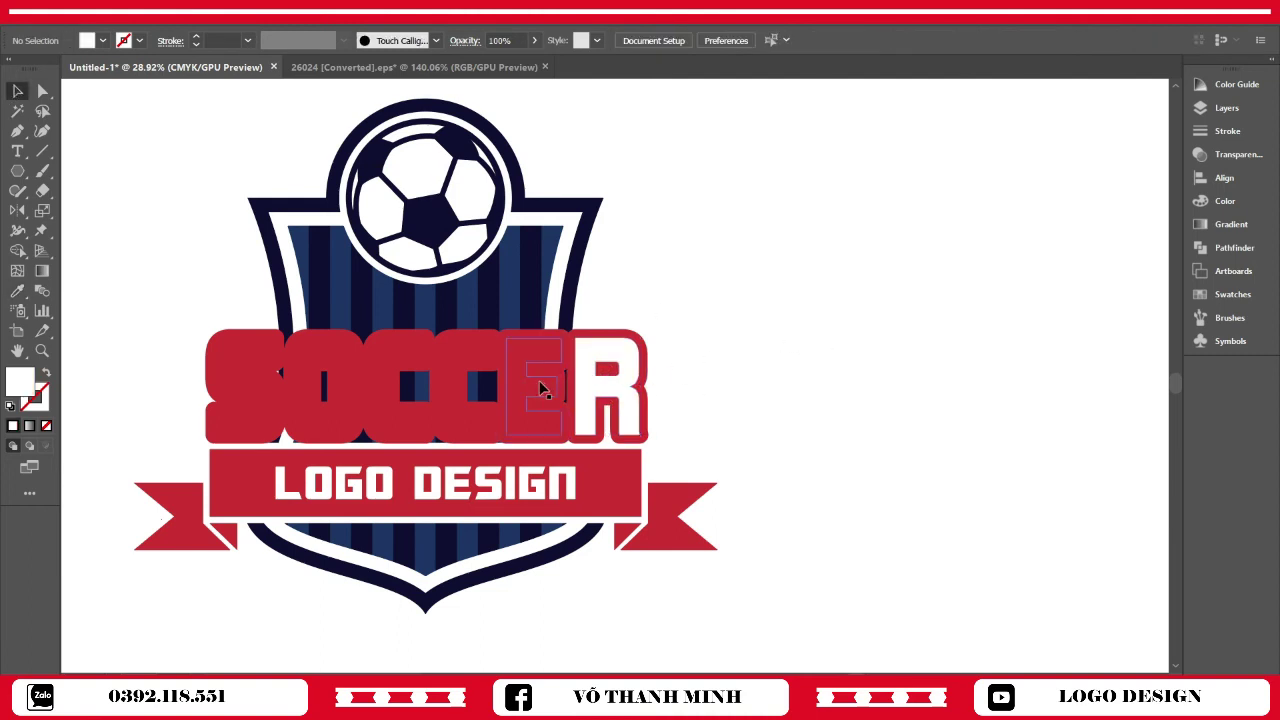
{"action": "left_click", "coordinate": [540, 388]}
{"action": "key", "text": "i"}
{"action": "left_click", "coordinate": [754, 323]}
{"action": "left_click", "coordinate": [15, 90]}
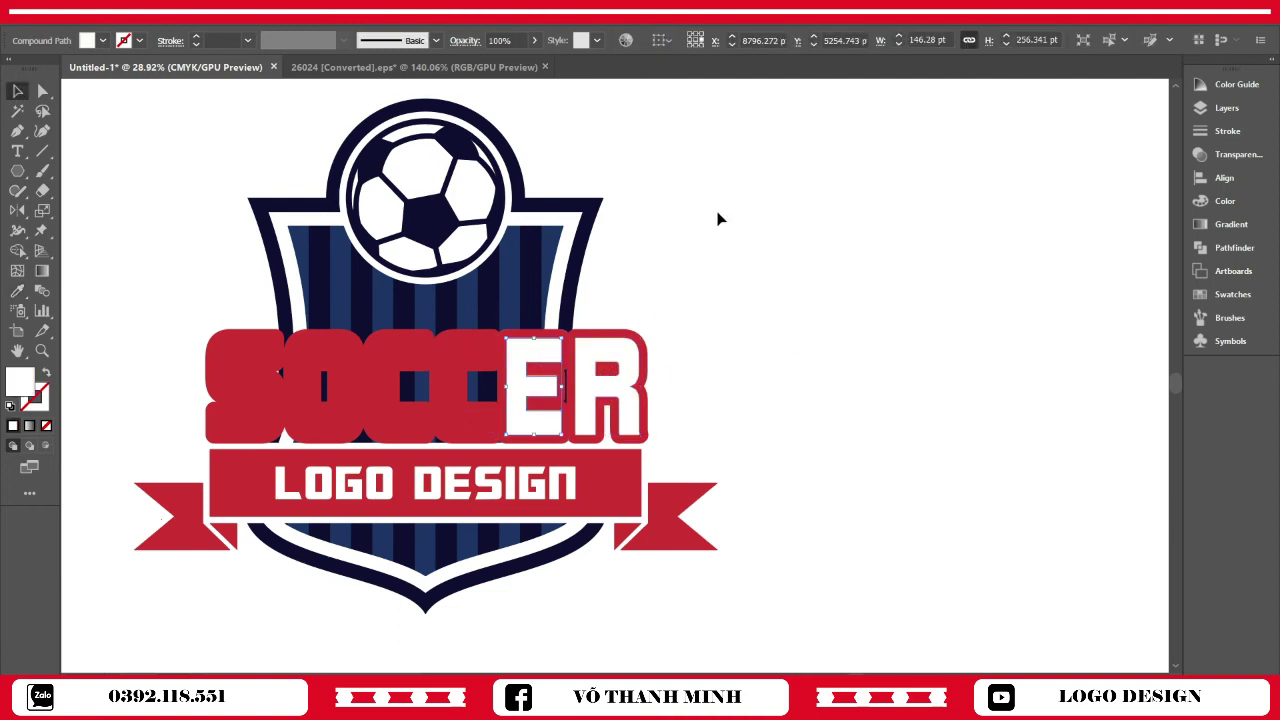
Recolor both inner letters C of SOCCER white with the Eyedropper
{"action": "left_click", "coordinate": [465, 390]}
{"action": "key", "text": "i"}
{"action": "left_click", "coordinate": [741, 309]}
{"action": "left_click", "coordinate": [18, 92]}
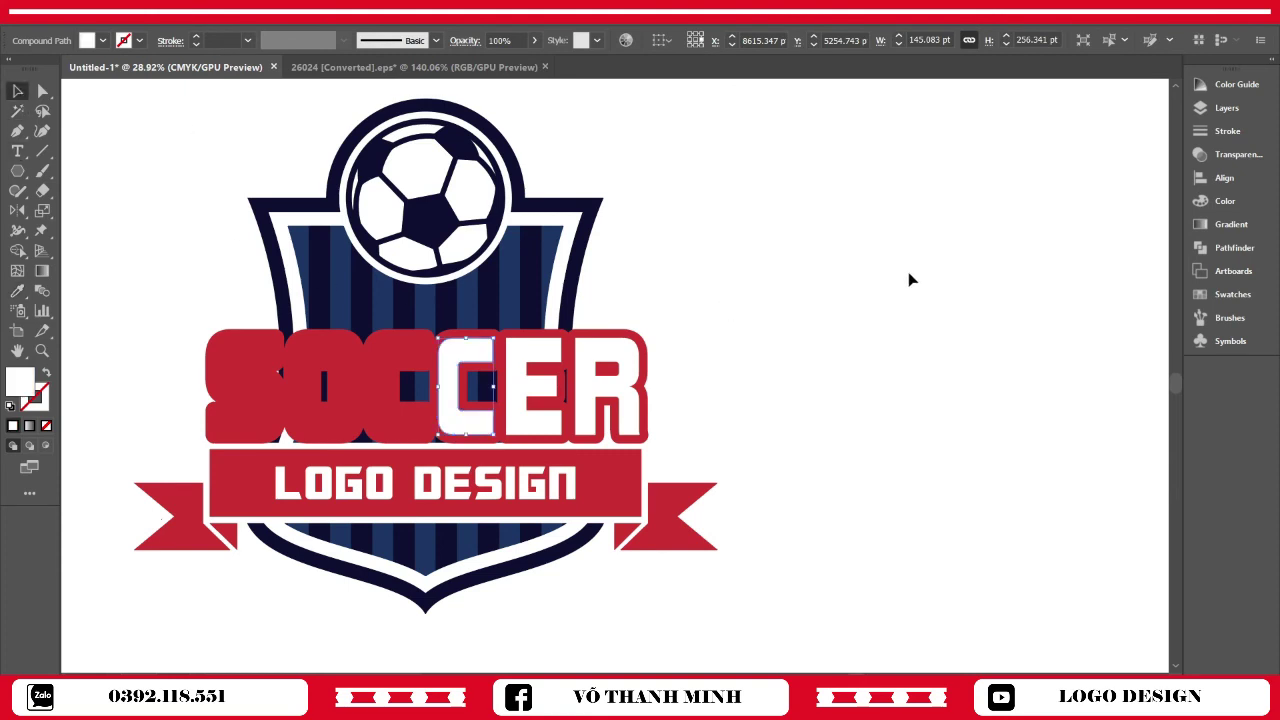
{"action": "left_click", "coordinate": [909, 273]}
{"action": "left_click", "coordinate": [398, 353]}
{"action": "key", "text": "i"}
{"action": "left_click", "coordinate": [646, 291]}
{"action": "key", "text": "v"}
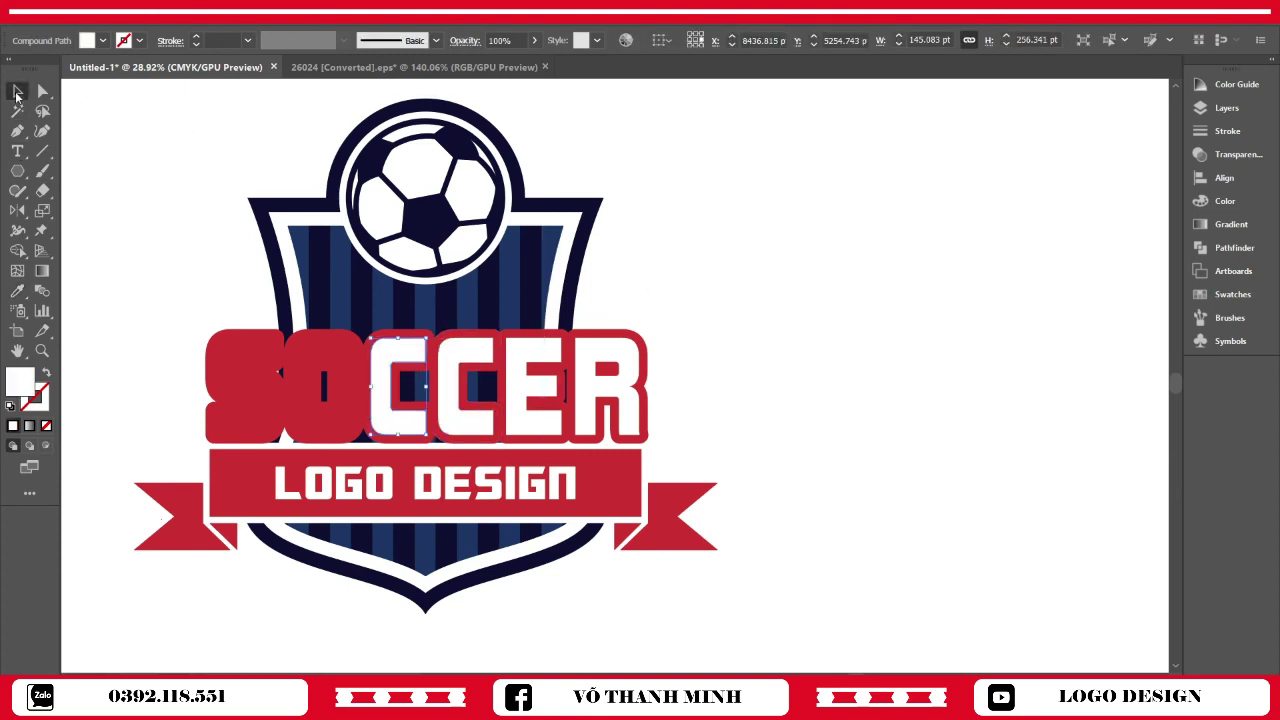
{"action": "left_click", "coordinate": [712, 221]}
Recolor the inner letters O and S white, leaving the offset shapes red as the outline
{"action": "left_click", "coordinate": [330, 388]}
{"action": "key", "text": "i"}
{"action": "left_click", "coordinate": [160, 251]}
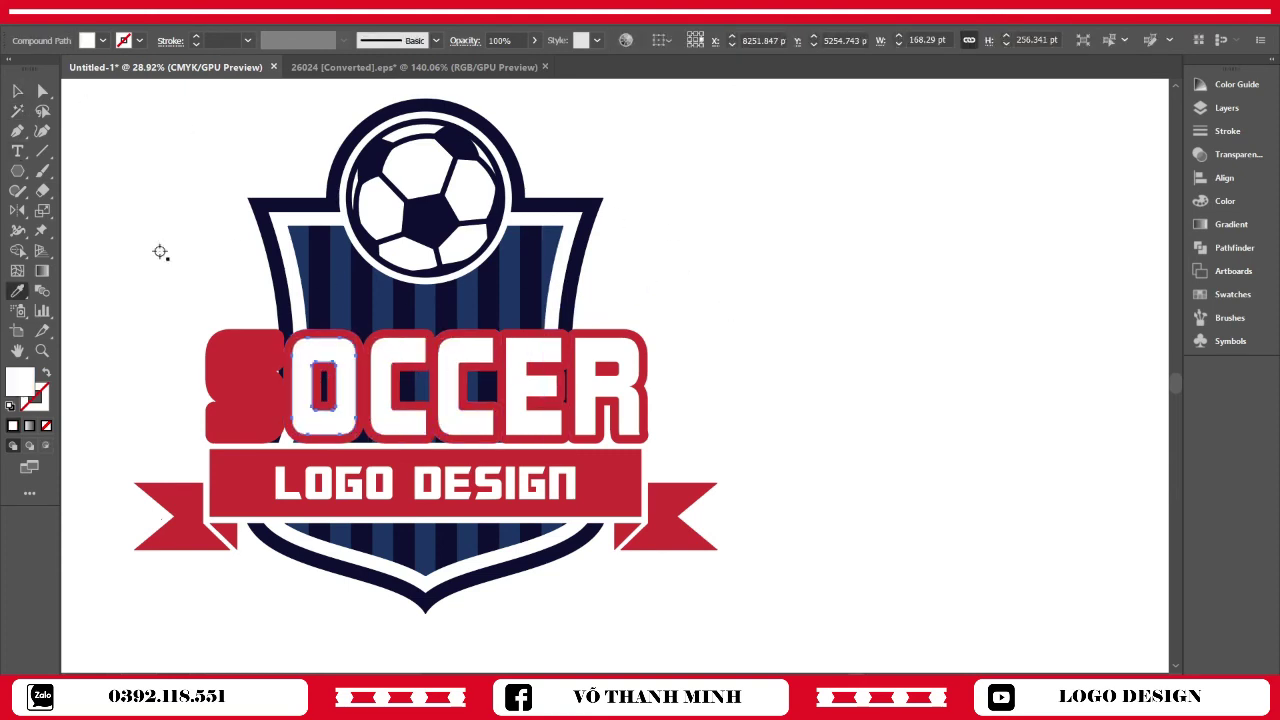
{"action": "left_click", "coordinate": [15, 90]}
{"action": "left_click", "coordinate": [212, 368]}
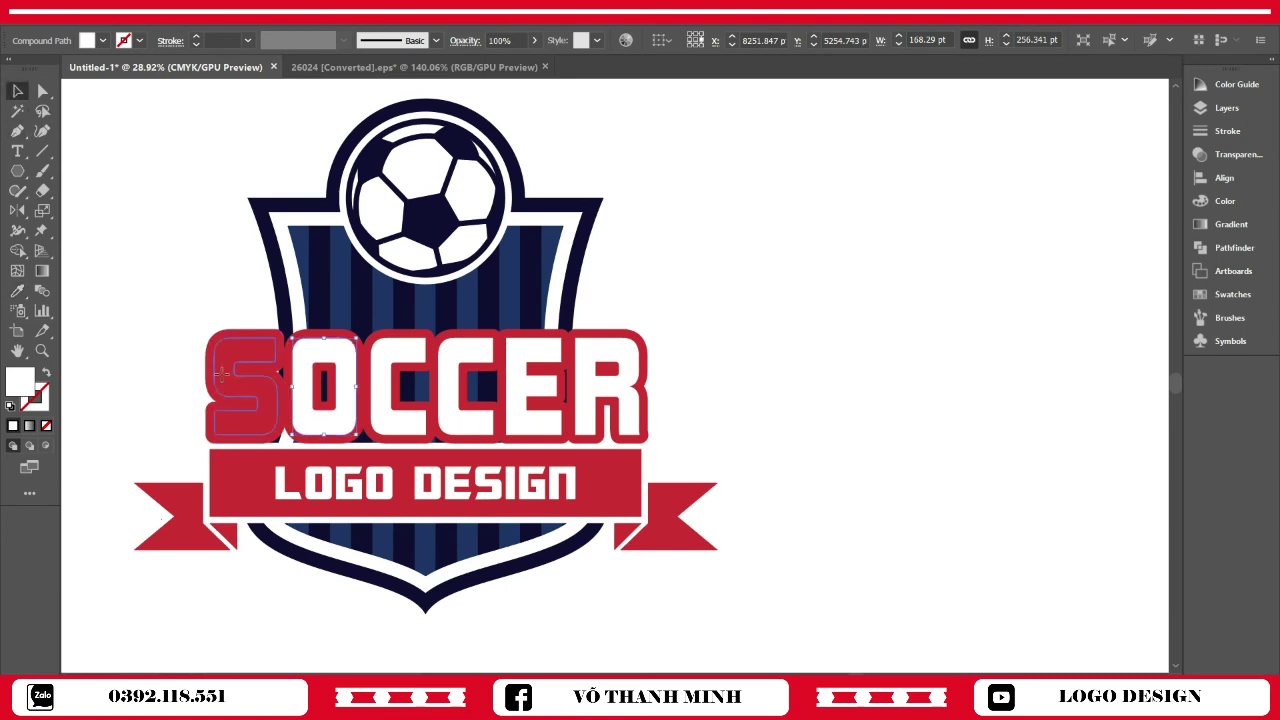
{"action": "key", "text": "i"}
{"action": "left_click", "coordinate": [675, 267]}
{"action": "left_click", "coordinate": [17, 90]}
Group all the white SOCCER letters with their red outline shapes
{"action": "left_click_drag", "start_coordinate": [647, 212], "coordinate": [669, 375]}
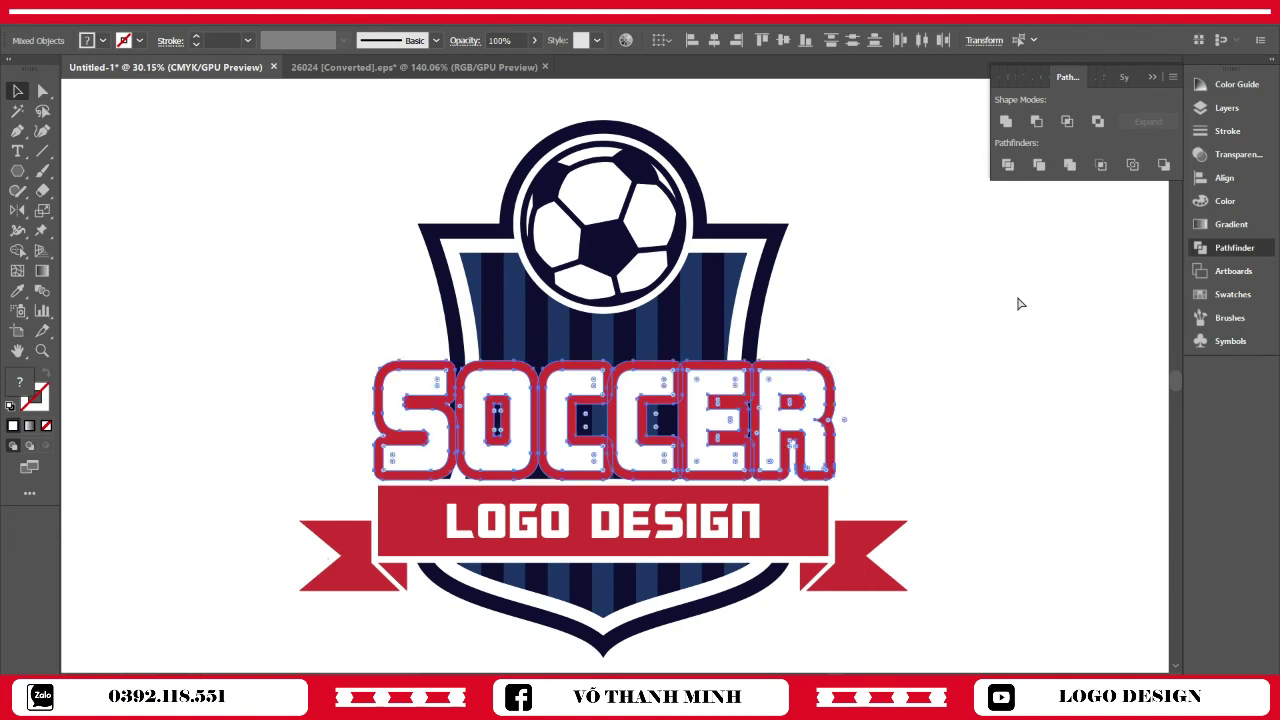
{"action": "key", "text": "ctrl+g"}
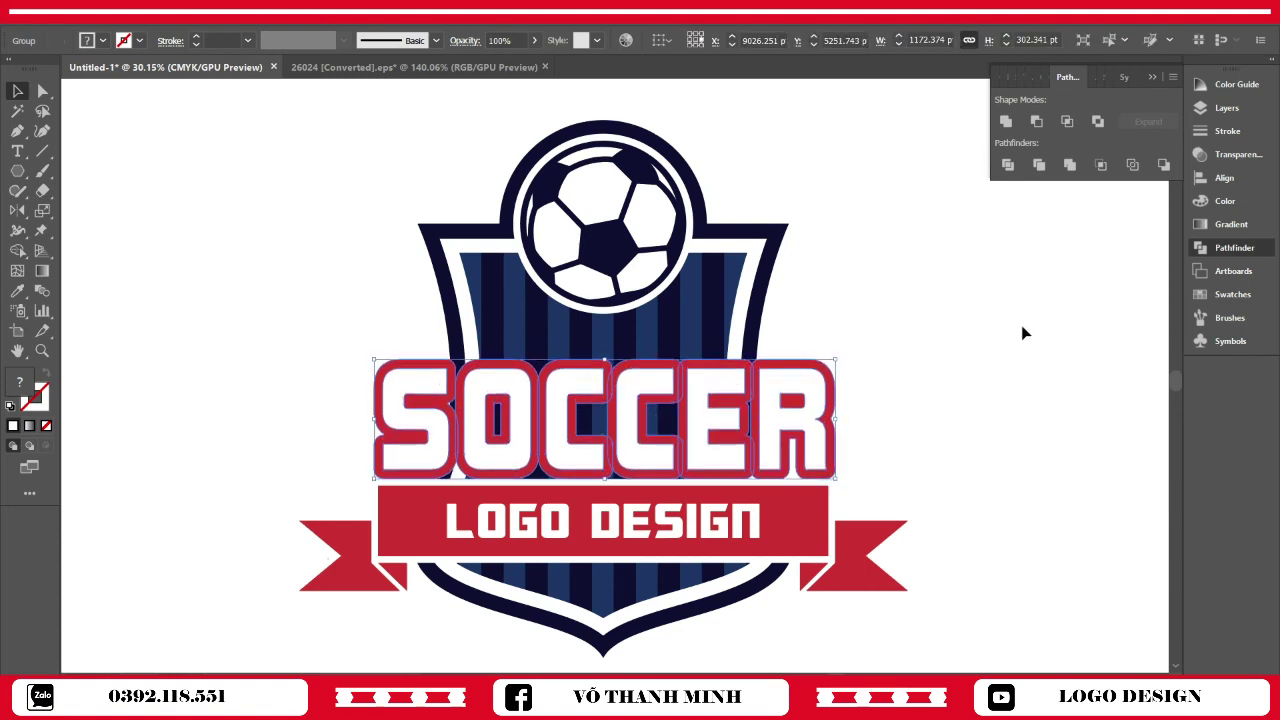
{"action": "left_click", "coordinate": [1022, 340]}
Narrow the SOCCER group slightly from its right side to about 1160 pt wide
{"action": "scroll", "coordinate": [974, 430], "scroll_direction": "down", "scroll_amount": 2}
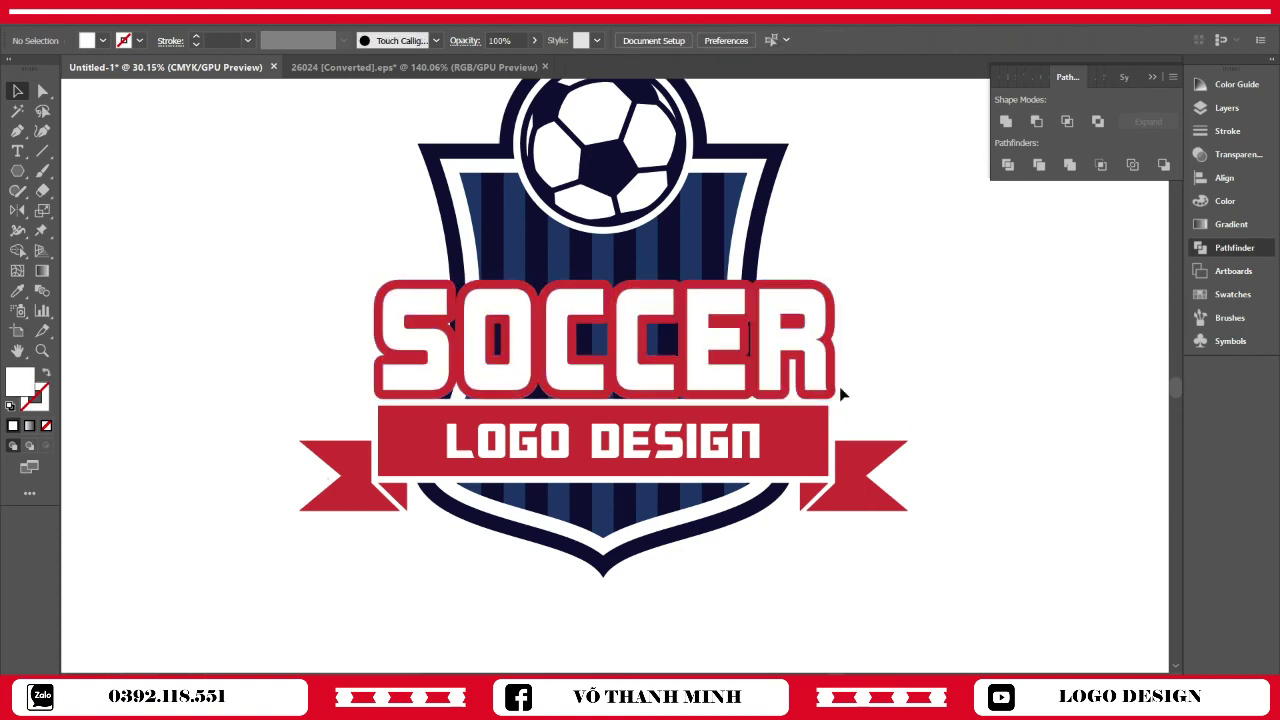
{"action": "left_click", "coordinate": [830, 360]}
{"action": "left_click_drag", "start_coordinate": [837, 342], "coordinate": [832, 342]}
{"action": "left_click", "coordinate": [874, 384]}
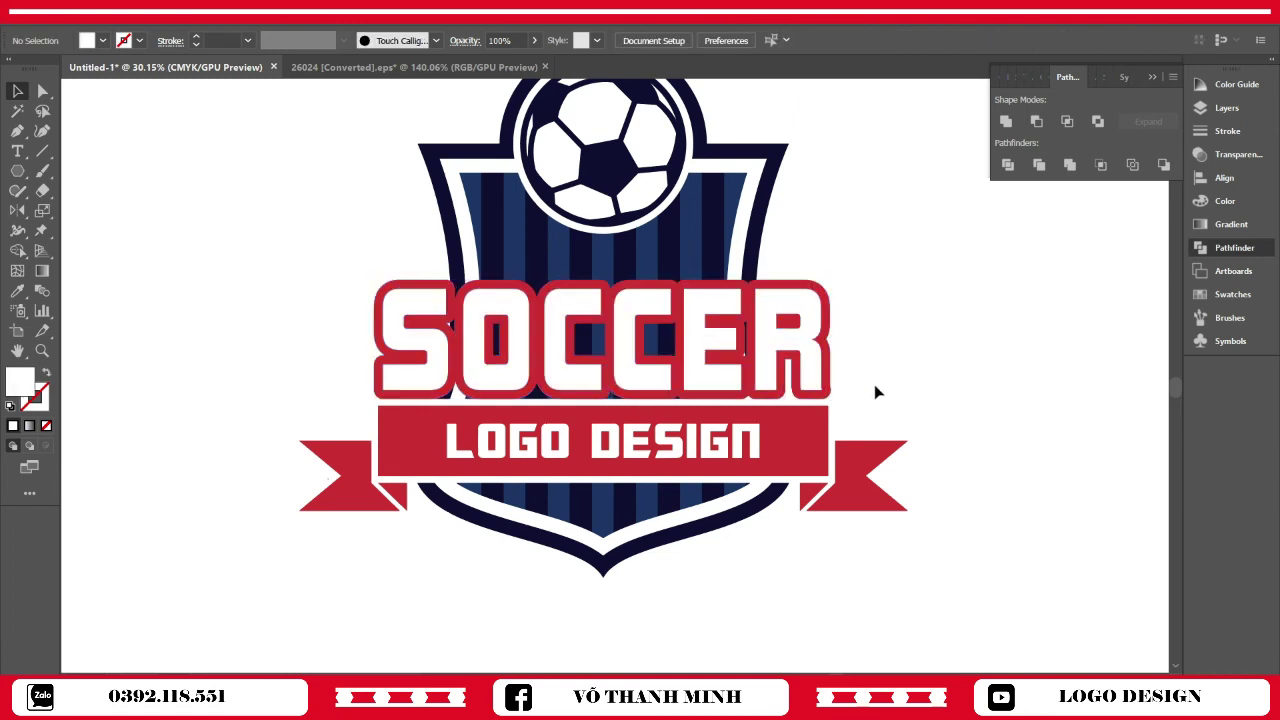
Match the SOCCER group's width to the banner rectangle by setting it to 1143.077 pt with proportions constrained
{"action": "left_click", "coordinate": [405, 430]}
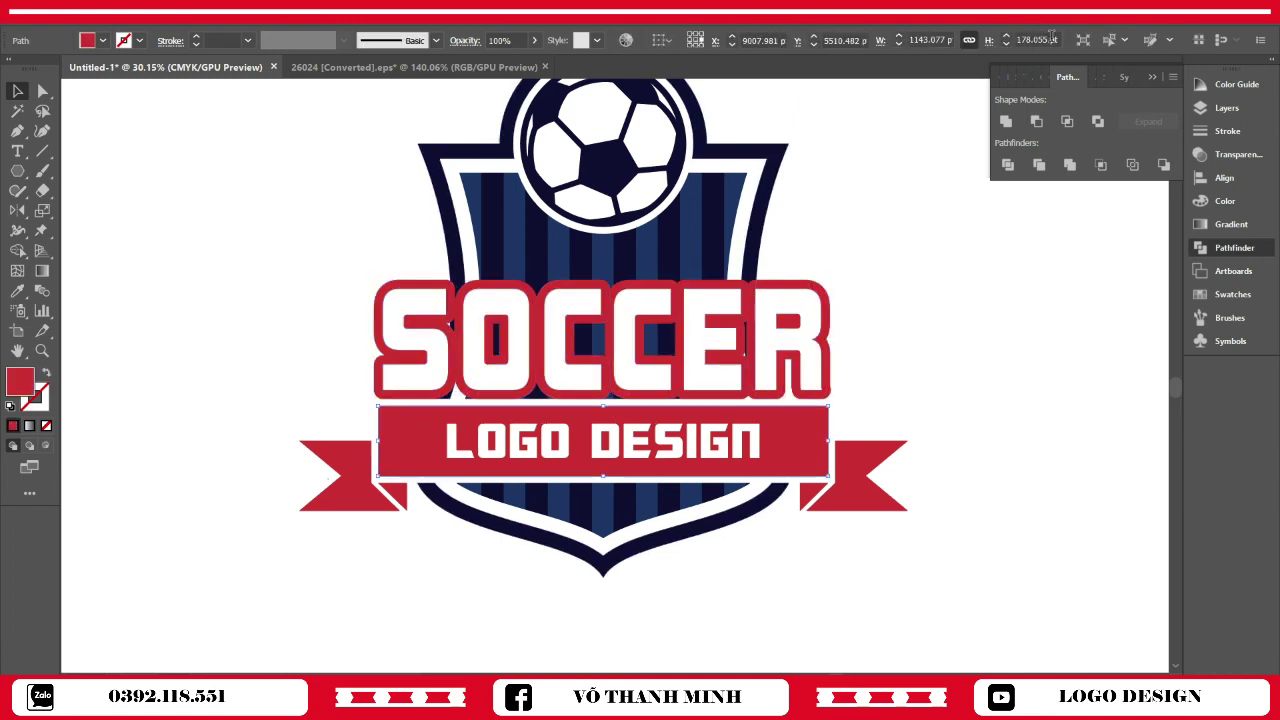
{"action": "left_click", "coordinate": [1052, 38]}
{"action": "left_click", "coordinate": [1000, 250]}
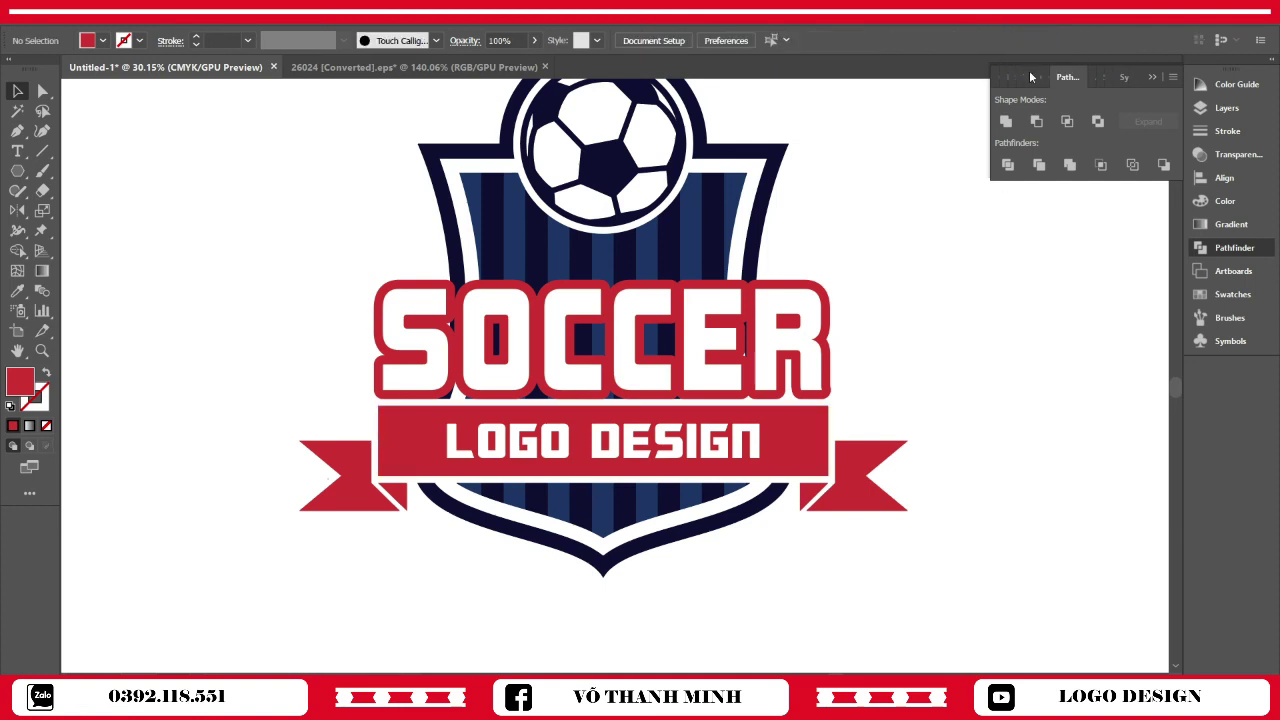
{"action": "left_click", "coordinate": [770, 436]}
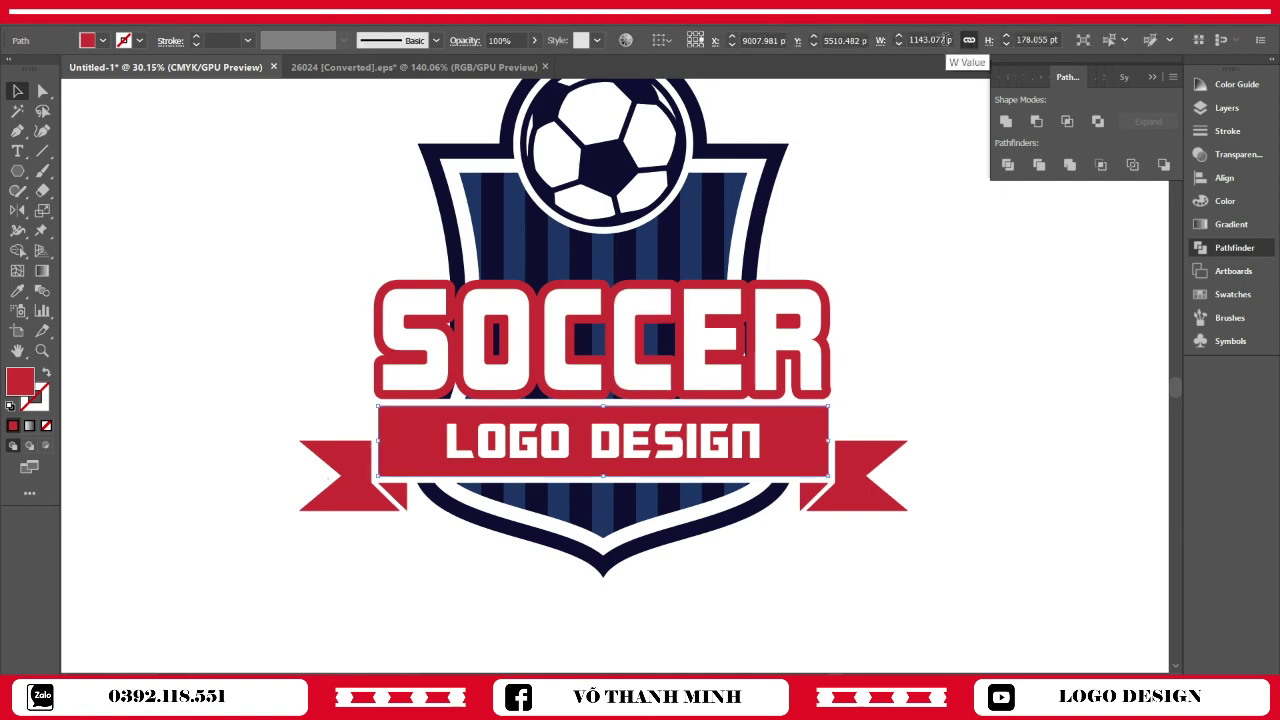
{"action": "left_click", "coordinate": [937, 40]}
{"action": "left_click", "coordinate": [808, 363]}
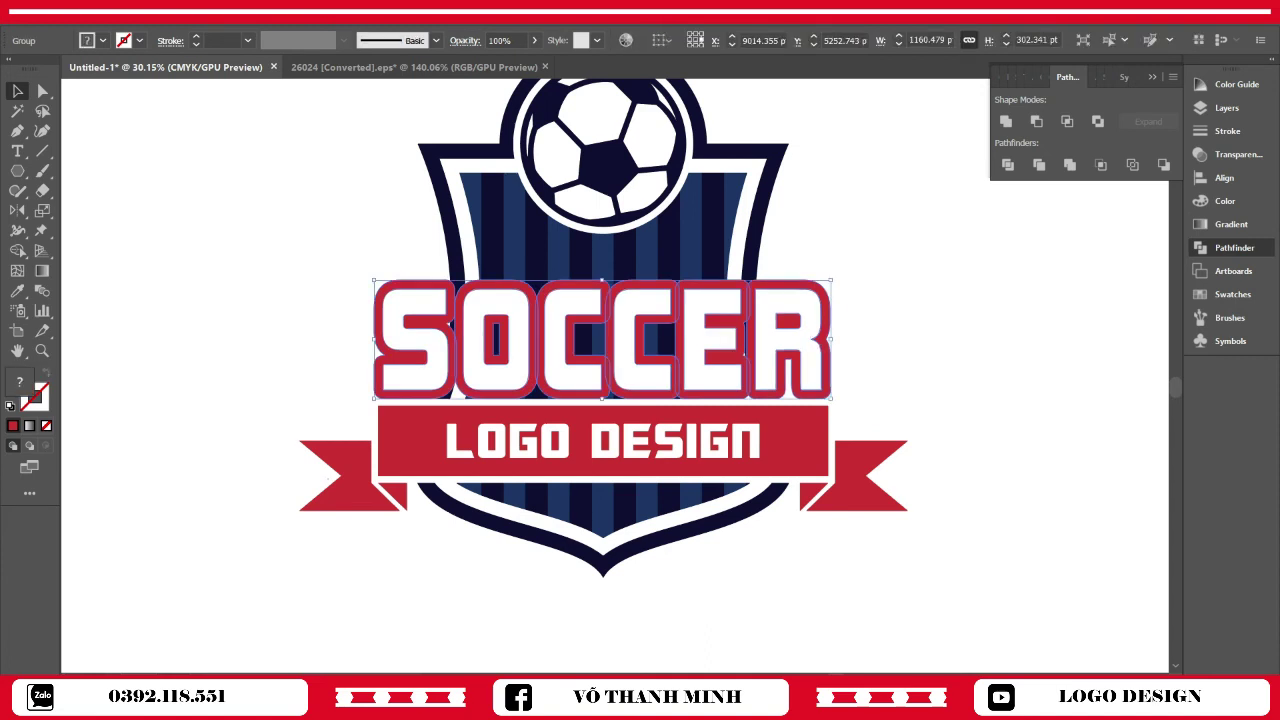
{"action": "left_click", "coordinate": [940, 40]}
{"action": "type", "text": "1143.077 pt"}
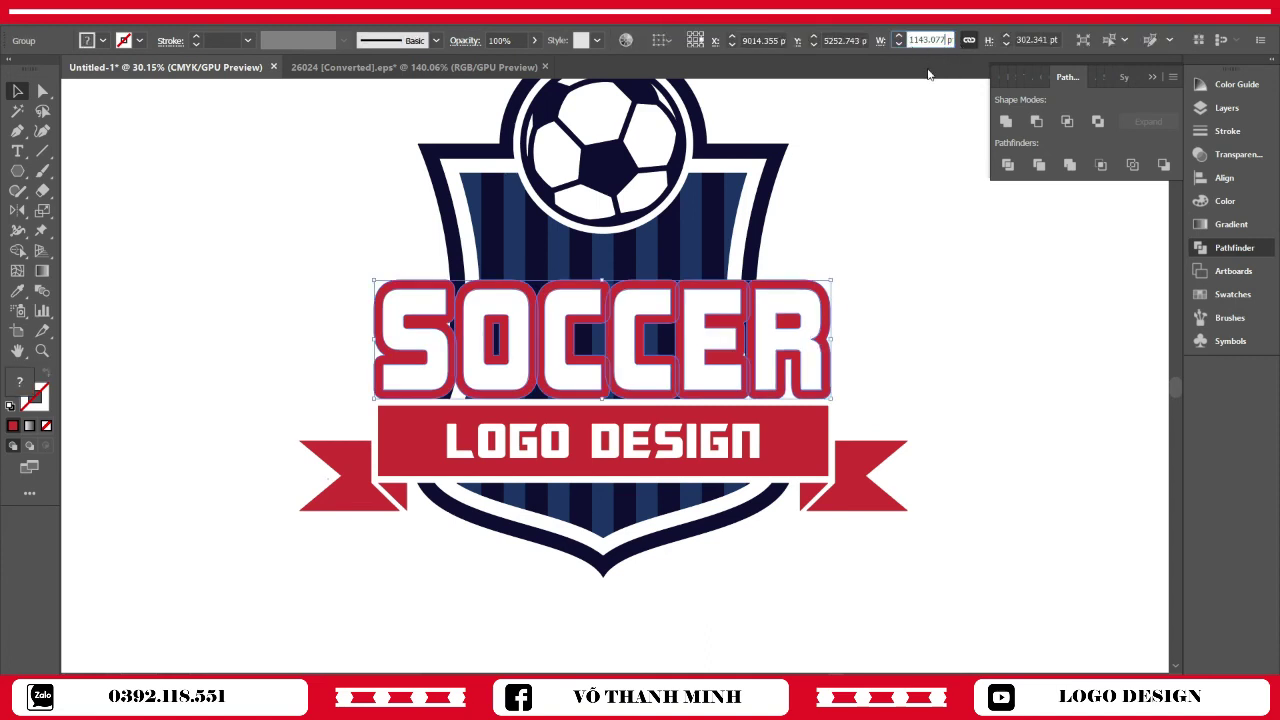
{"action": "key", "text": "Return"}
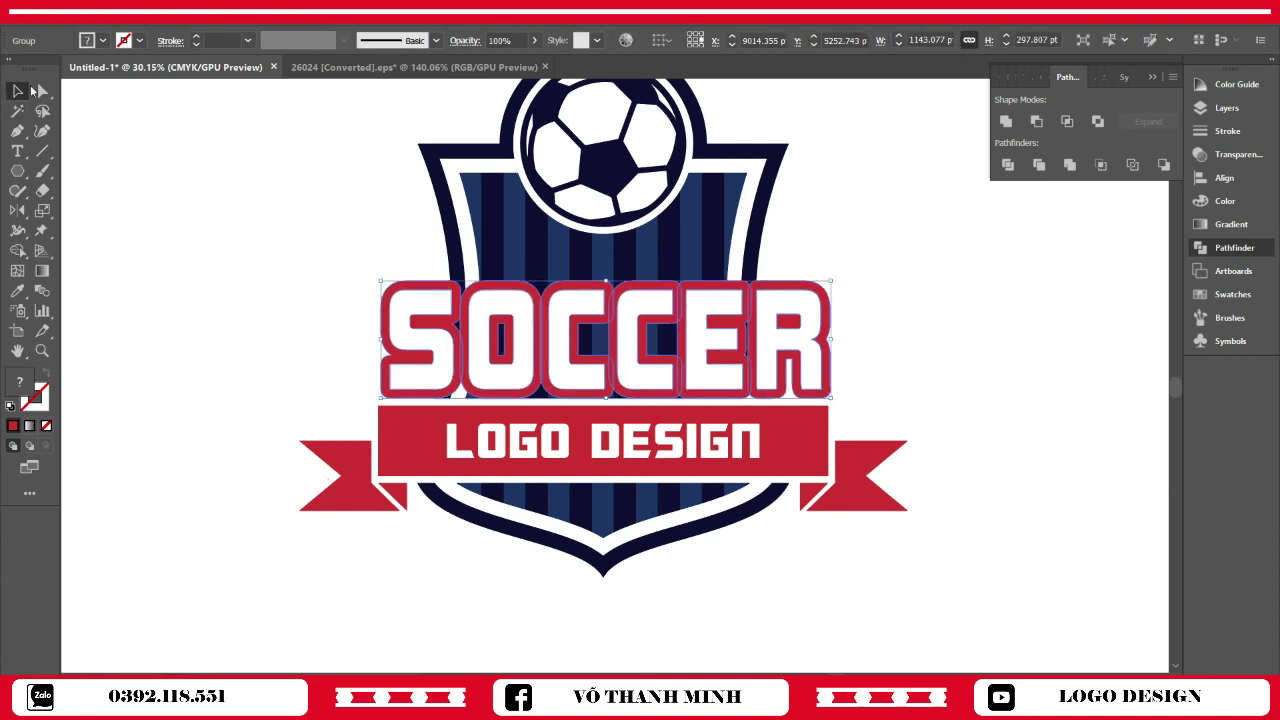
Center the SOCCER group and the banner rectangle horizontally on each other
{"action": "left_click", "coordinate": [666, 414], "text": "shift"}
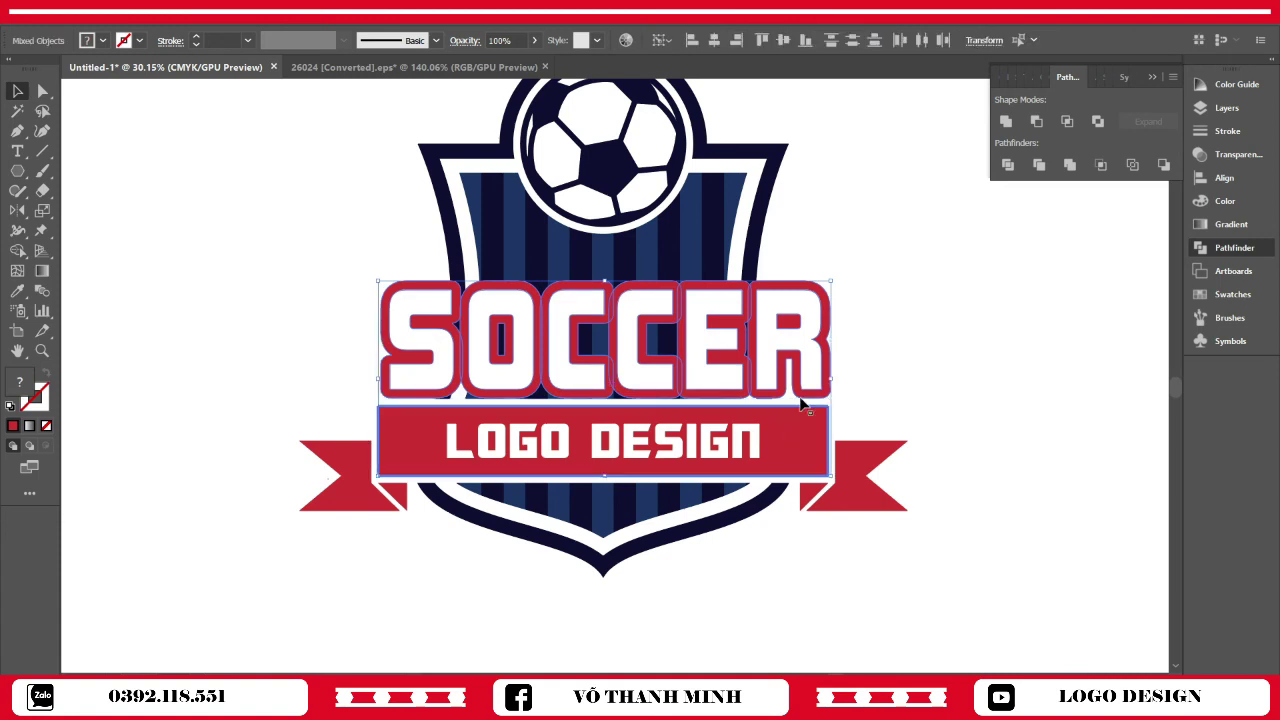
{"action": "left_click", "coordinate": [1210, 177]}
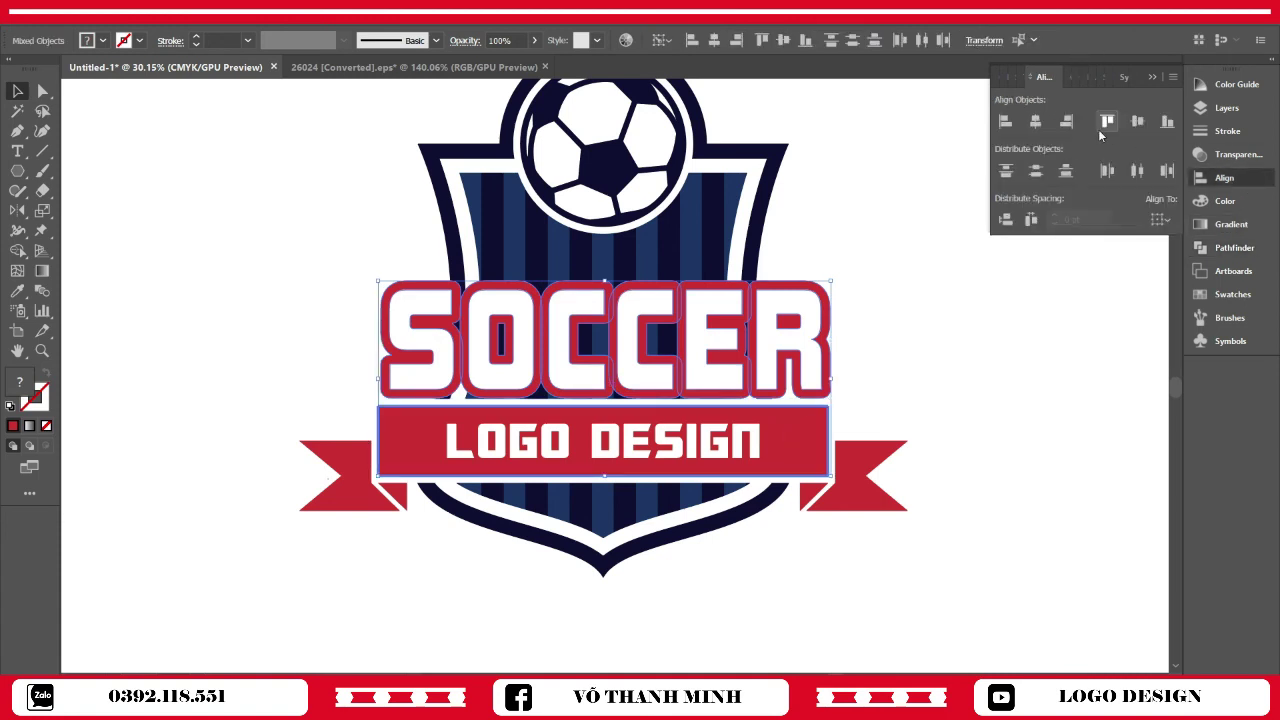
{"action": "left_click", "coordinate": [1037, 123]}
{"action": "left_click", "coordinate": [1030, 407]}
{"action": "scroll", "coordinate": [1030, 409], "scroll_direction": "down", "scroll_amount": 5}
Recolor the shield's navy outer border with the ribbon's red using the Eyedropper
{"action": "scroll", "coordinate": [998, 422], "scroll_direction": "up", "scroll_amount": 2}
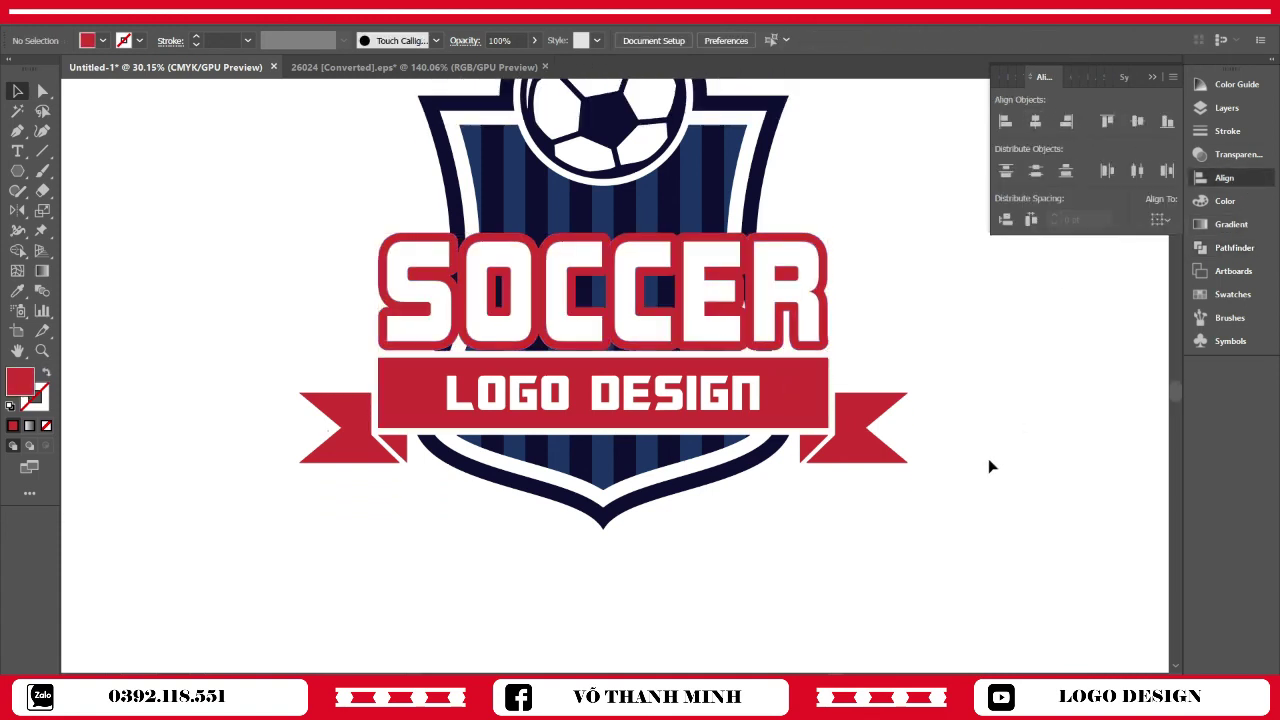
{"action": "scroll", "coordinate": [988, 466], "scroll_direction": "up", "scroll_amount": 3}
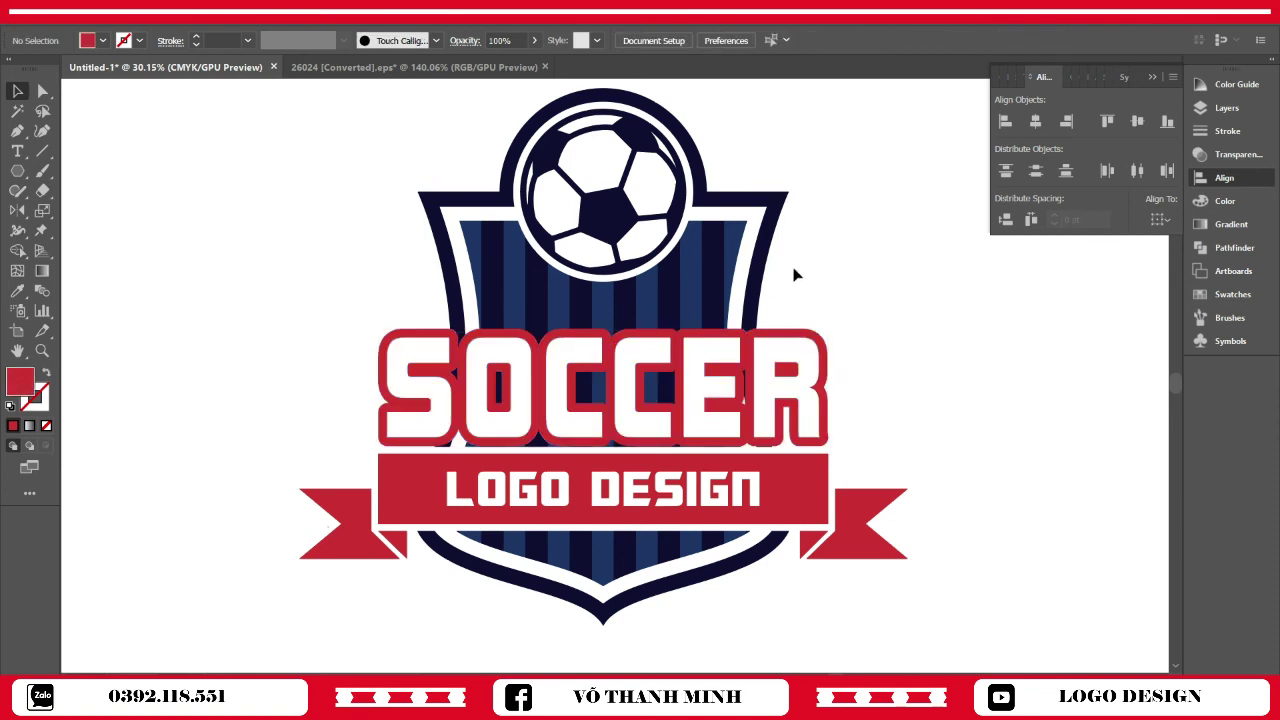
{"action": "left_click", "coordinate": [757, 270]}
{"action": "right_click", "coordinate": [757, 270]}
{"action": "left_click", "coordinate": [790, 386]}
{"action": "key", "text": "i"}
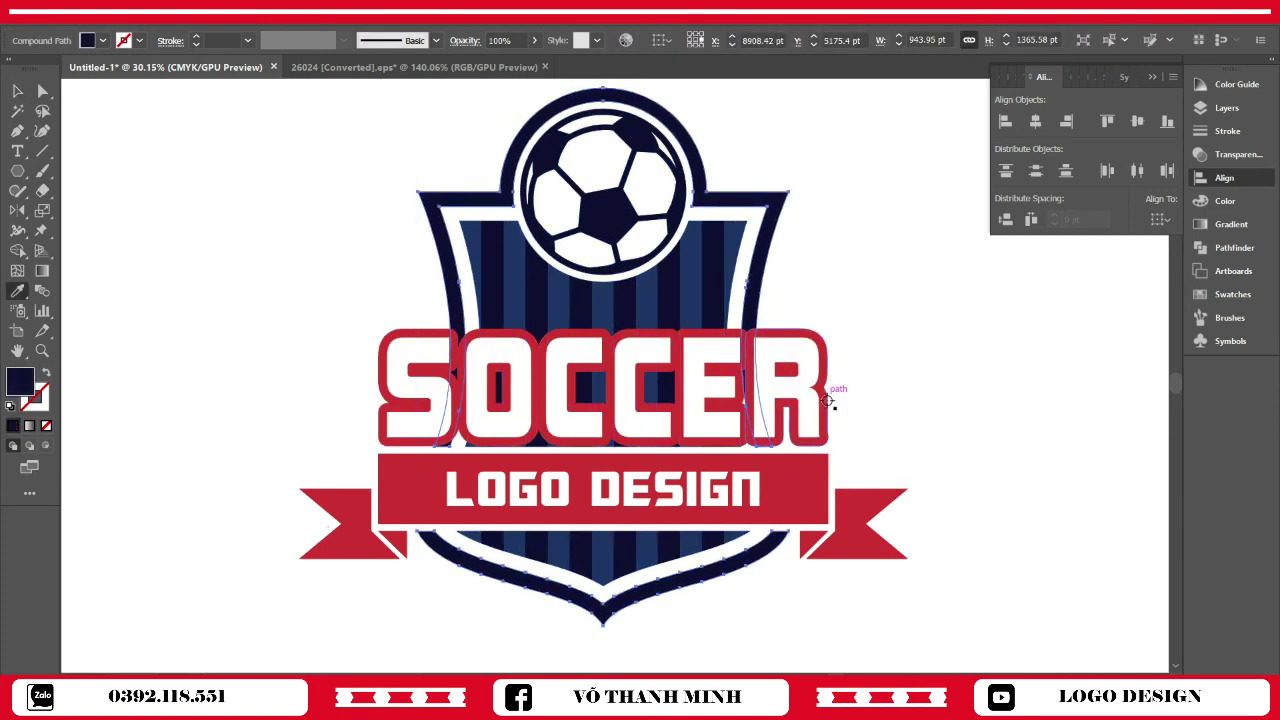
{"action": "left_click", "coordinate": [848, 508]}
{"action": "left_click", "coordinate": [17, 93]}
{"action": "left_click", "coordinate": [290, 280]}
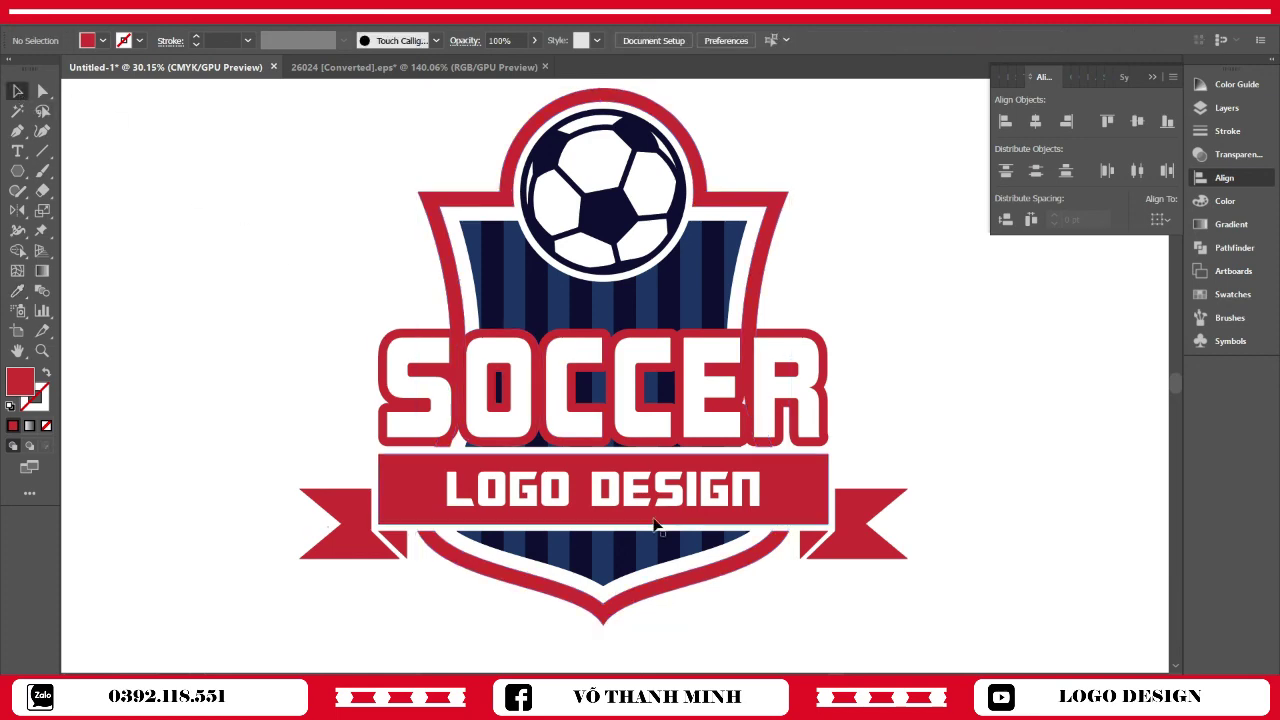
Merge all of the logo artwork into one group with Pathfinder Merge
{"action": "key", "text": "z"}
{"action": "mouse_move", "coordinate": [869, 466]}
{"action": "left_mouse_down"}
{"action": "mouse_move", "coordinate": [900, 457]}
{"action": "mouse_move", "coordinate": [880, 446]}
{"action": "mouse_move", "coordinate": [908, 488]}
{"action": "mouse_move", "coordinate": [877, 461]}
{"action": "left_mouse_up"}
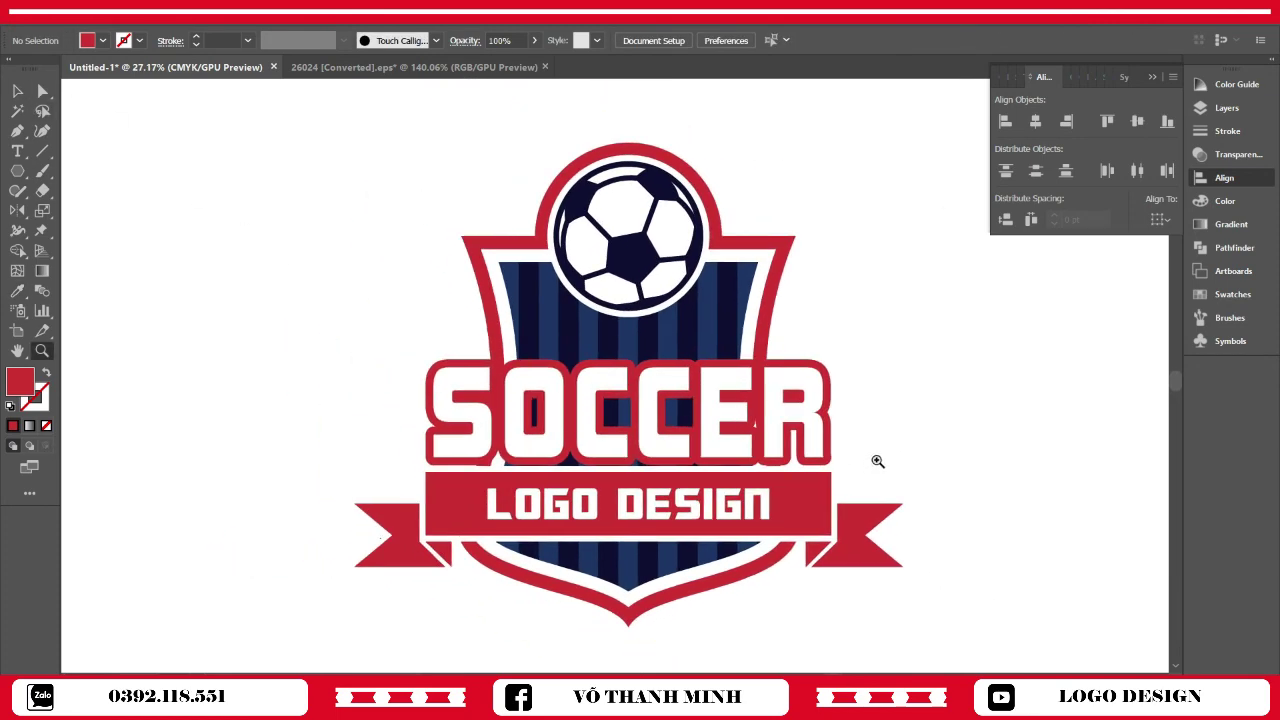
{"action": "key", "text": "v"}
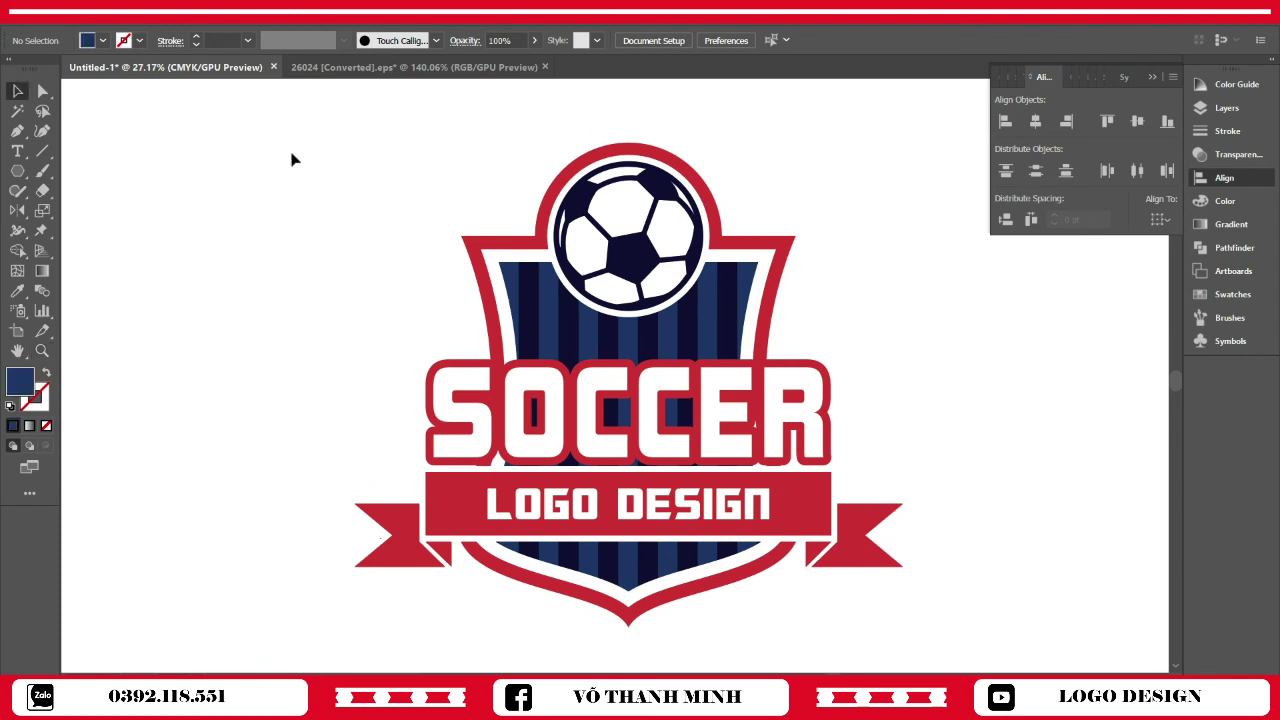
{"action": "left_click_drag", "start_coordinate": [263, 131], "coordinate": [960, 576]}
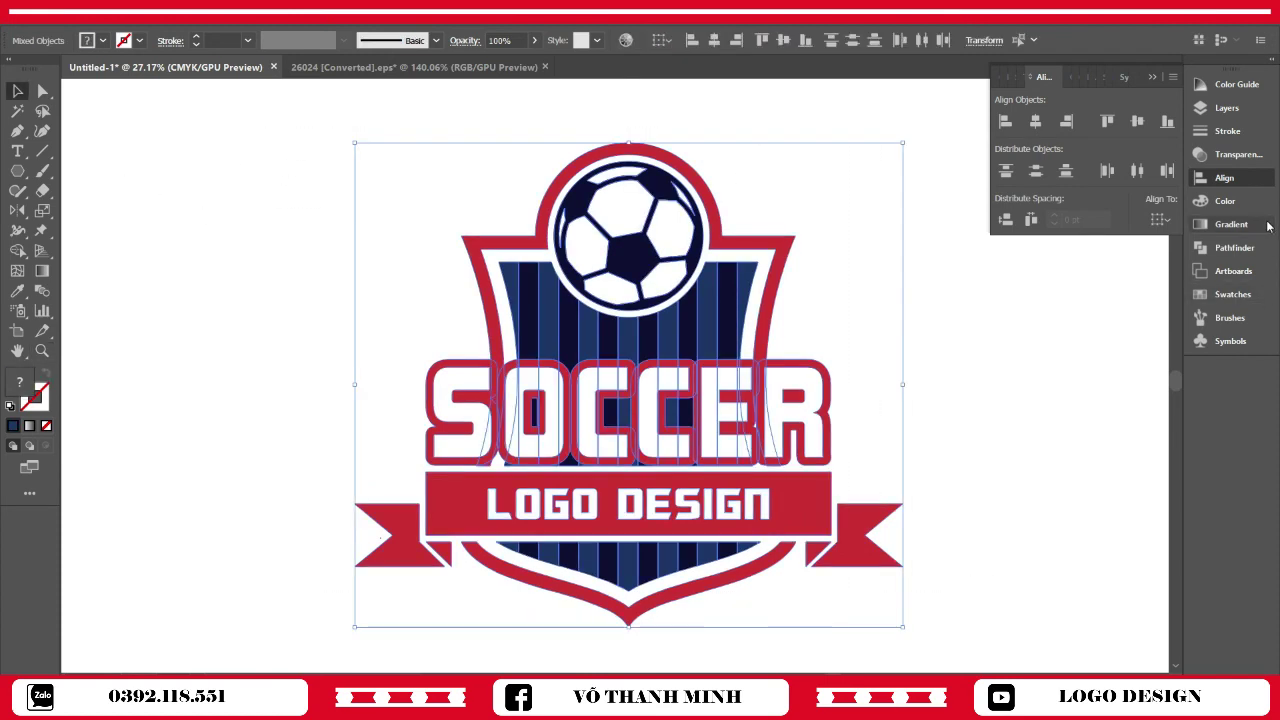
{"action": "left_click", "coordinate": [1238, 257]}
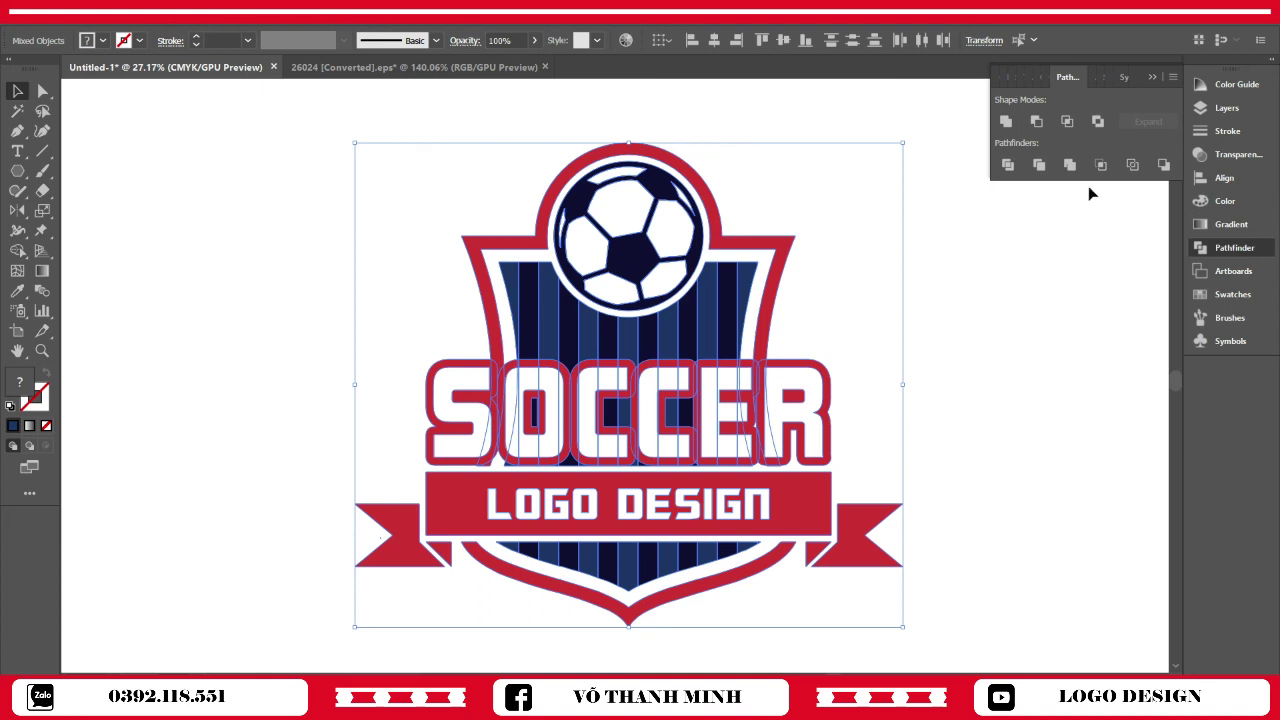
{"action": "left_click", "coordinate": [1069, 166]}
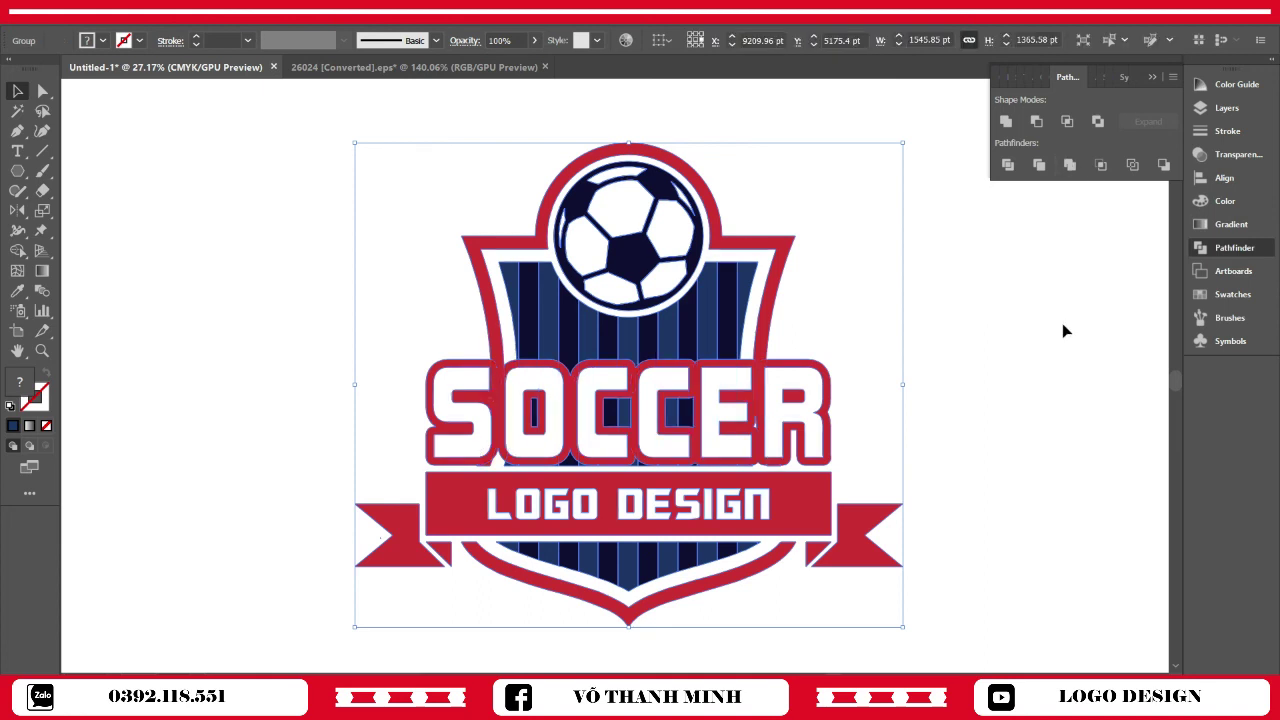
{"action": "left_click", "coordinate": [1062, 323]}
{"action": "scroll", "coordinate": [1034, 389], "scroll_direction": "down", "scroll_amount": 1}
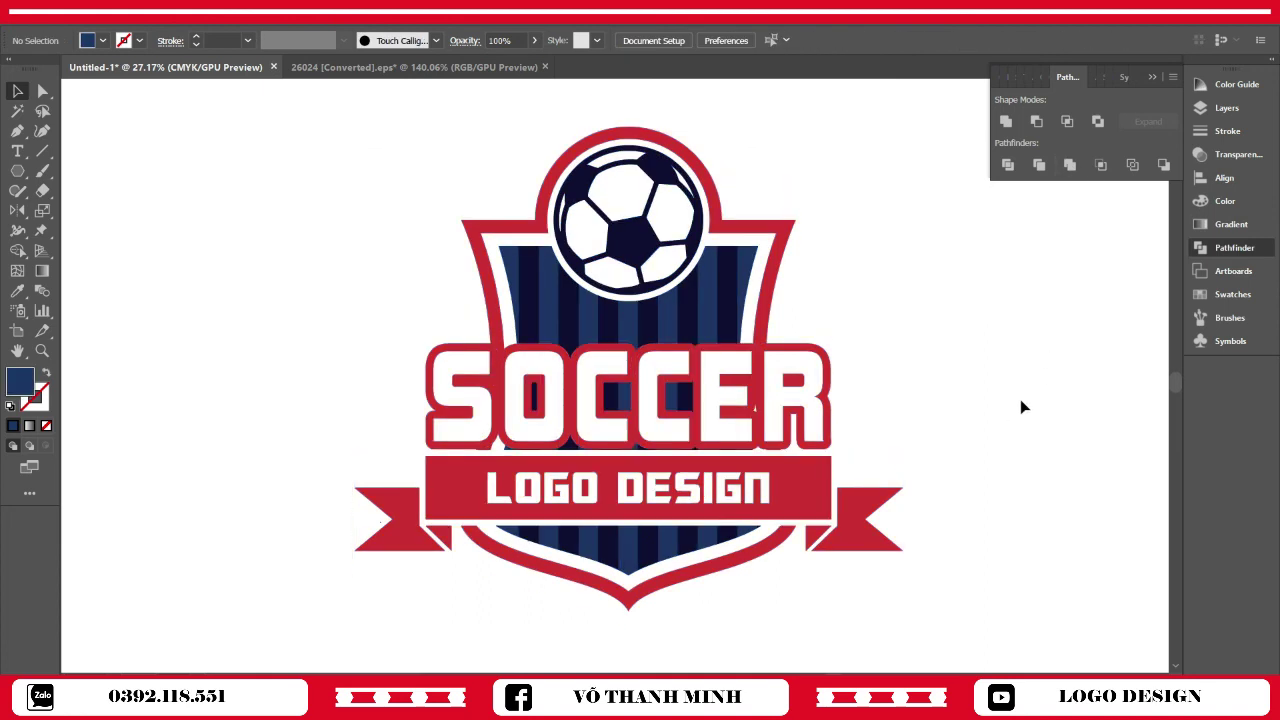
Draw a five-pointed star about 47 pt wide on the ribbon's right tail with the Star tool
{"action": "scroll", "coordinate": [1018, 401], "scroll_direction": "up", "scroll_amount": 1}
{"action": "left_click_drag", "start_coordinate": [973, 425], "coordinate": [935, 411]}
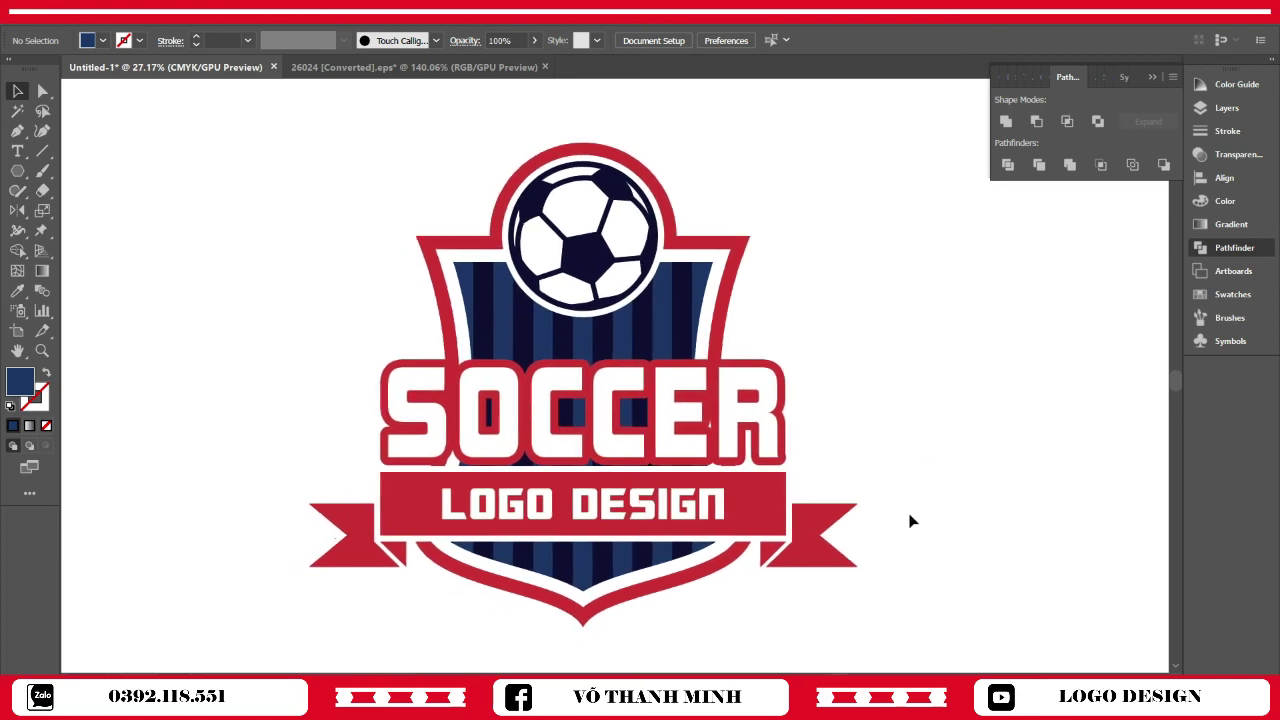
{"action": "key", "text": "z"}
{"action": "left_click_drag", "start_coordinate": [851, 534], "coordinate": [930, 606]}
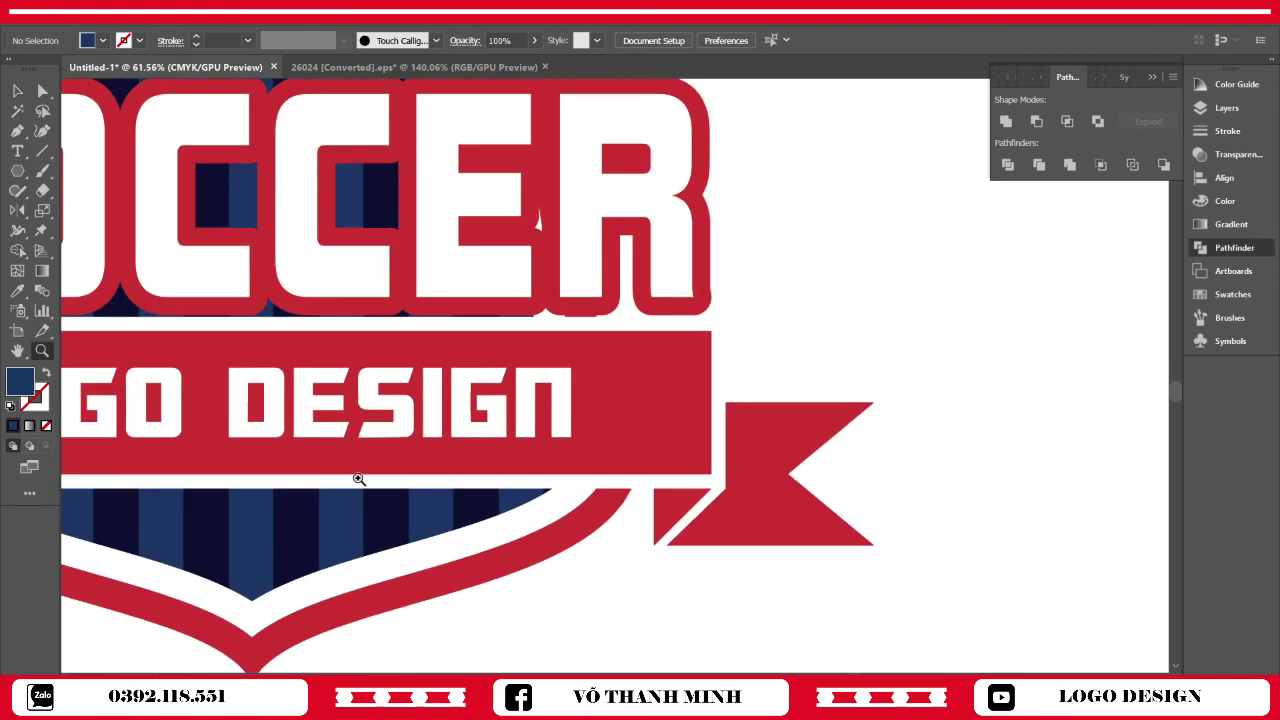
{"action": "left_click_drag", "start_coordinate": [18, 172], "coordinate": [80, 251]}
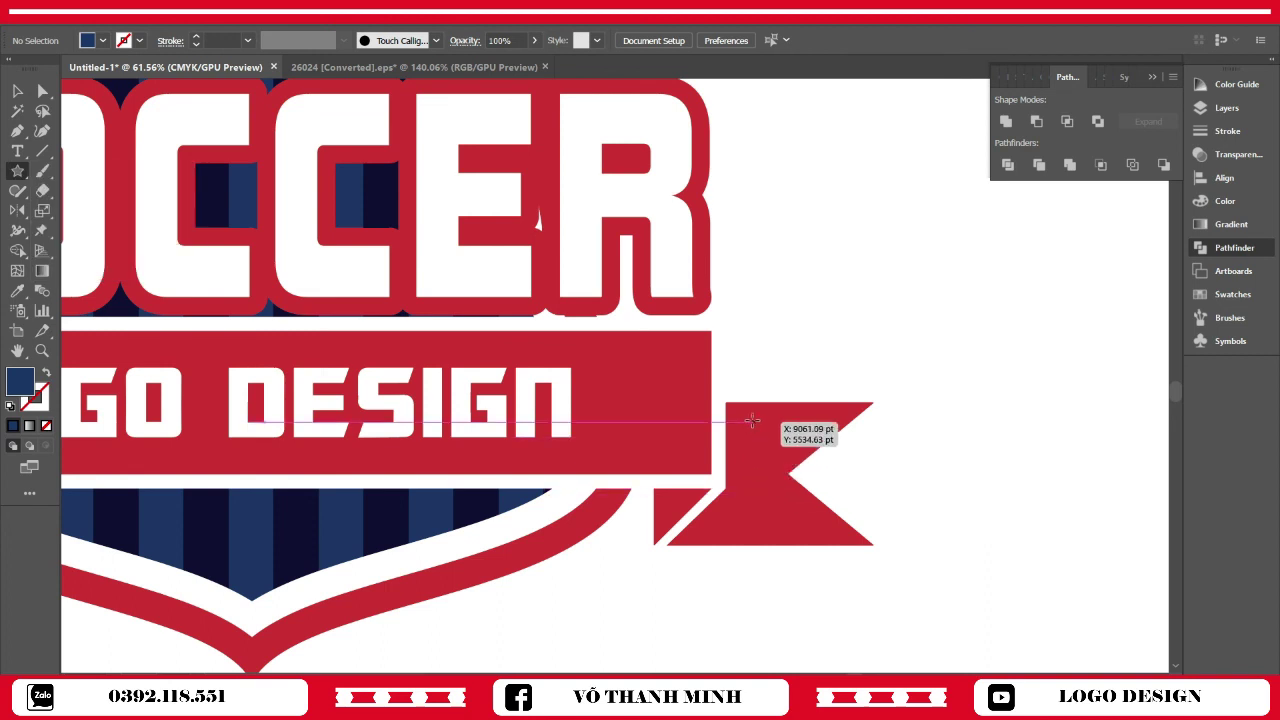
{"action": "left_click_drag", "start_coordinate": [754, 421], "coordinate": [750, 468]}
{"action": "left_click", "coordinate": [16, 90]}
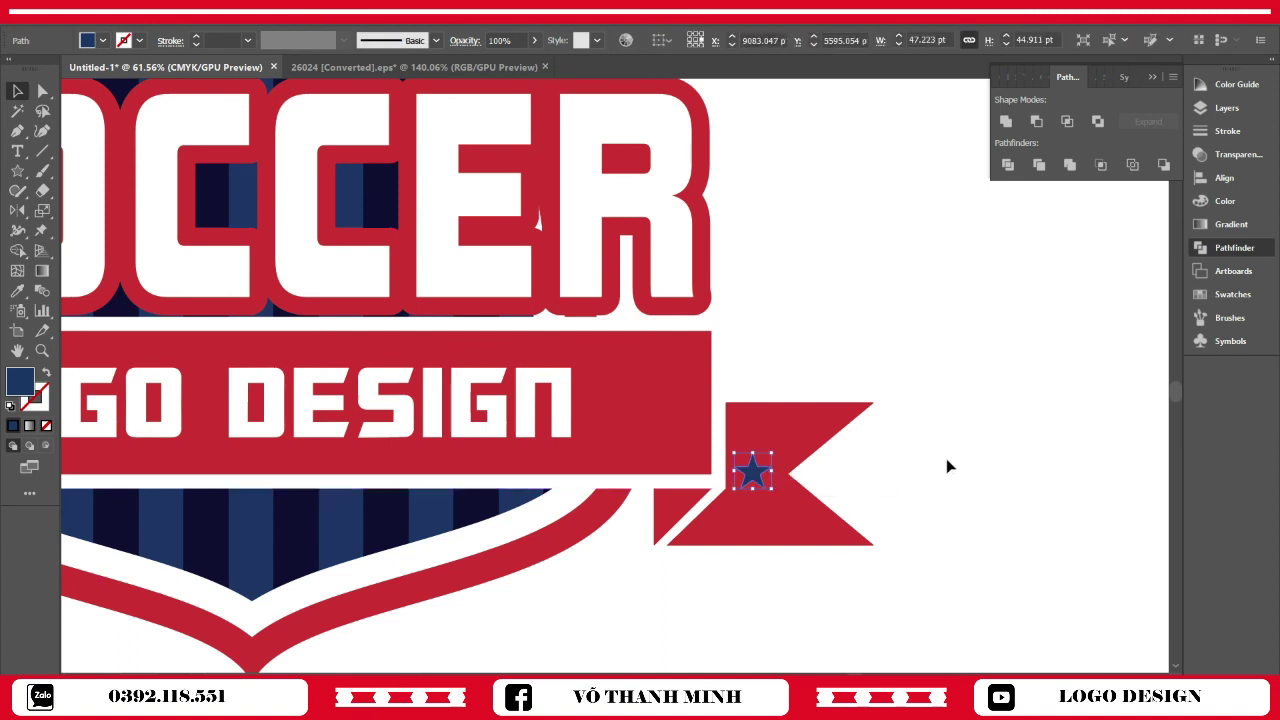
Recolor the star on the ribbon's right tail white by sampling a white area with the Eyedropper
{"action": "left_click", "coordinate": [946, 463]}
{"action": "left_click", "coordinate": [757, 476]}
{"action": "key", "text": "i"}
{"action": "left_click", "coordinate": [966, 426]}
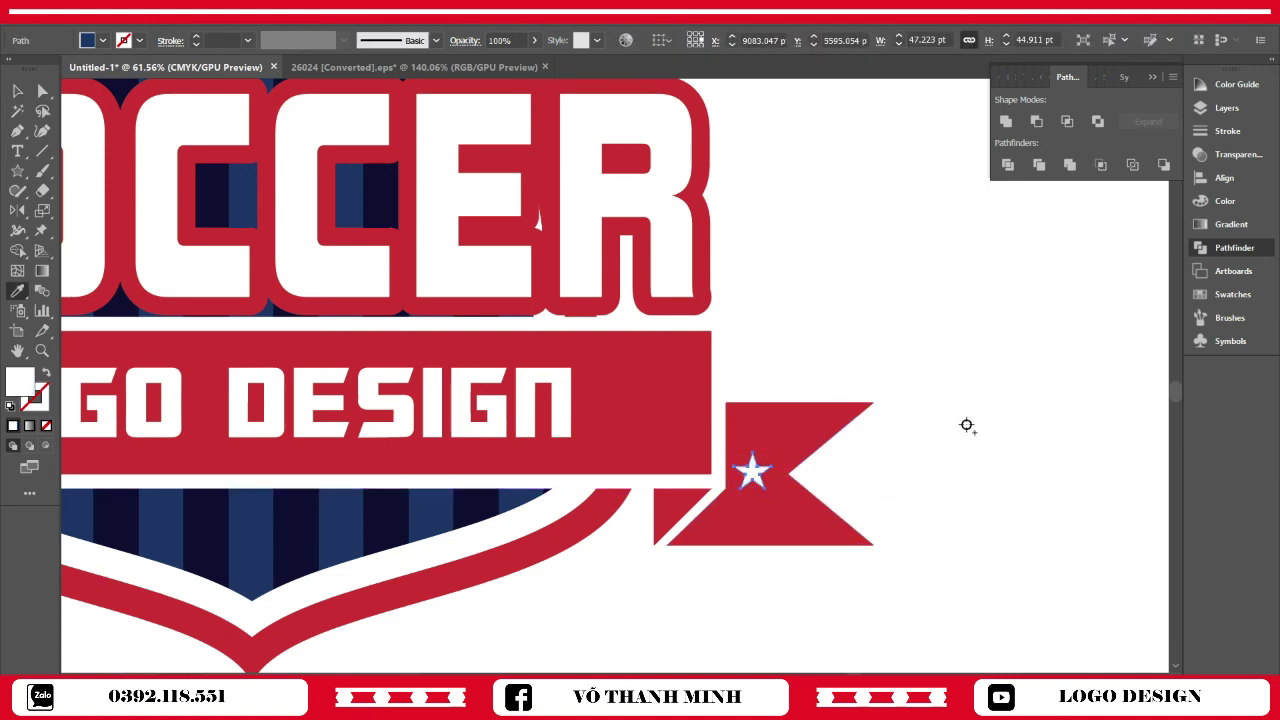
{"action": "left_click", "coordinate": [22, 91]}
{"action": "left_click", "coordinate": [765, 182]}
Duplicate the white star horizontally onto the ribbon's left tail, about 1244 pt away
{"action": "key", "text": "z"}
{"action": "left_click_drag", "start_coordinate": [801, 478], "coordinate": [652, 537]}
{"action": "left_click_drag", "start_coordinate": [766, 563], "coordinate": [804, 557]}
{"action": "left_click", "coordinate": [14, 92]}
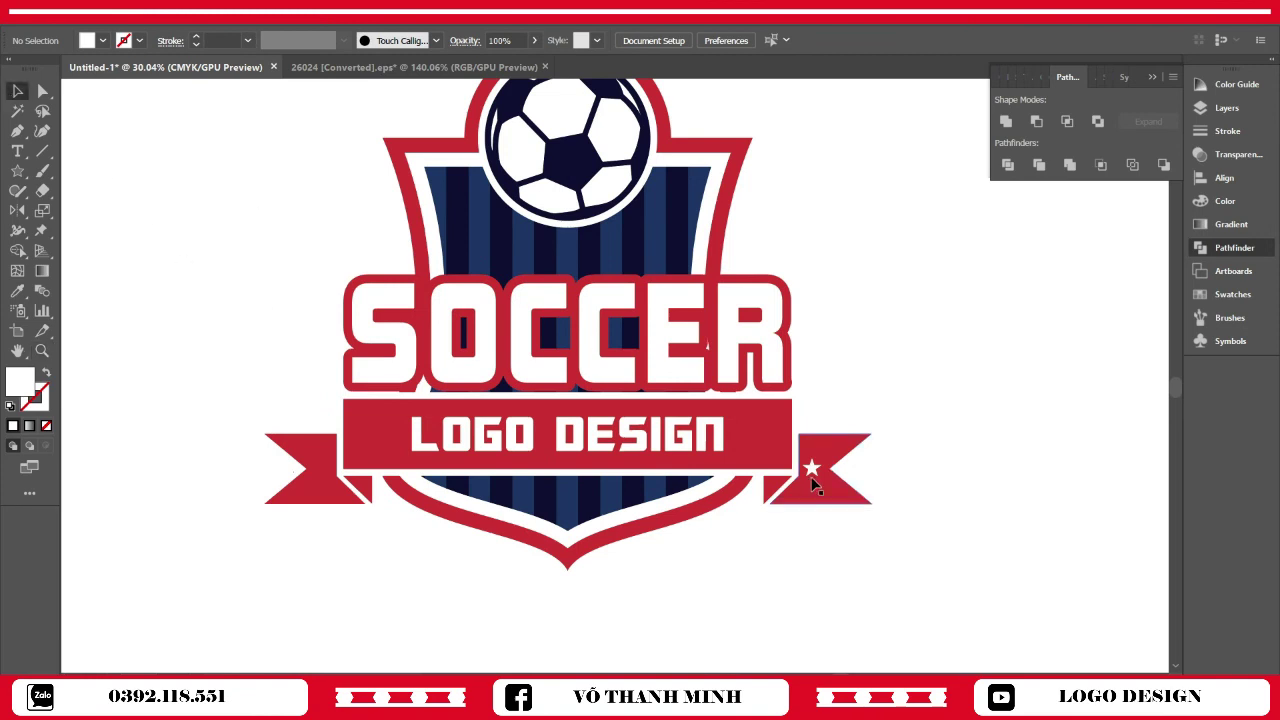
{"action": "left_click_drag", "start_coordinate": [810, 472], "coordinate": [325, 472]}
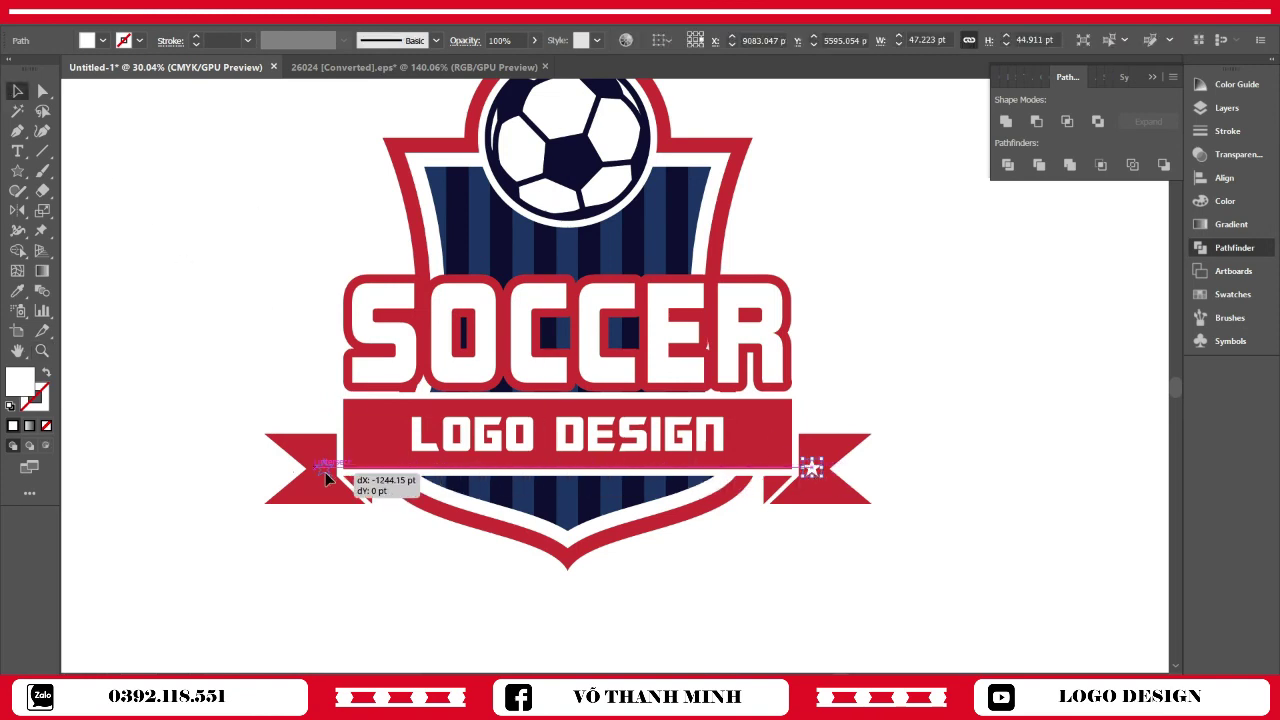
{"action": "left_click", "coordinate": [871, 346]}
Merge the whole logo, including both stars, with Pathfinder Merge
{"action": "scroll", "coordinate": [837, 563], "scroll_direction": "up", "scroll_amount": 1}
{"action": "key", "text": "z"}
{"action": "left_click_drag", "start_coordinate": [715, 527], "coordinate": [848, 565]}
{"action": "left_click", "coordinate": [17, 91]}
{"action": "left_click_drag", "start_coordinate": [352, 166], "coordinate": [836, 642]}
{"action": "left_click", "coordinate": [1070, 165]}
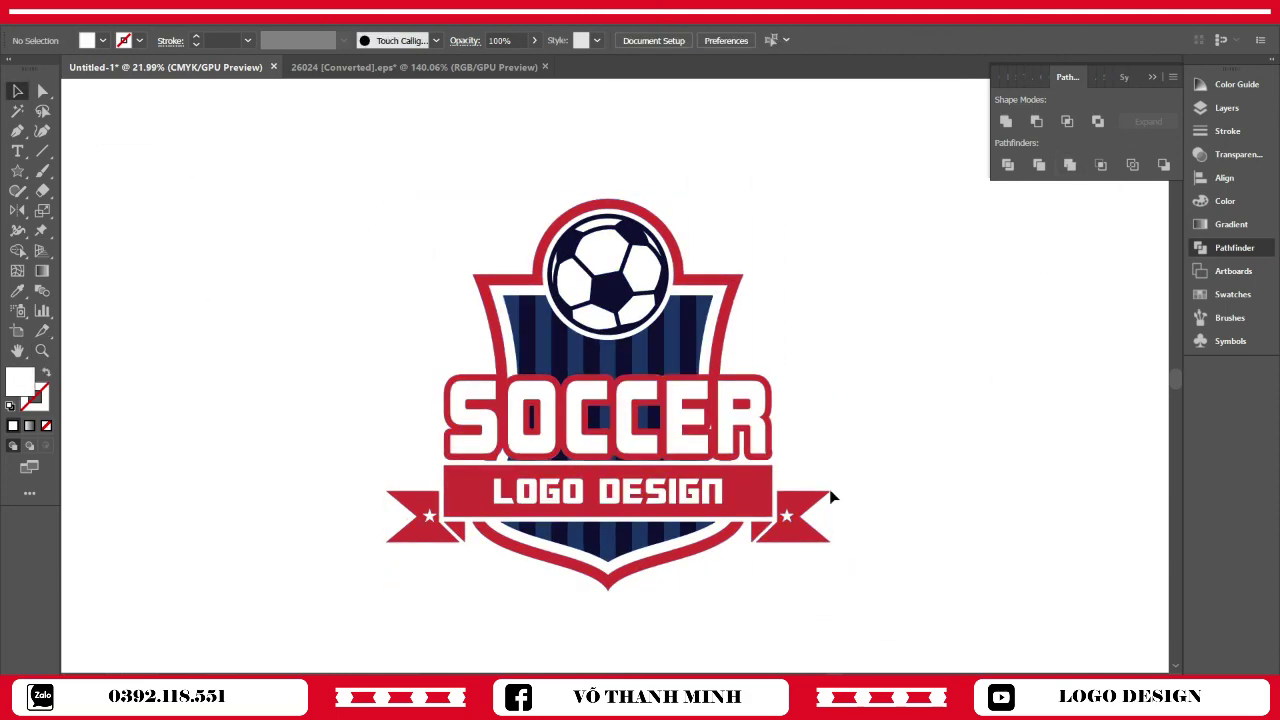
{"action": "left_click_drag", "start_coordinate": [785, 517], "coordinate": [820, 496]}
{"action": "left_click", "coordinate": [945, 479]}
{"action": "left_click_drag", "start_coordinate": [893, 445], "coordinate": [827, 479]}
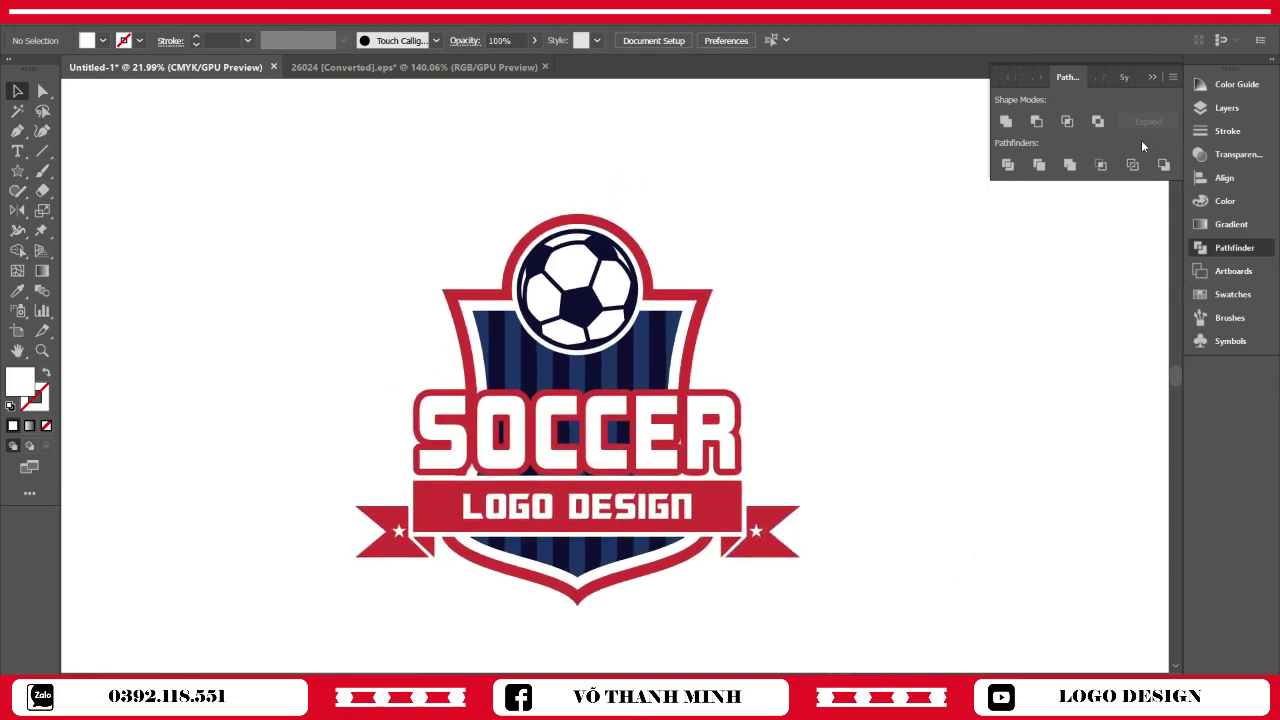